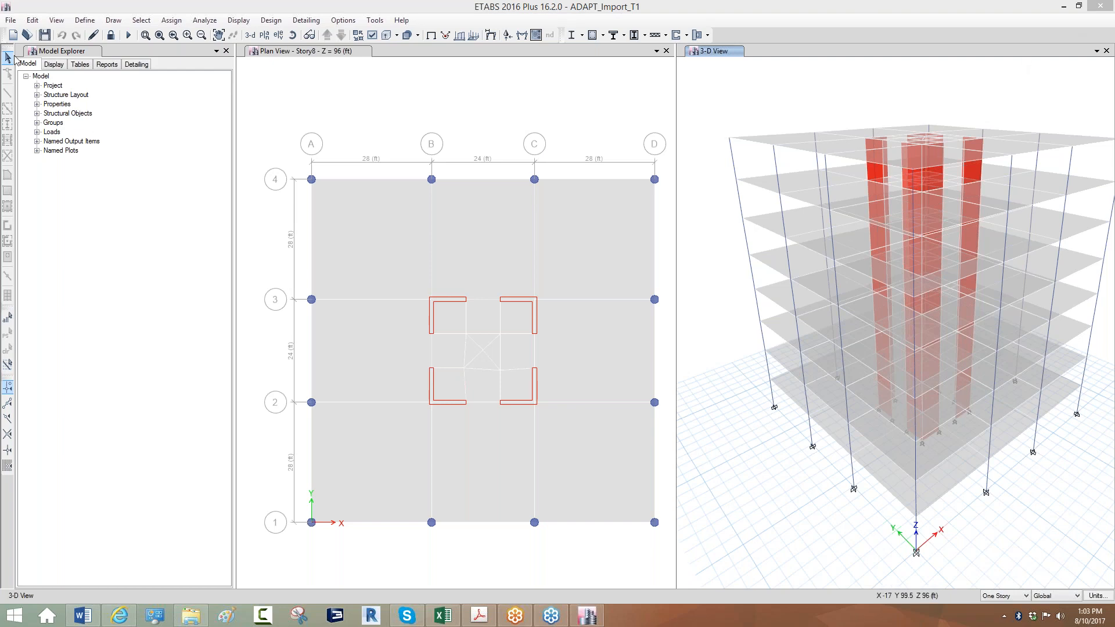
Start an ETABS Tables to XML export from the File > Export menu.
click(10, 19)
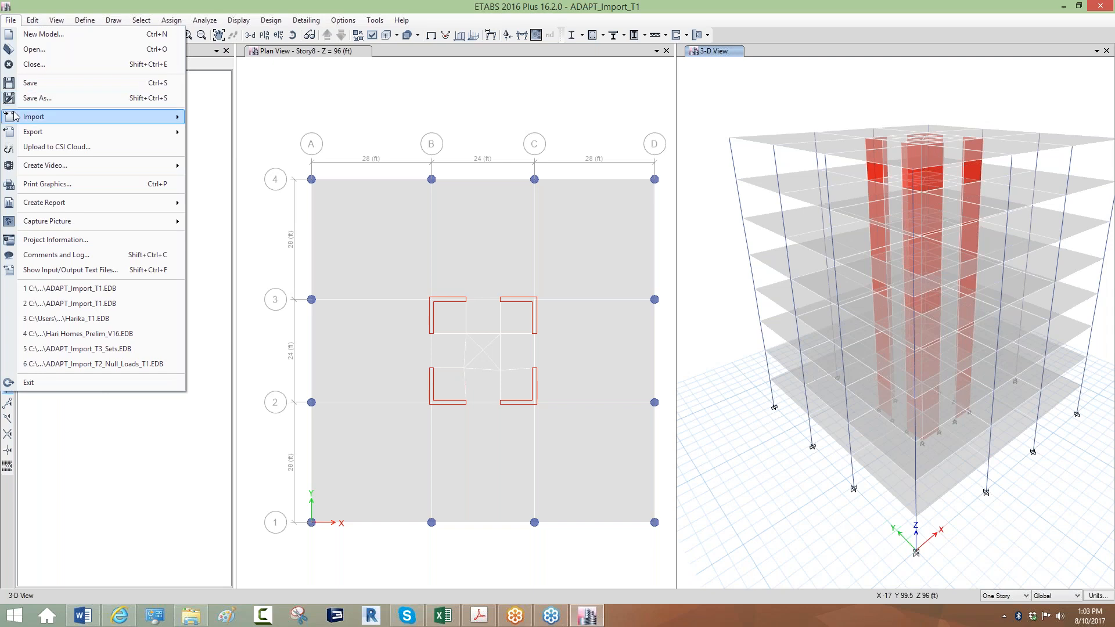
click(257, 110)
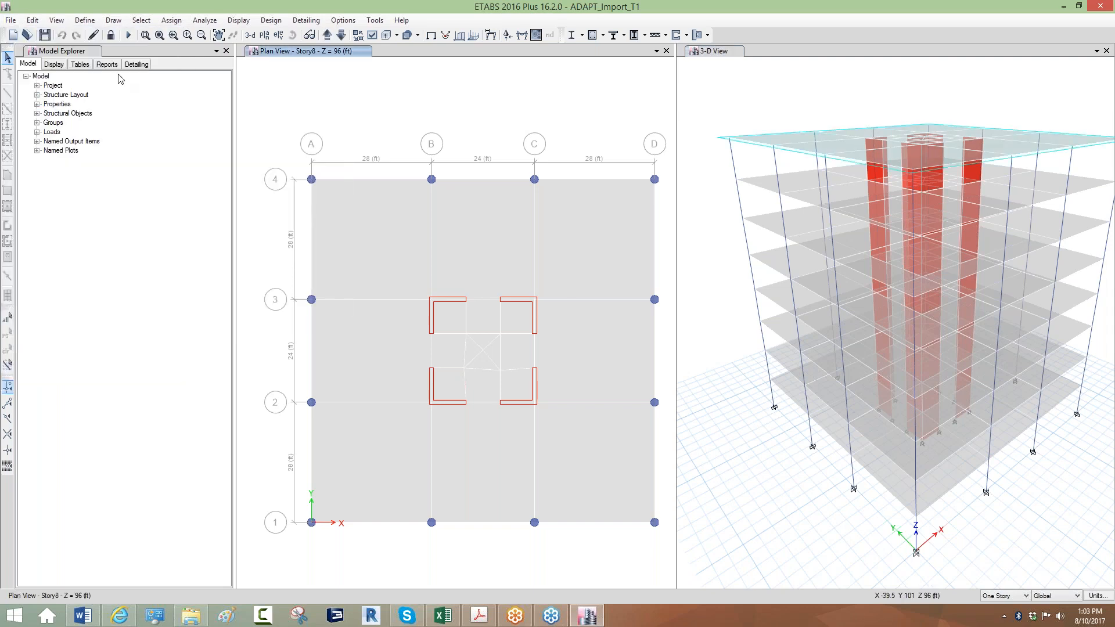
click(13, 21)
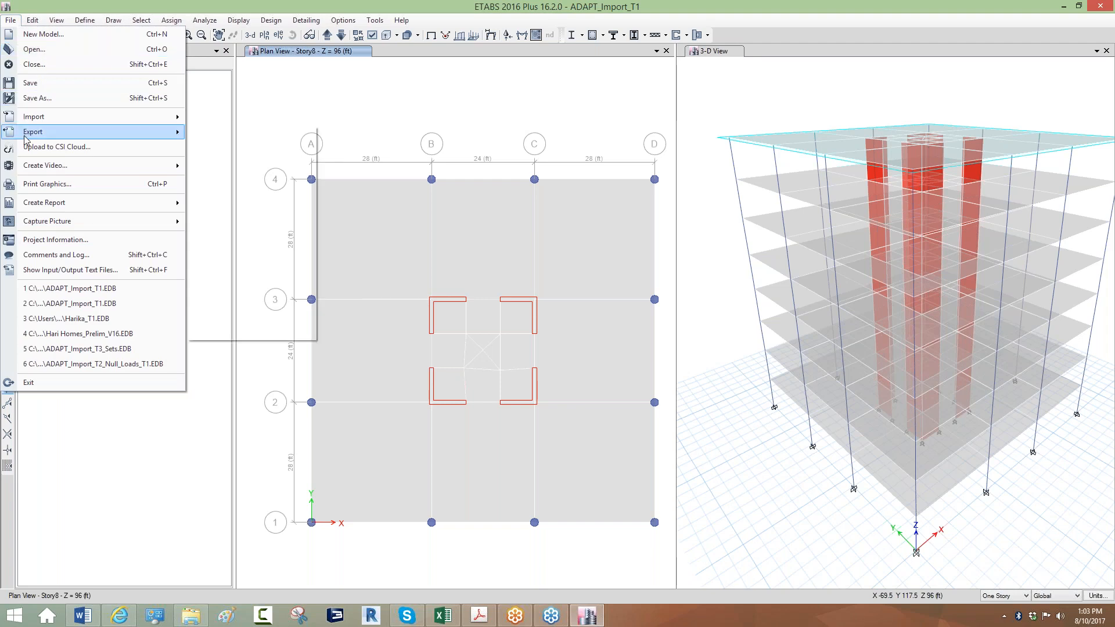
mouse_move(26, 138)
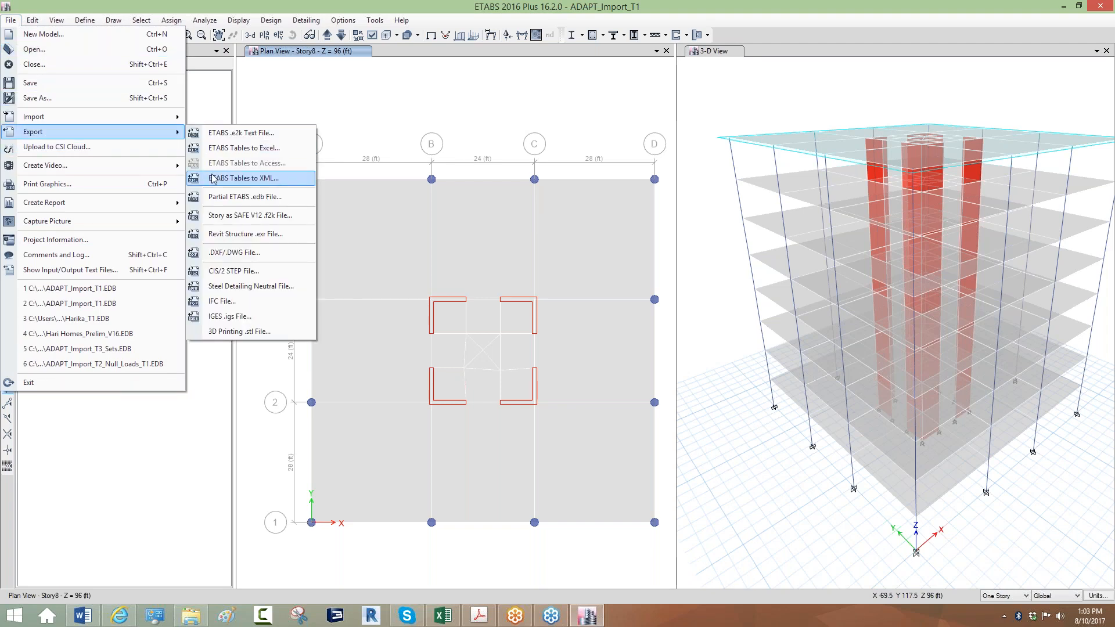
click(214, 178)
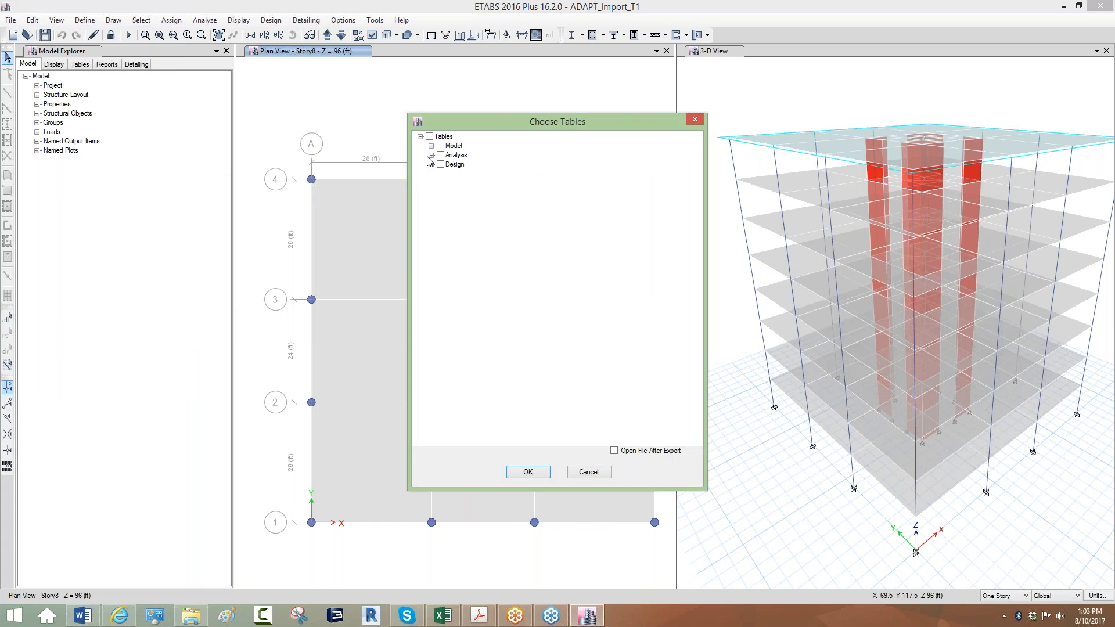
Select only Story Forces under Analysis > Results > Structure Results and confirm the tables.
click(431, 155)
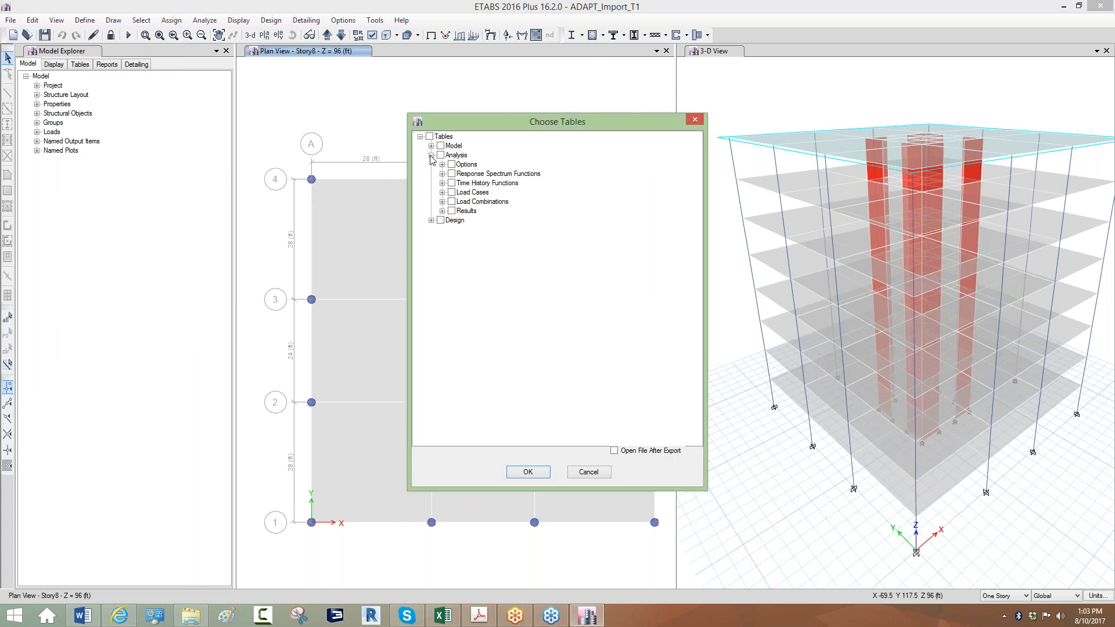
click(442, 211)
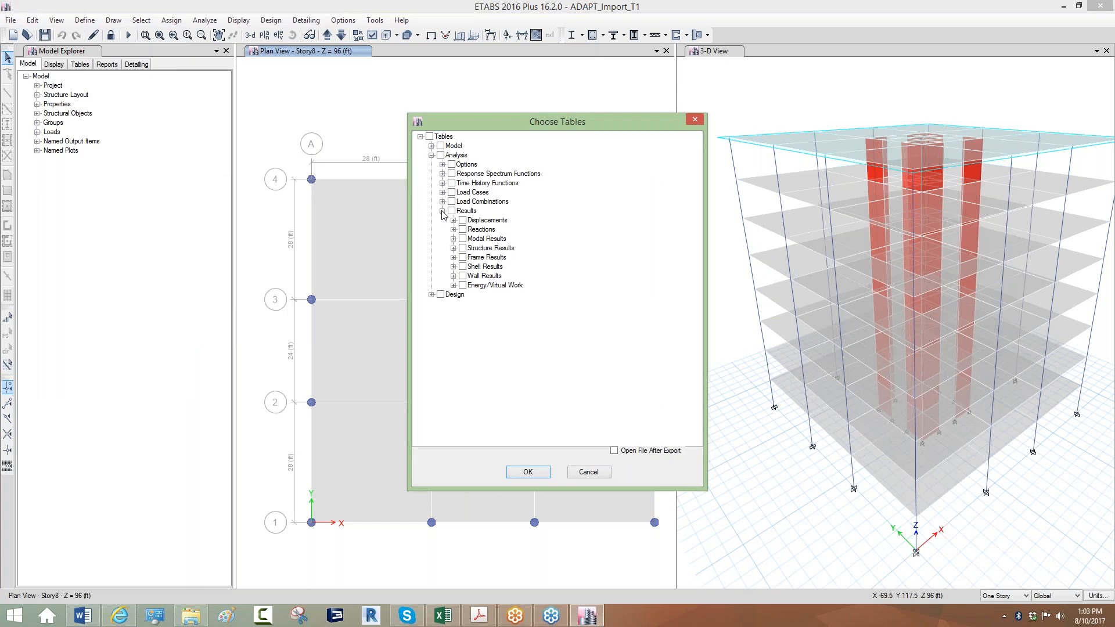
click(453, 259)
click(453, 258)
click(453, 248)
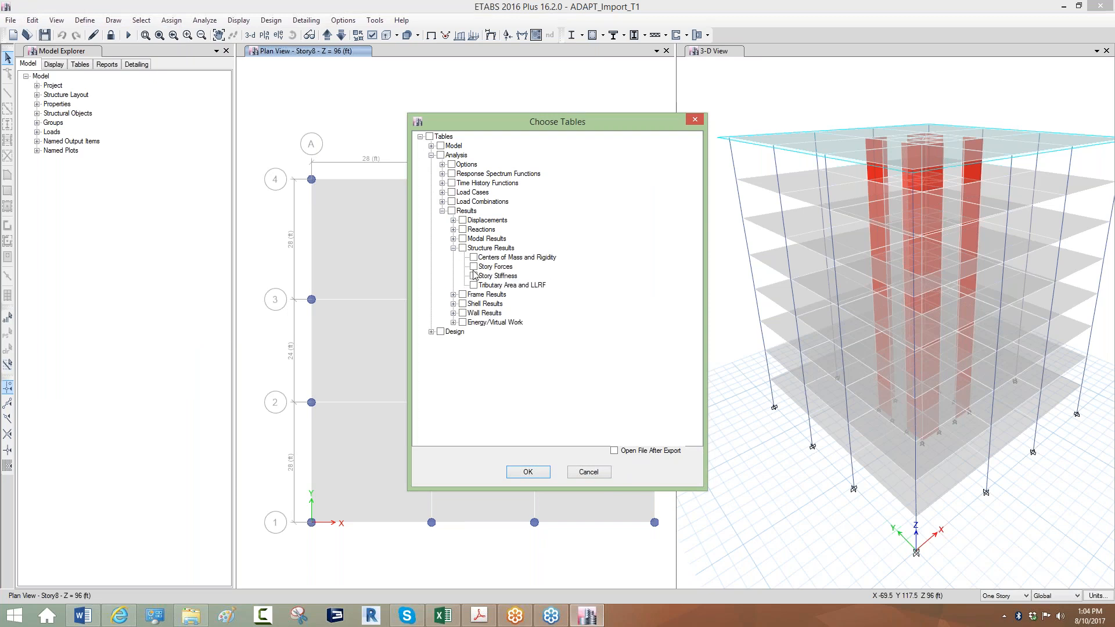
click(474, 267)
click(532, 471)
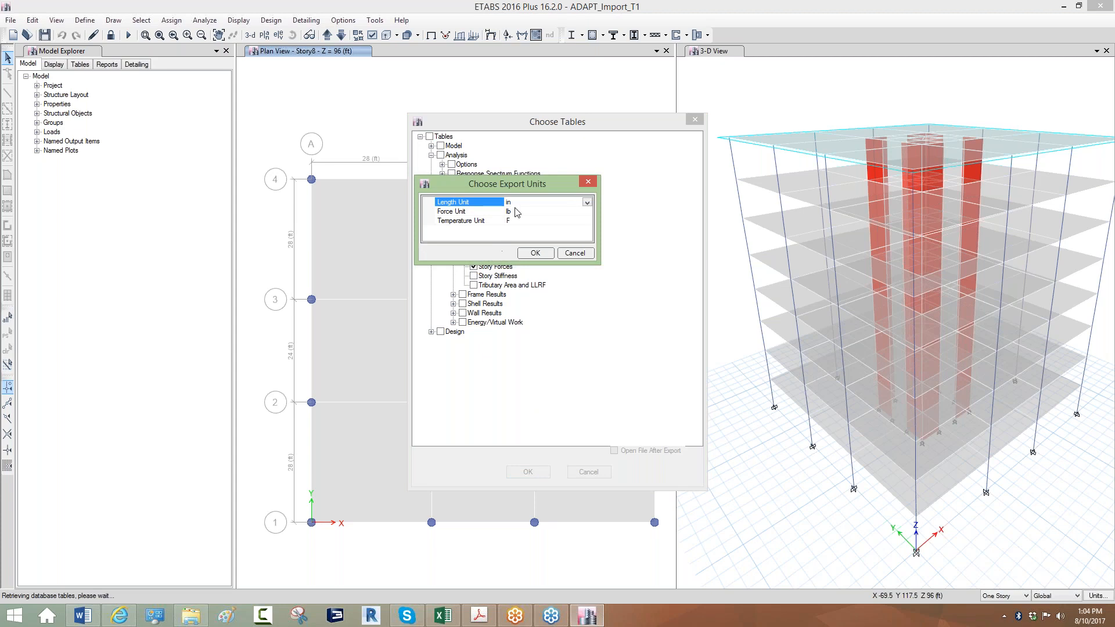
Set the export units to ft for length and kip for force.
click(587, 202)
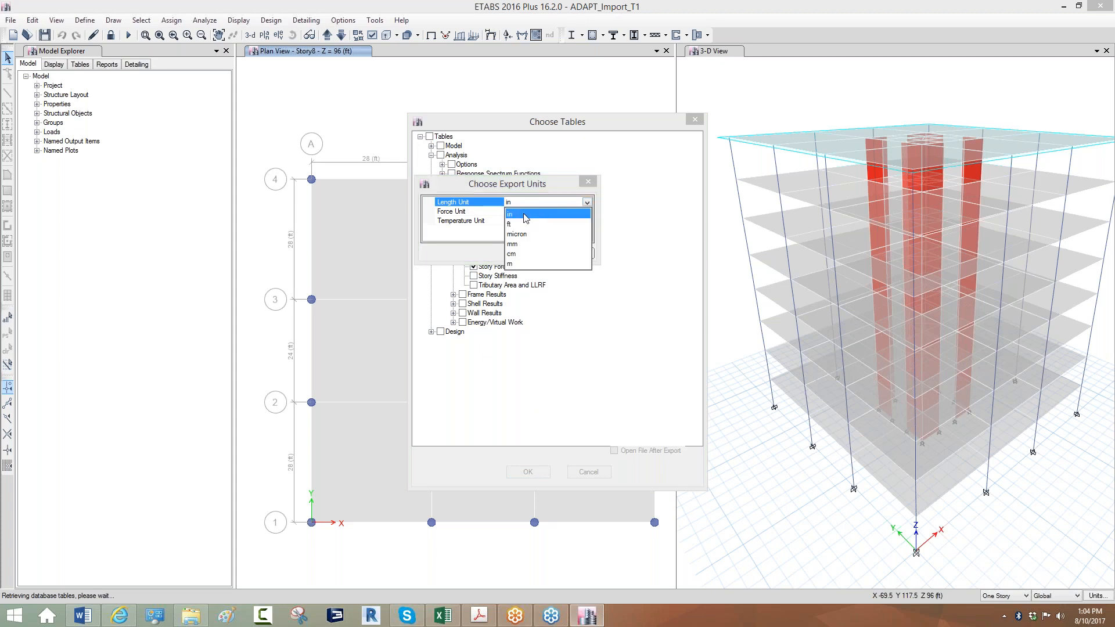
click(522, 226)
click(512, 211)
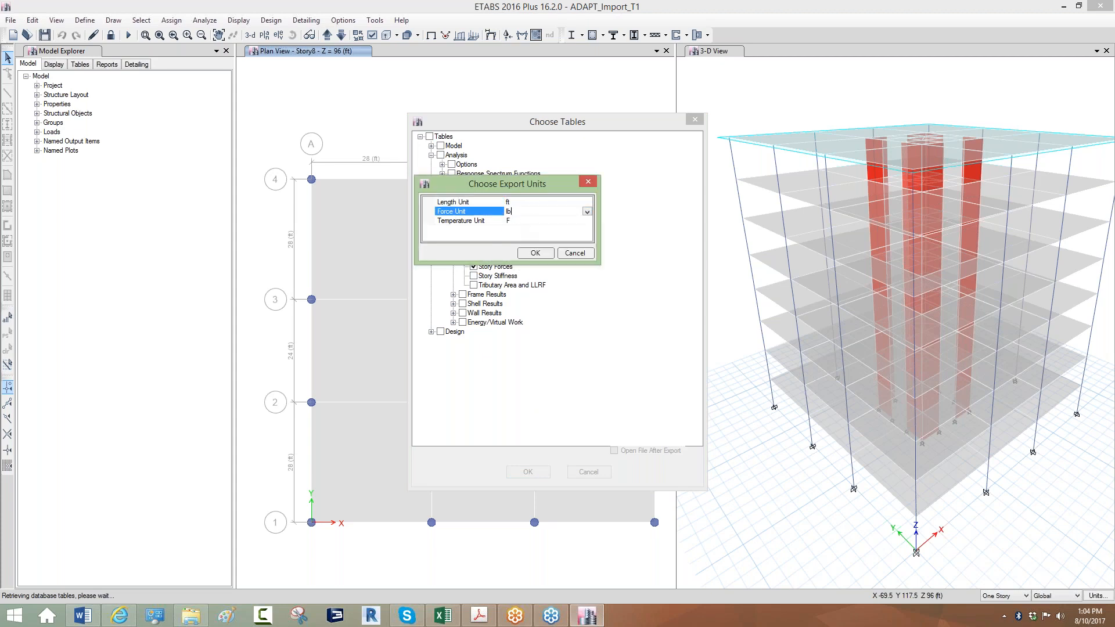
click(587, 211)
click(513, 236)
click(531, 254)
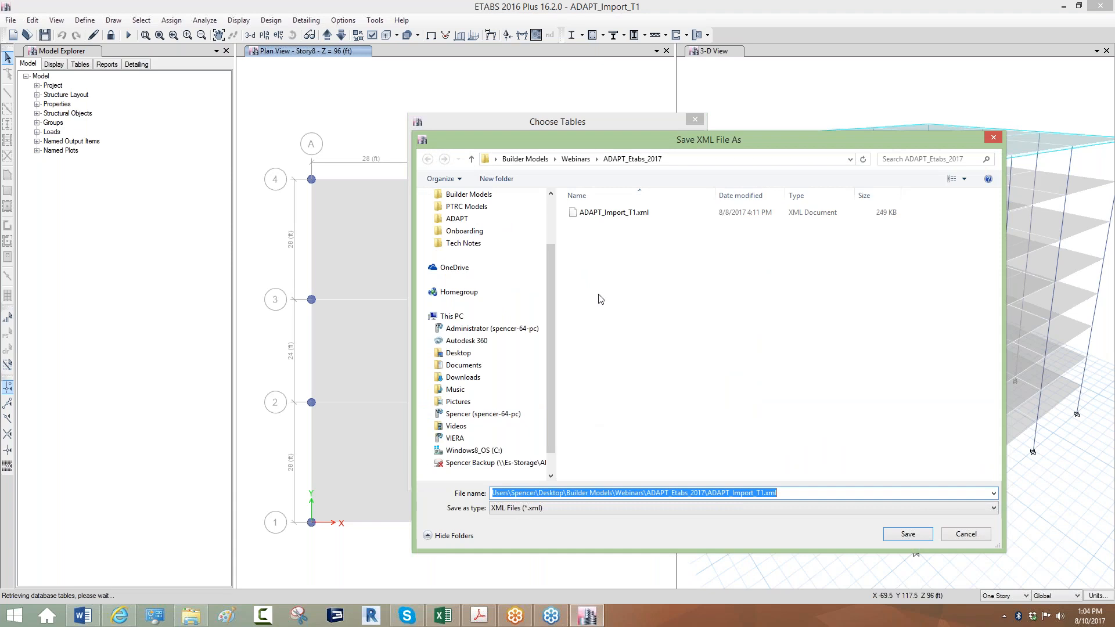
Save the export as ADAPT_Import_T1.xml, replacing the existing file, and close the table chooser.
click(616, 214)
click(895, 538)
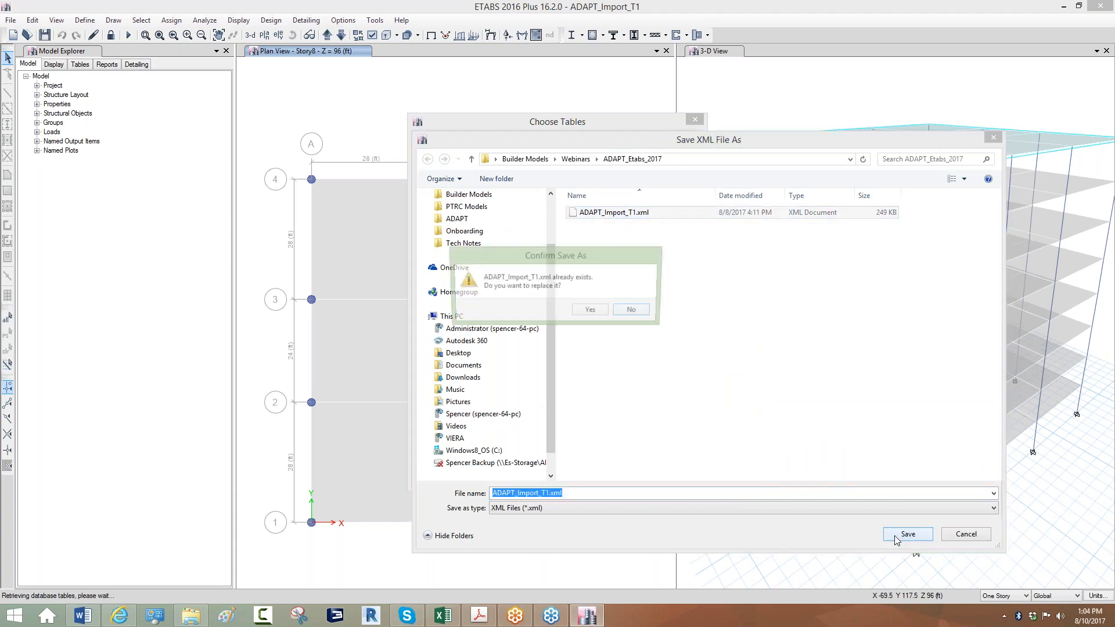
click(592, 312)
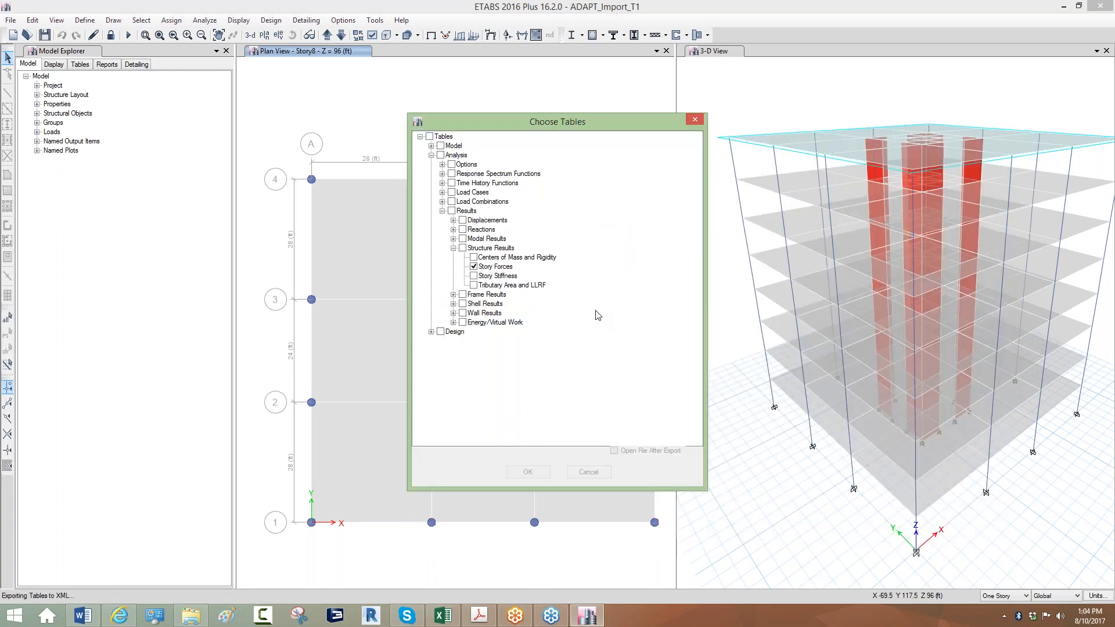
click(695, 121)
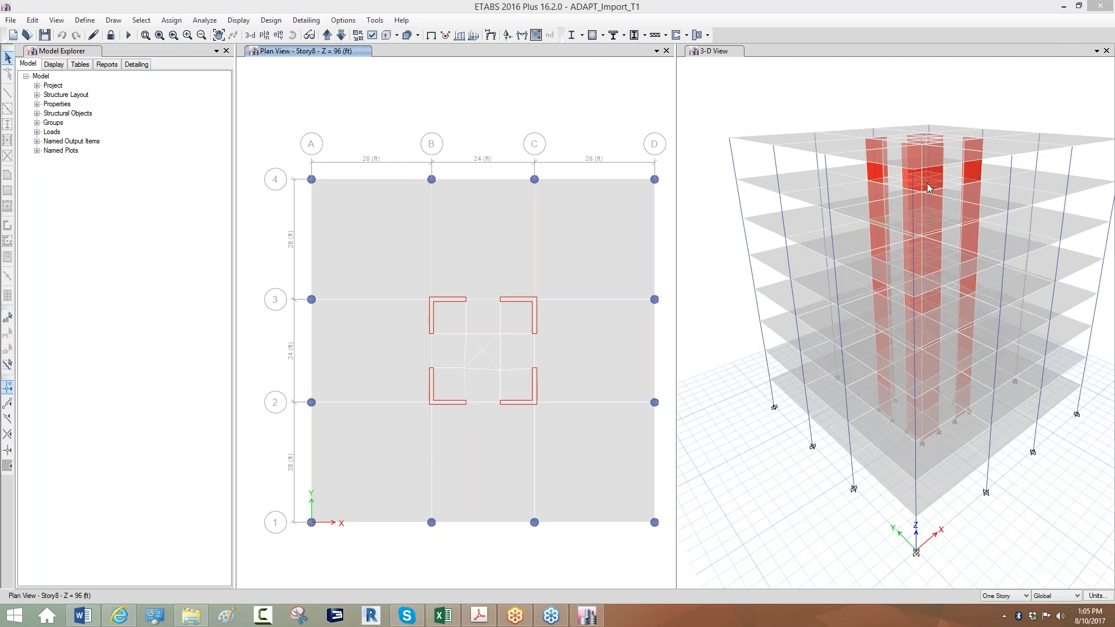
Exit ETABS 2016 to close the ADAPT_Import_T1 model.
click(1099, 6)
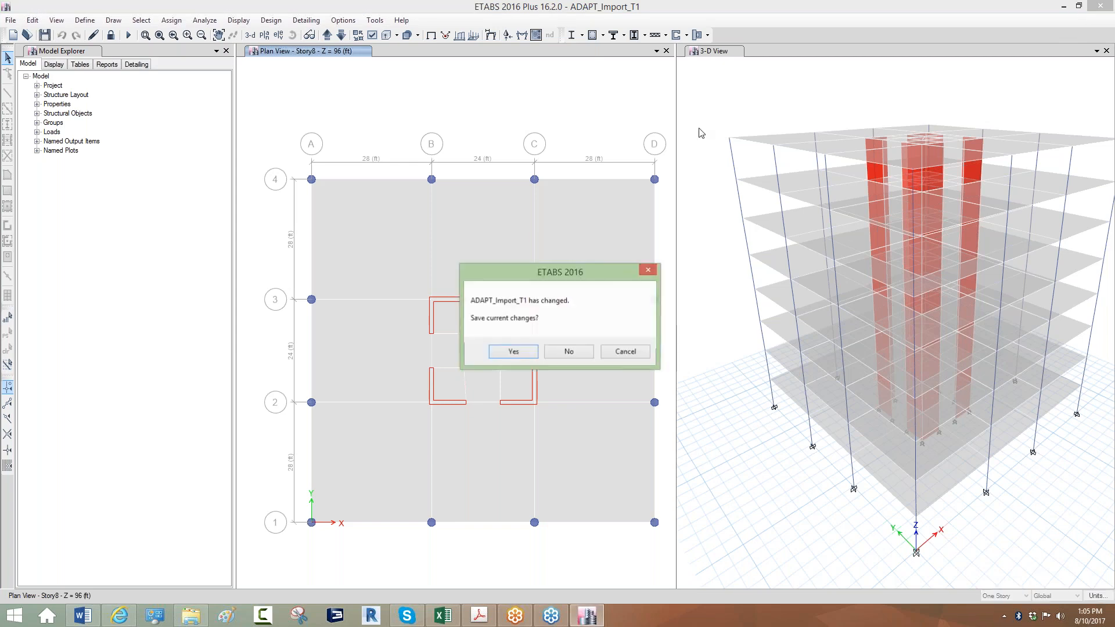
Discard the model changes and minimise the remaining windows to reveal the desktop.
click(569, 353)
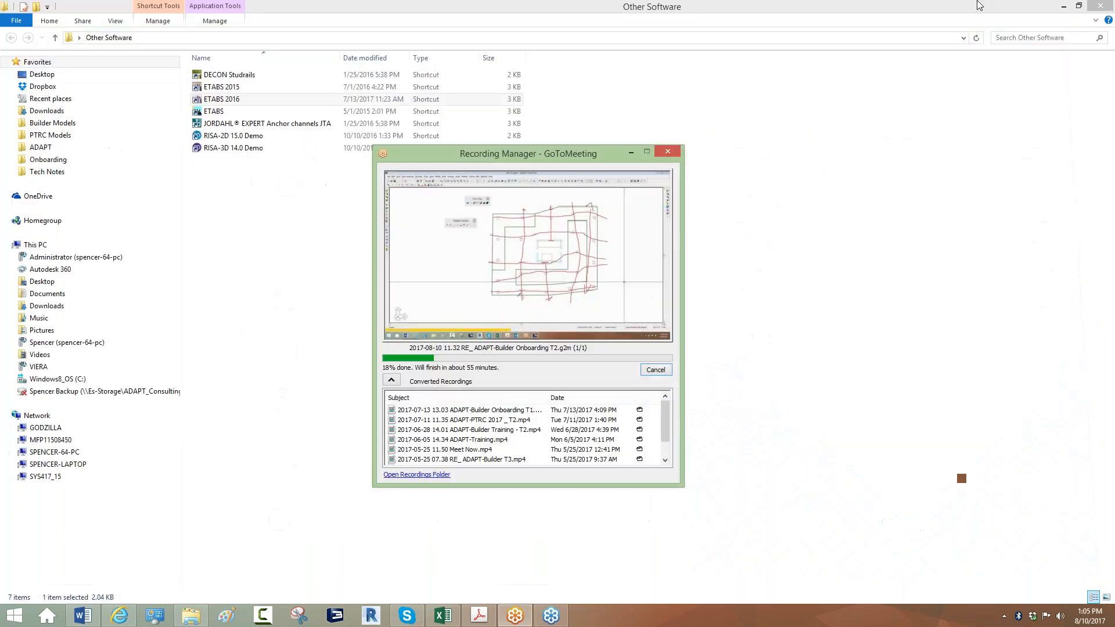
click(1063, 6)
click(631, 153)
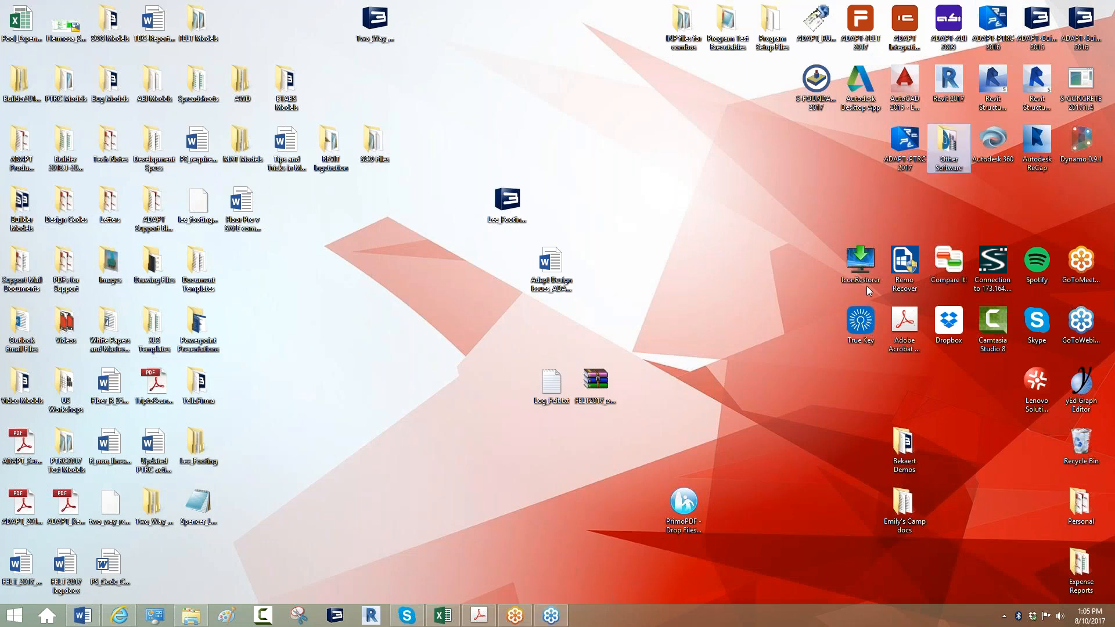
click(887, 218)
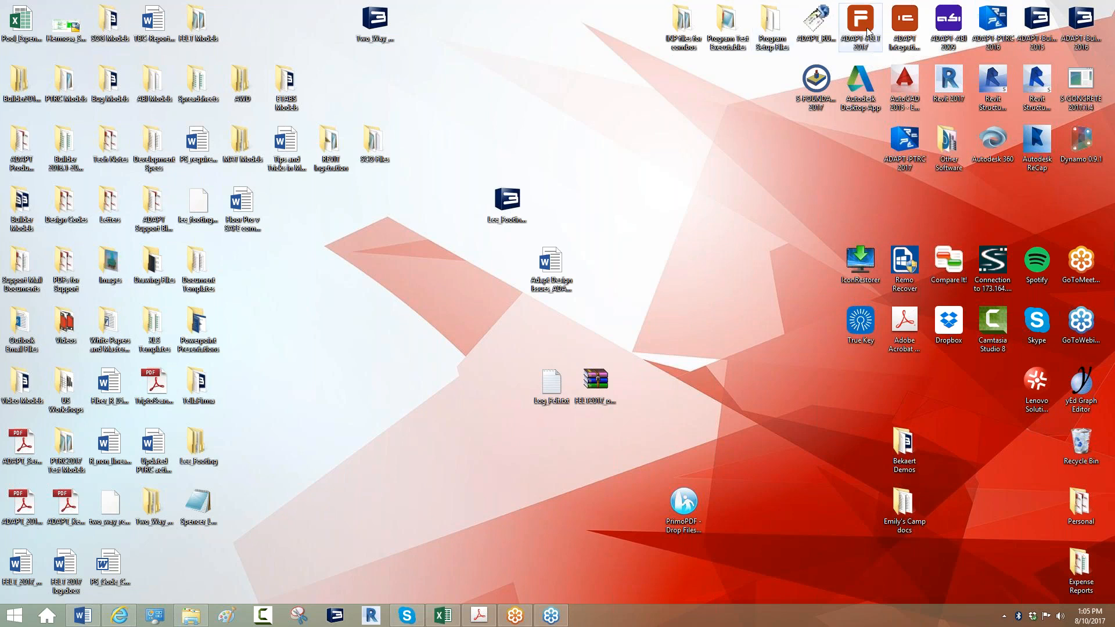
Launch ADAPT Integration Console and pick ETABS 2016 (using API) as the modeling program.
double_click(905, 23)
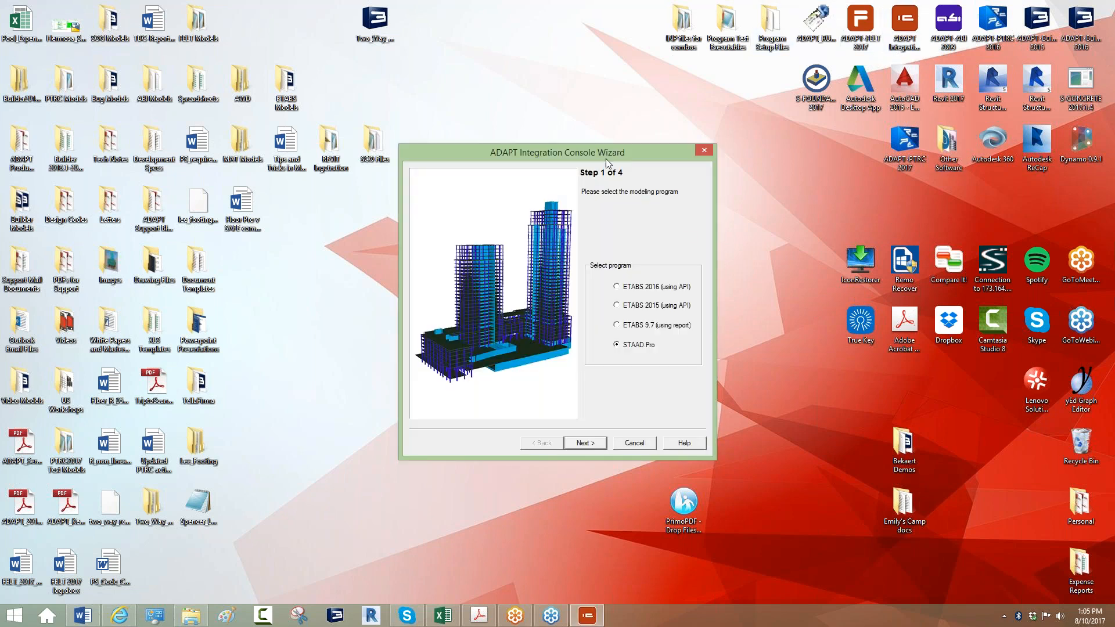
drag(606, 159, 570, 118)
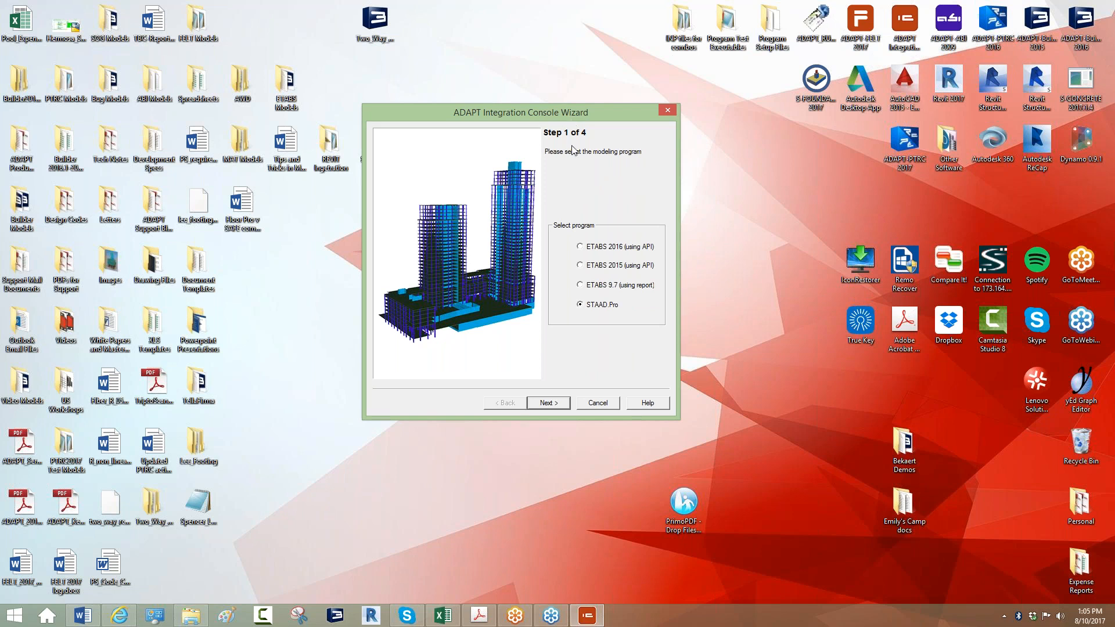
click(580, 266)
click(582, 285)
Advance to the ETABS API Link and load the ADAPT_Import_T1.EDB model.
click(556, 403)
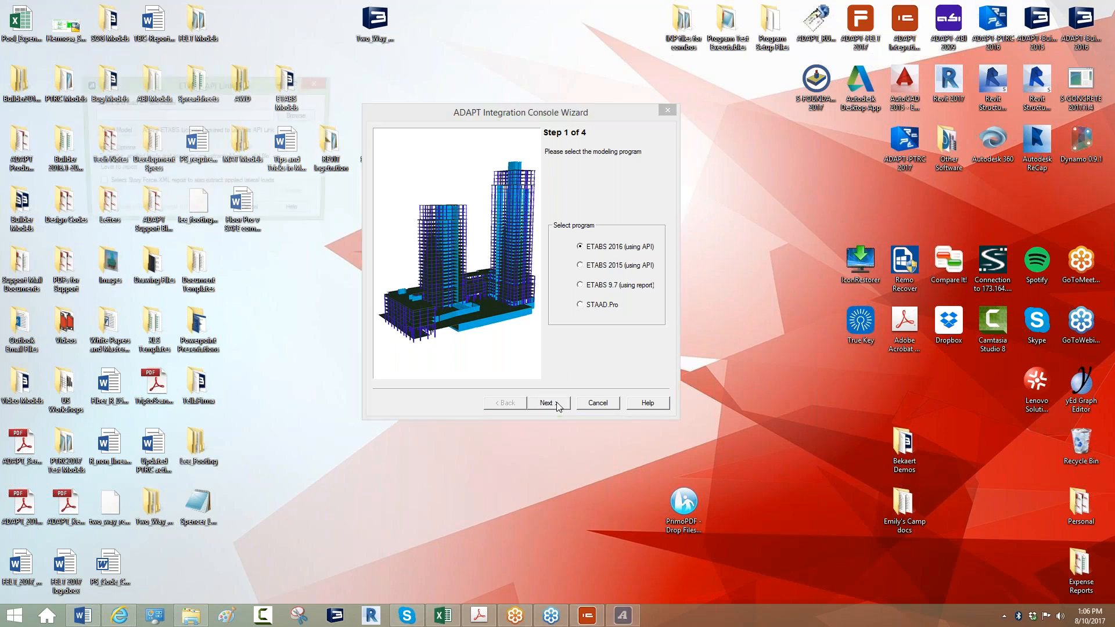
drag(265, 90, 359, 153)
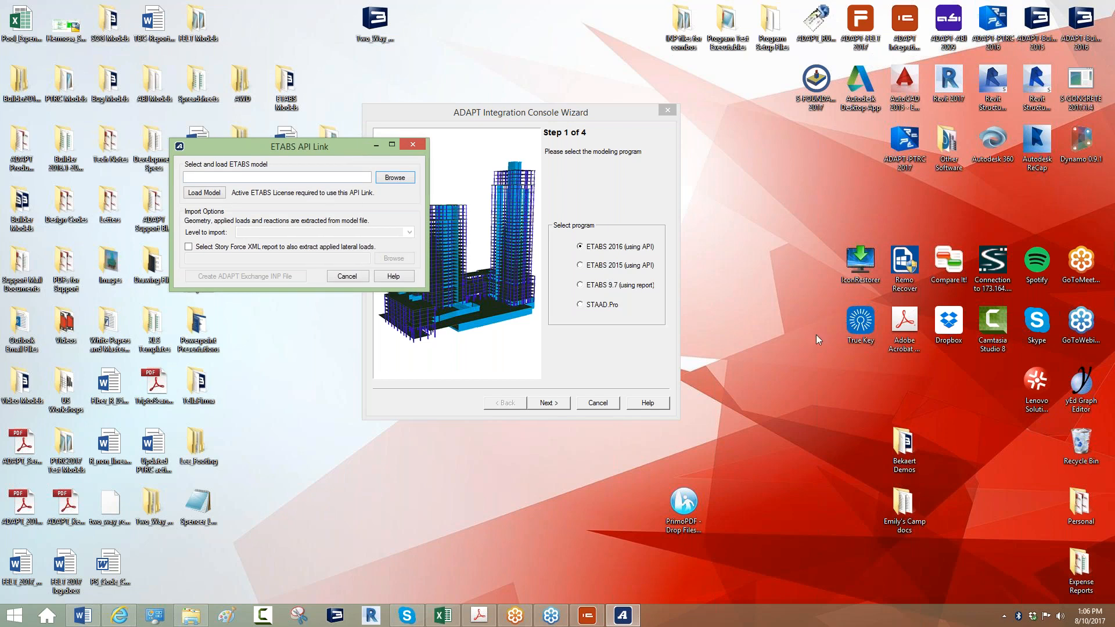
click(395, 181)
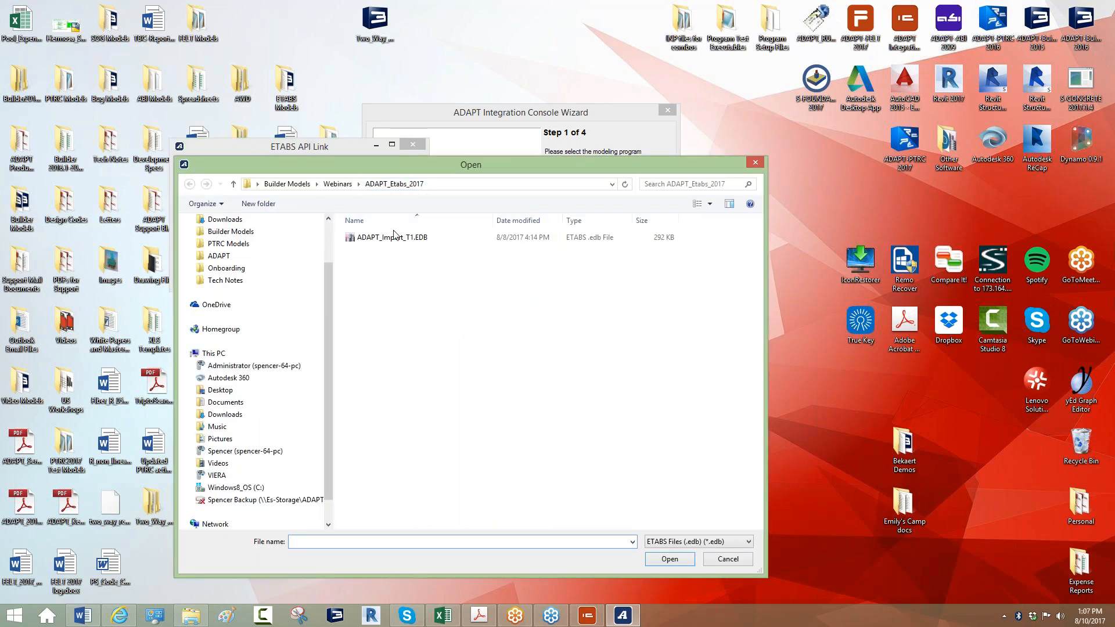
double_click(393, 237)
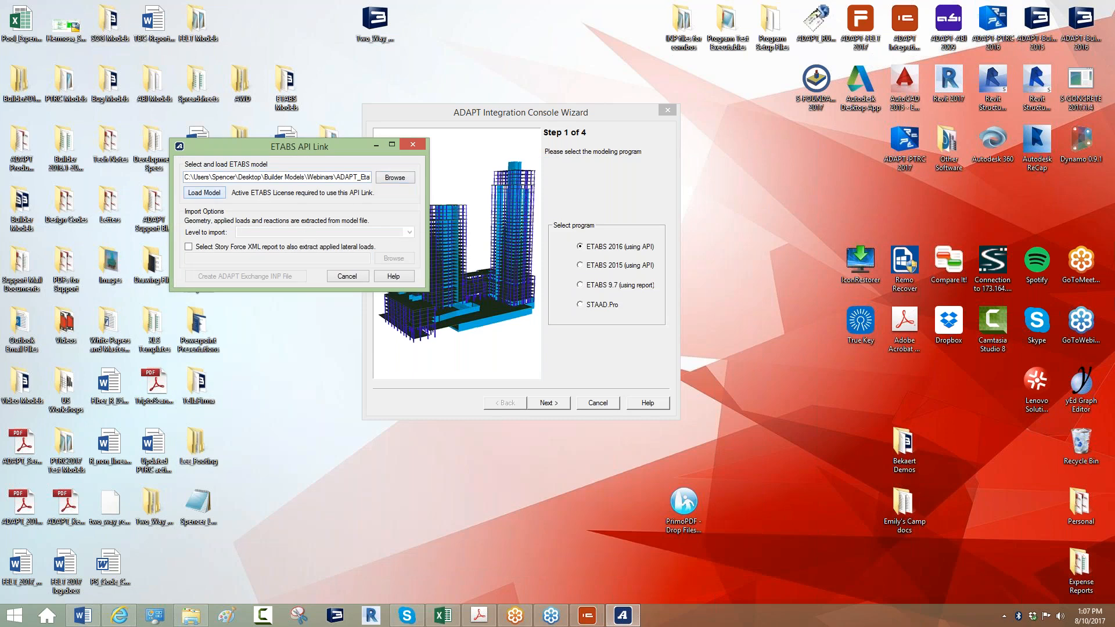
click(203, 193)
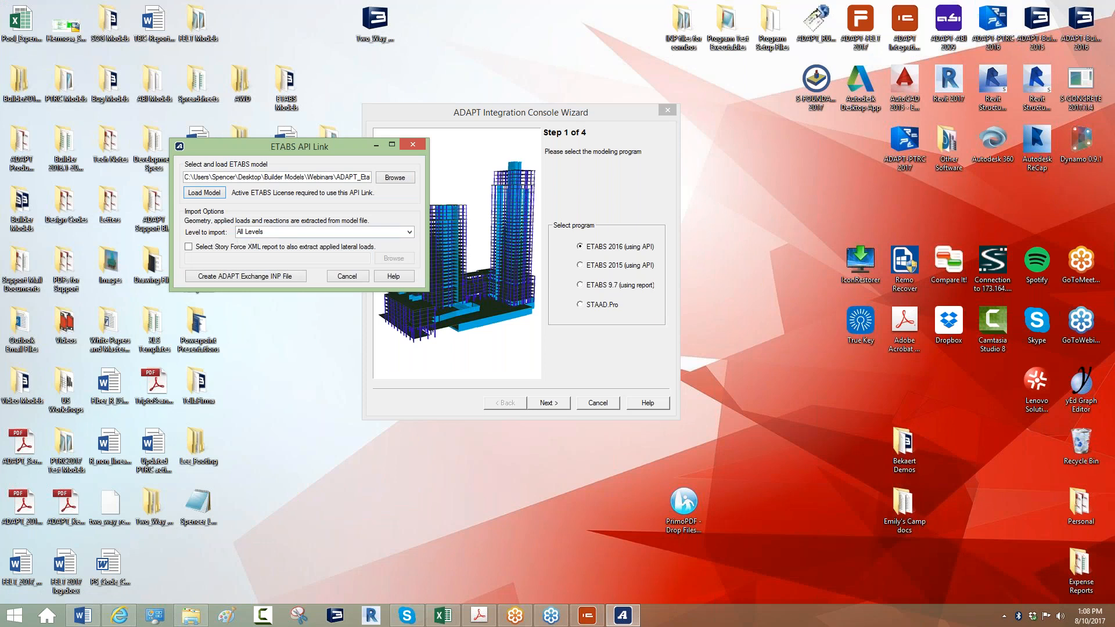
Import All Levels and enable lateral-load extraction from a Story Force XML report.
click(409, 232)
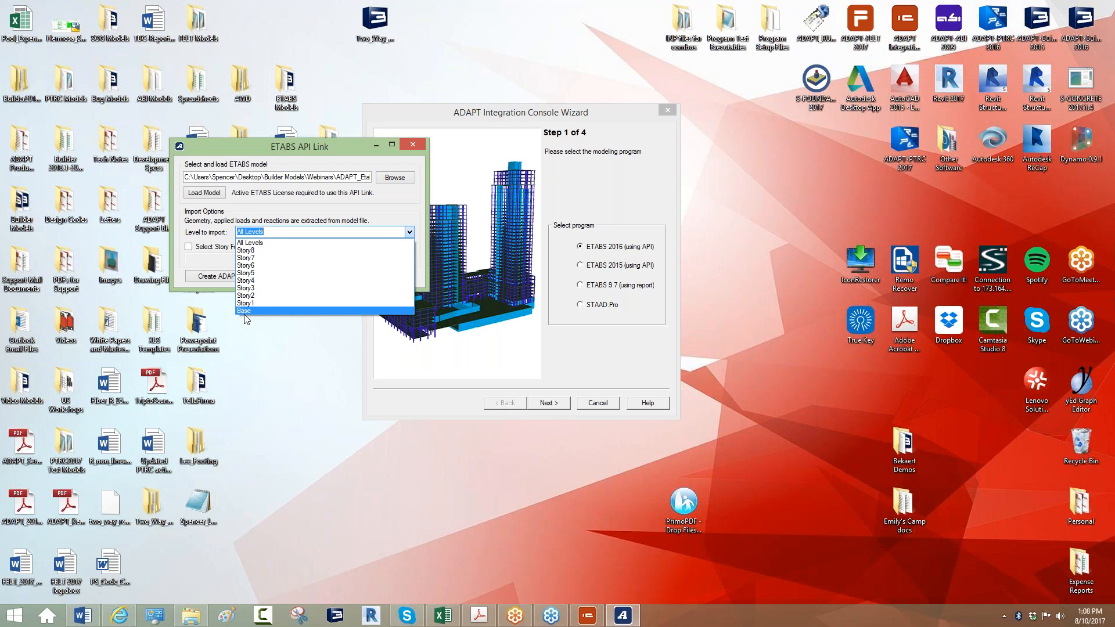
click(288, 233)
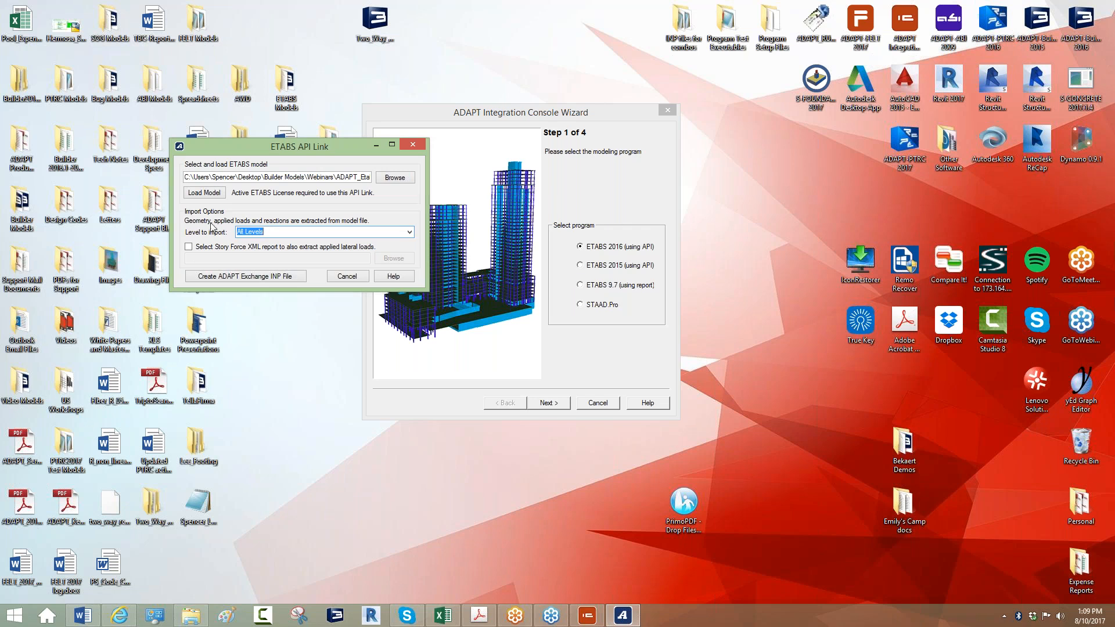
click(189, 246)
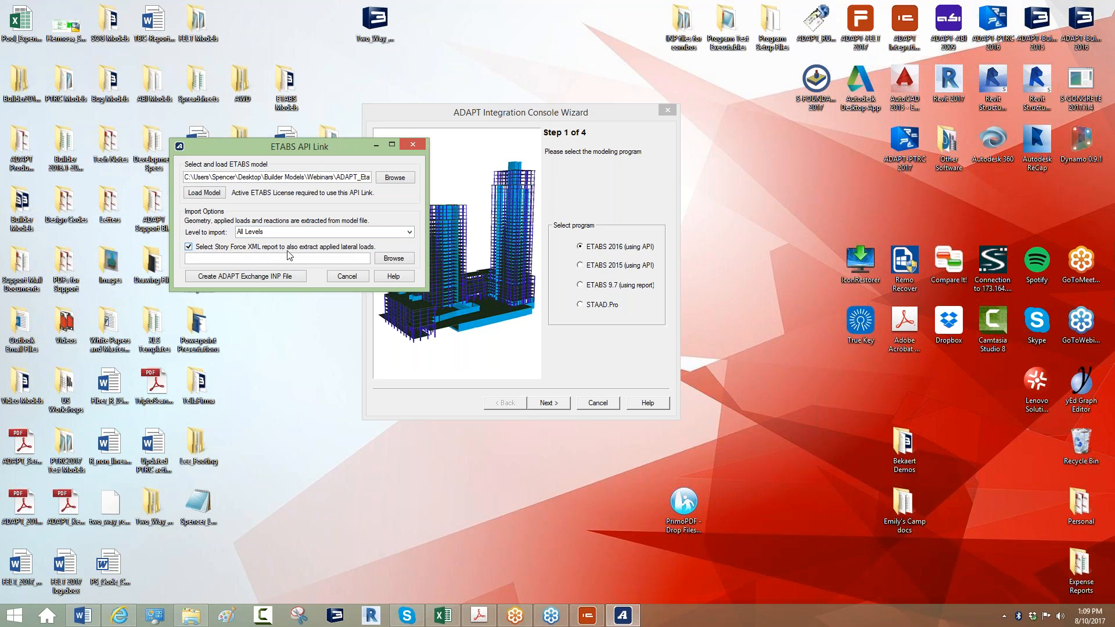
Choose ADAPT_Import_T1.xml as the Story Force XML report.
click(388, 260)
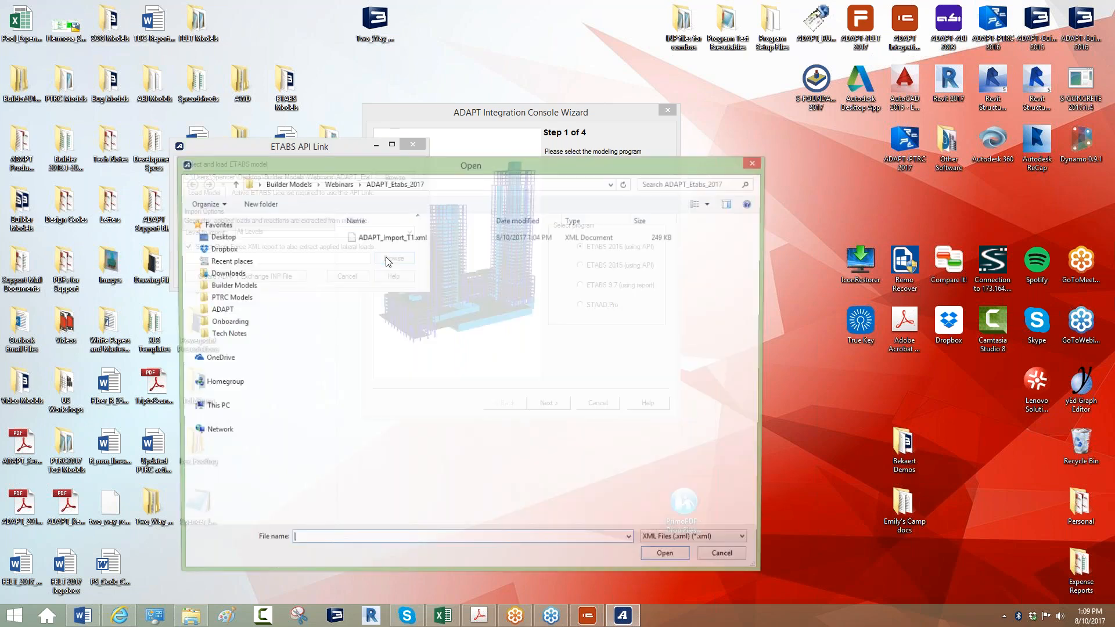
double_click(388, 237)
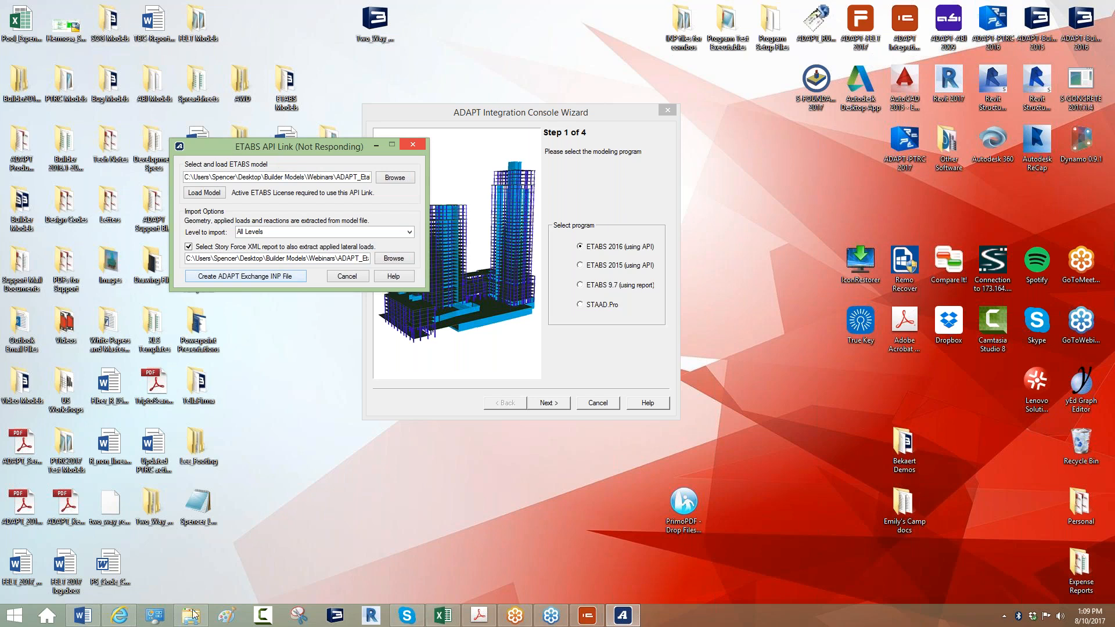
mouse_move(185, 617)
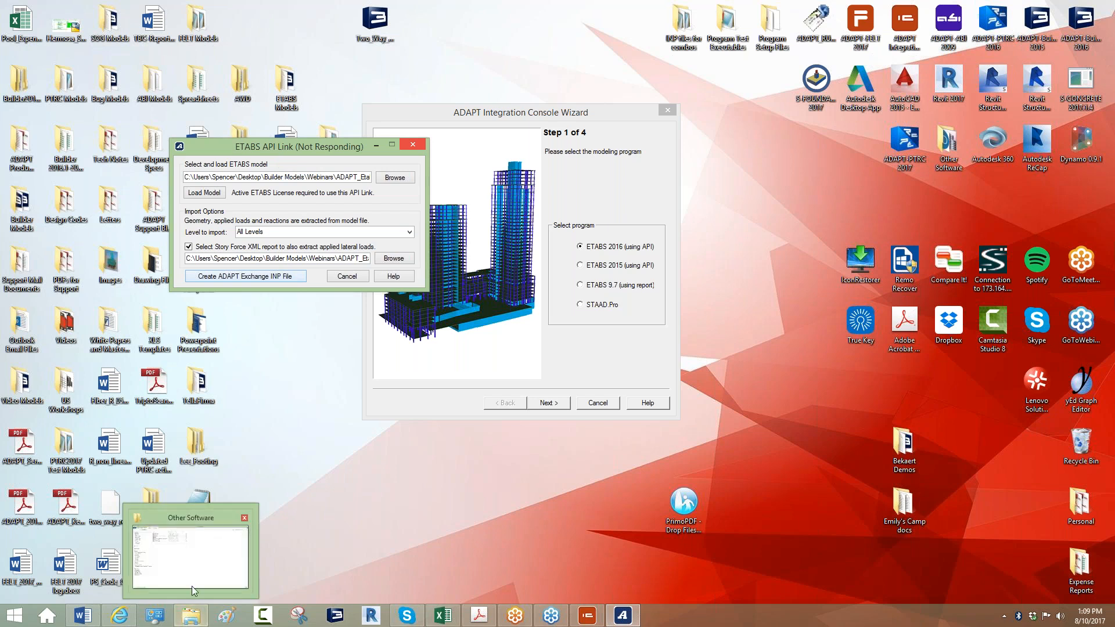
Check in File Explorer that ADAPT_Import_T1.INP exists in Builder Models > Webinars > ADAPT_Etabs_2017.
click(189, 523)
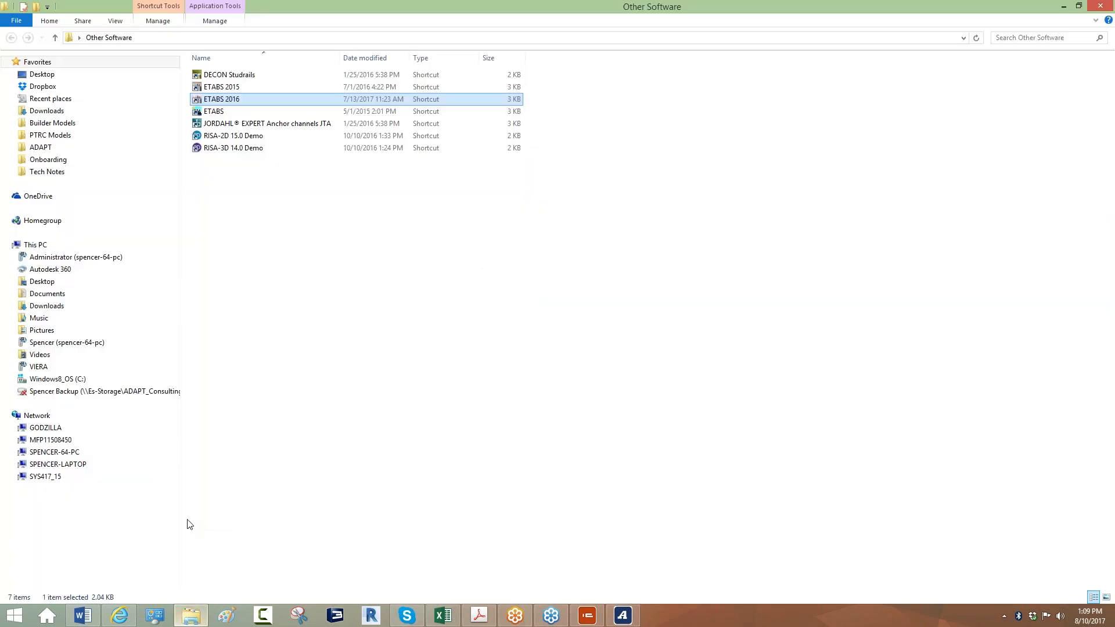
click(46, 125)
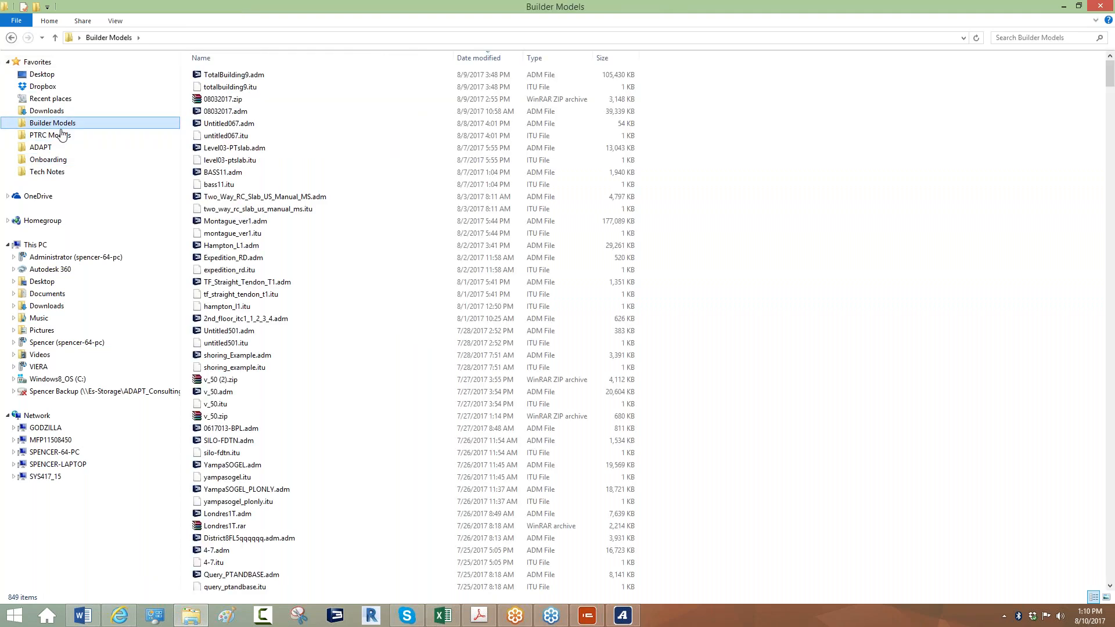
scroll(708, 315, down, 10)
scroll(708, 315, down, 20)
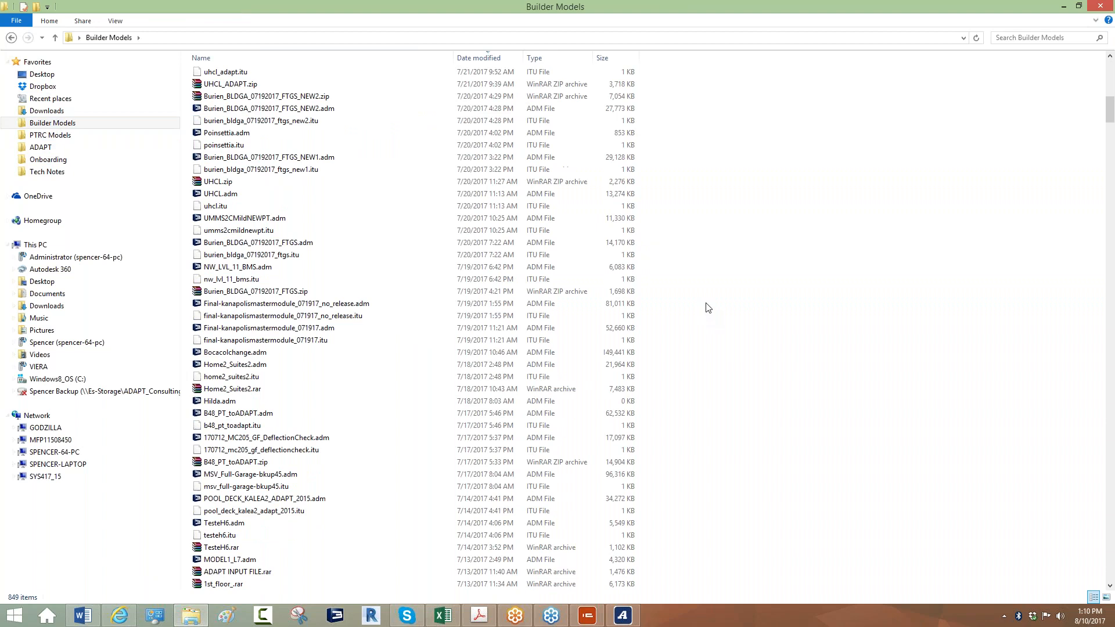
drag(1110, 194, 1109, 471)
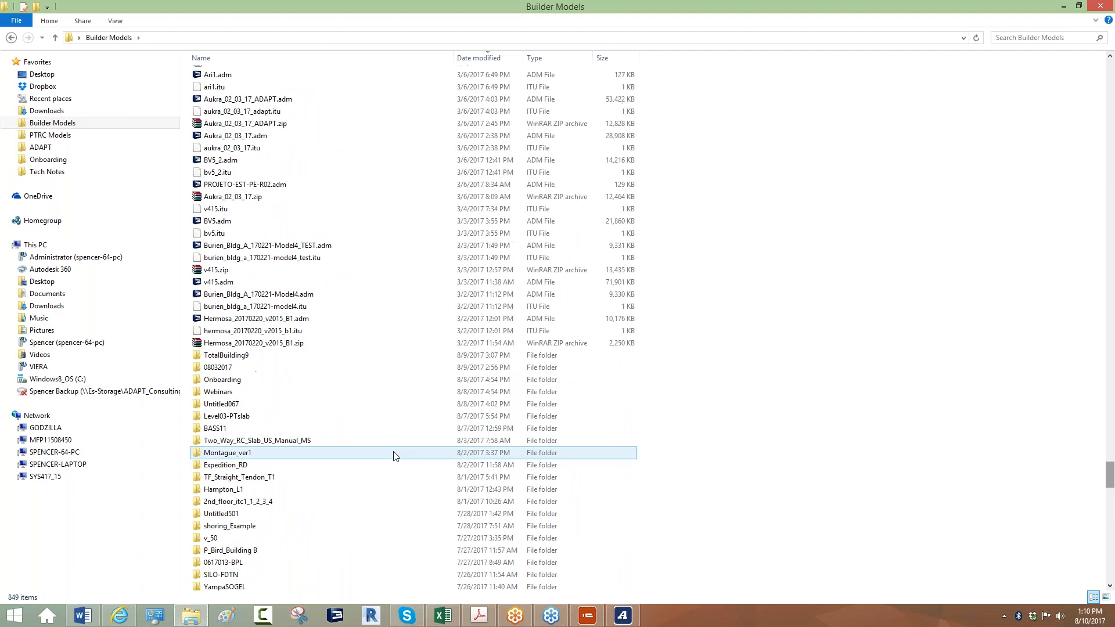
double_click(213, 392)
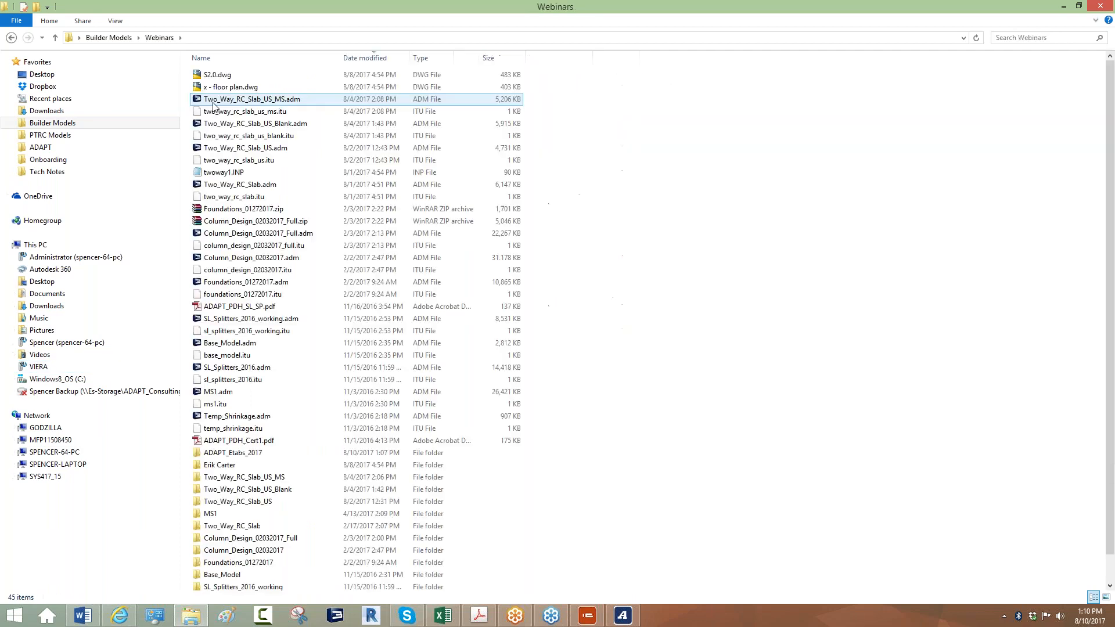
double_click(226, 453)
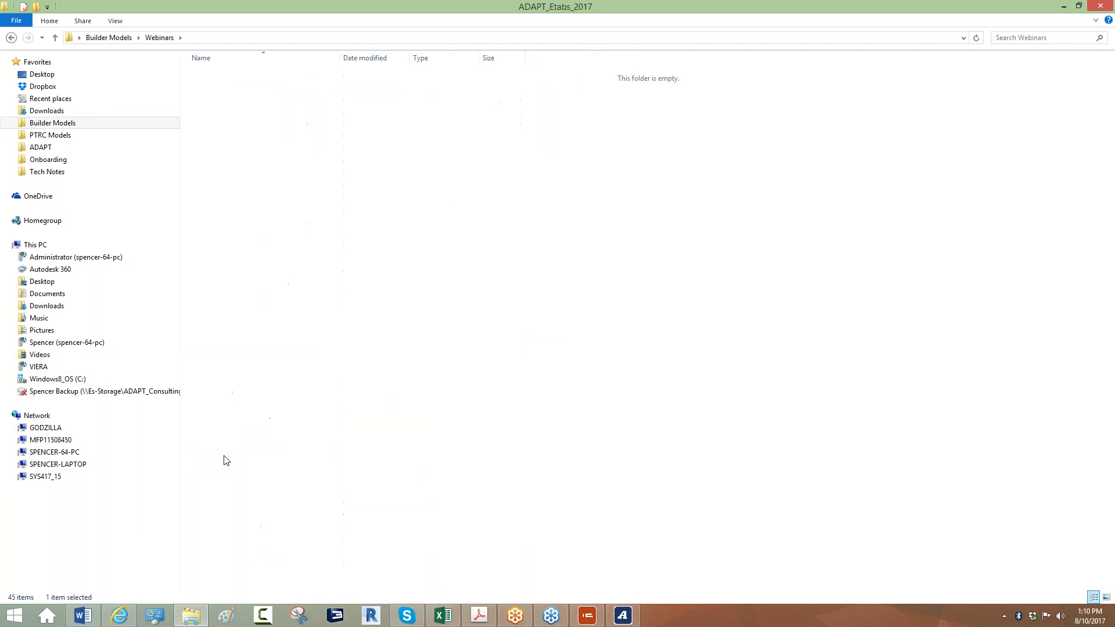
click(228, 123)
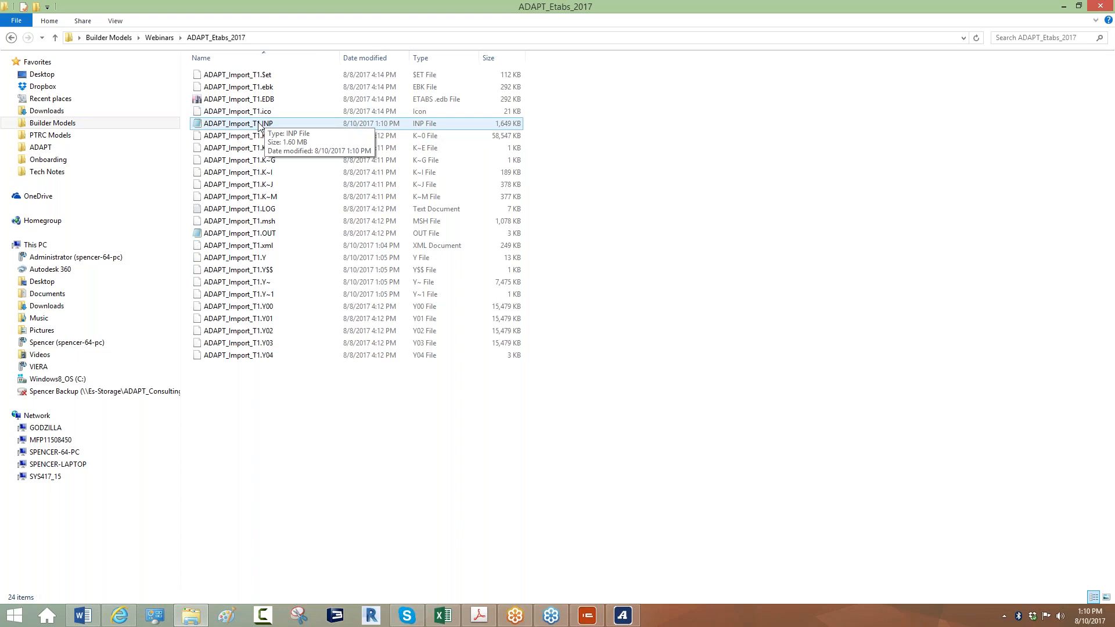
Dismiss the script-completed message and close the ETABS API Link dialog.
click(1063, 7)
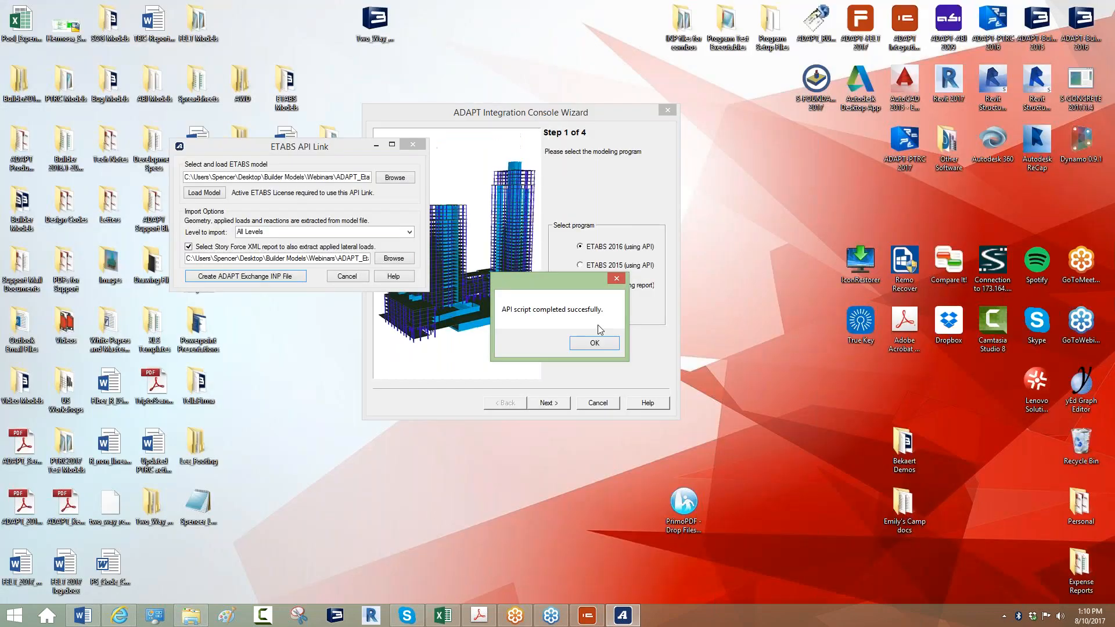
click(584, 344)
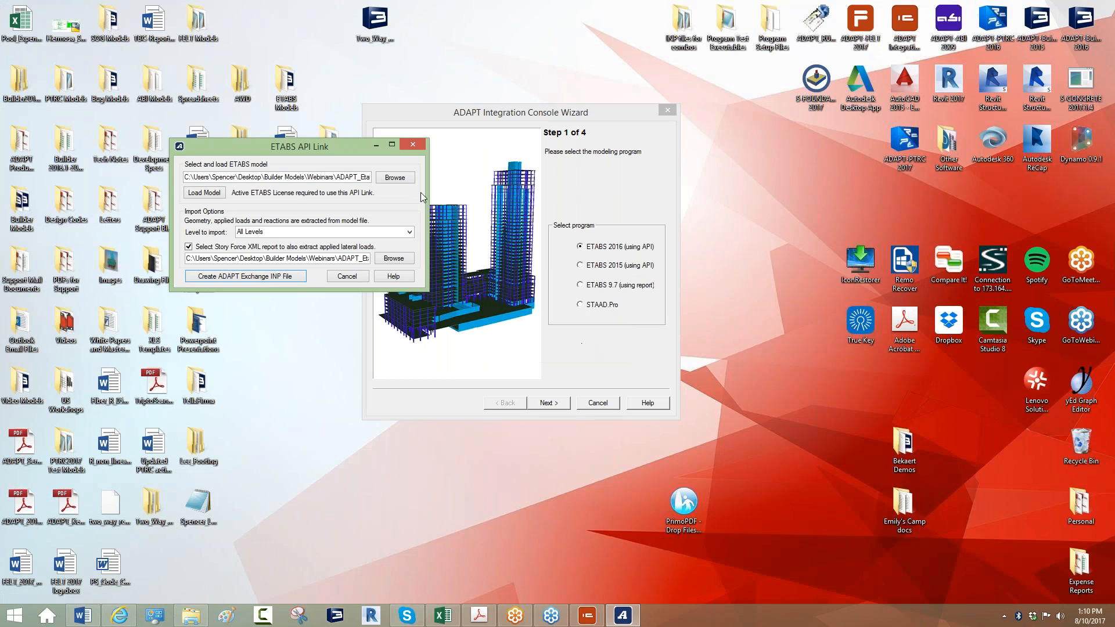
click(412, 145)
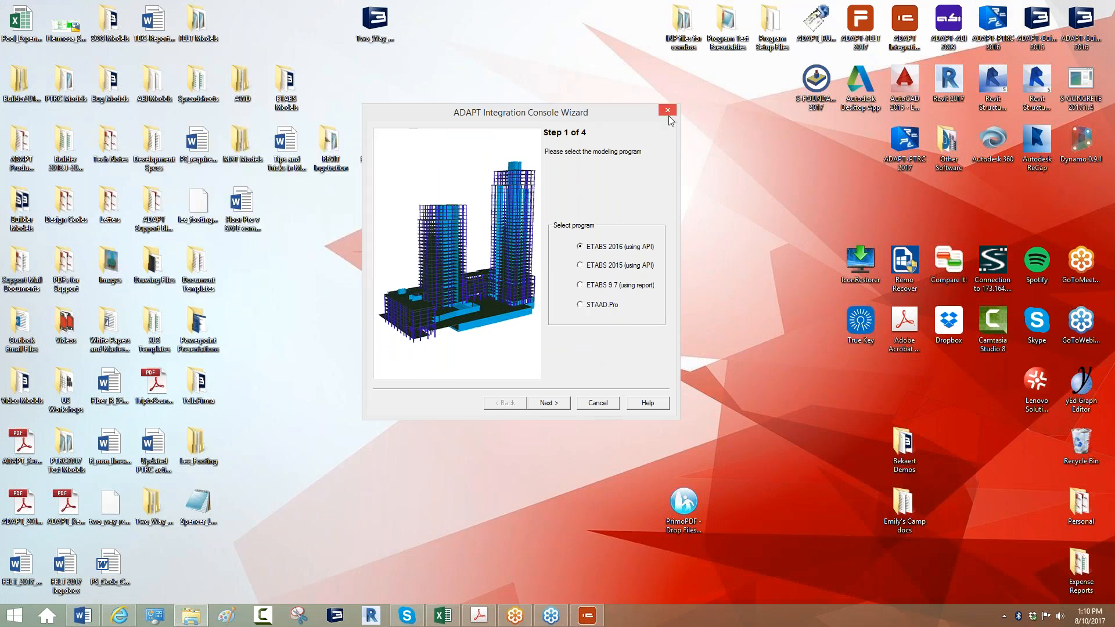
Close the wizard, launch ADAPT-Builder 2016 with Floor Pro, and close the Tendon Toolbar.
click(668, 110)
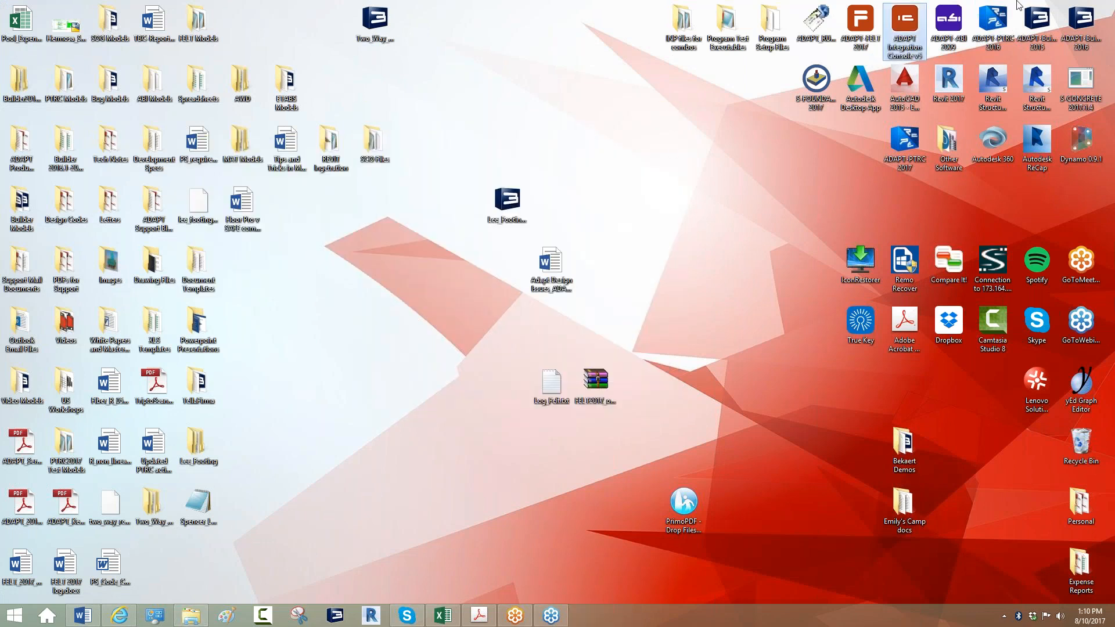
click(1076, 18)
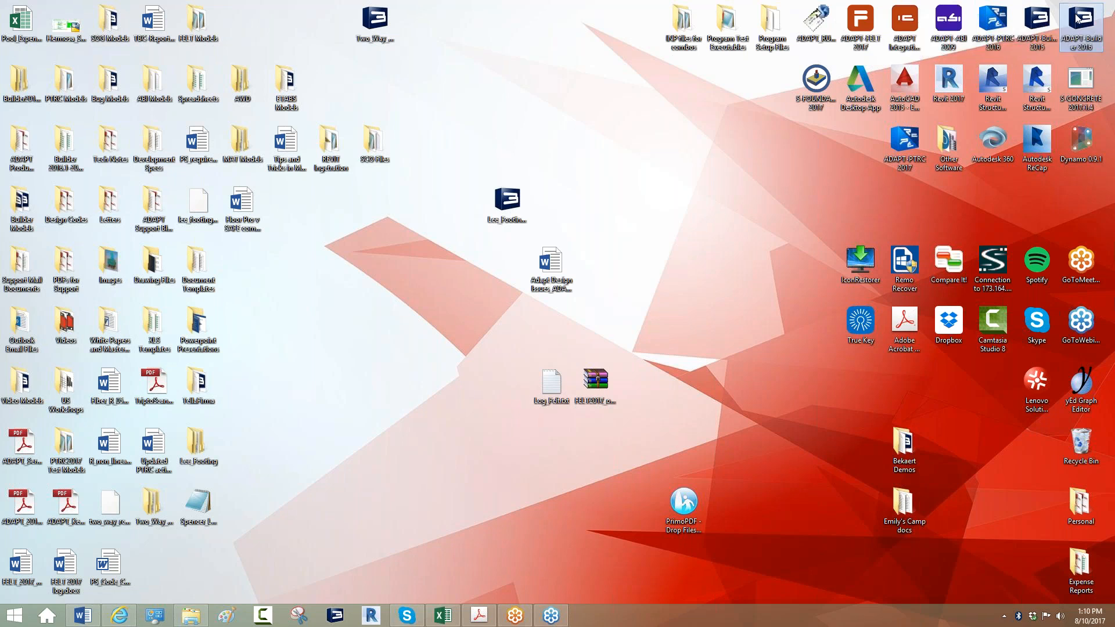
double_click(1077, 18)
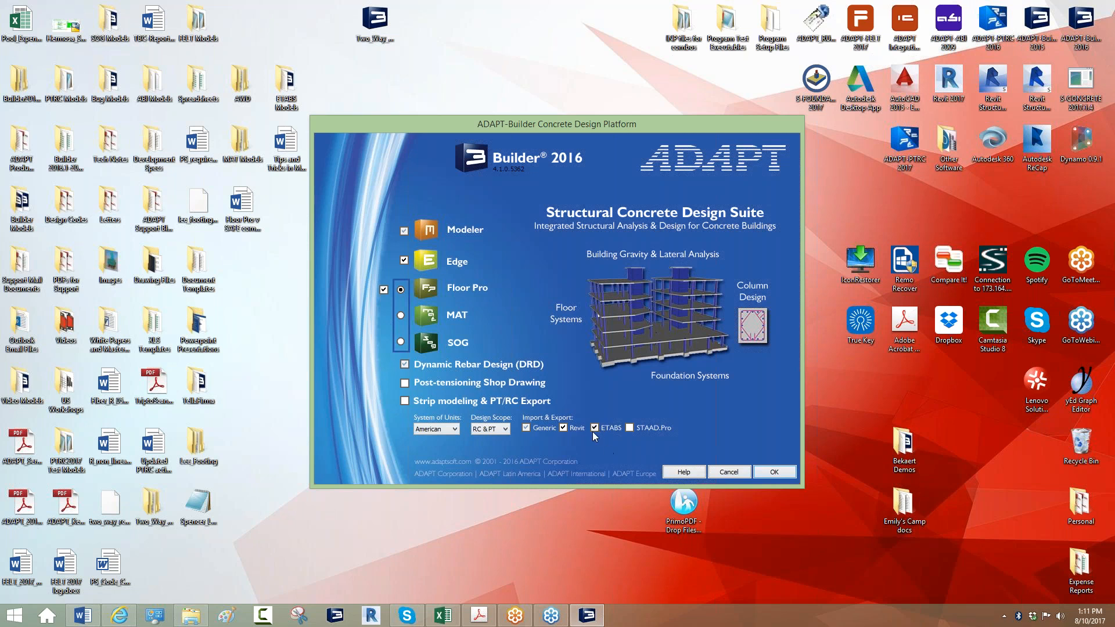
click(768, 471)
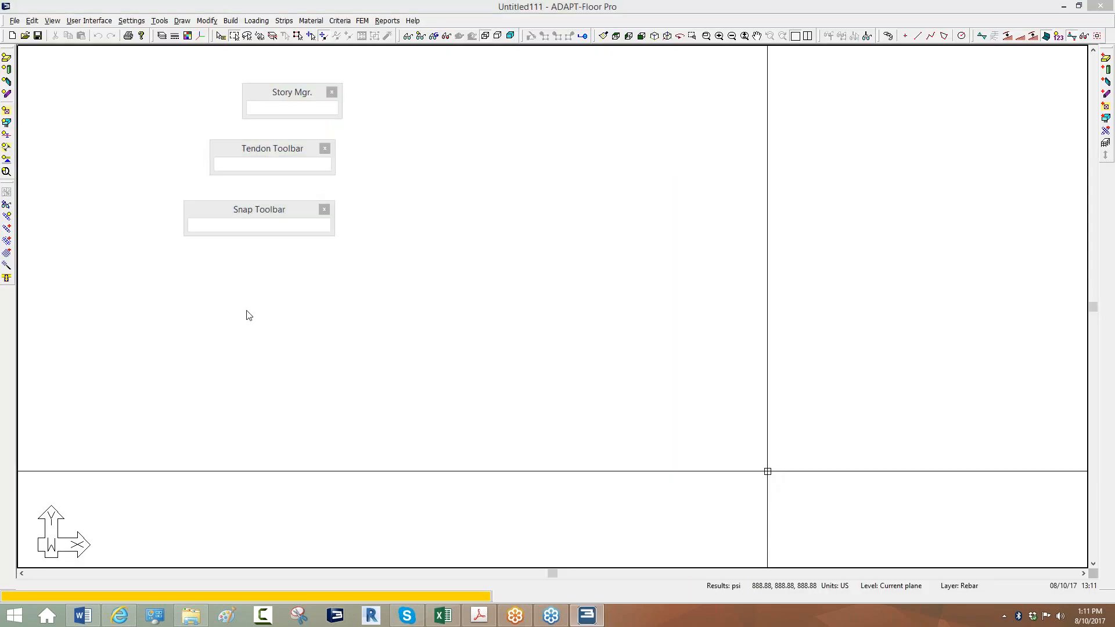
click(325, 149)
Dock the Snap Toolbar and start a Generic ADAPT File import.
drag(752, 34, 681, 20)
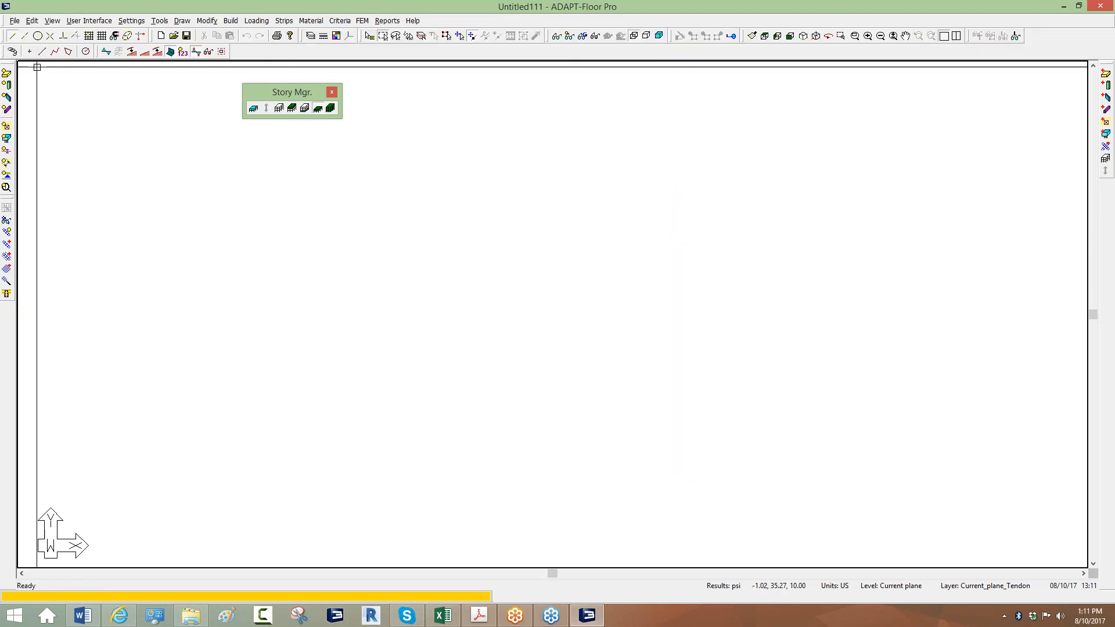
click(14, 20)
mouse_move(26, 140)
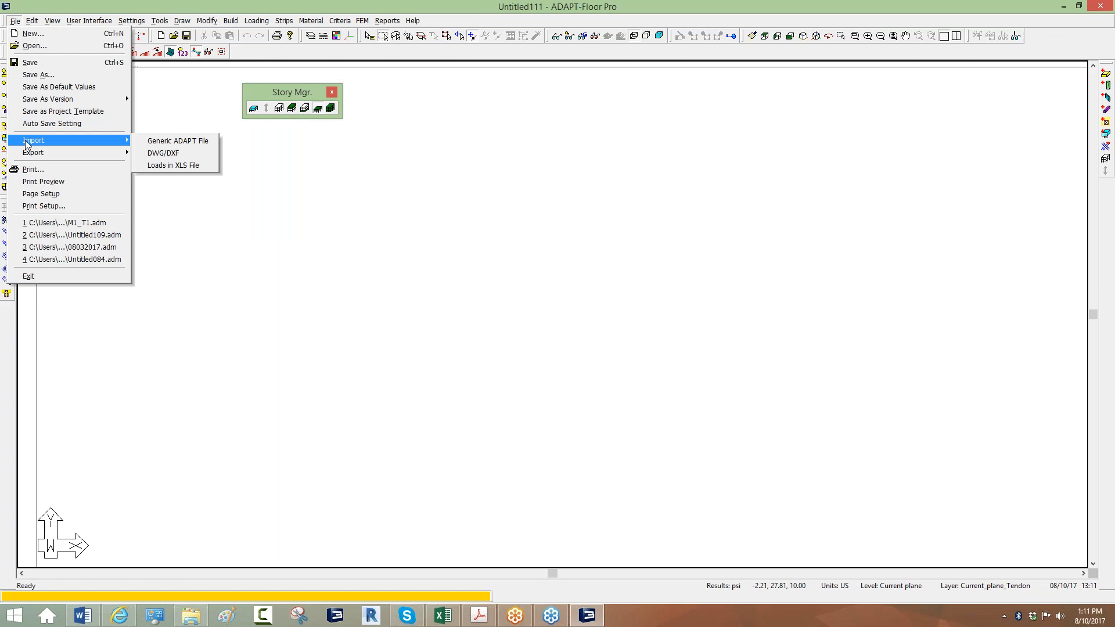
click(175, 141)
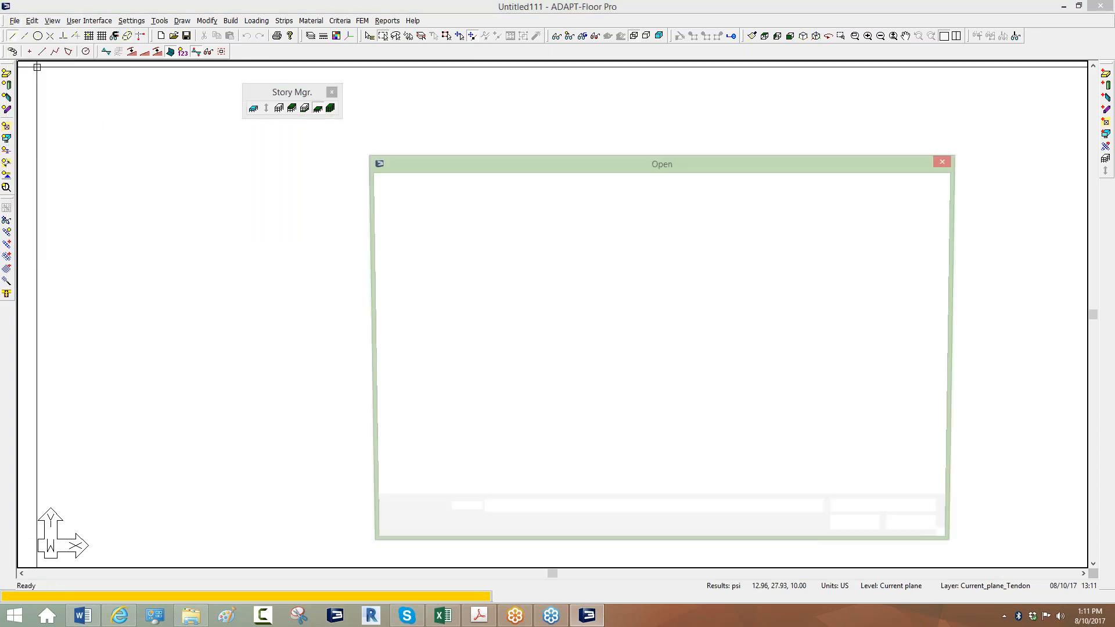
drag(432, 156, 273, 151)
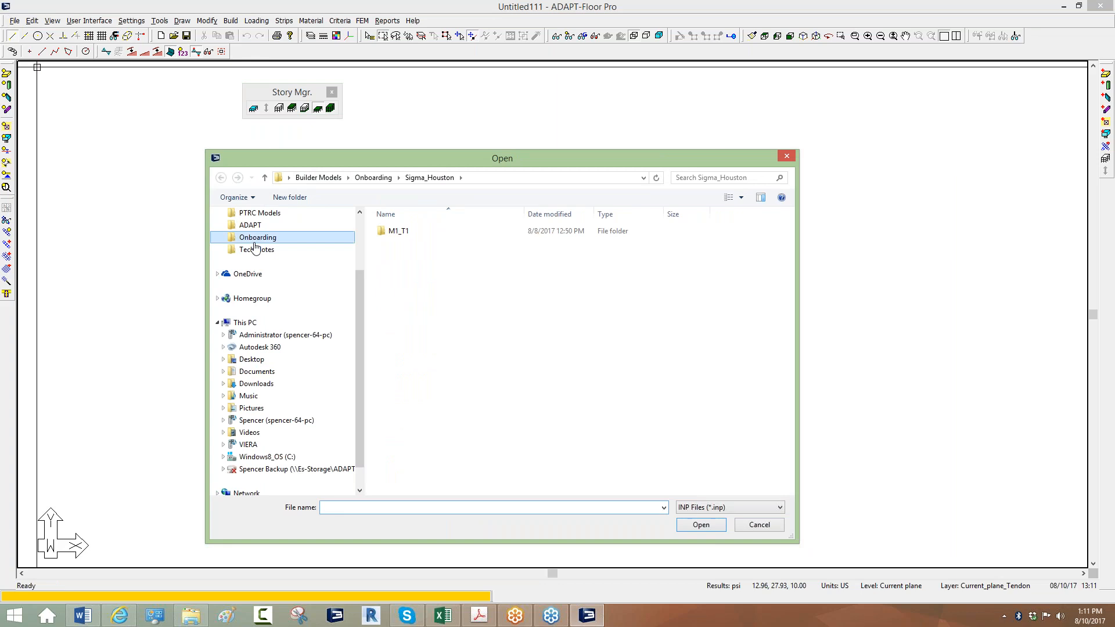
Browse to Webinars > ADAPT_Etabs_2017 and open ADAPT_Import_T1.INP.
click(255, 241)
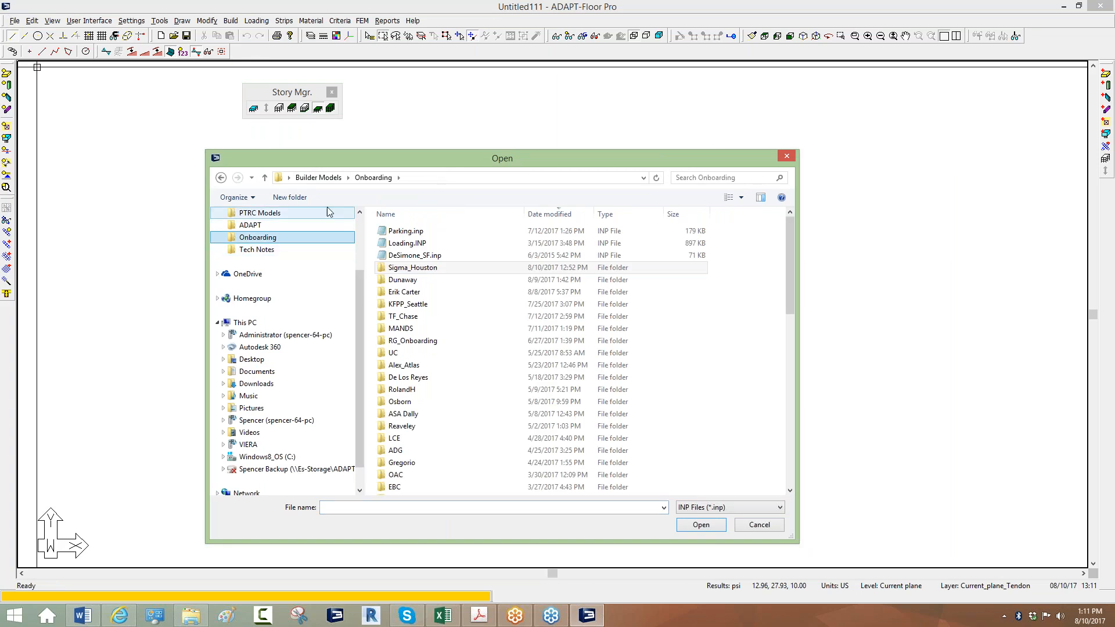
click(319, 178)
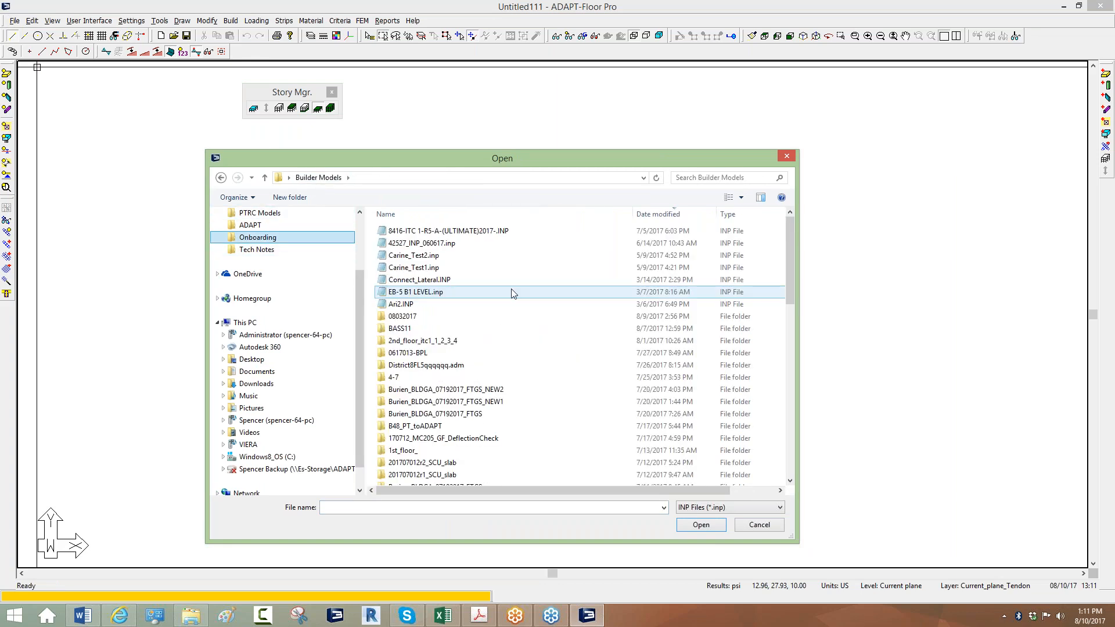
click(525, 288)
scroll(525, 308, down, 9)
scroll(700, 292, down, 9)
scroll(650, 296, up, 10)
scroll(587, 308, up, 3)
scroll(464, 317, down, 3)
double_click(399, 277)
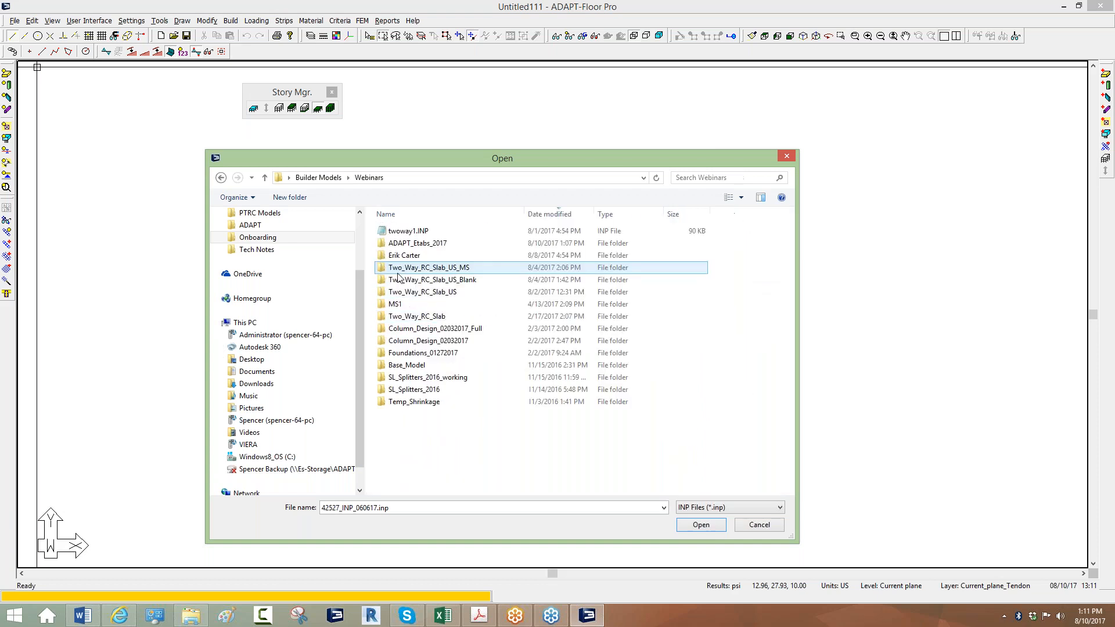
double_click(404, 242)
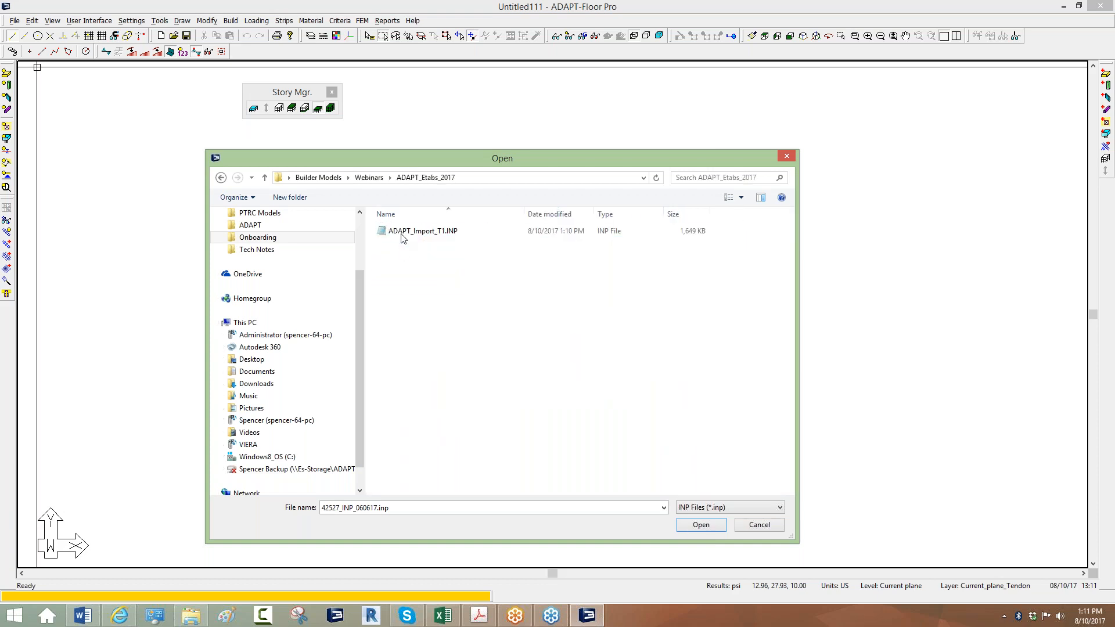
click(451, 236)
double_click(452, 238)
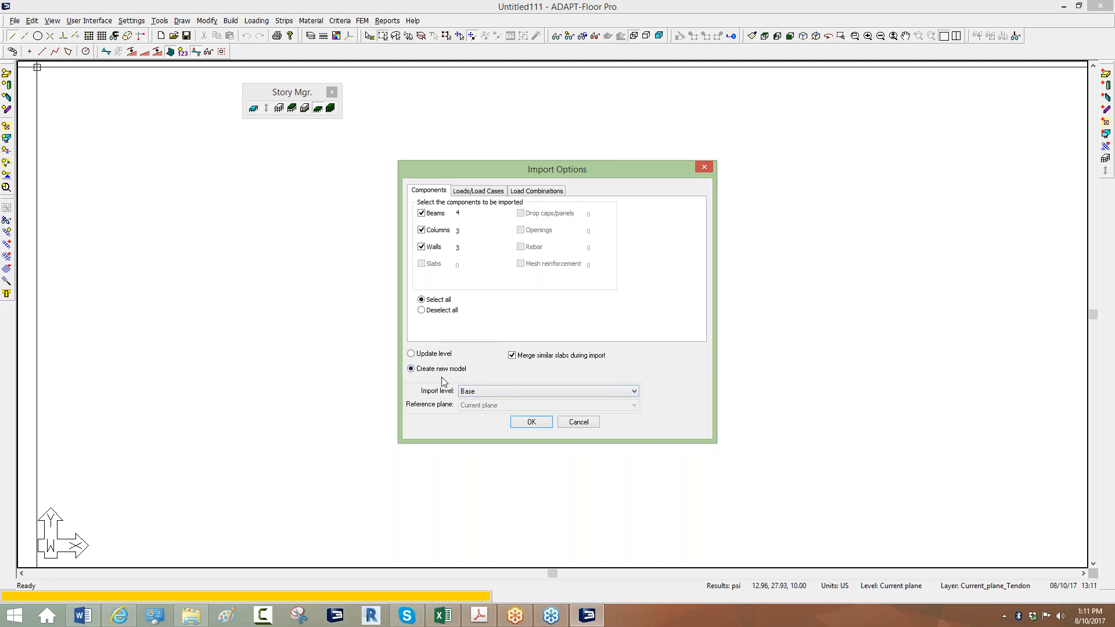
Set the Import level dropdown to All.
click(475, 392)
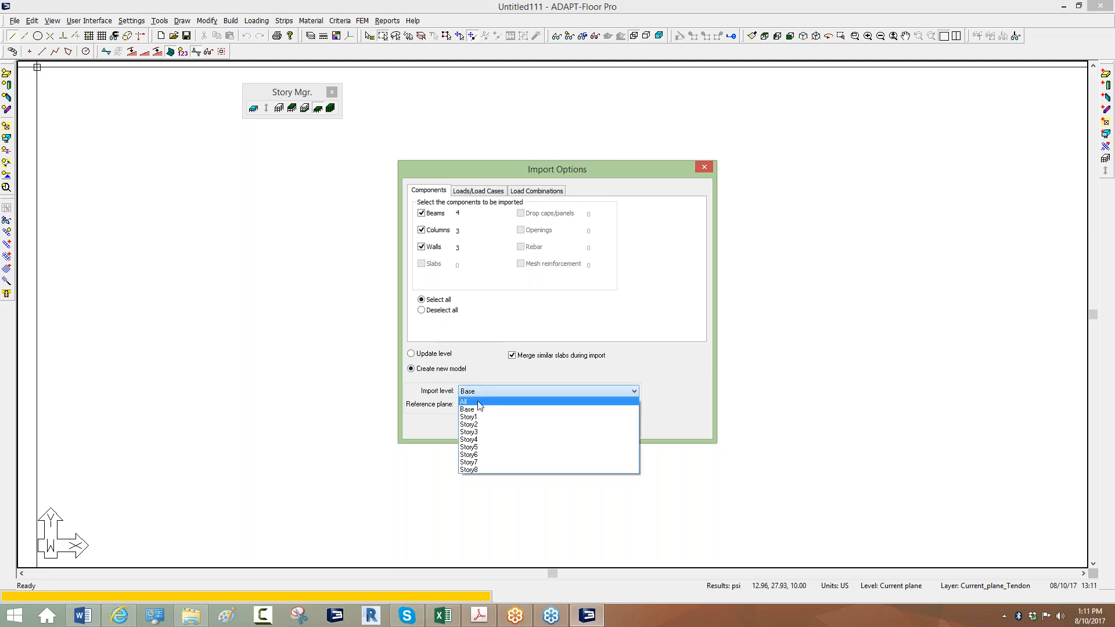
click(479, 401)
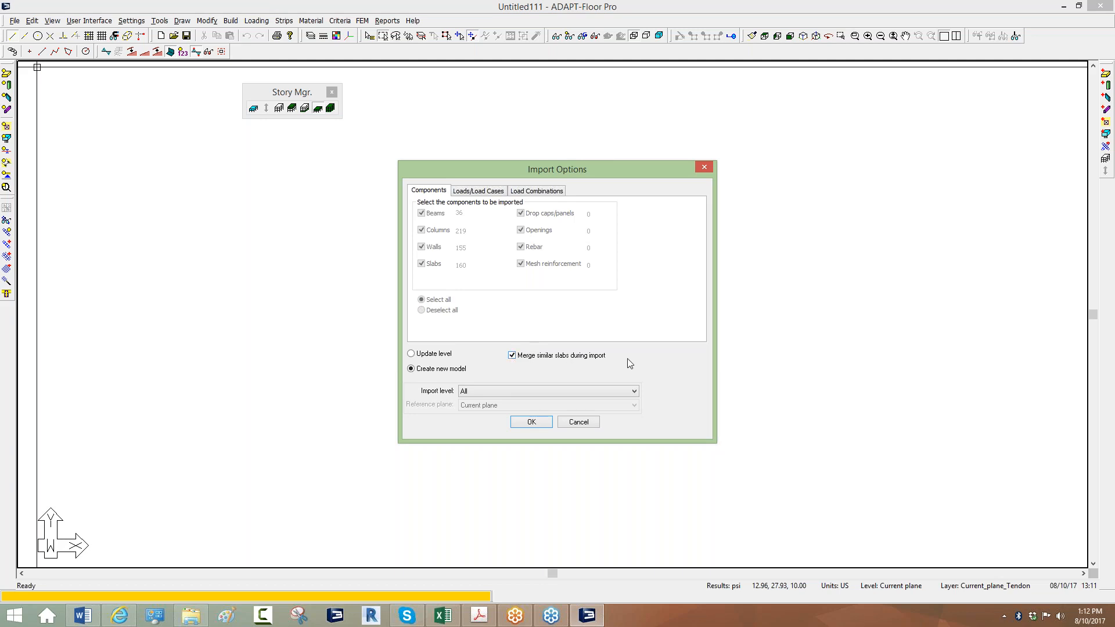
Set the Modal load case's Import option to No under Loads/Load Cases.
click(483, 192)
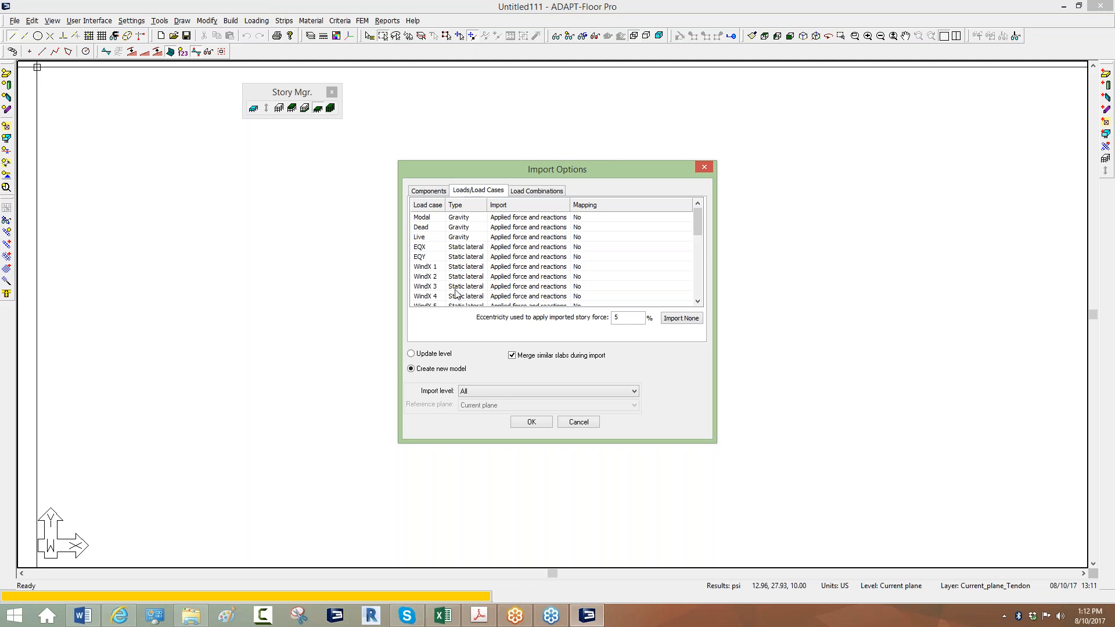
click(514, 223)
click(515, 221)
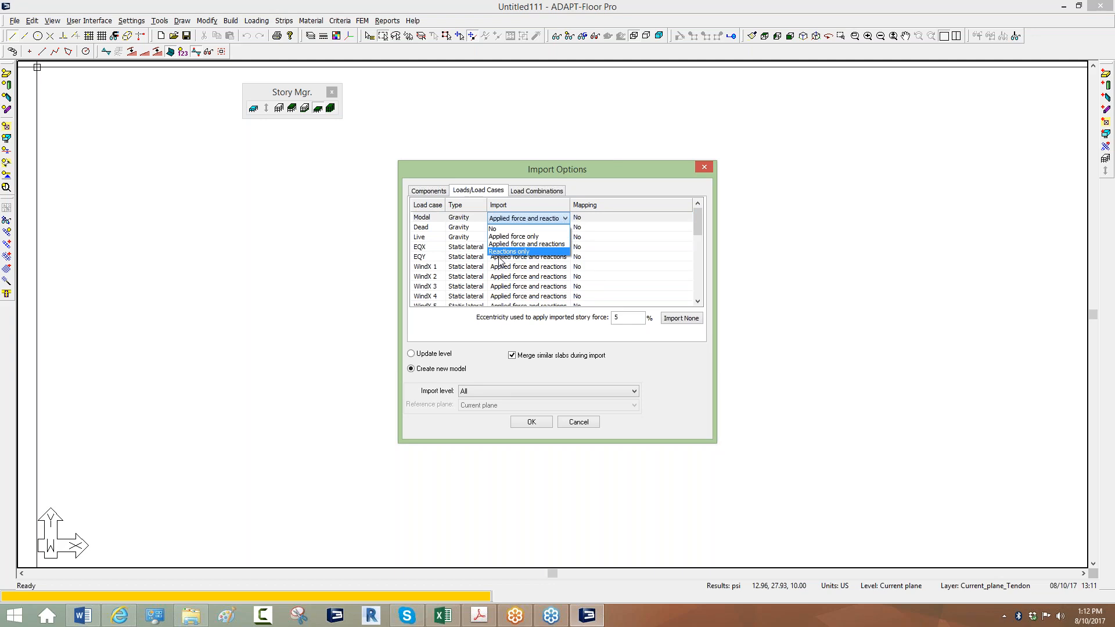
click(421, 219)
click(507, 219)
click(504, 229)
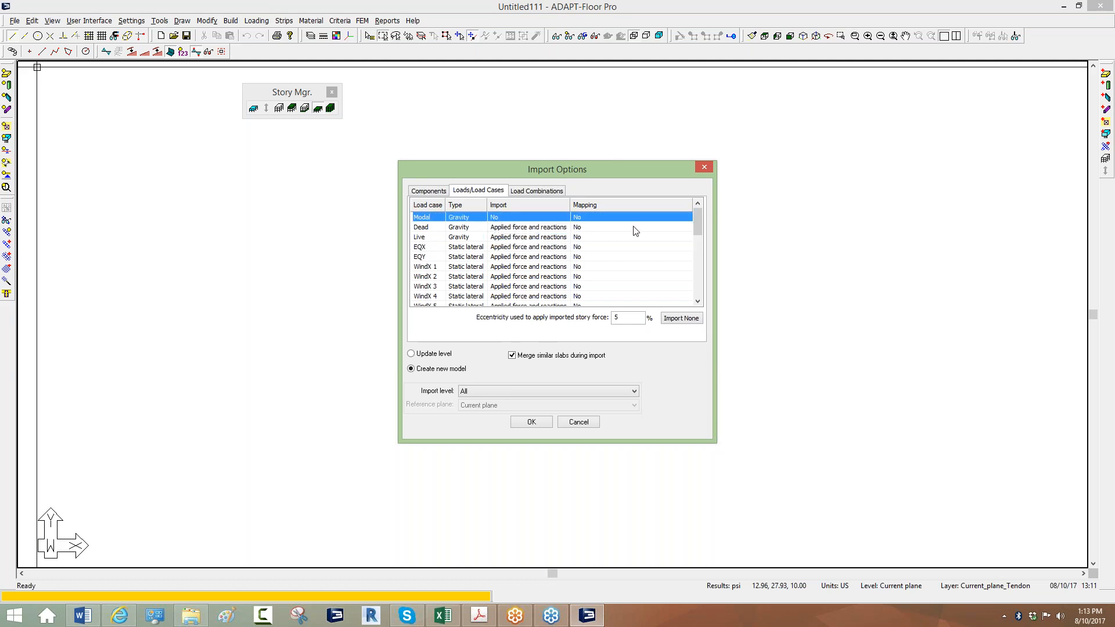
Review the Dead, Live, EQX and EQY load cases in the import list.
click(420, 227)
click(421, 237)
click(420, 246)
click(422, 256)
scroll(451, 263, down, 3)
scroll(452, 266, down, 3)
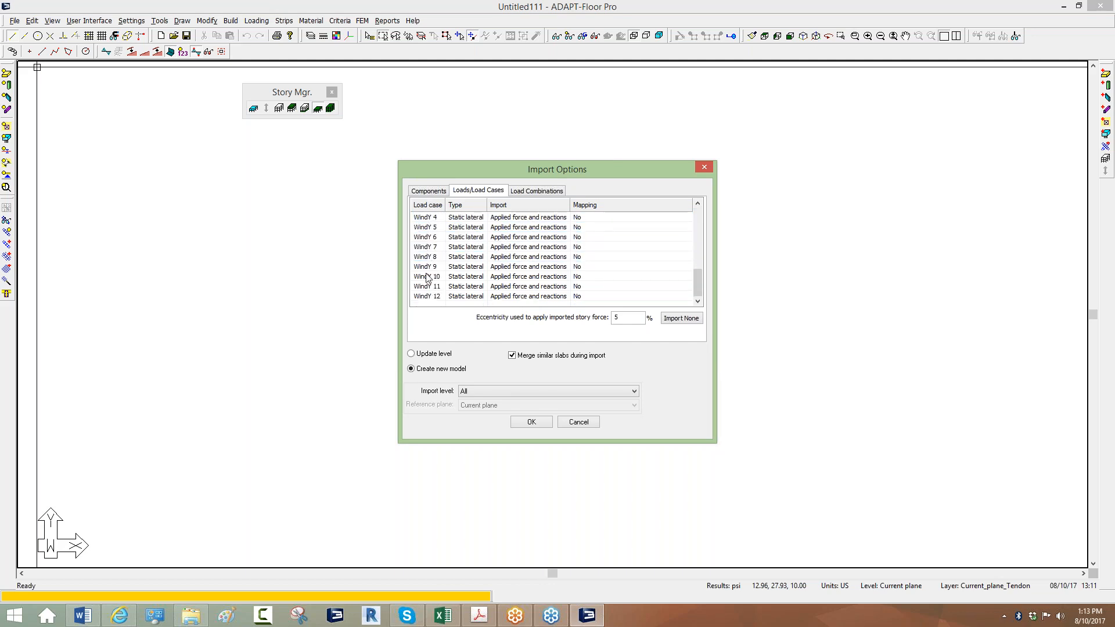
scroll(427, 298, up, 6)
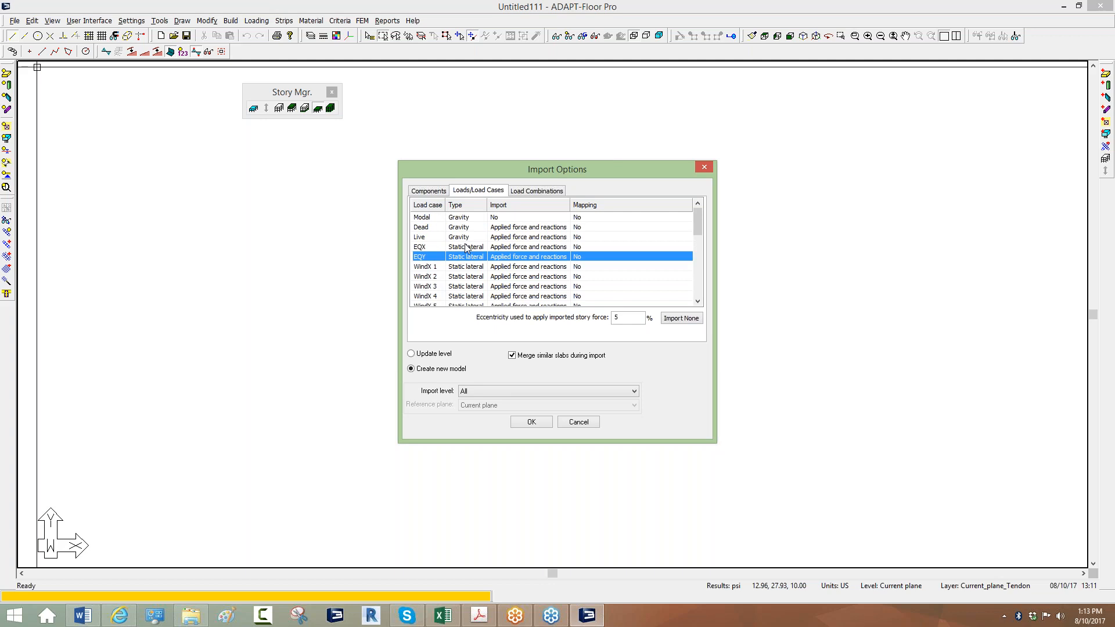
scroll(469, 288, down, 1)
scroll(503, 262, up, 1)
Leave the Dead load case mapping as No and check the story-force eccentricity value.
click(424, 228)
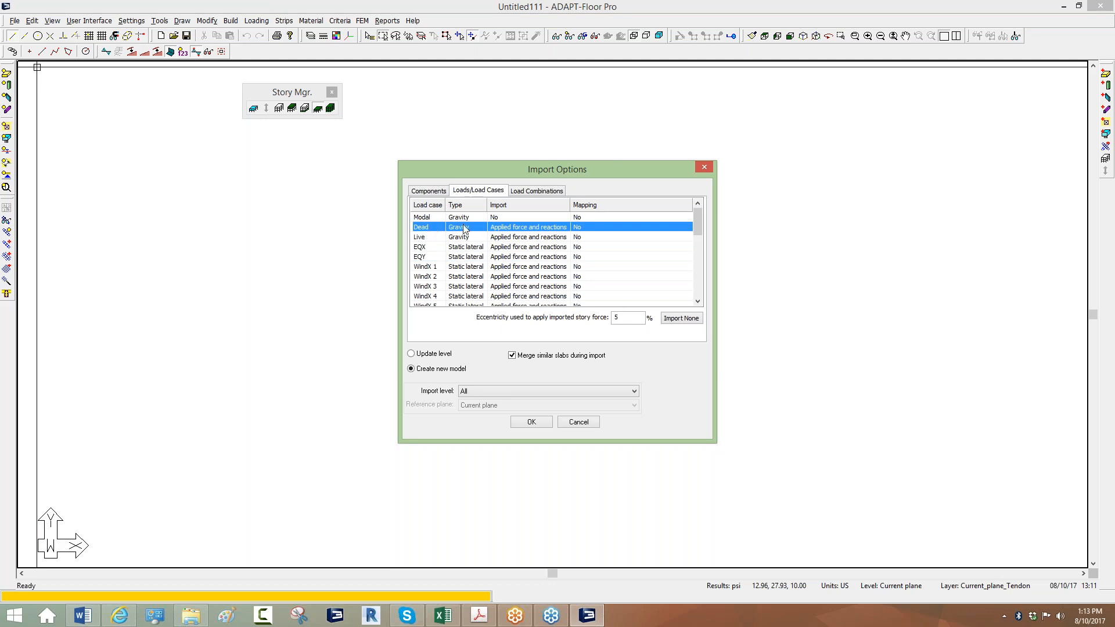
click(591, 230)
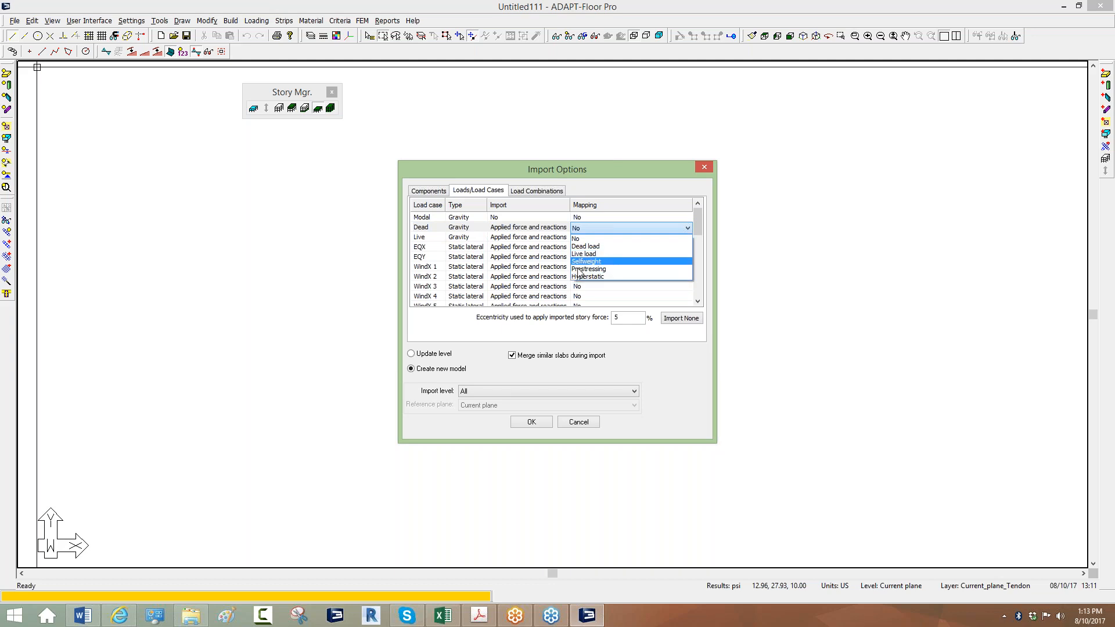
click(580, 242)
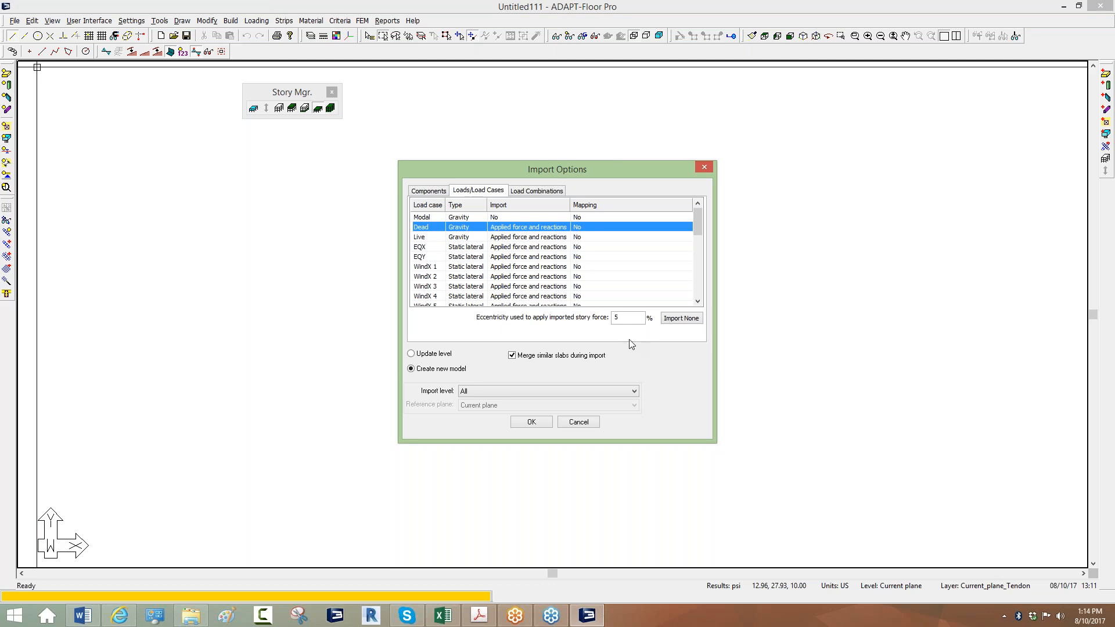
double_click(618, 320)
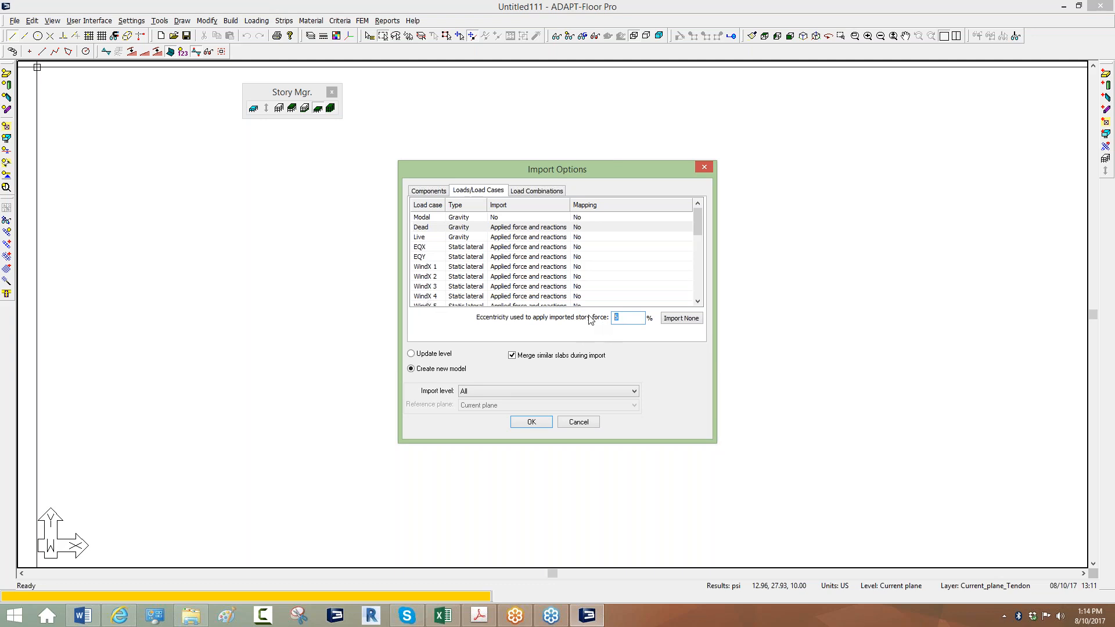
Mark all load combinations with Import All and confirm the import with OK.
click(557, 193)
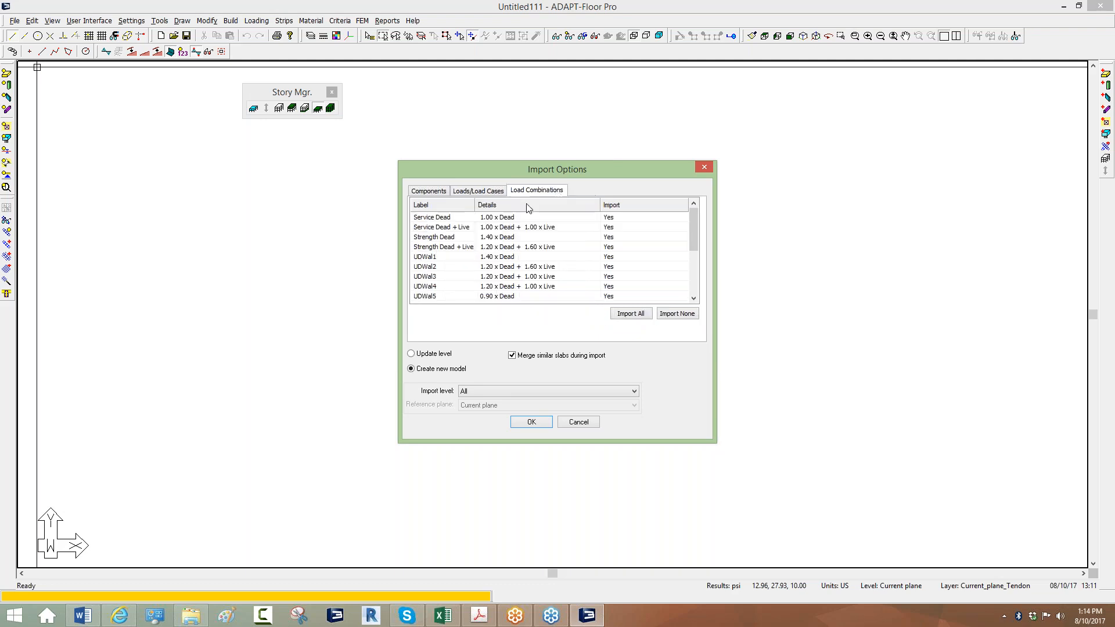
click(432, 226)
scroll(434, 219, down, 1)
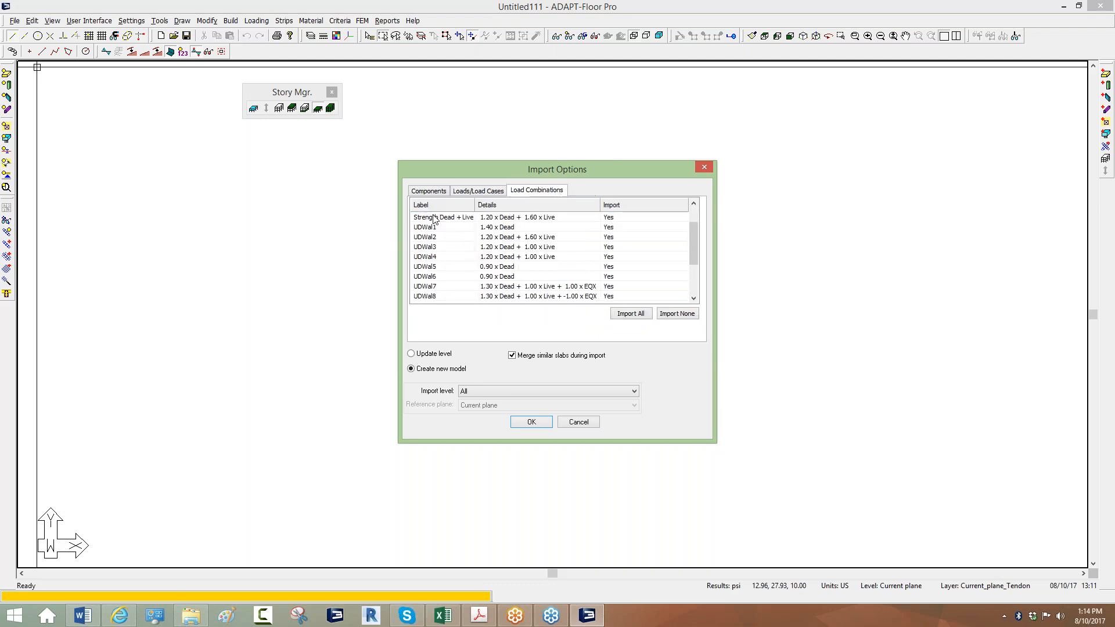
scroll(434, 219, up, 1)
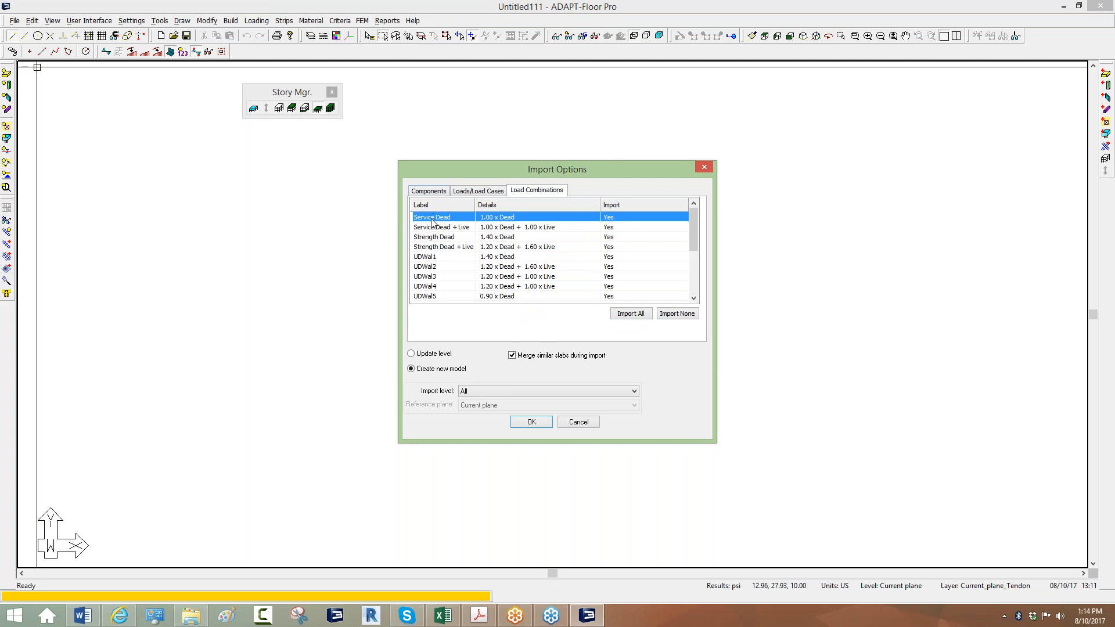
scroll(429, 255, down, 1)
scroll(540, 289, up, 1)
scroll(540, 289, down, 3)
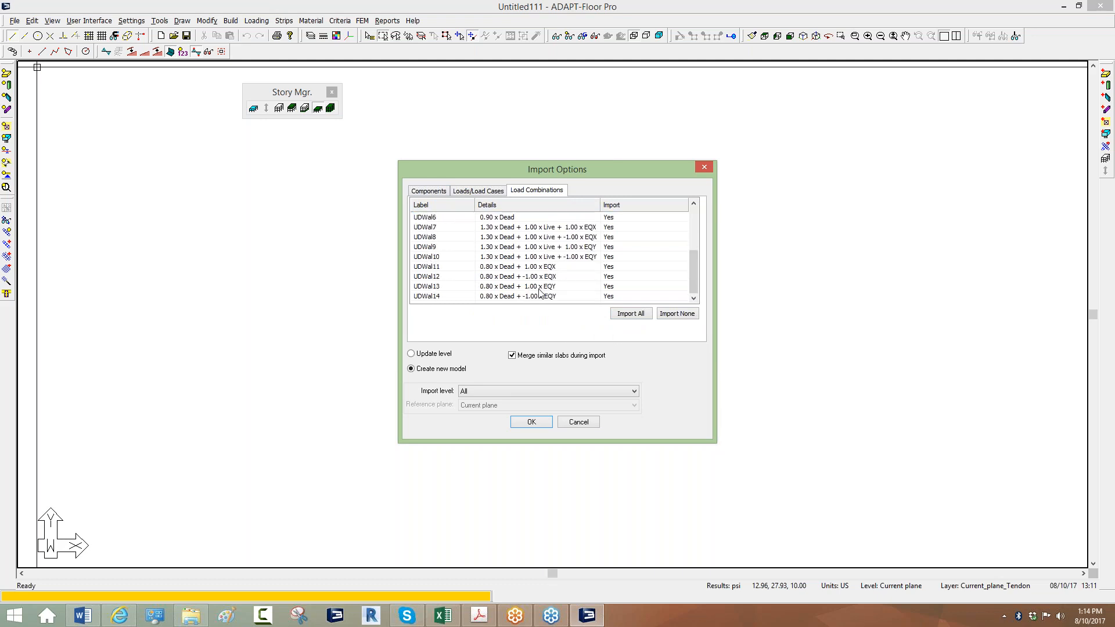
click(648, 317)
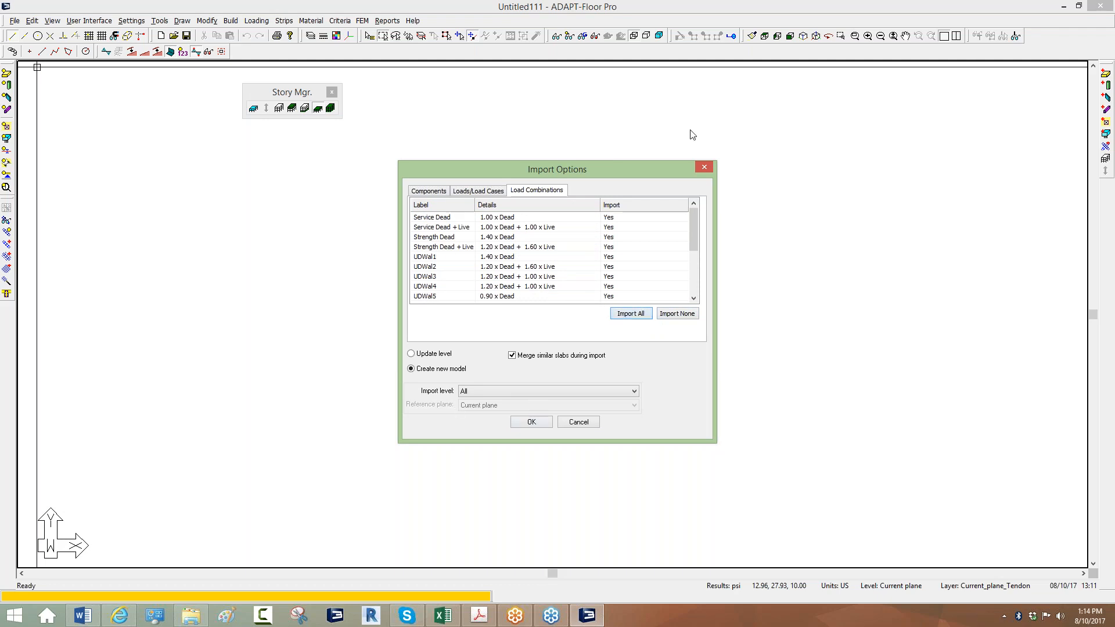
click(531, 421)
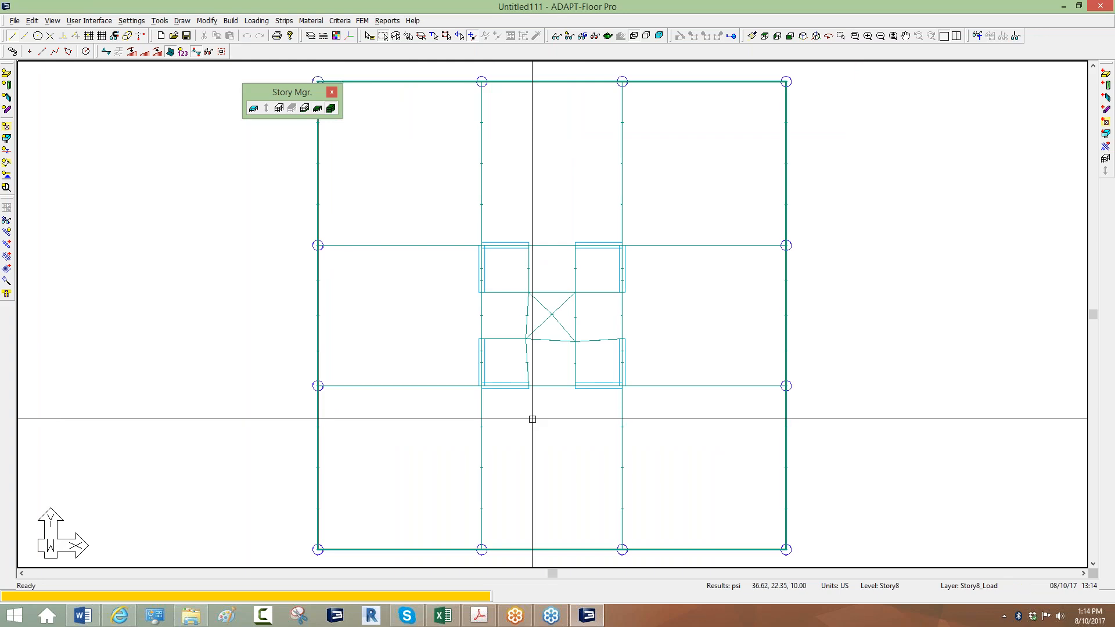
Switch the imported Story8 plan to an isometric 3-D view and centre the building.
middle_drag(485, 356, 475, 358)
scroll(449, 353, down, 1)
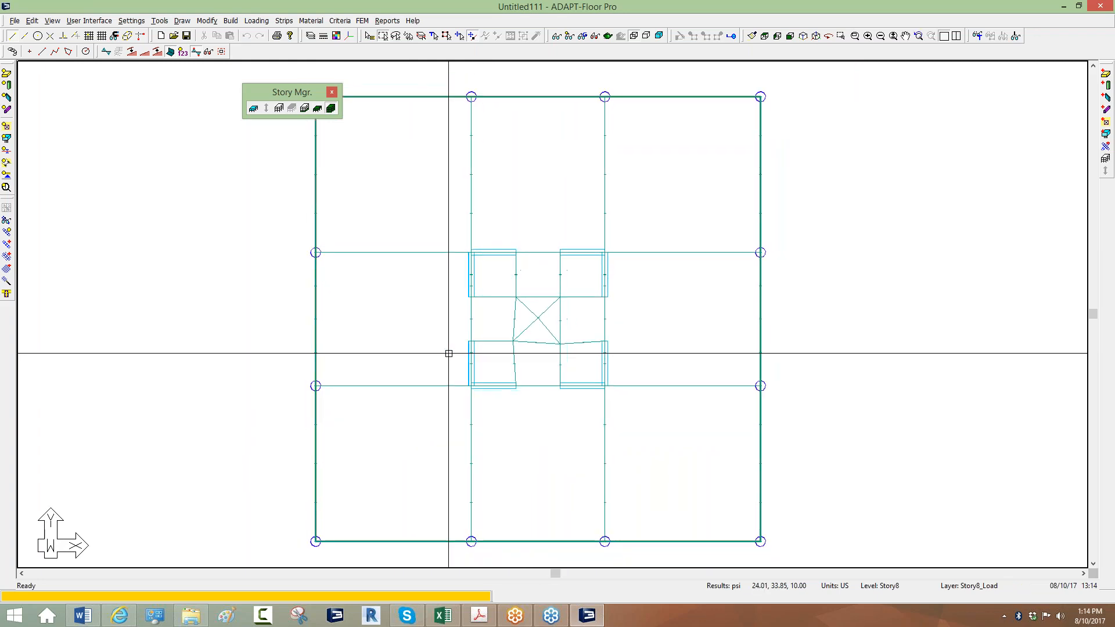
scroll(449, 353, down, 1)
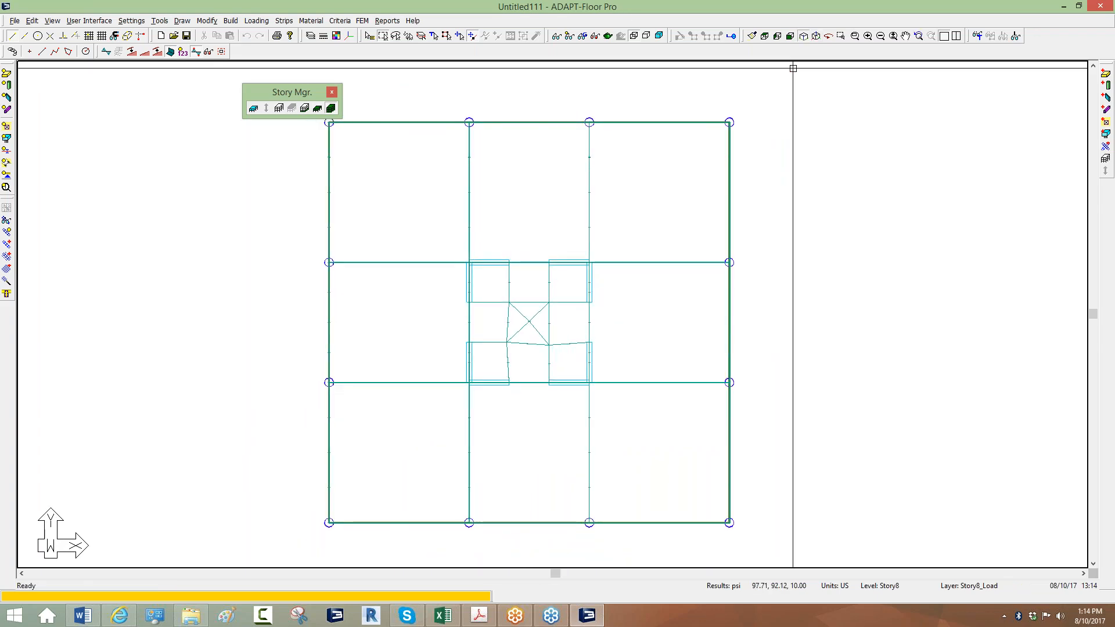
click(804, 36)
middle_drag(630, 387, 613, 348)
scroll(532, 319, up, 2)
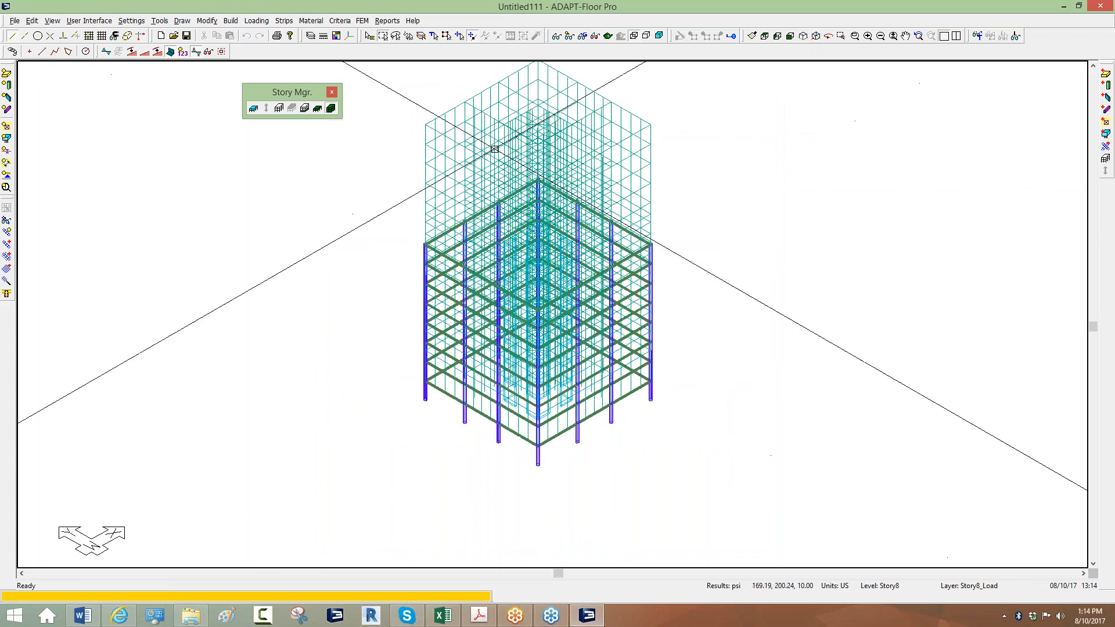
middle_drag(467, 263, 471, 280)
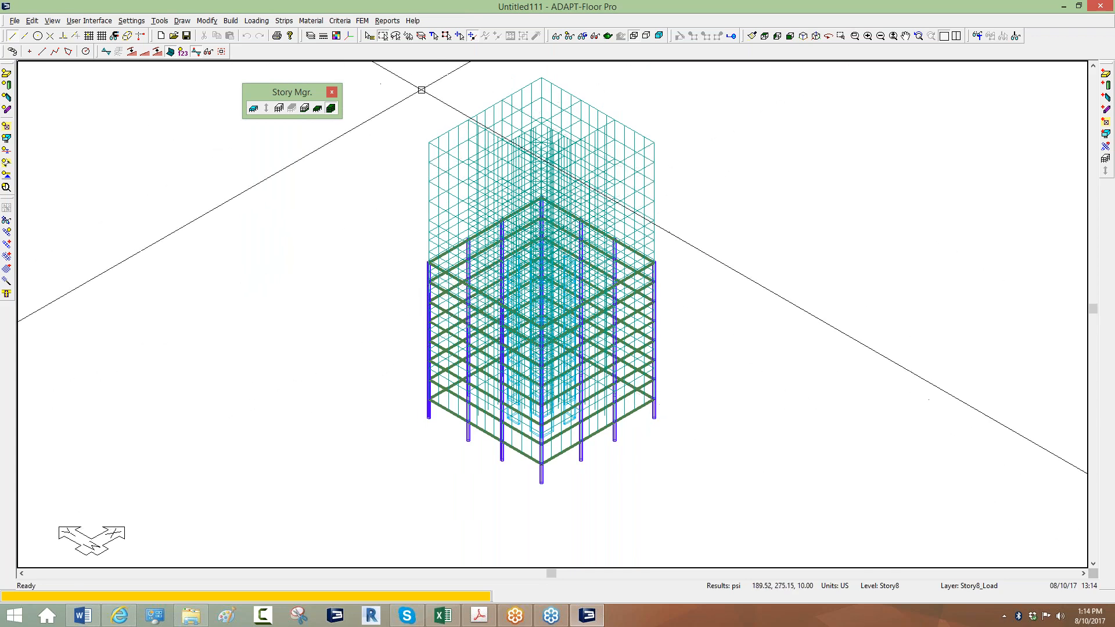
middle_drag(414, 145, 415, 173)
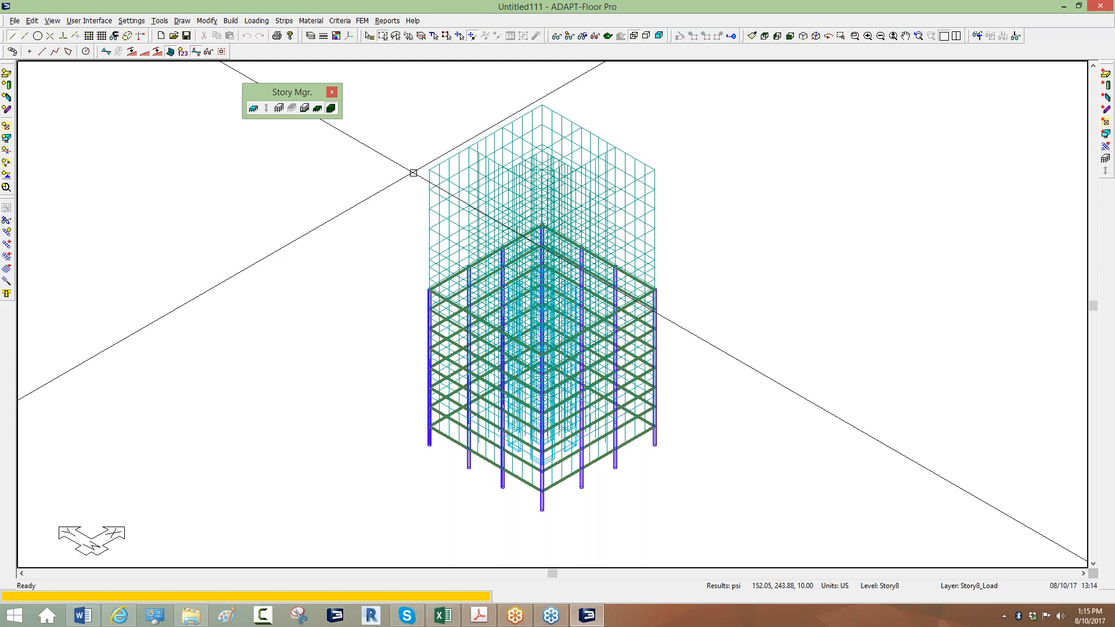
Delete the reserved Dead load and Live load cases in the Load Case Library, confirming each.
click(252, 23)
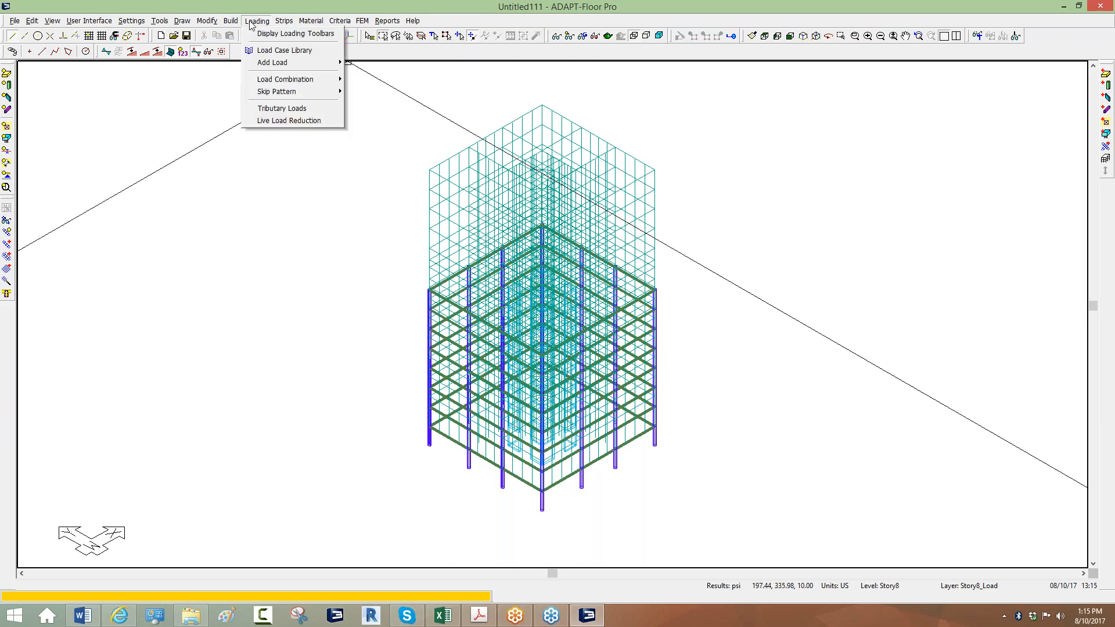
click(264, 51)
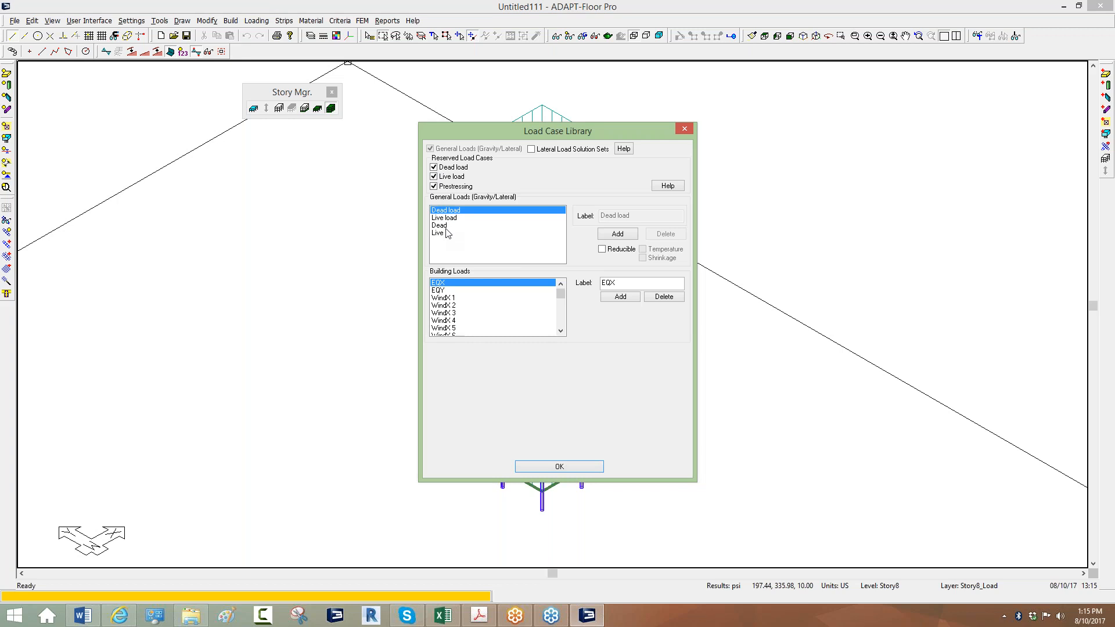
click(434, 168)
click(616, 340)
click(434, 177)
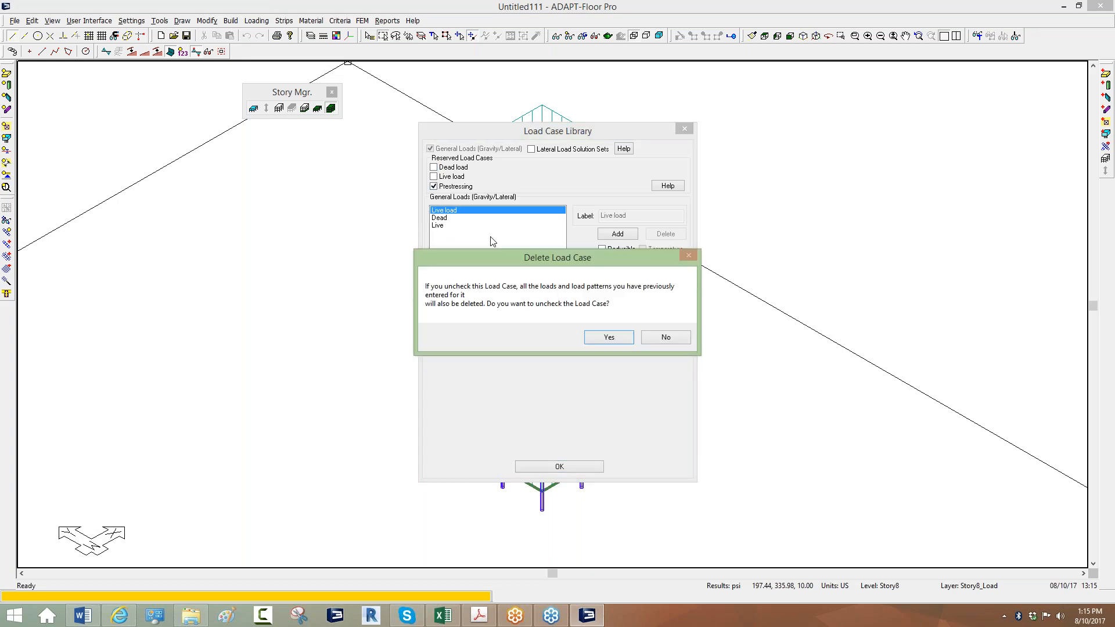
click(593, 339)
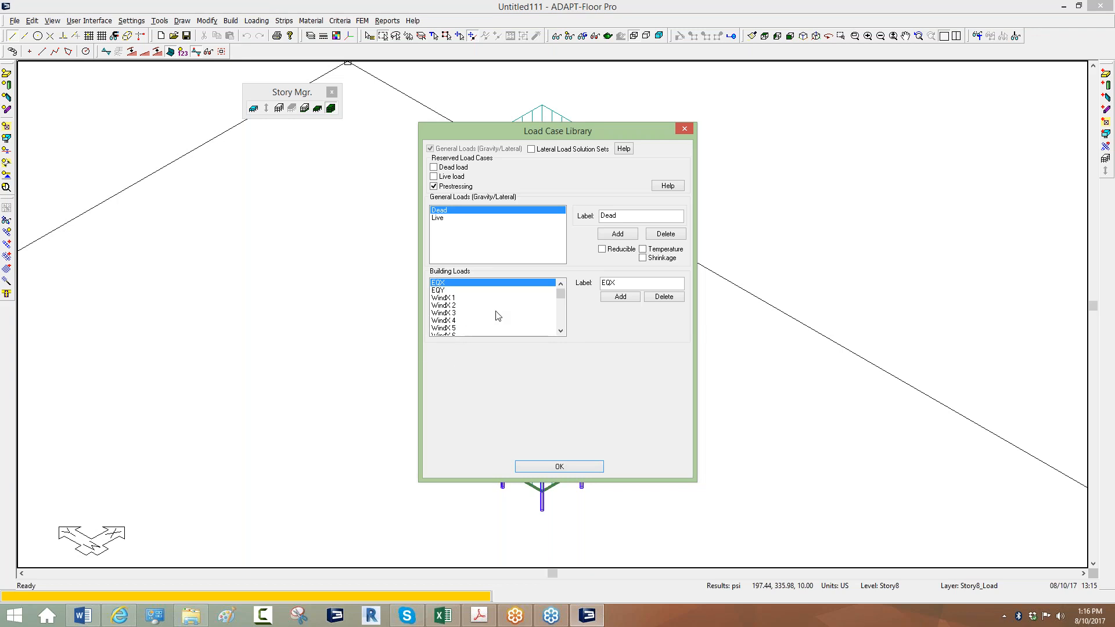
mouse_move(561, 296)
mouse_down()
mouse_move(562, 335)
mouse_move(554, 277)
mouse_up()
Close the Load Case Library with OK and adjust the 3-D building view.
click(543, 469)
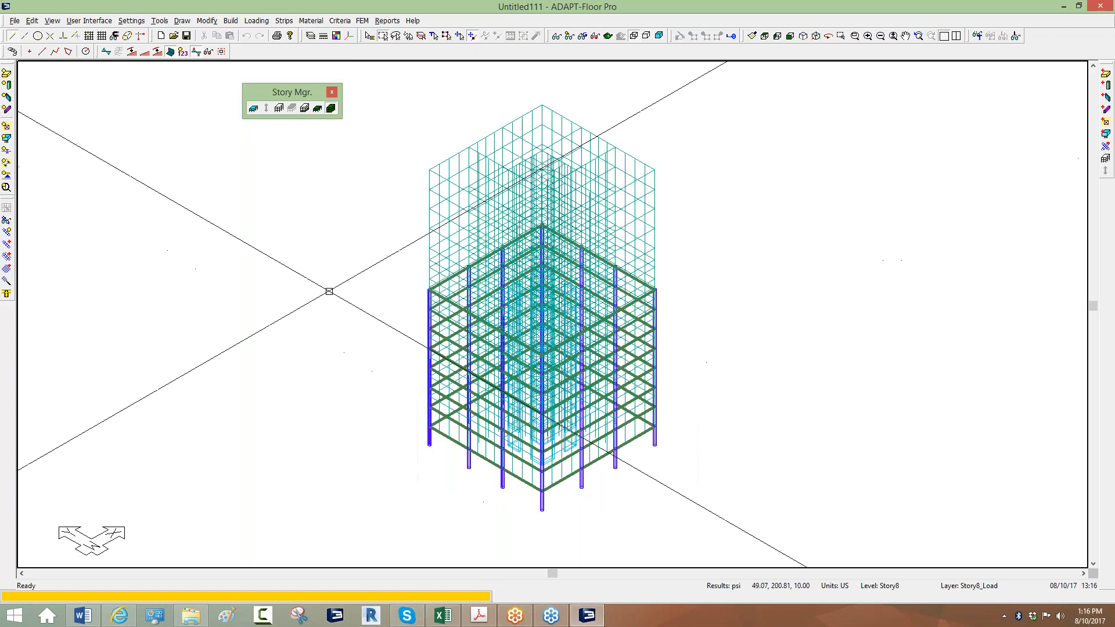
middle_drag(339, 259, 348, 252)
scroll(348, 252, down, 1)
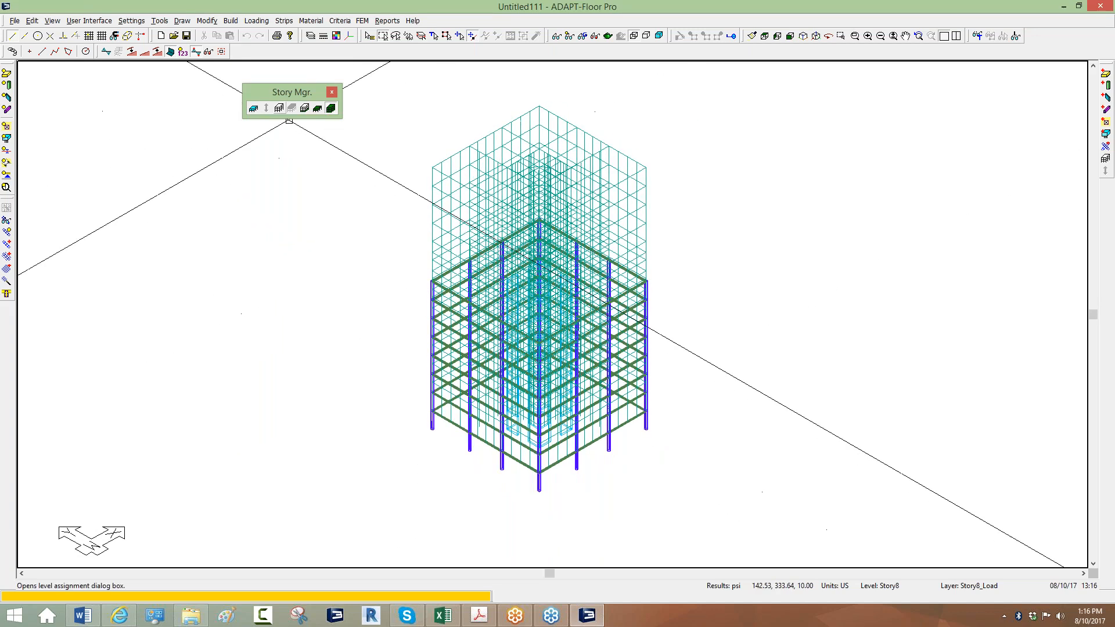
click(249, 21)
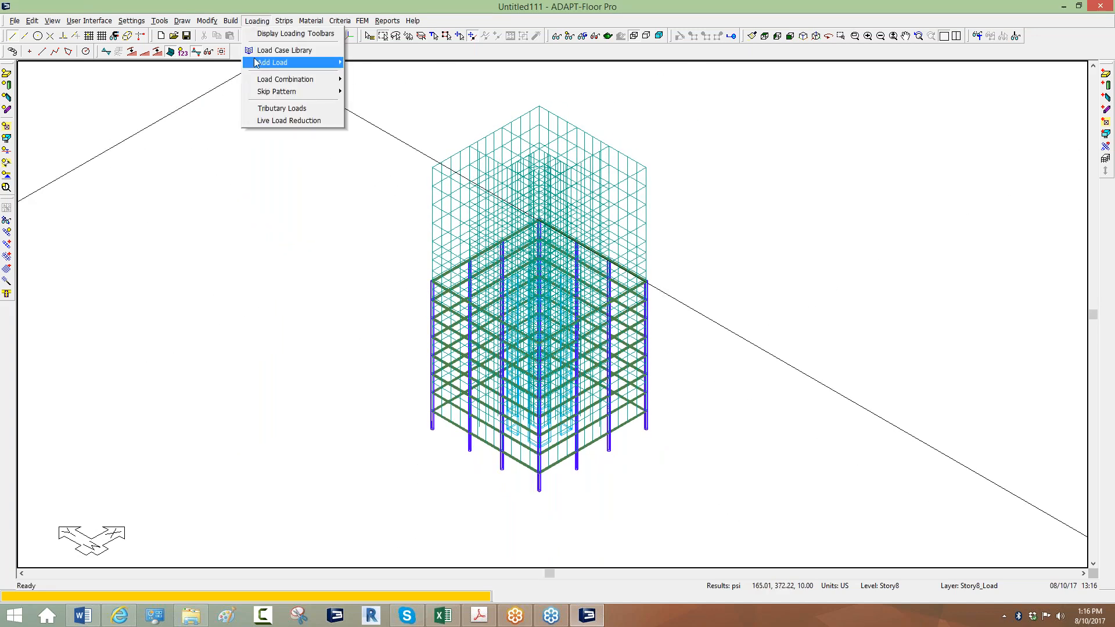
Show the Loading > Add Load submenu with its Lateral Load option.
mouse_move(260, 64)
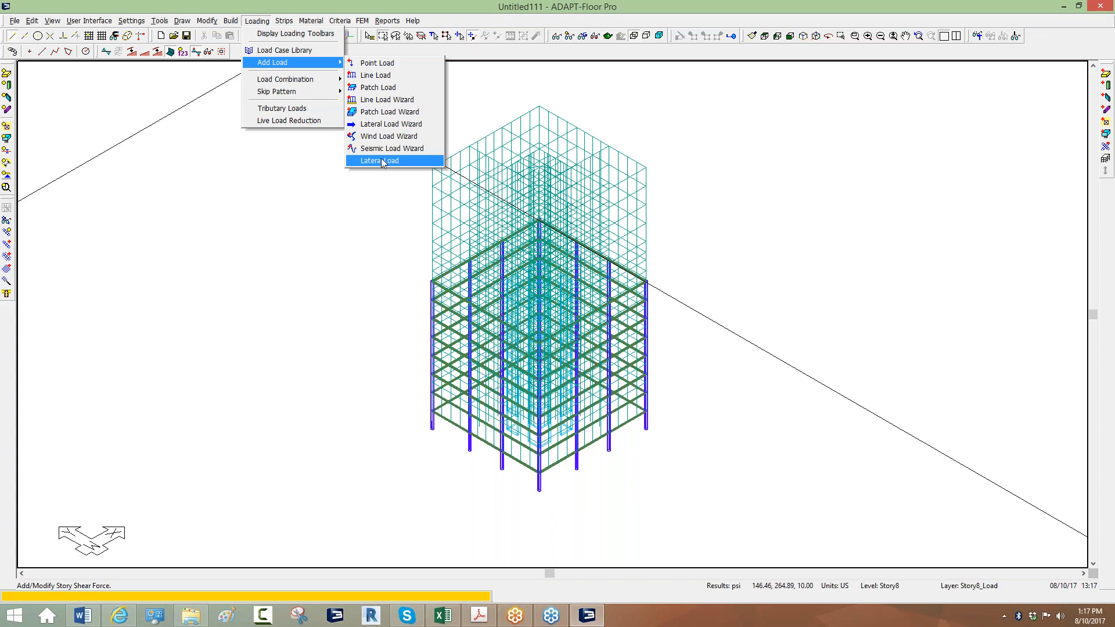
Start a lateral story load set to update the existing WindX 4 case, selecting the 5 percent eccentricity.
click(383, 161)
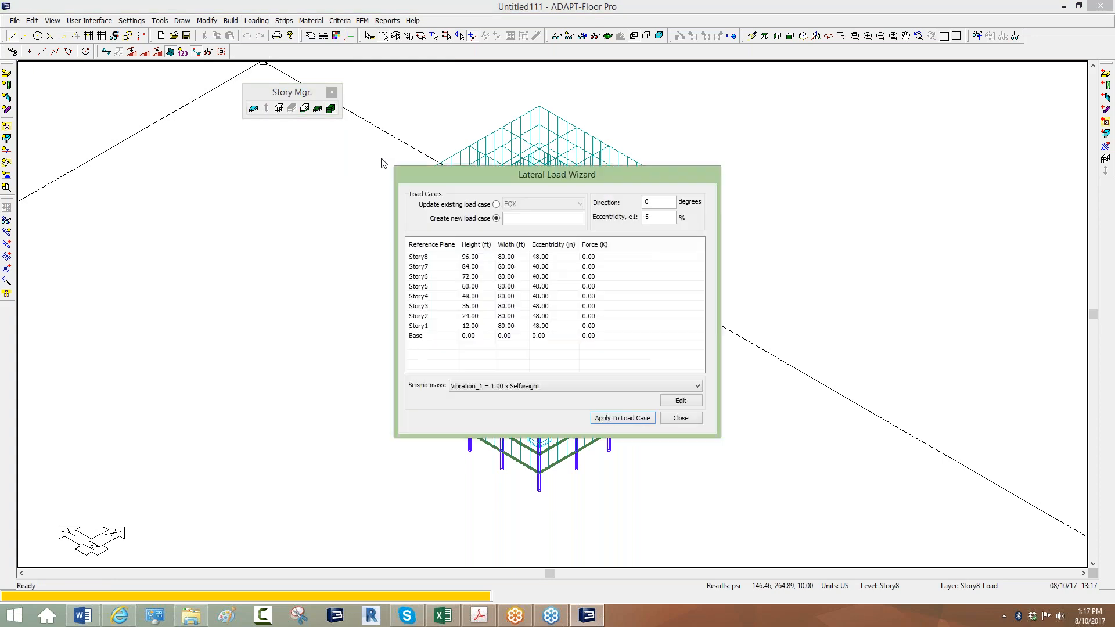
drag(475, 175, 402, 82)
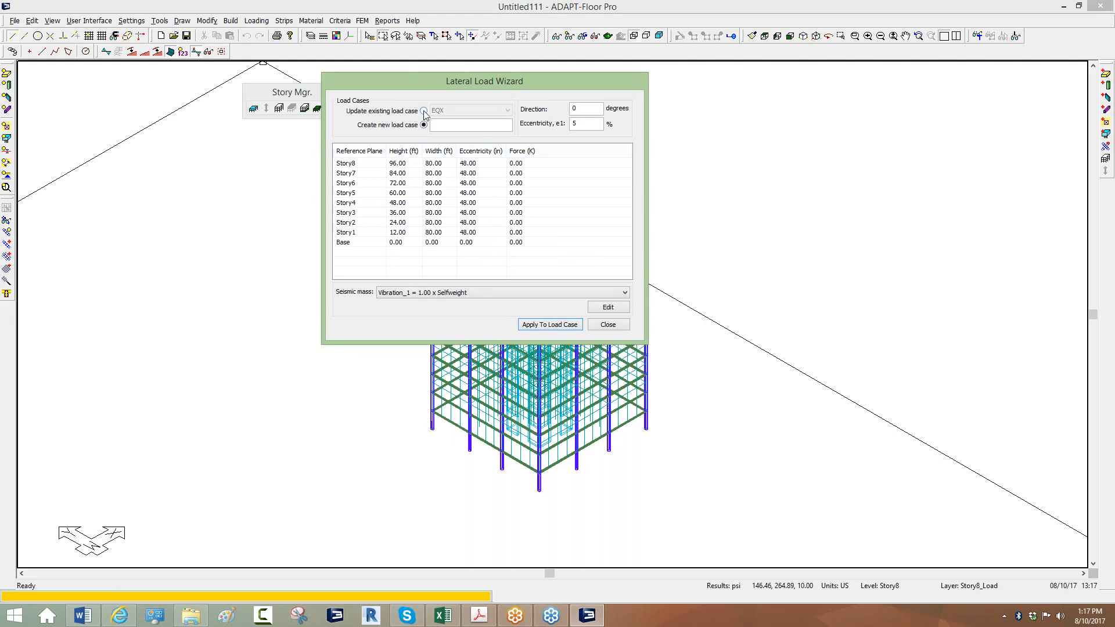
click(424, 111)
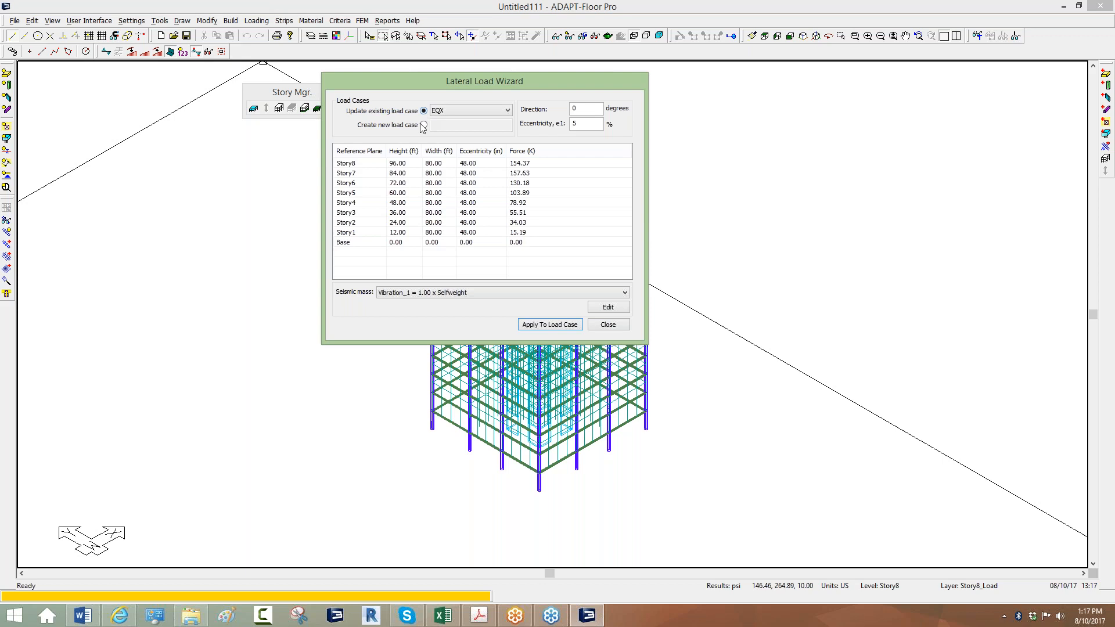
click(507, 111)
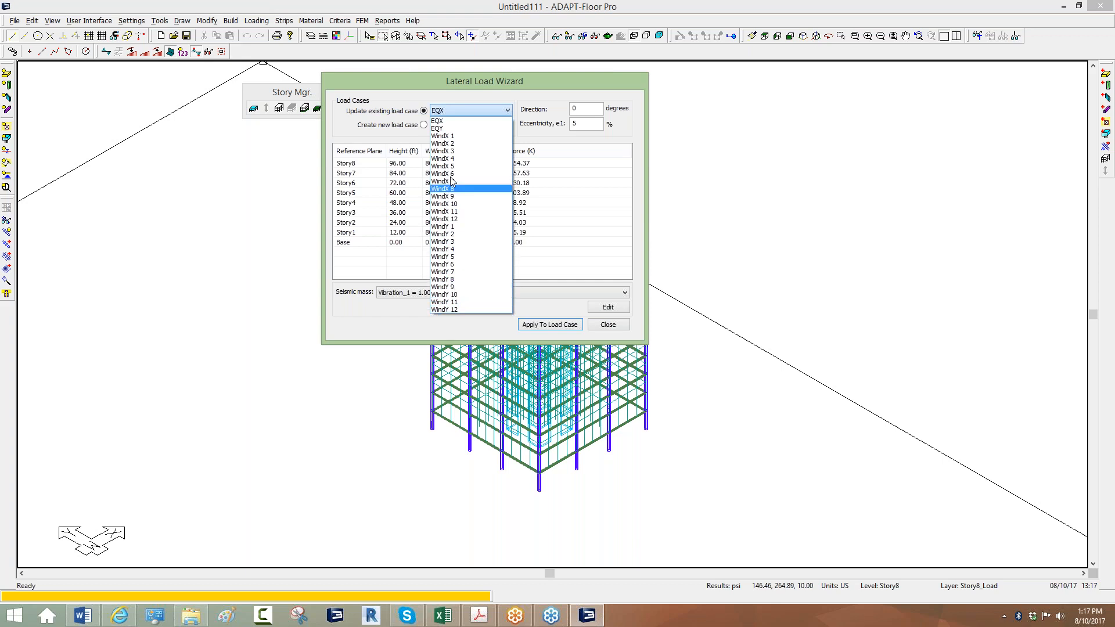
click(449, 160)
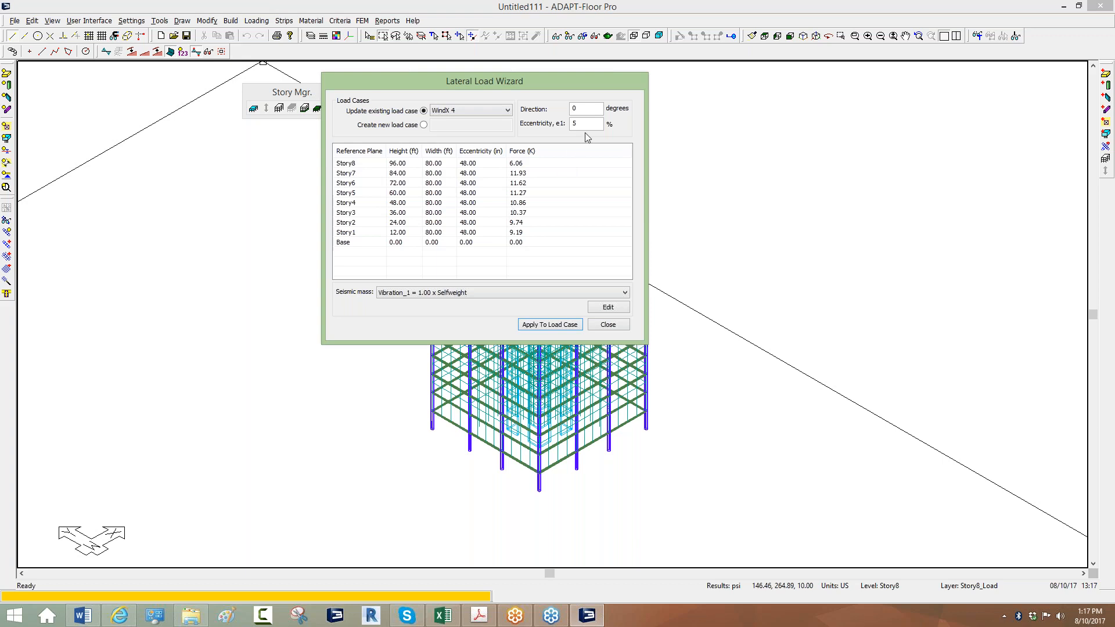
drag(593, 127, 544, 130)
Close the Lateral Load Wizard, leaving the WindX 4 case unchanged.
click(468, 115)
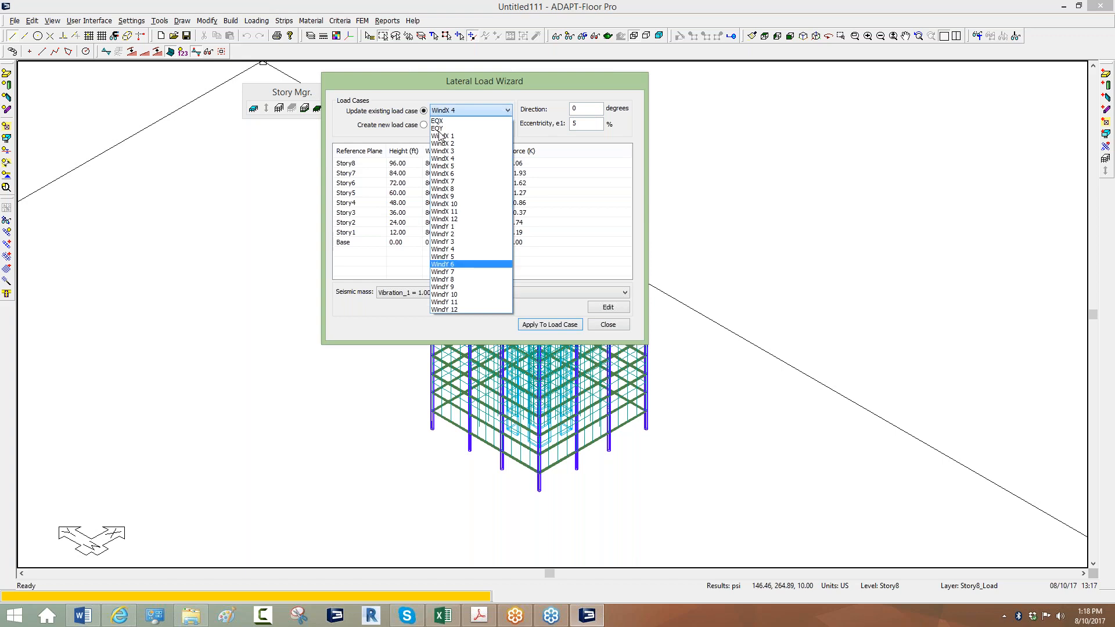
click(466, 112)
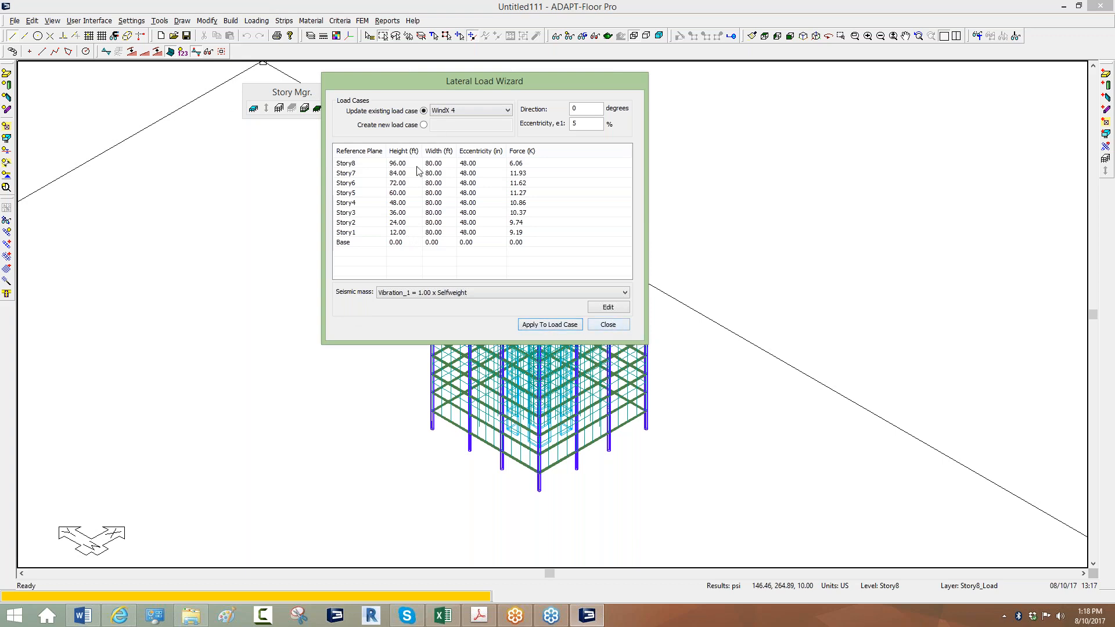
click(507, 110)
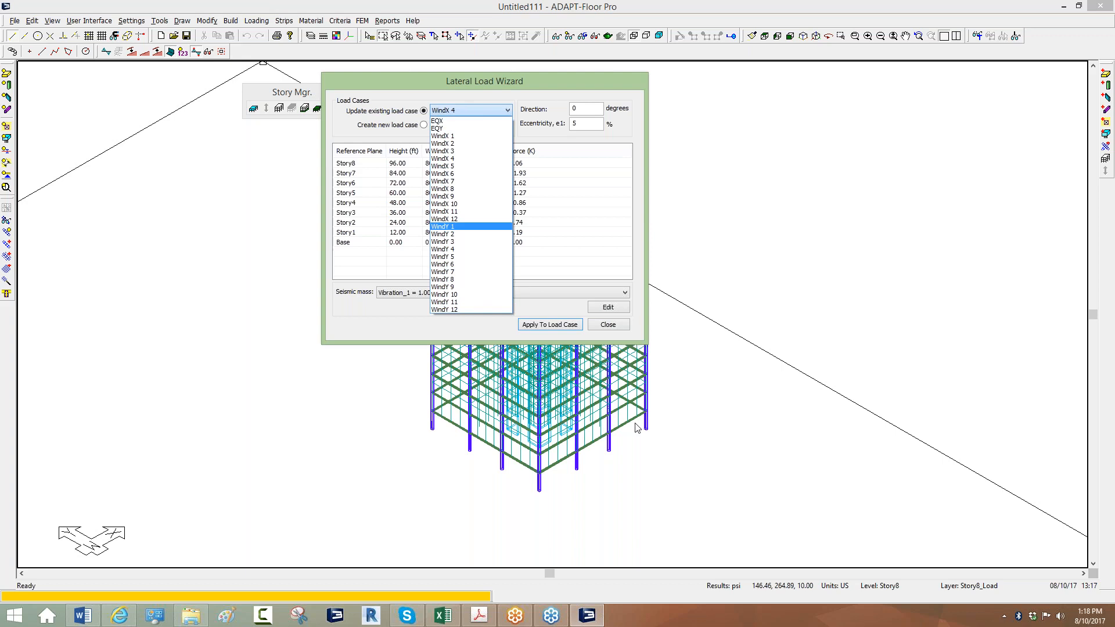
click(591, 325)
click(605, 329)
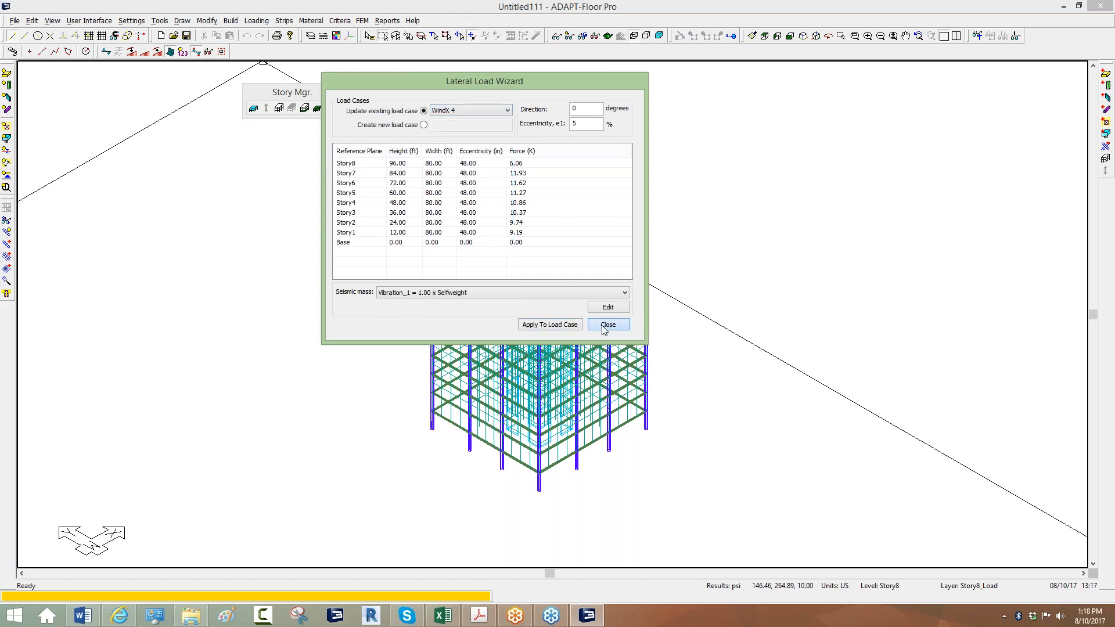
middle_drag(312, 351, 323, 345)
Return the 3-D model to its default display.
scroll(551, 188, up, 1)
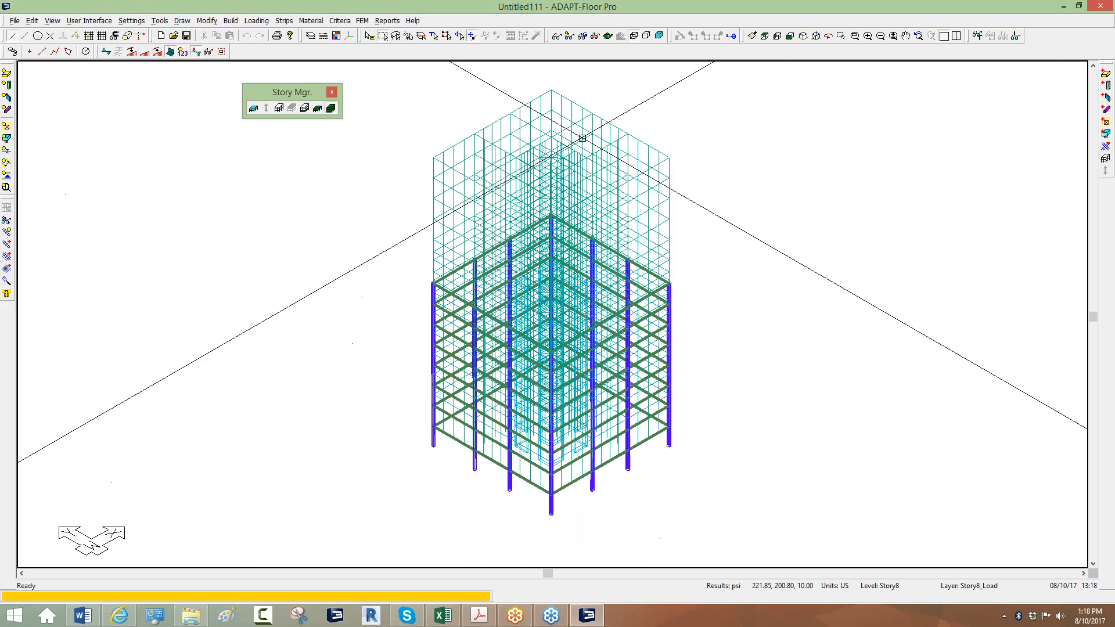
click(572, 37)
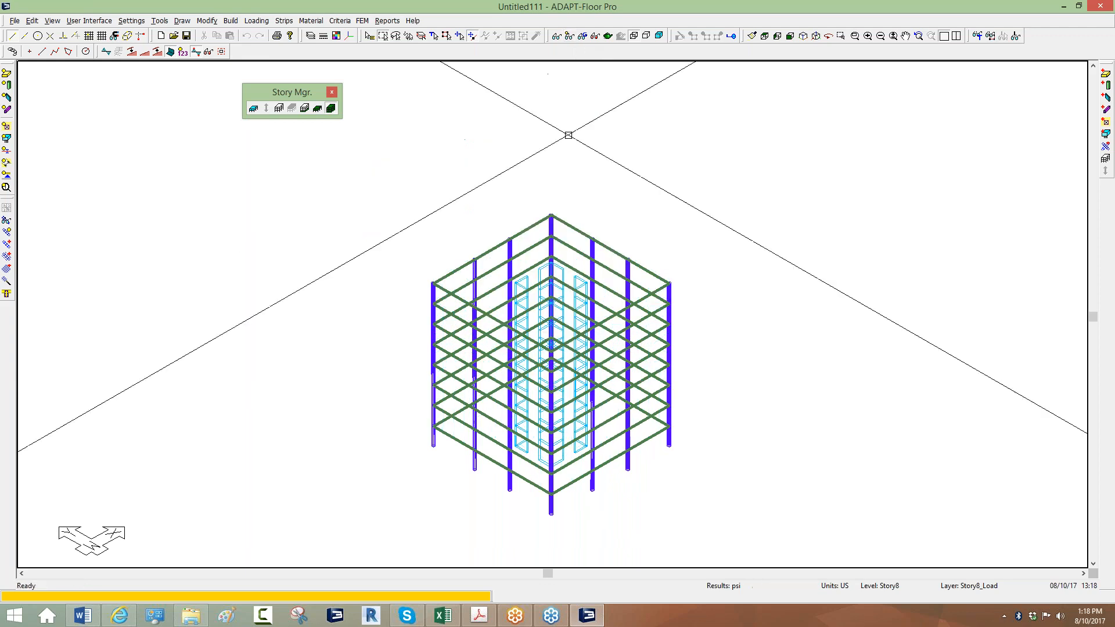
scroll(540, 221, up, 4)
scroll(480, 262, down, 5)
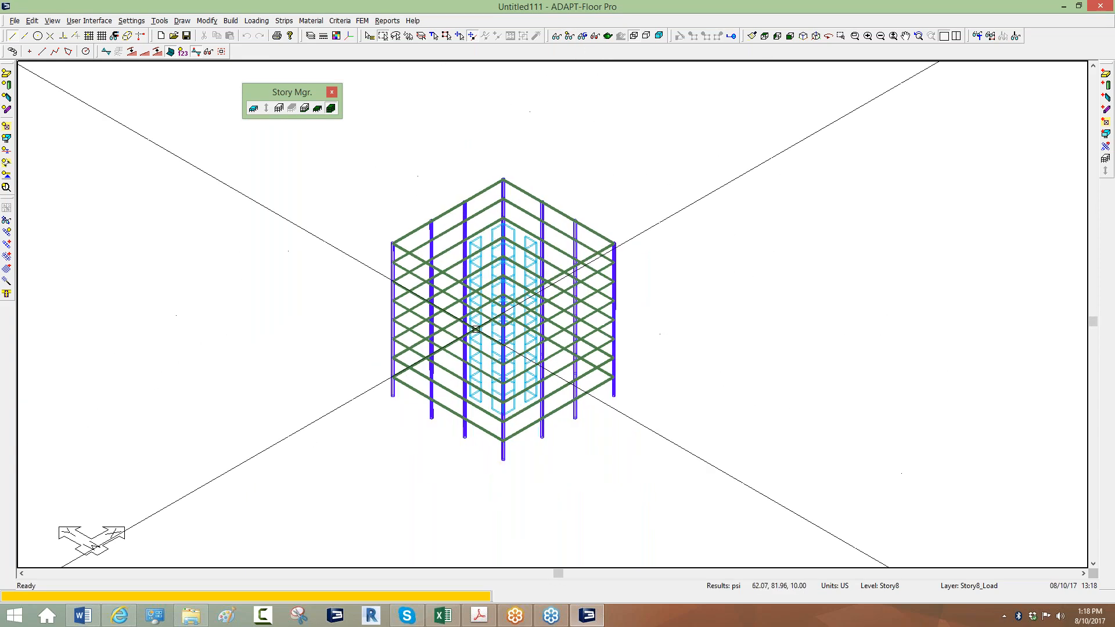
scroll(471, 330, up, 3)
Enable single-level view and step the active level down to Base, then up to Story1.
click(318, 109)
click(306, 111)
click(306, 110)
click(307, 110)
click(306, 111)
click(306, 110)
click(307, 110)
click(306, 110)
click(306, 110)
click(292, 109)
scroll(437, 347, up, 3)
scroll(441, 329, up, 3)
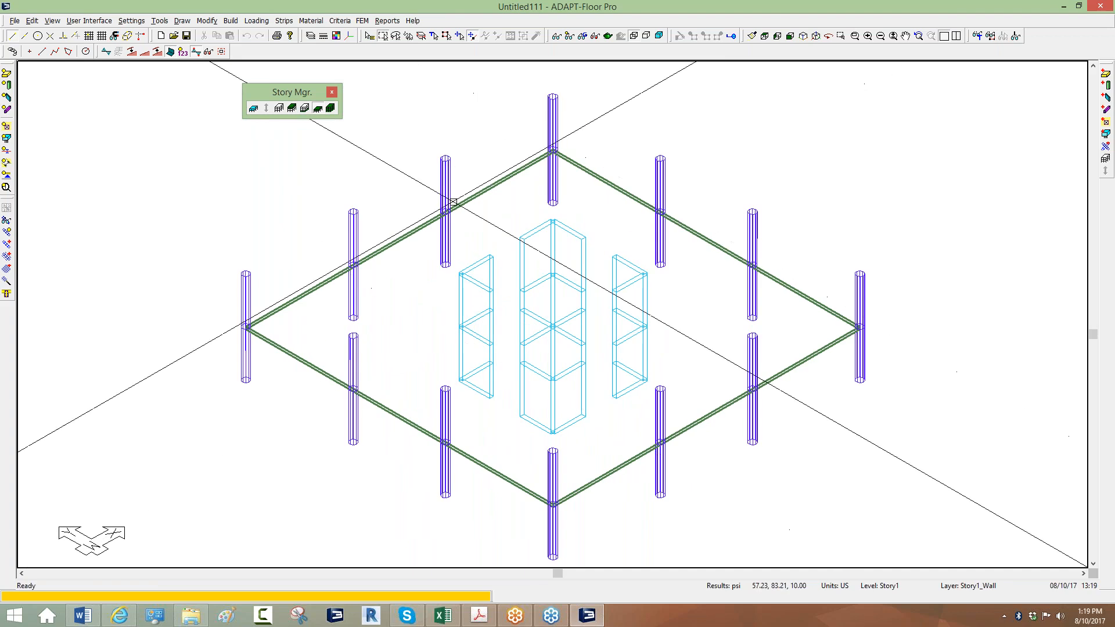
scroll(453, 200, down, 3)
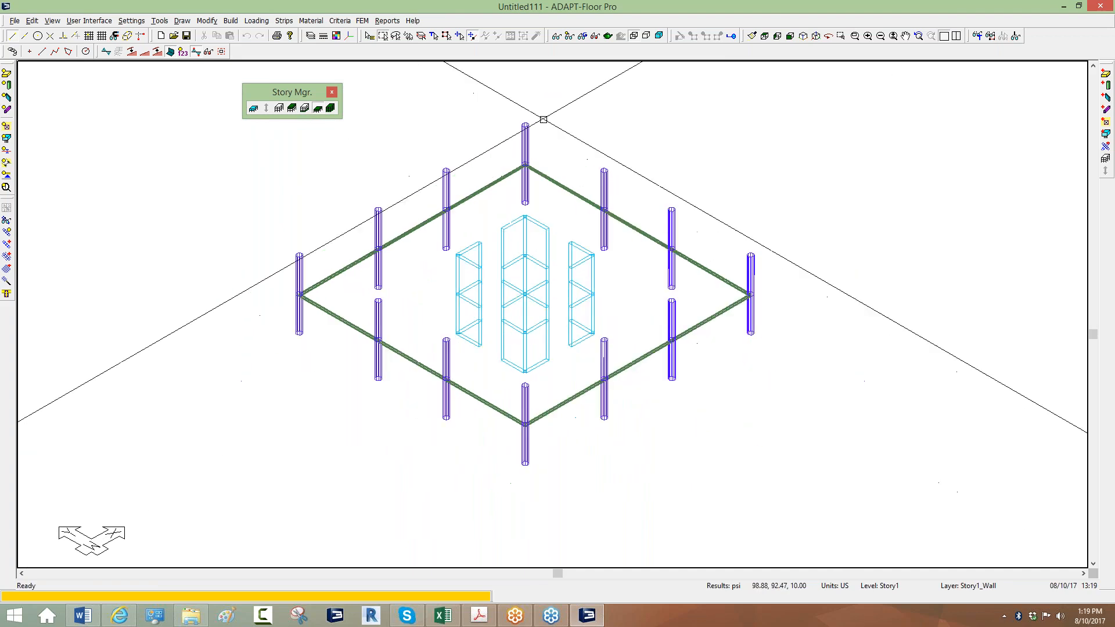
click(595, 35)
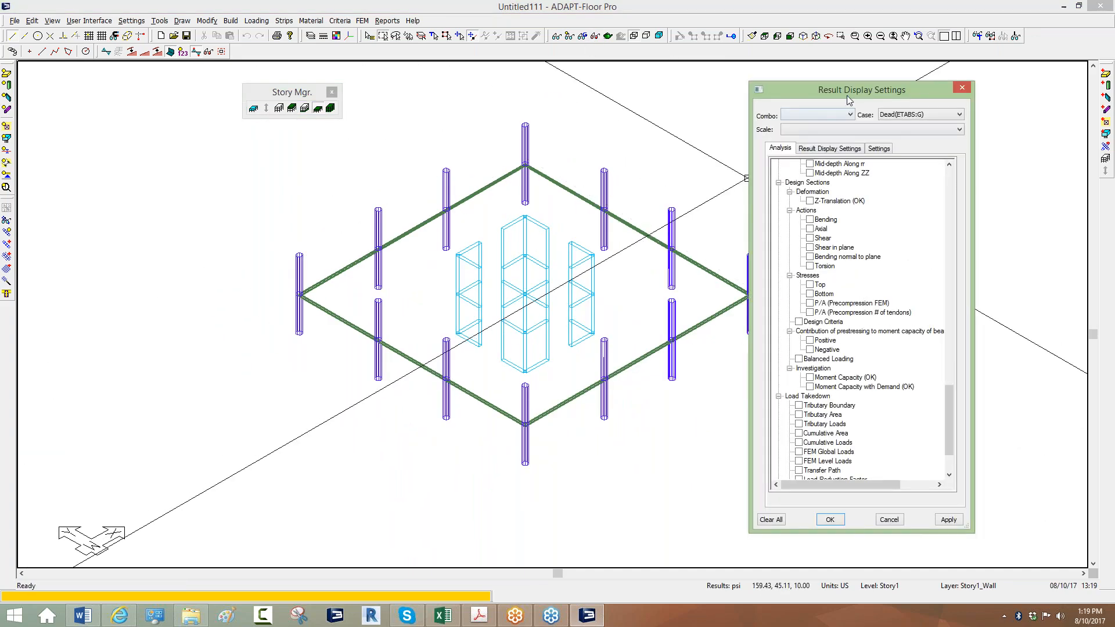
Keep Dead(ETABS:G) as the result case and scroll the Analysis tree to the Column results.
drag(847, 95, 738, 154)
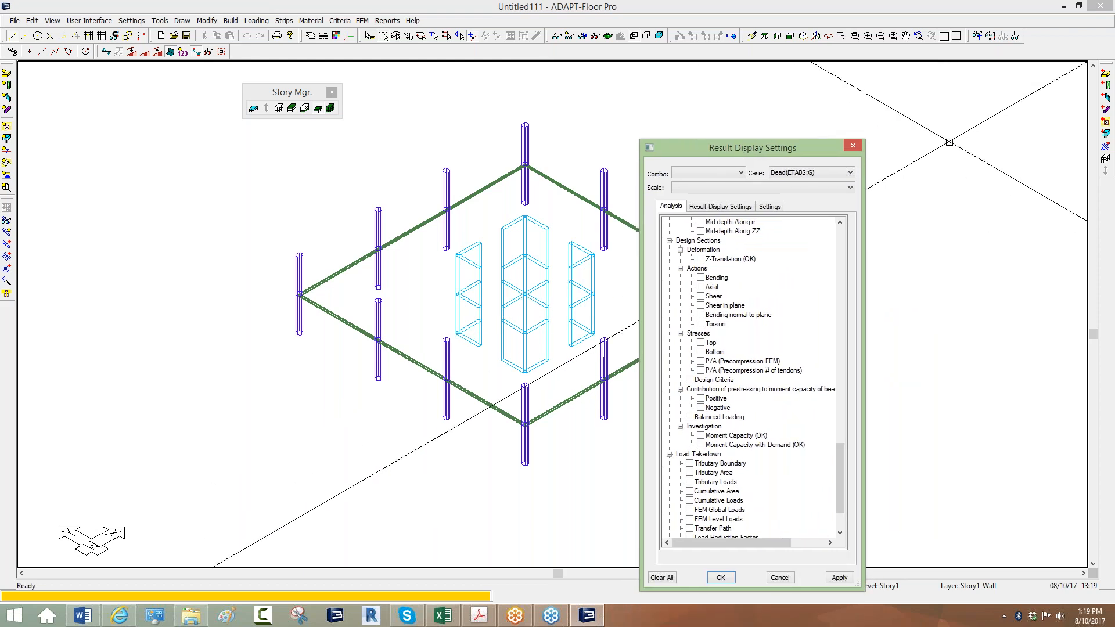
click(981, 156)
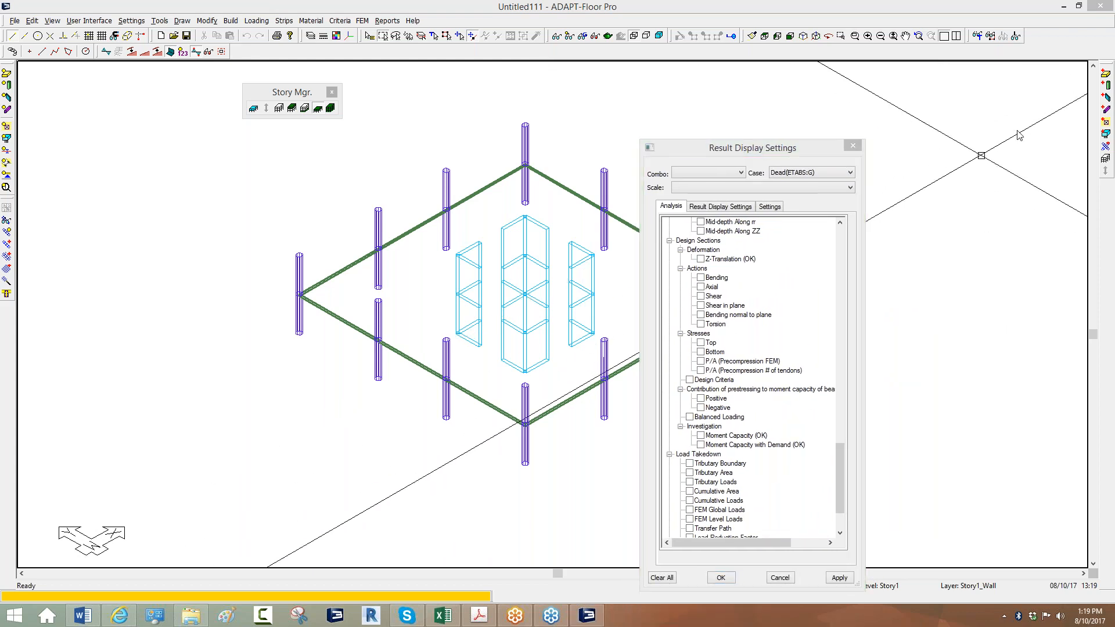
drag(755, 148, 823, 115)
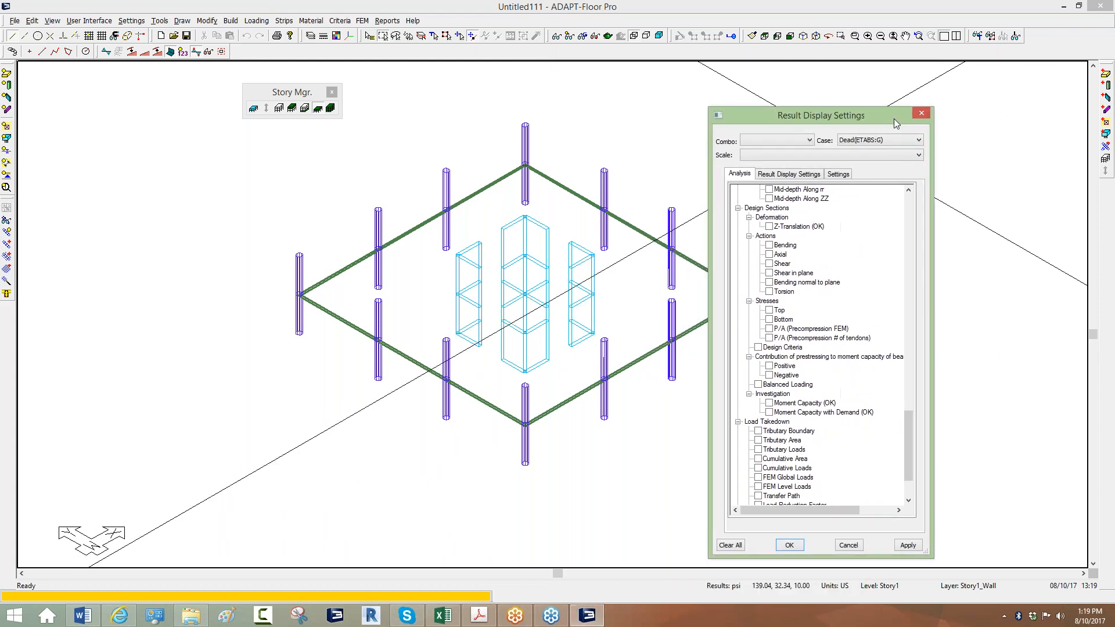
click(569, 216)
scroll(481, 204, up, 5)
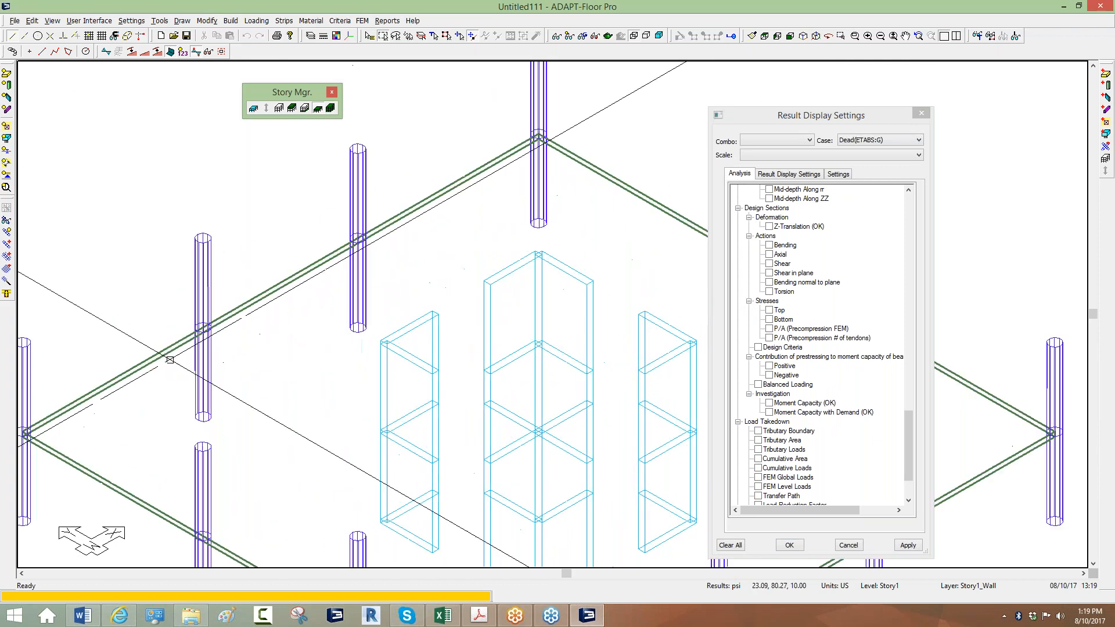
scroll(257, 289, up, 2)
middle_drag(357, 331, 445, 314)
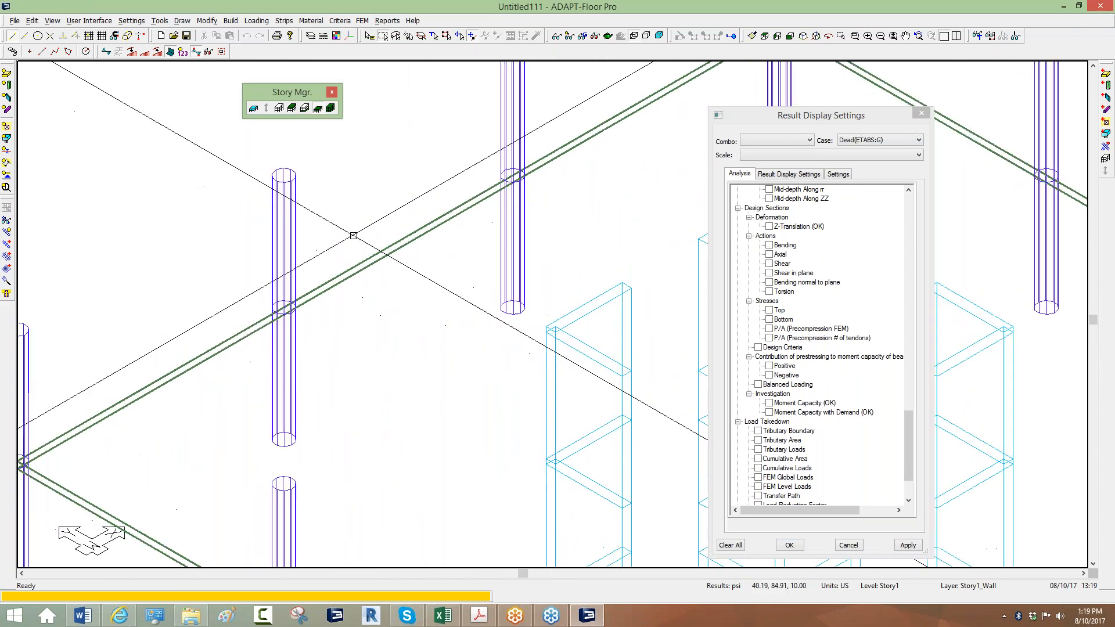
drag(873, 118, 809, 93)
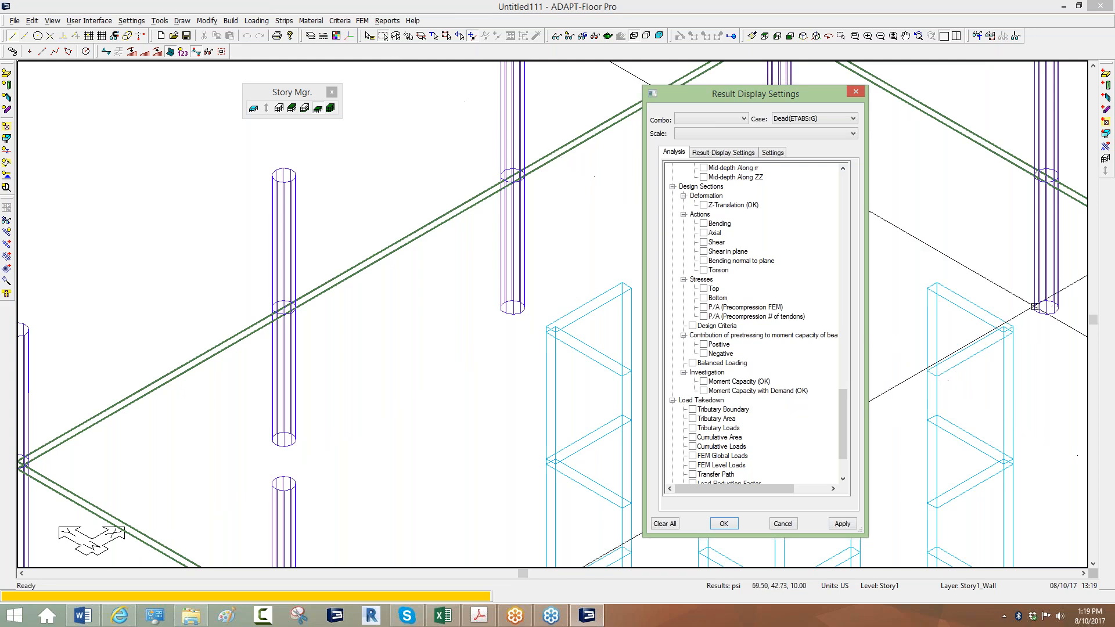
click(815, 120)
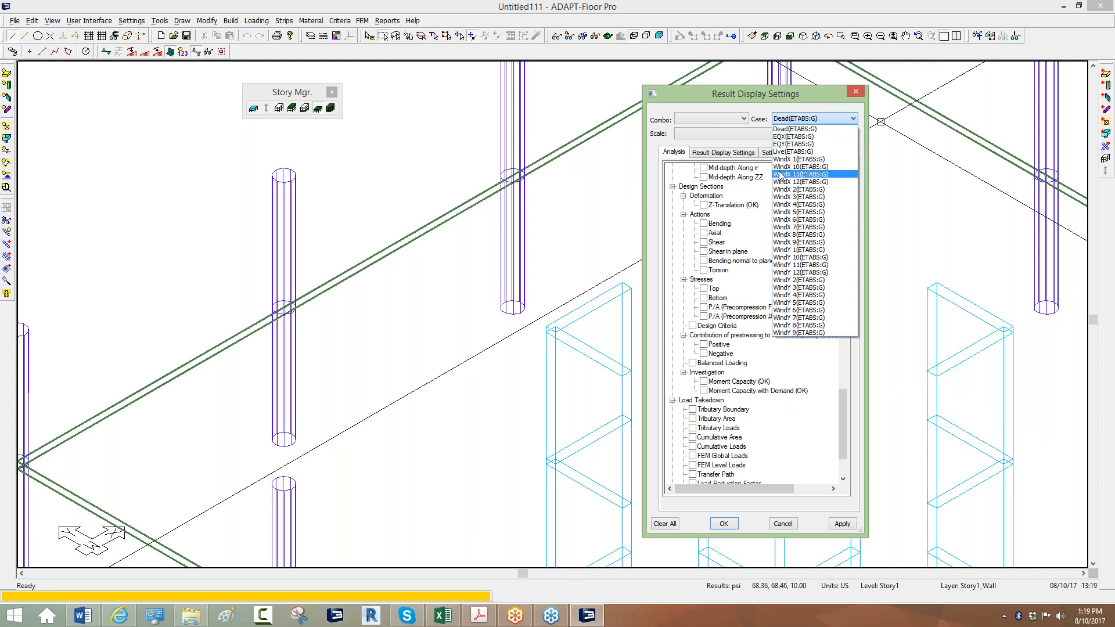
click(804, 129)
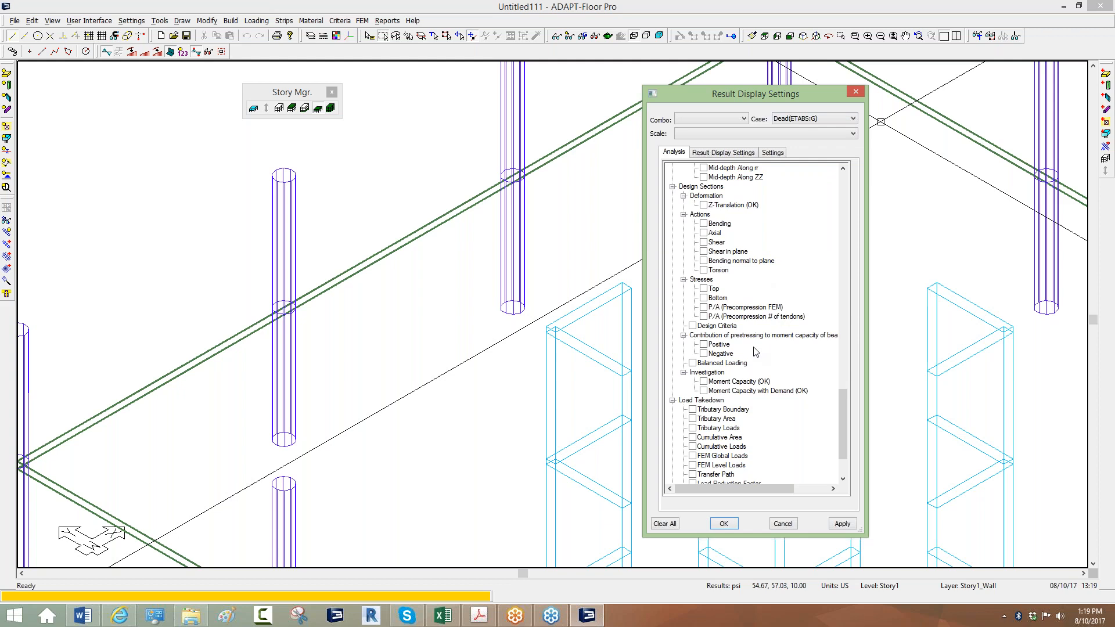
drag(844, 413, 828, 247)
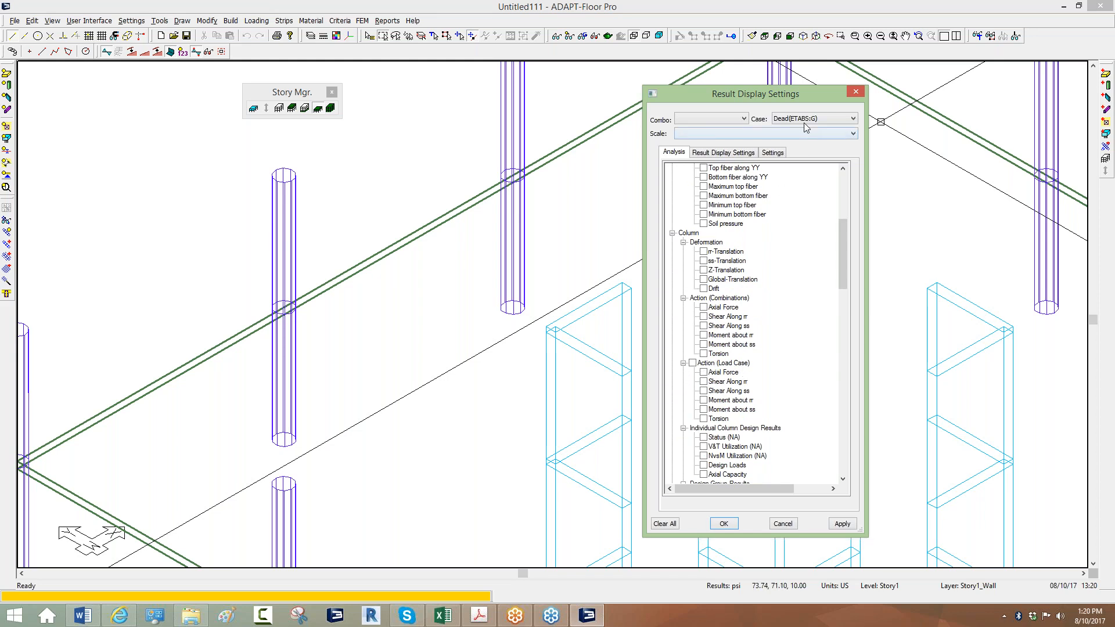
Plot column axial forces for the Dead(ETABS:G) case.
click(704, 372)
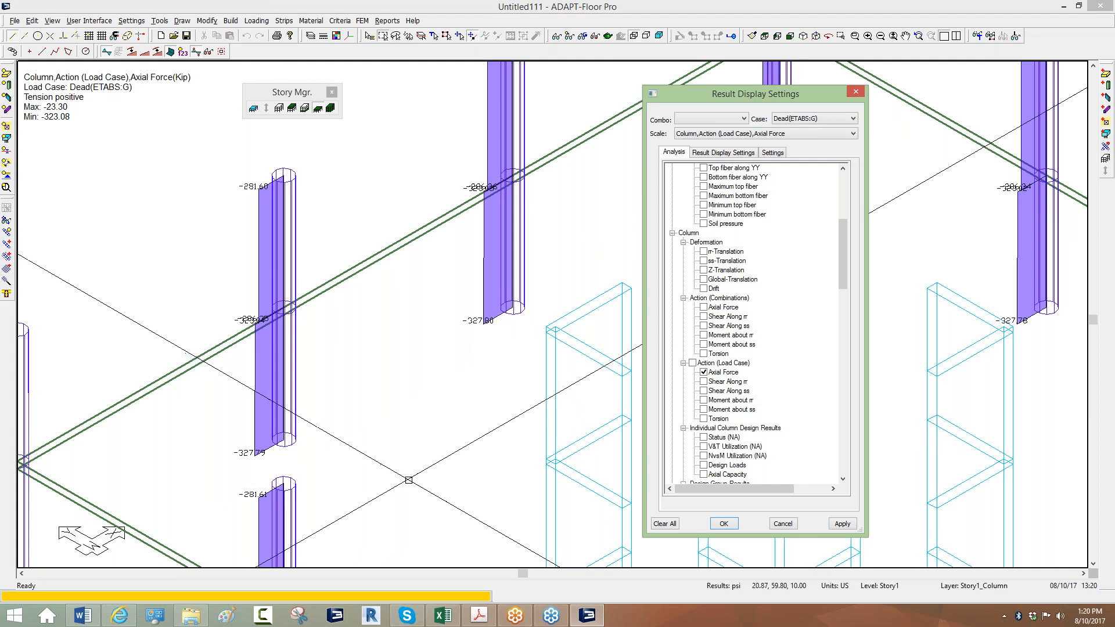
scroll(473, 331, up, 4)
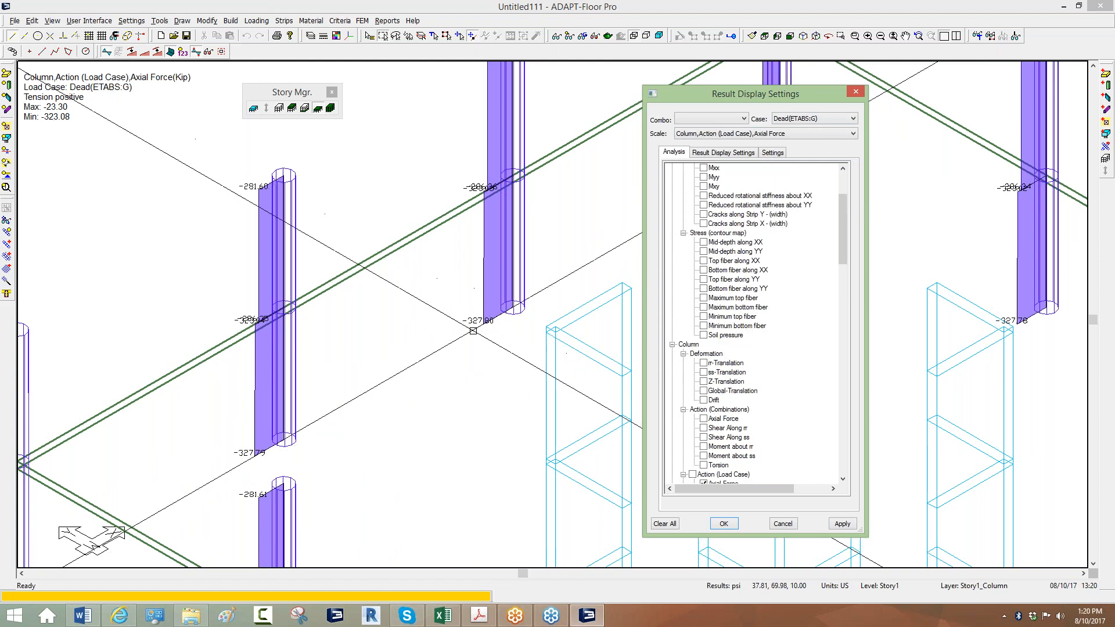
scroll(480, 330, down, 2)
click(480, 331)
scroll(479, 330, up, 3)
scroll(480, 331, down, 4)
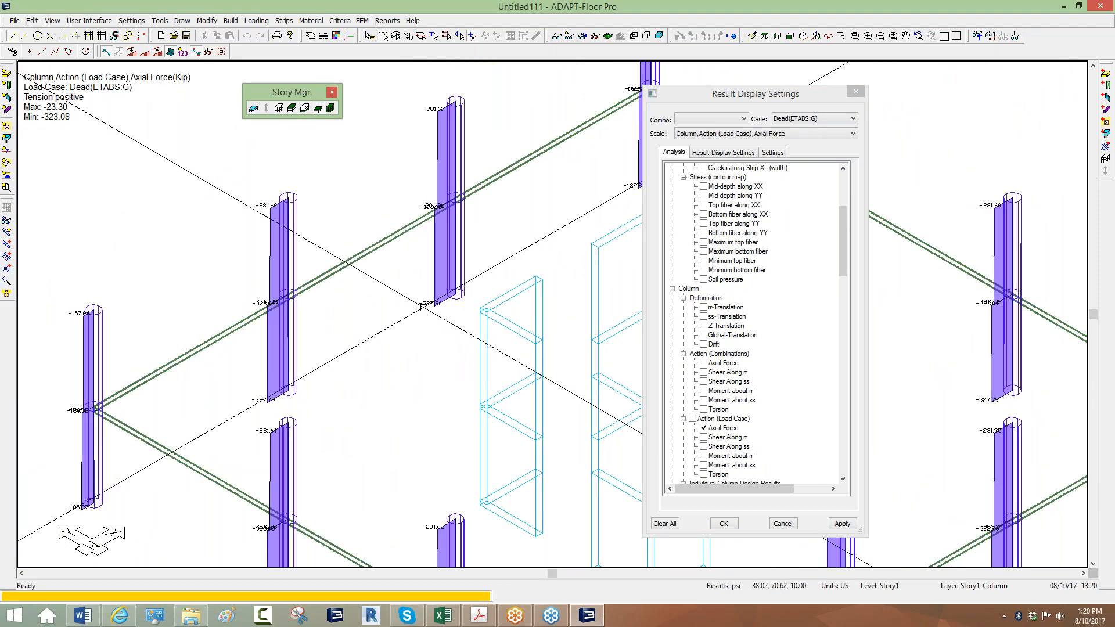
Switch to WindX 6(ETABS:G), show column moments about rr and ss, then turn ss off.
click(812, 120)
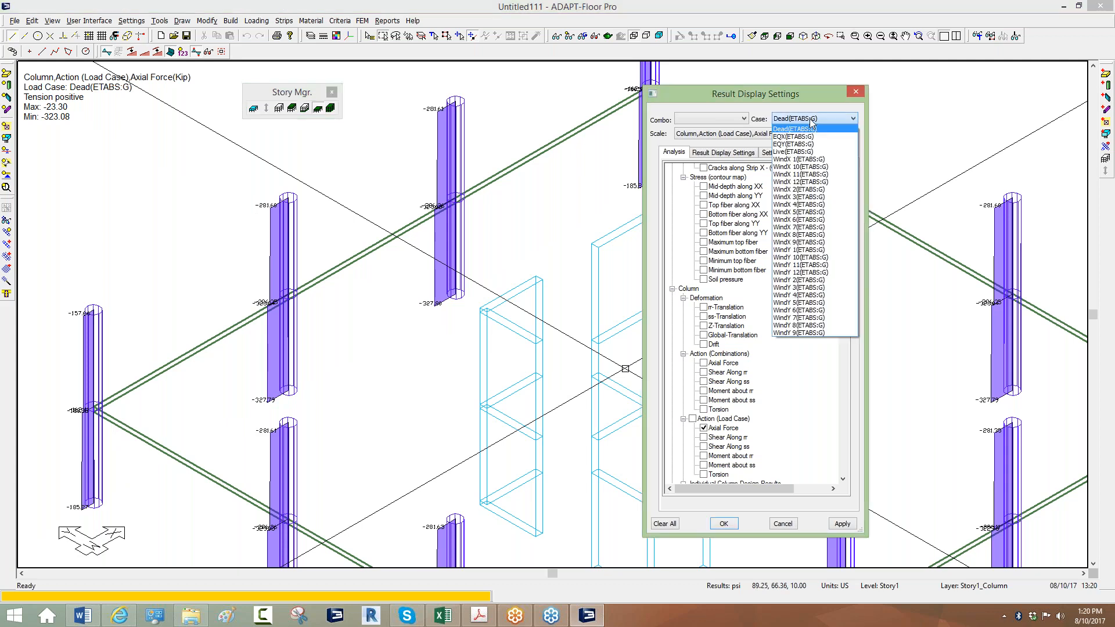
click(797, 220)
scroll(467, 303, up, 4)
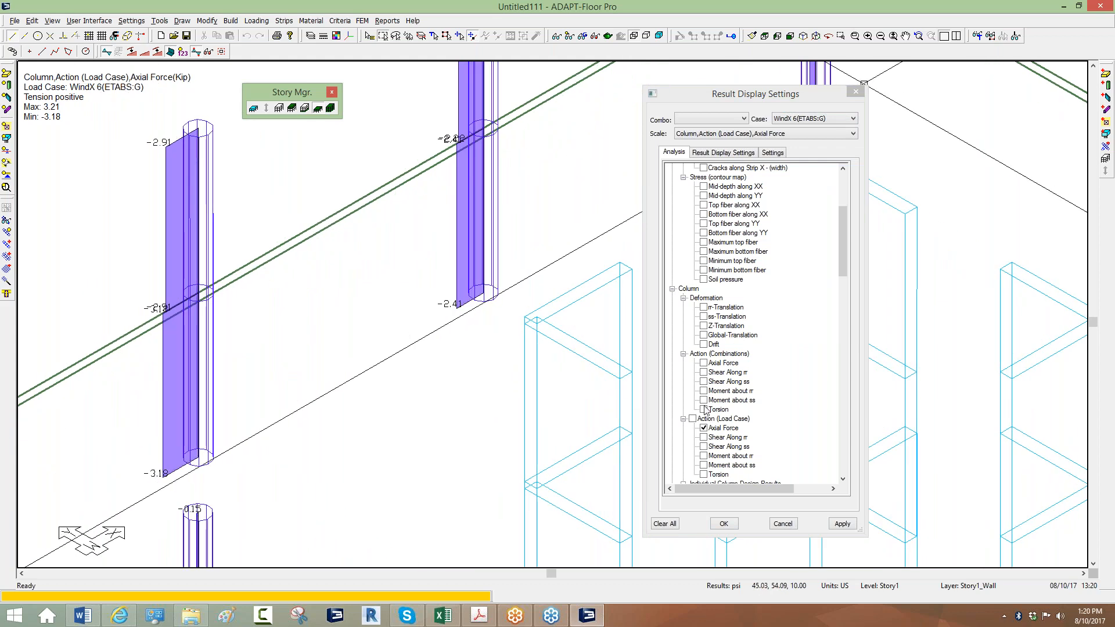
click(704, 456)
click(704, 465)
scroll(367, 235, down, 4)
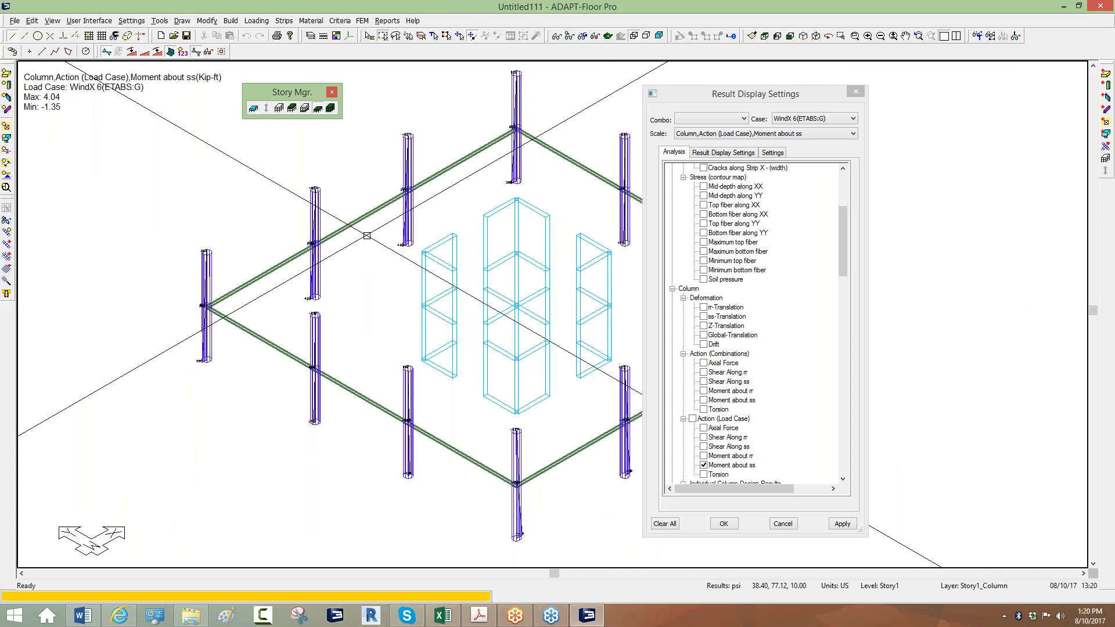
middle_drag(371, 205, 363, 228)
scroll(363, 228, down, 3)
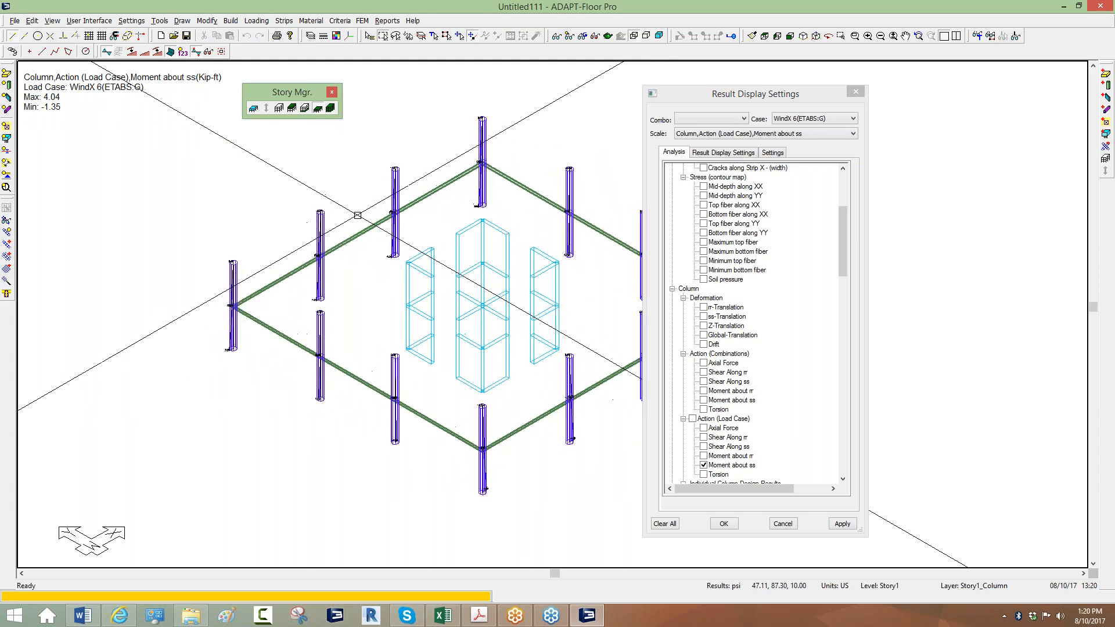
scroll(424, 244, up, 2)
click(704, 466)
Show all building levels and zoom out so the entire tower fits the view.
click(331, 109)
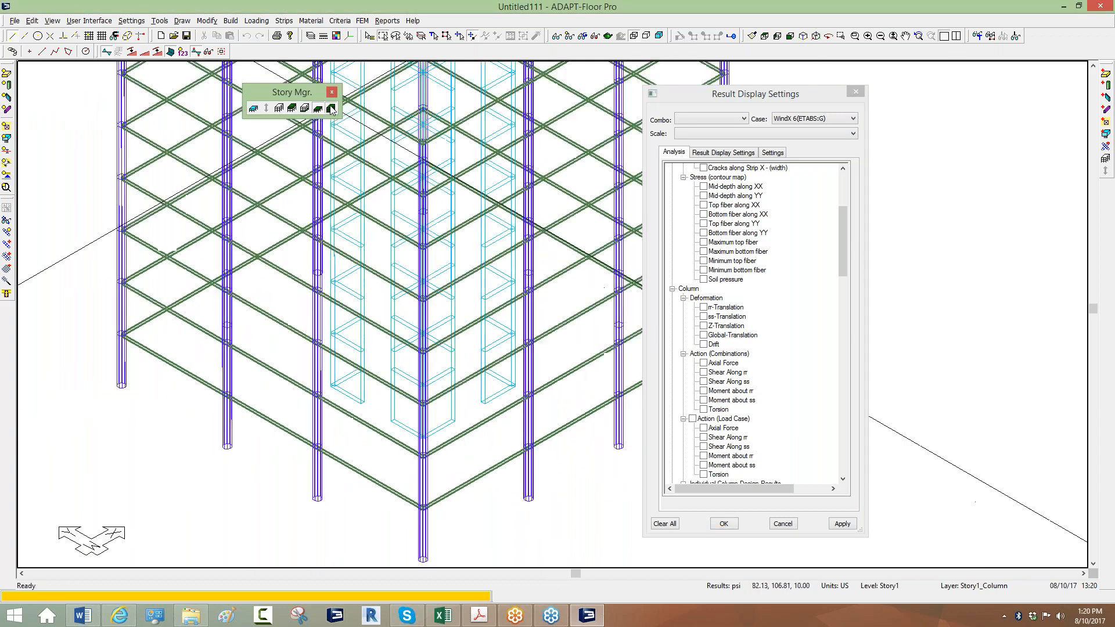
scroll(309, 260, down, 3)
scroll(309, 260, down, 2)
middle_drag(333, 302, 430, 306)
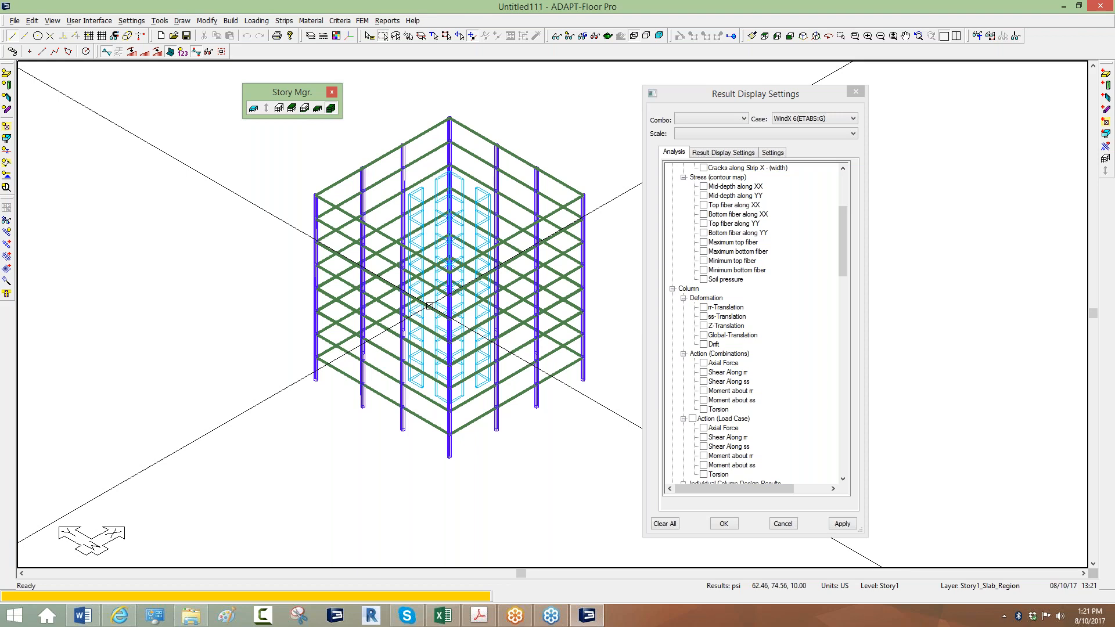
Regenerate the tributaries and recalculate the tributary loads.
click(259, 22)
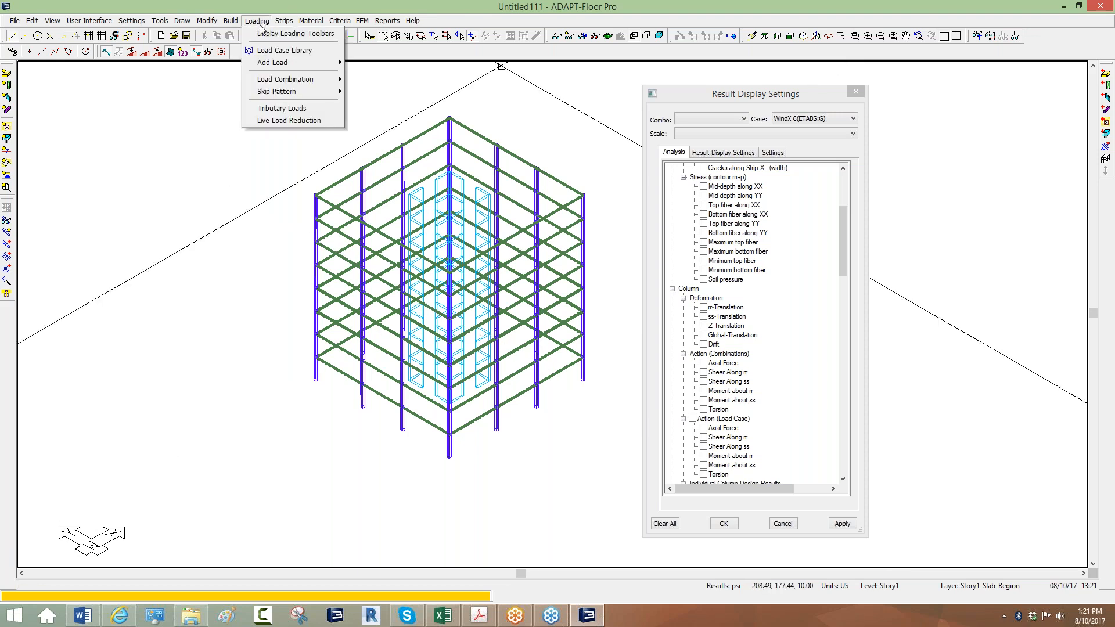
click(280, 108)
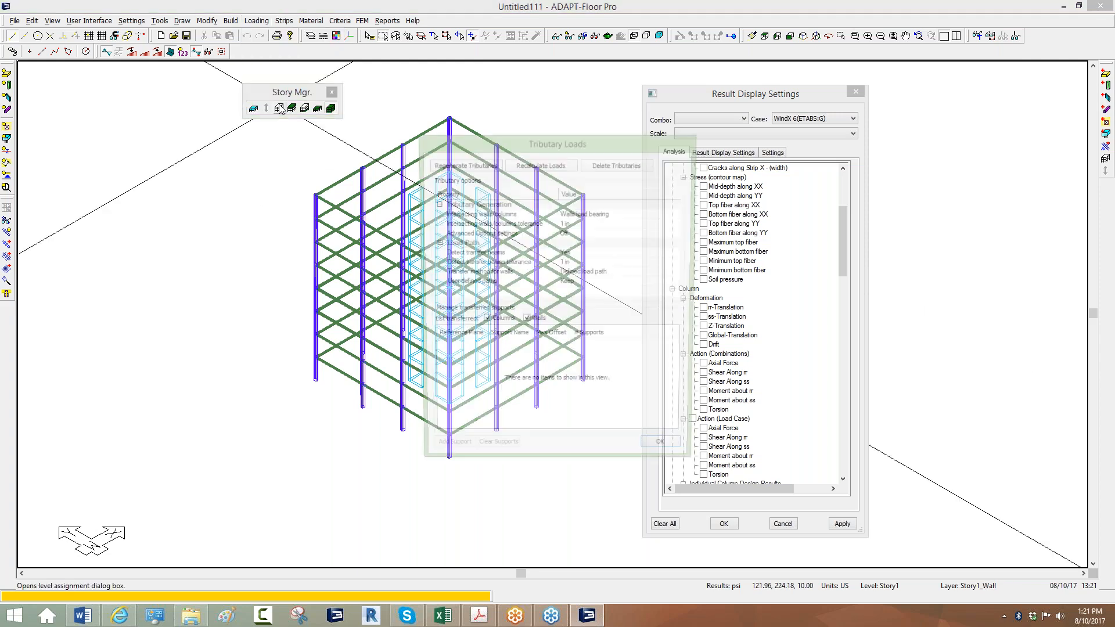
click(476, 166)
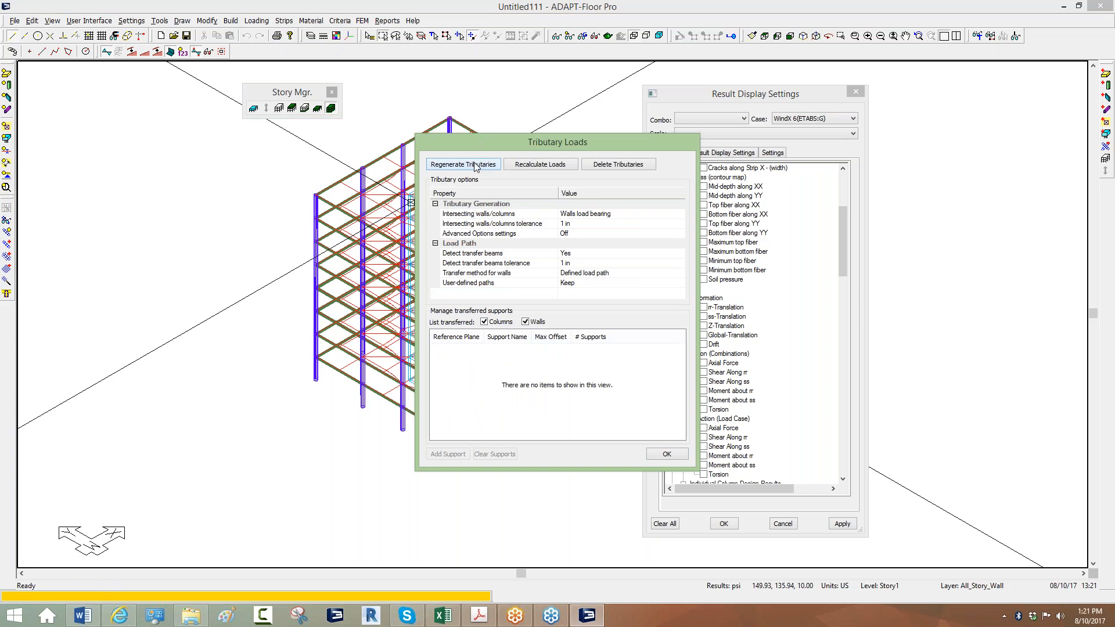
click(546, 165)
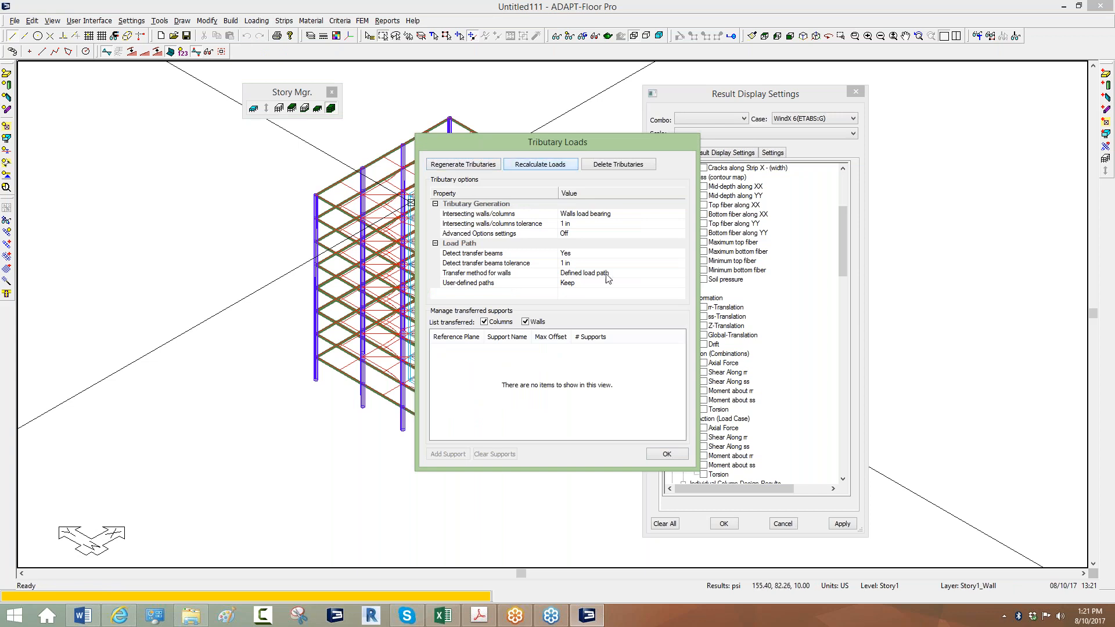
click(666, 454)
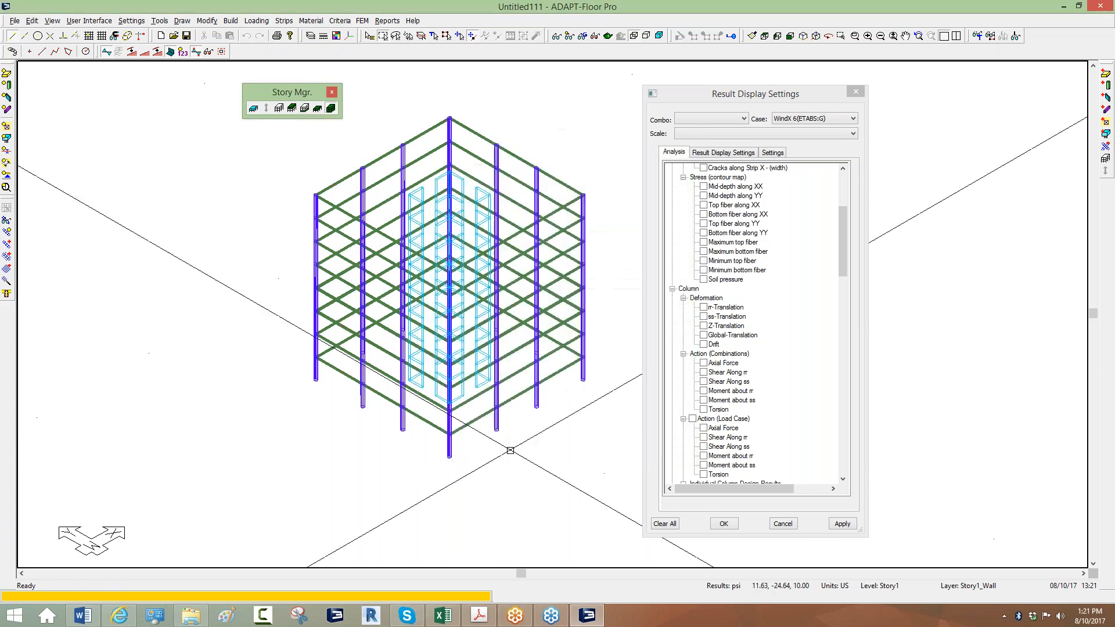
Display only the top level, Story8, in top plan view.
scroll(374, 159, up, 4)
click(318, 108)
click(318, 109)
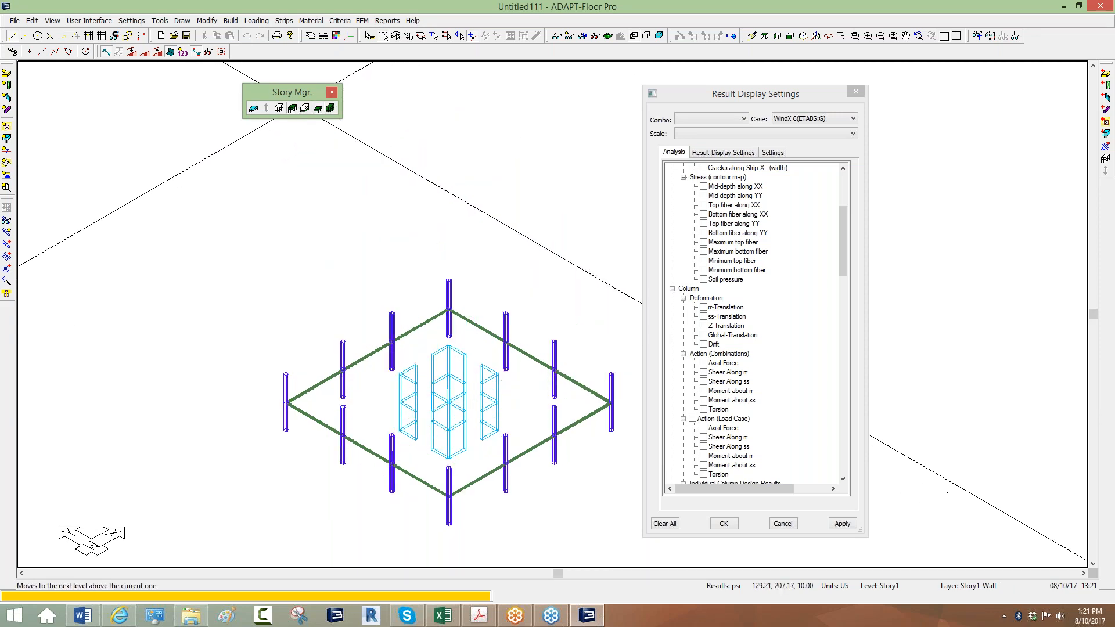
click(292, 108)
click(292, 108)
click(292, 109)
click(292, 108)
click(292, 109)
click(292, 108)
click(292, 109)
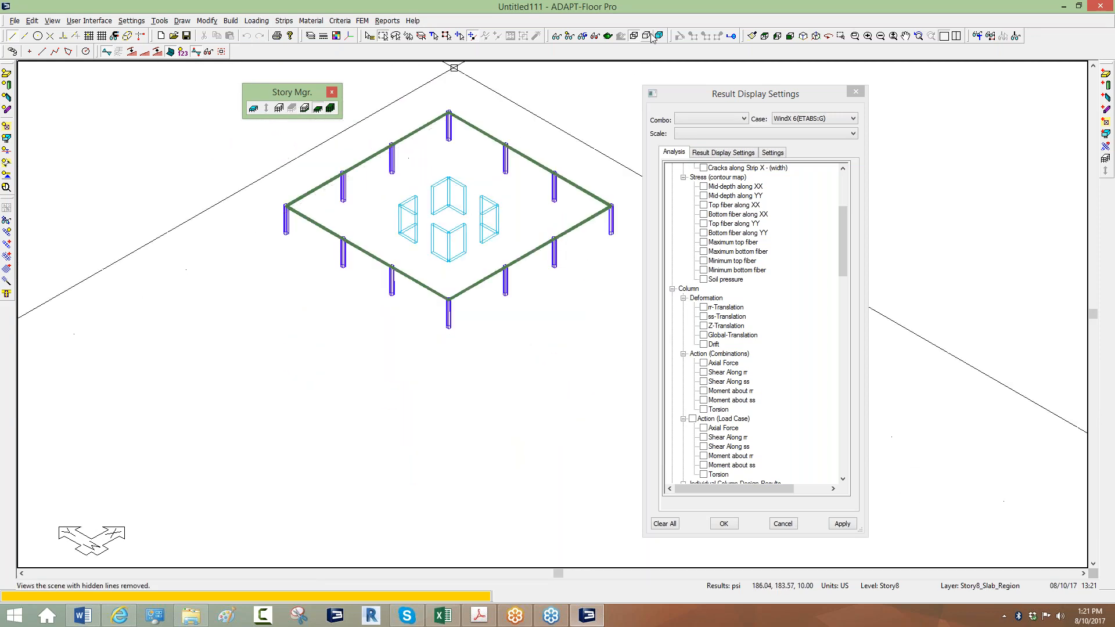
click(752, 35)
scroll(466, 183, down, 2)
drag(722, 99, 745, 92)
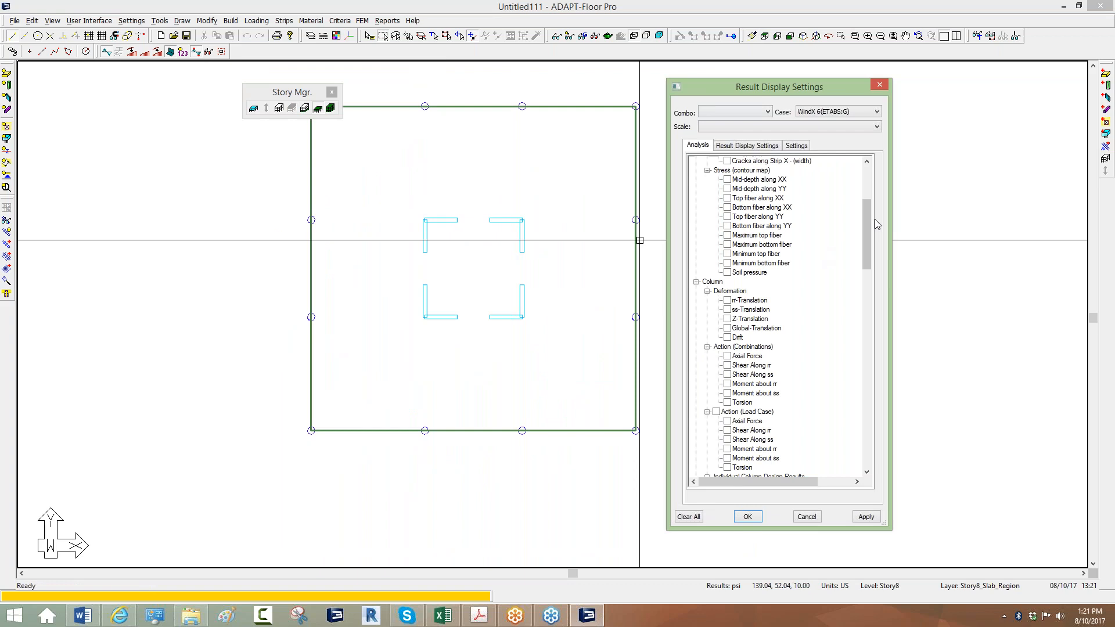
scroll(869, 226, down, 1)
scroll(871, 232, down, 20)
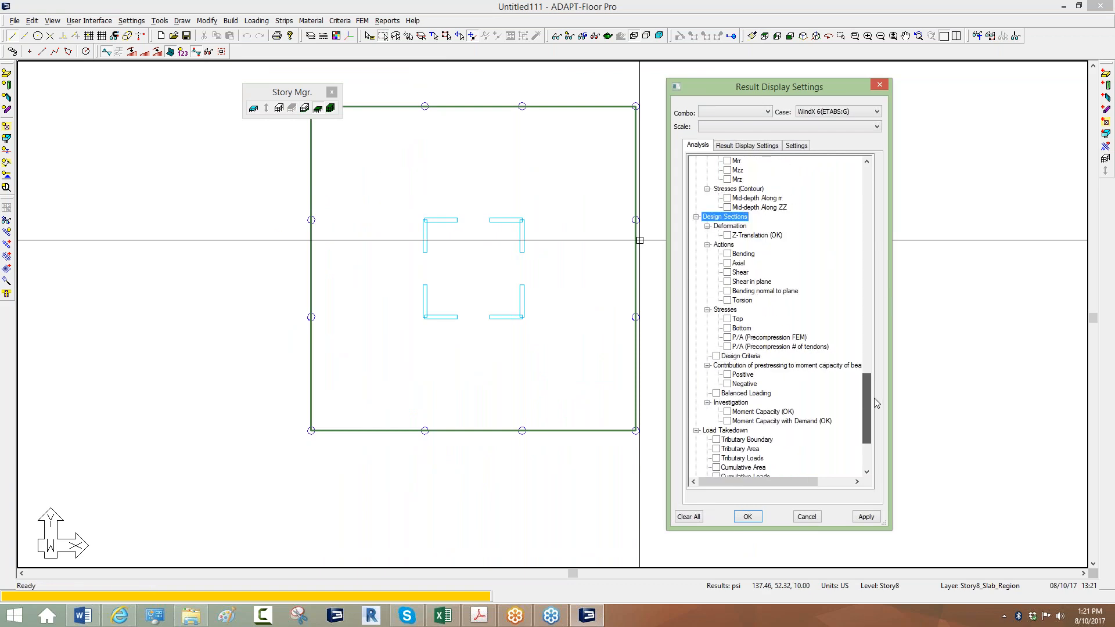
Turn on Load Takedown Tributary Boundary lines and inspect them across the Story8 slab.
click(717, 338)
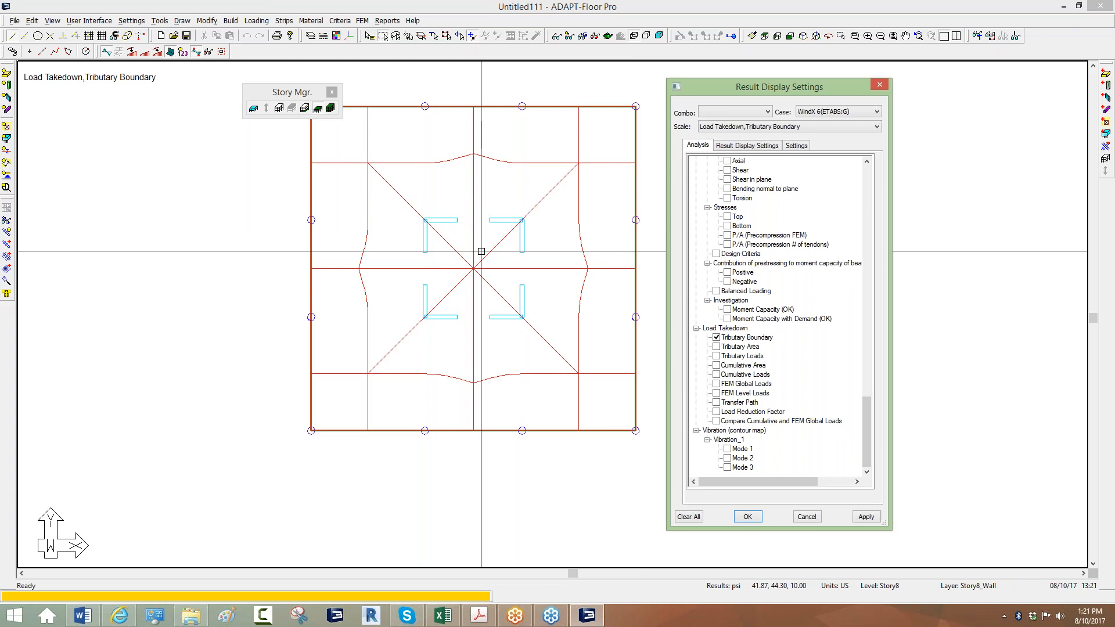
click(900, 199)
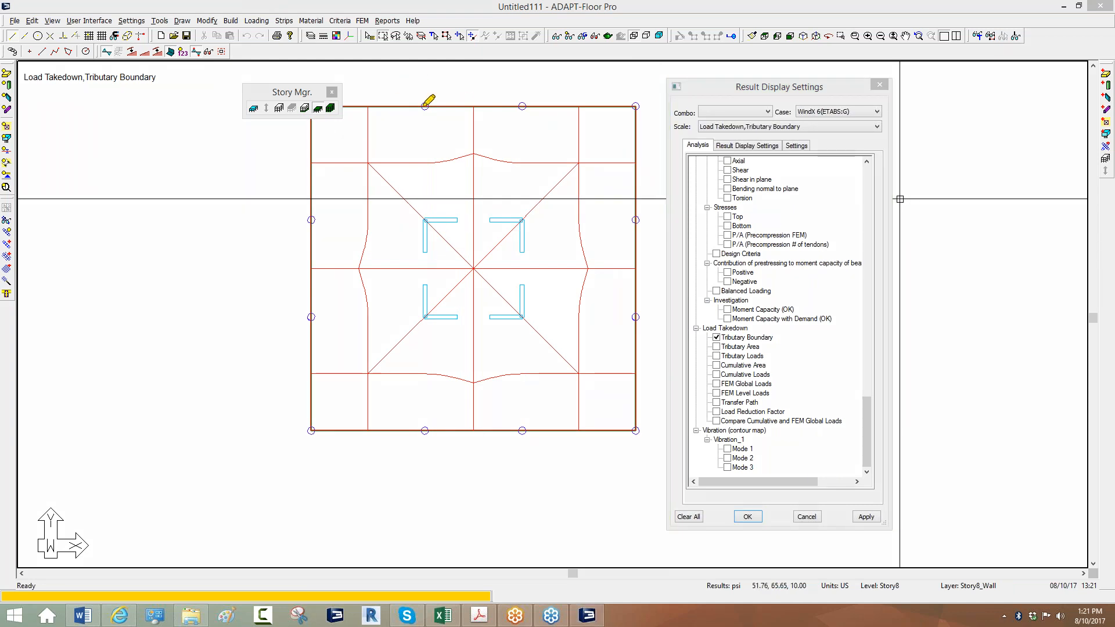
mouse_move(474, 133)
mouse_down()
mouse_move(499, 156)
mouse_move(581, 156)
mouse_move(578, 113)
mouse_move(537, 103)
mouse_move(474, 107)
mouse_move(475, 152)
mouse_move(404, 157)
mouse_move(370, 93)
mouse_move(521, 115)
mouse_up()
mouse_move(427, 220)
mouse_down()
mouse_move(448, 219)
mouse_move(434, 221)
mouse_up()
mouse_move(371, 163)
mouse_down()
mouse_move(465, 253)
mouse_move(470, 161)
mouse_up()
drag(462, 198, 445, 211)
mouse_move(453, 171)
mouse_down()
mouse_move(428, 192)
mouse_move(428, 252)
mouse_up()
mouse_move(370, 165)
mouse_down()
mouse_move(367, 235)
mouse_move(444, 278)
mouse_up()
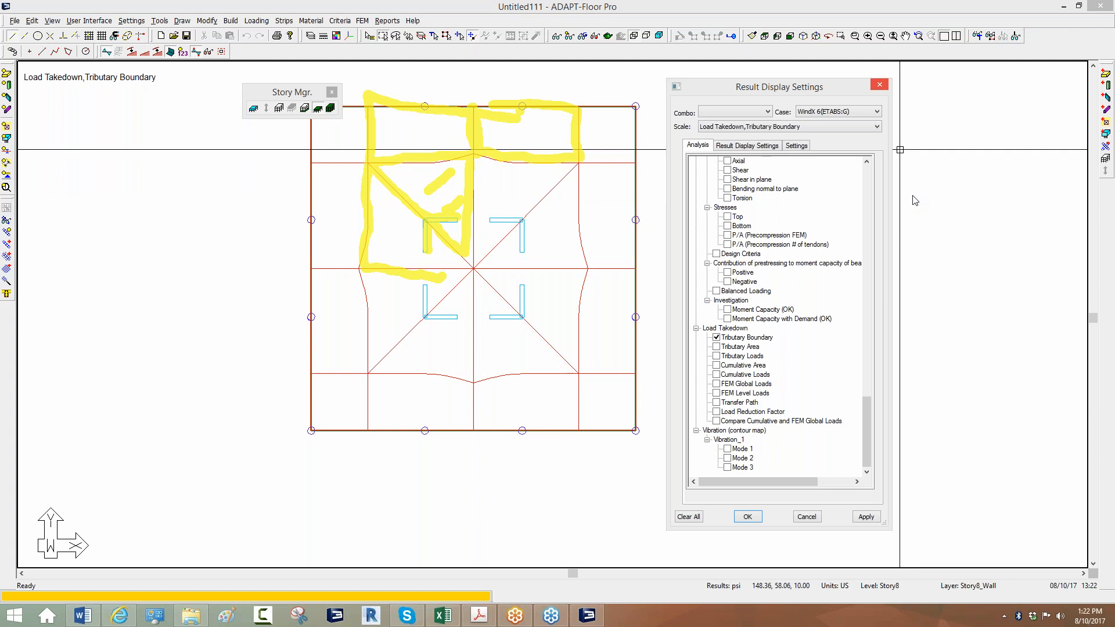
click(930, 266)
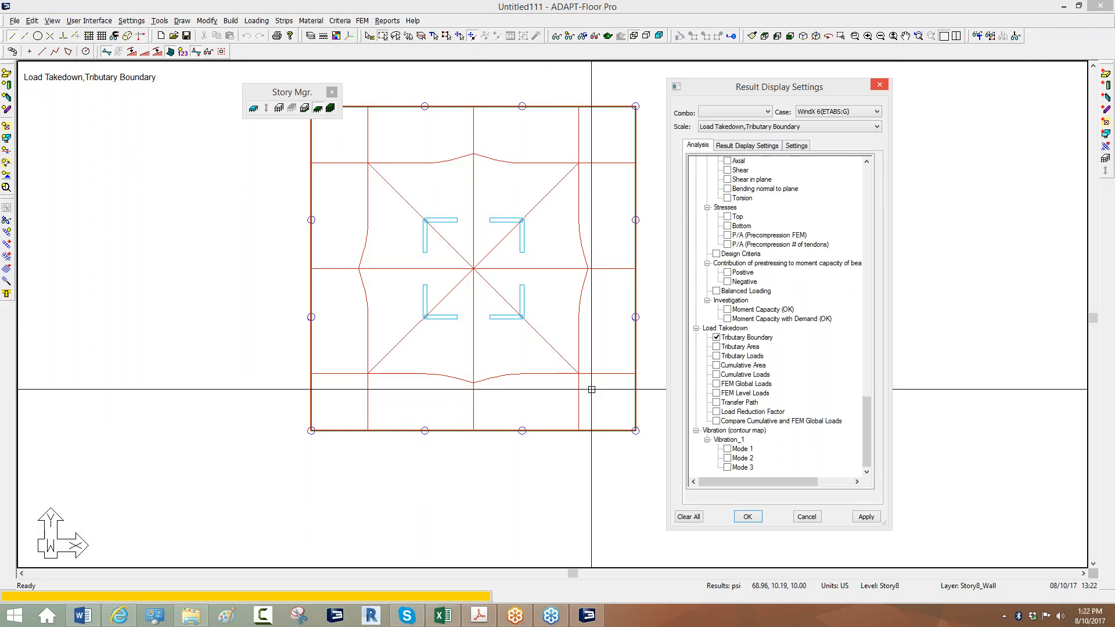
middle_drag(481, 198, 490, 217)
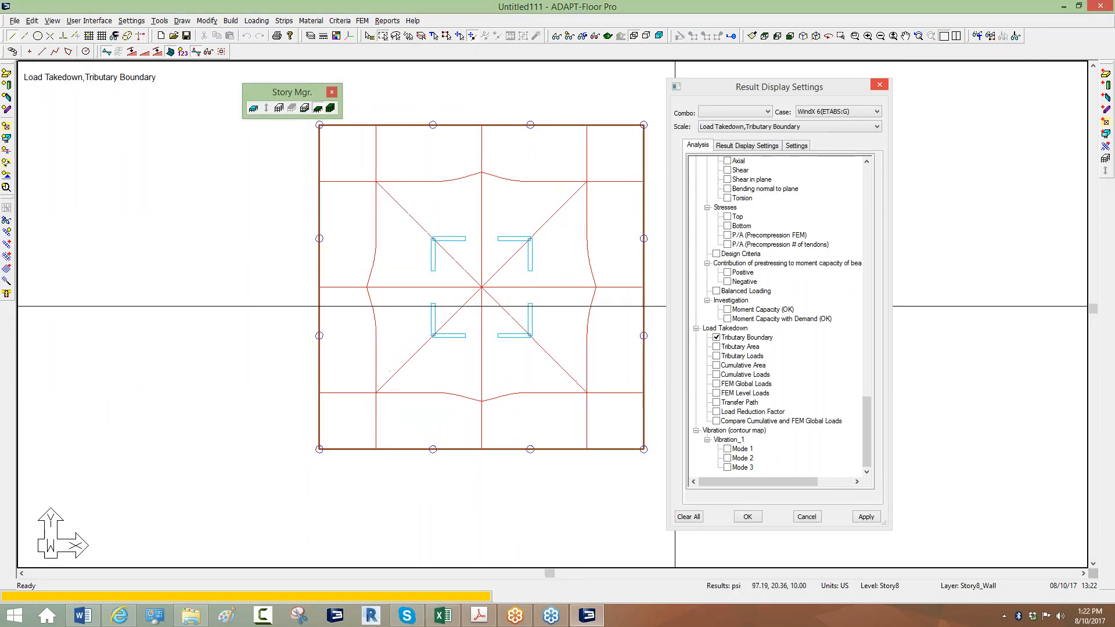
Show Cumulative Loads and zoom to a column reading Dead 3.54, Live 14.16, Selfweight 39.83 Kip.
click(717, 374)
scroll(408, 196, up, 3)
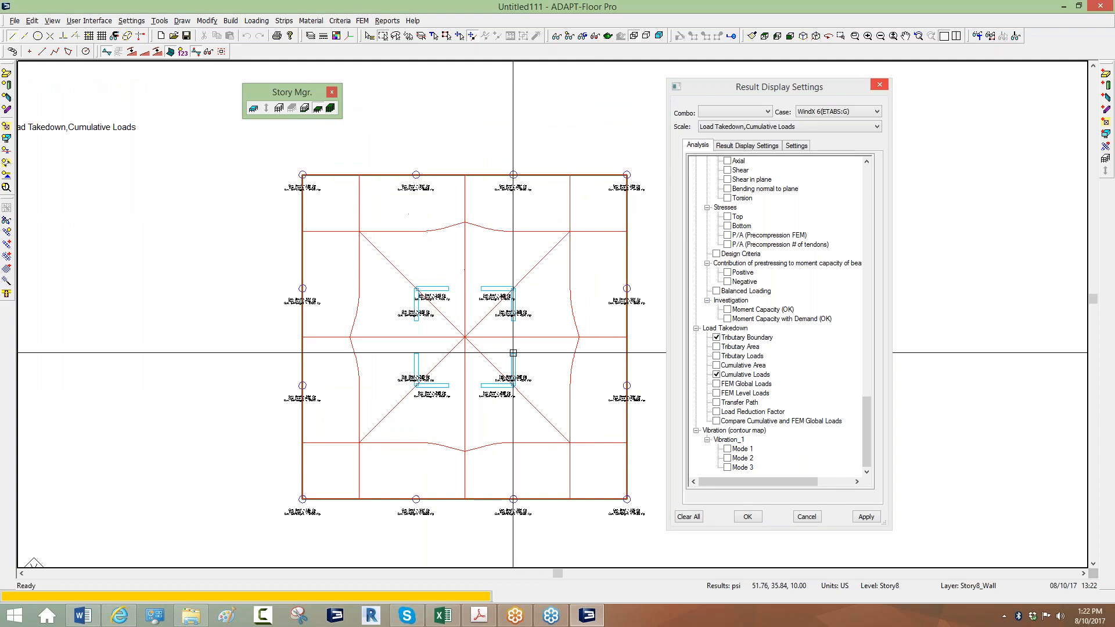
scroll(407, 196, up, 2)
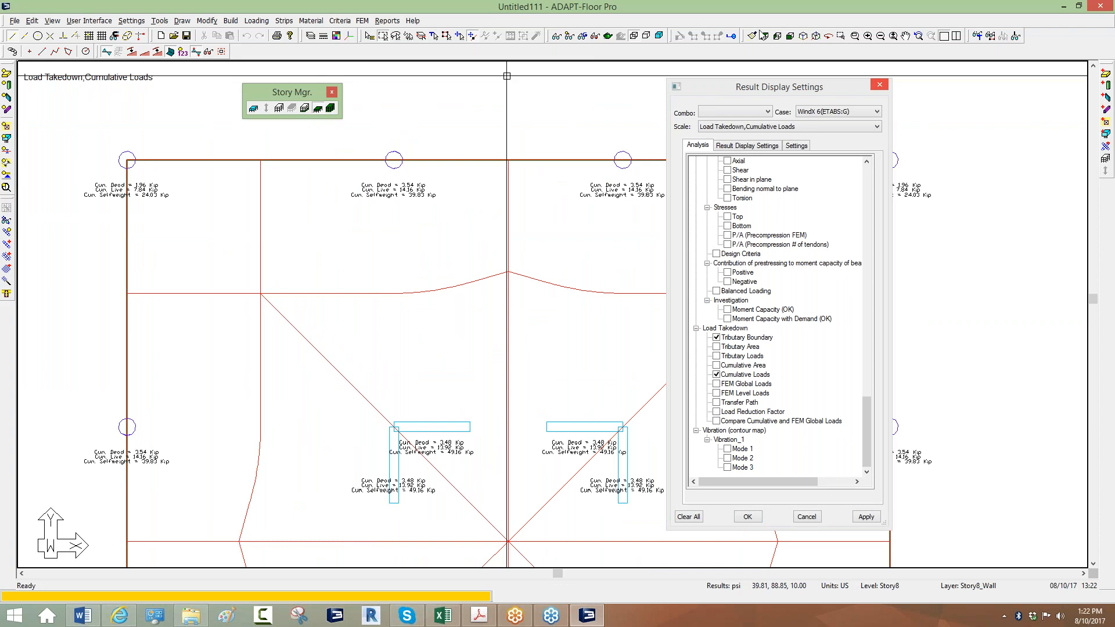
click(804, 36)
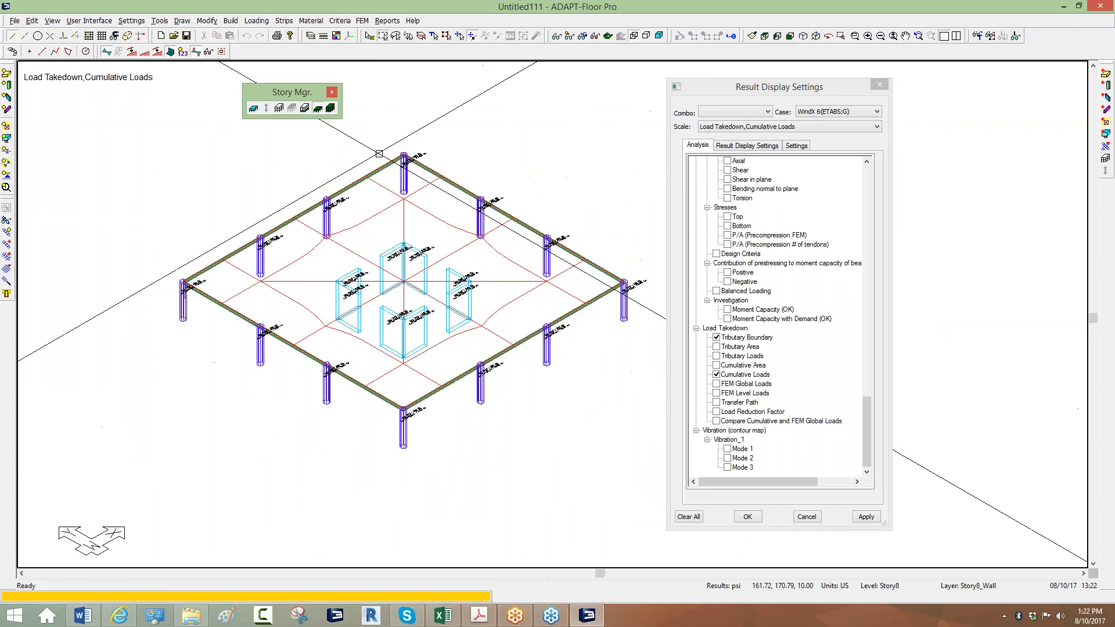
scroll(378, 154, up, 3)
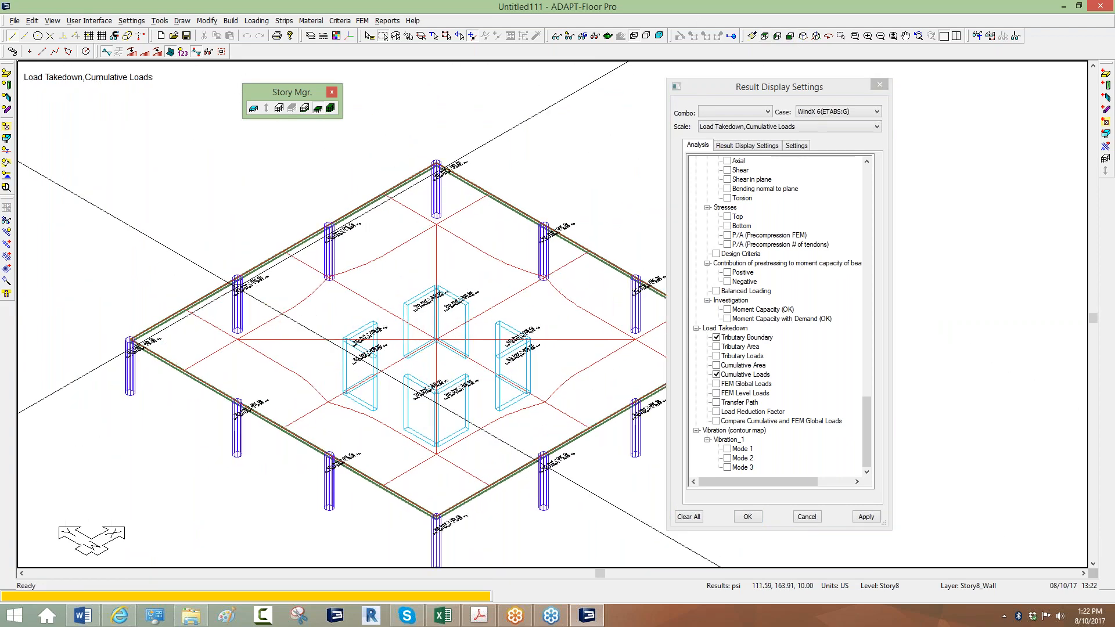
scroll(265, 255, up, 1)
scroll(265, 256, up, 4)
scroll(383, 215, up, 3)
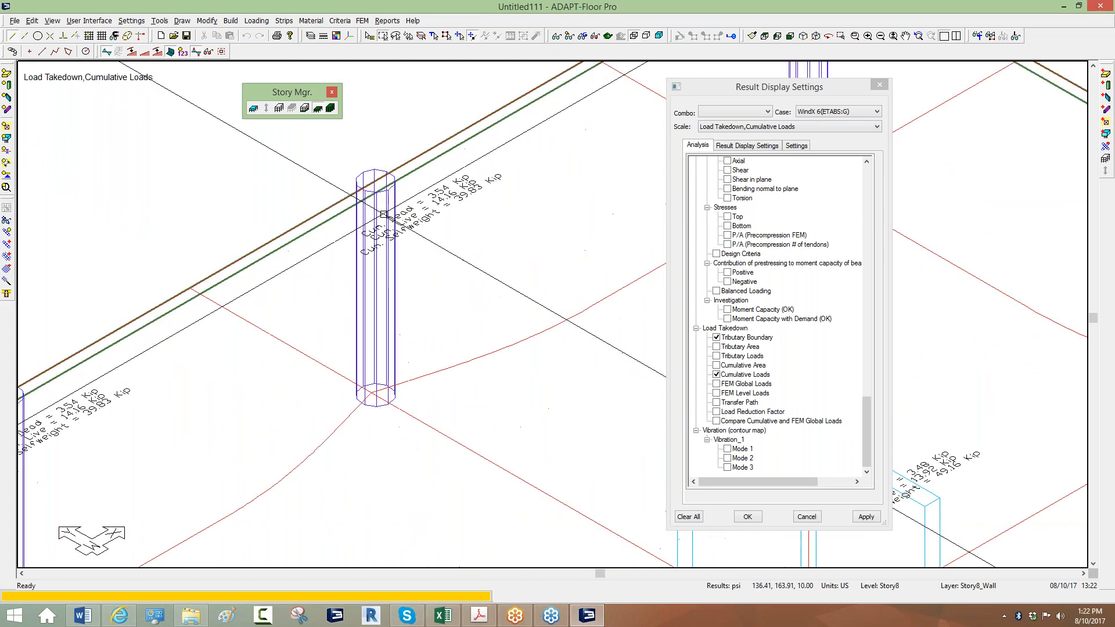
click(766, 36)
middle_drag(610, 164, 500, 161)
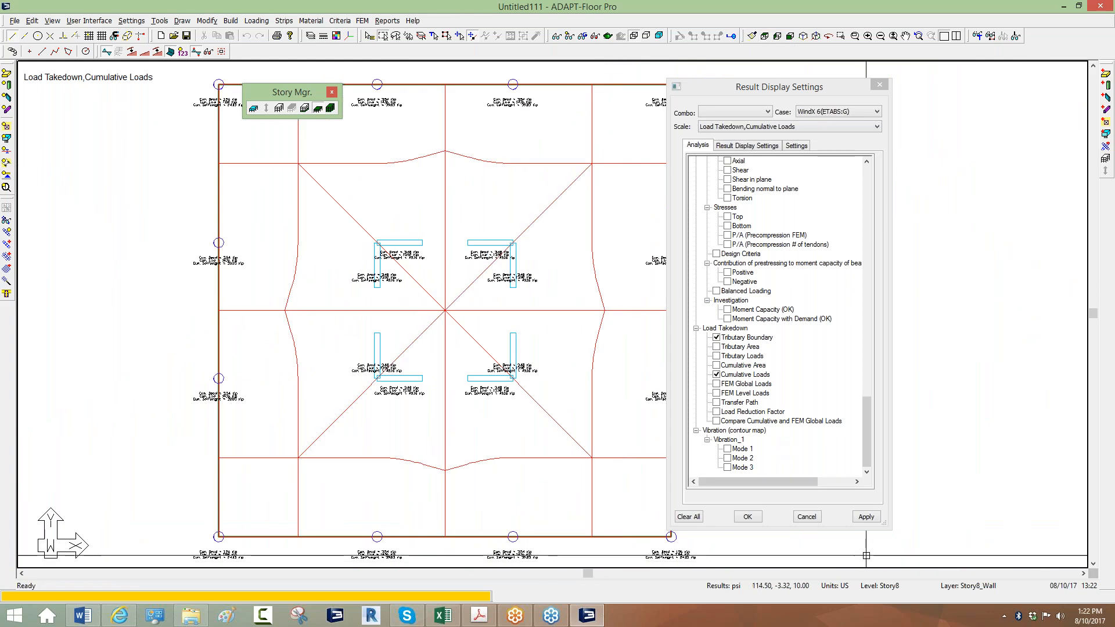
middle_drag(399, 144, 435, 236)
scroll(408, 181, up, 5)
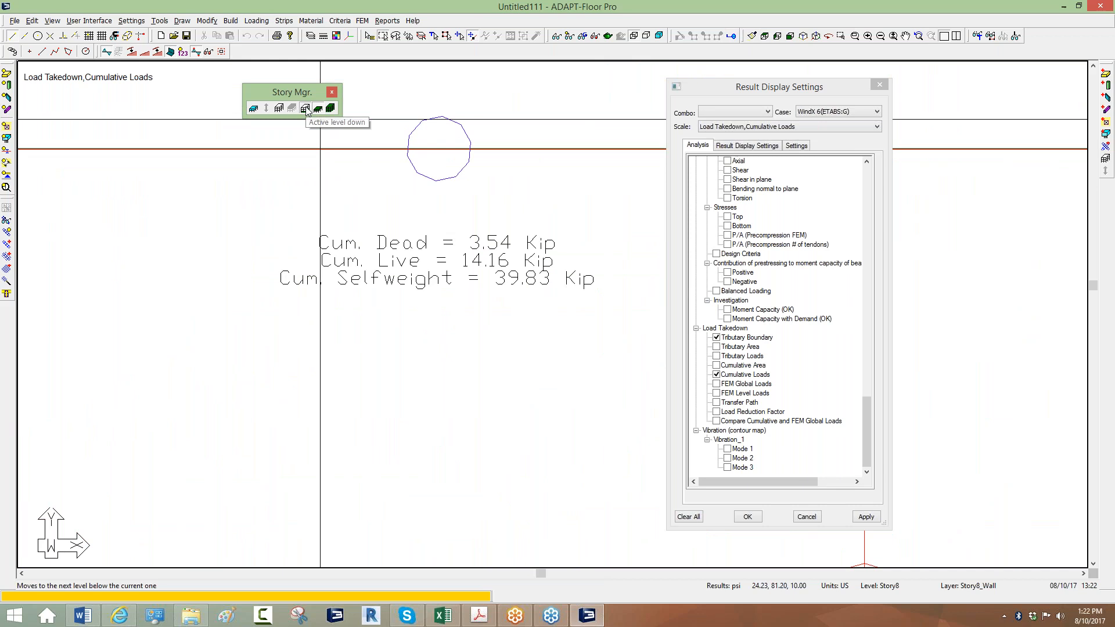
Step the displayed level down through the stories to Story1.
click(305, 109)
click(305, 110)
click(305, 110)
click(306, 109)
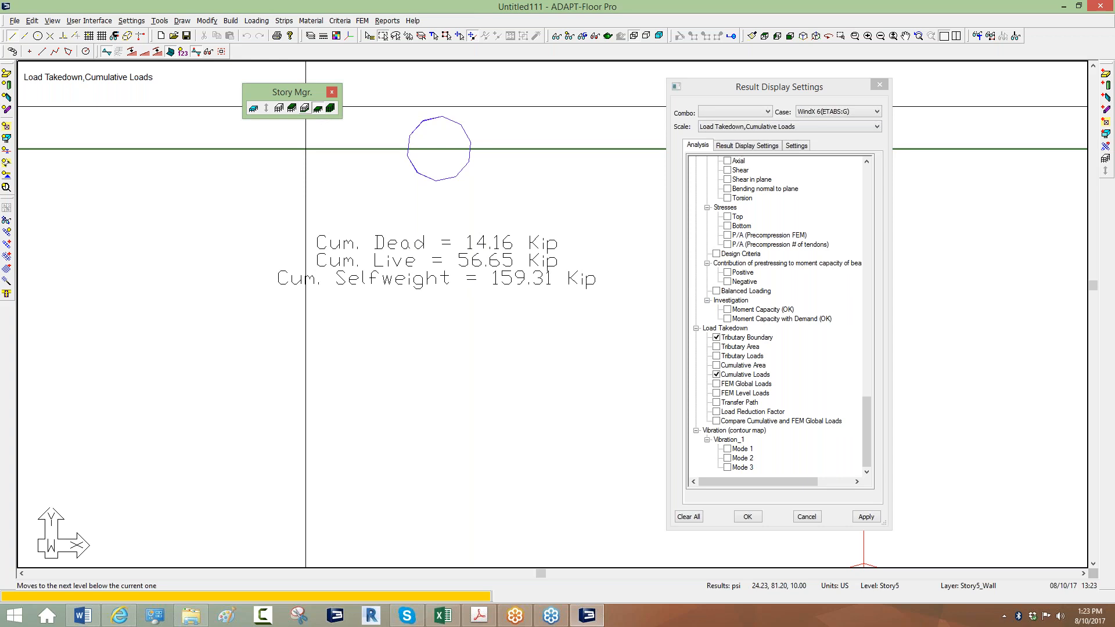
click(305, 108)
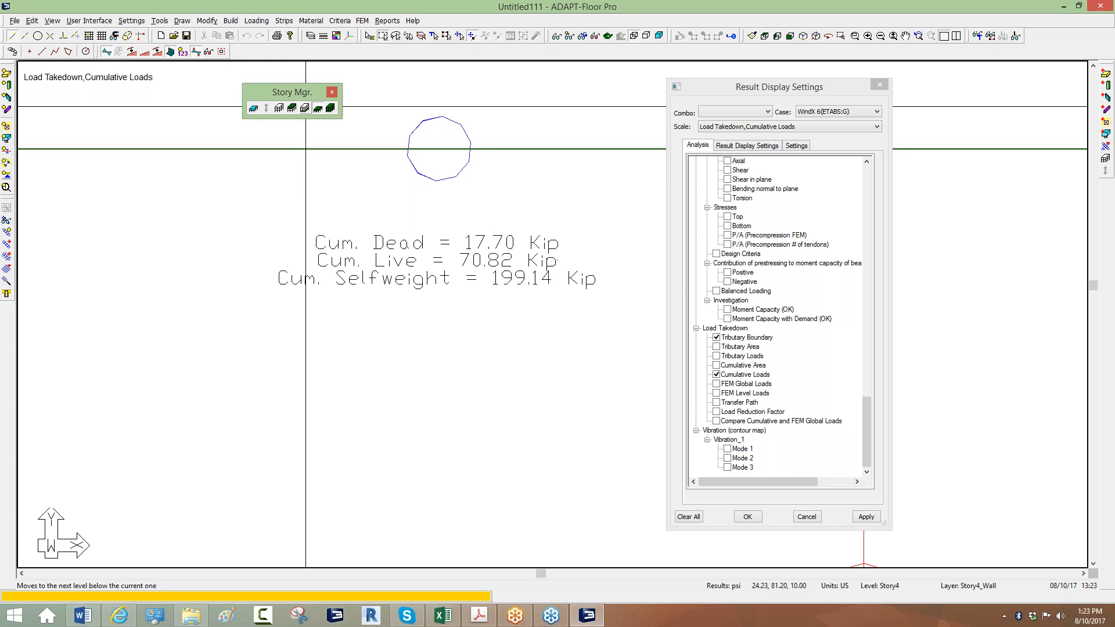
click(306, 109)
click(305, 108)
click(305, 109)
click(305, 109)
click(292, 109)
View Story1 isometrically and zoom to a column showing 318.62 Kip cumulative selfweight.
scroll(384, 113, down, 2)
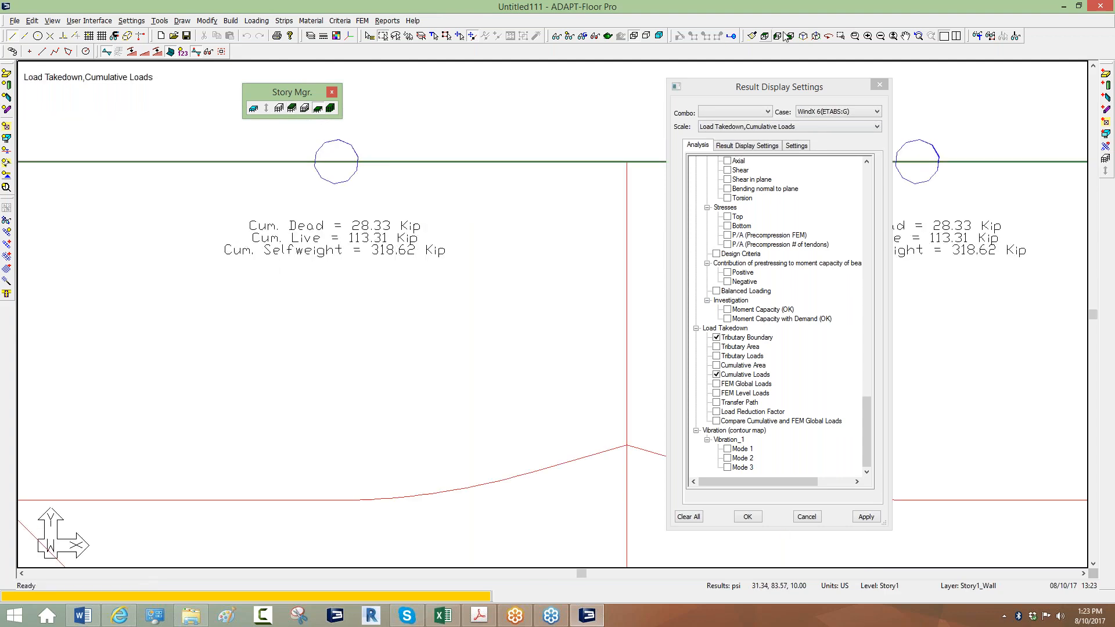
click(802, 37)
scroll(424, 267, up, 5)
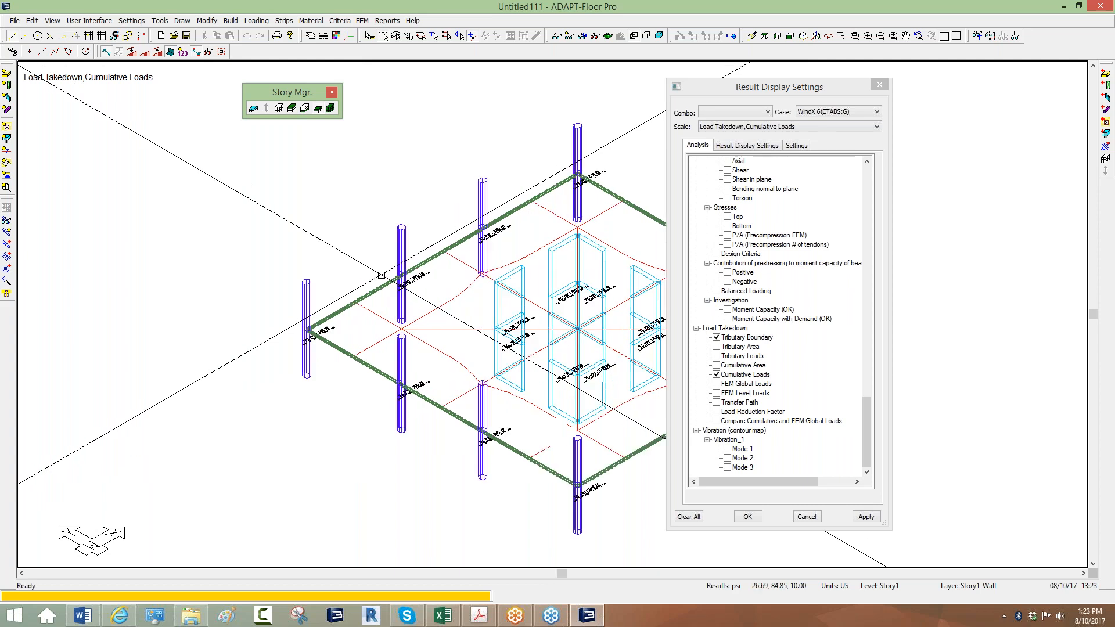
scroll(446, 265, up, 3)
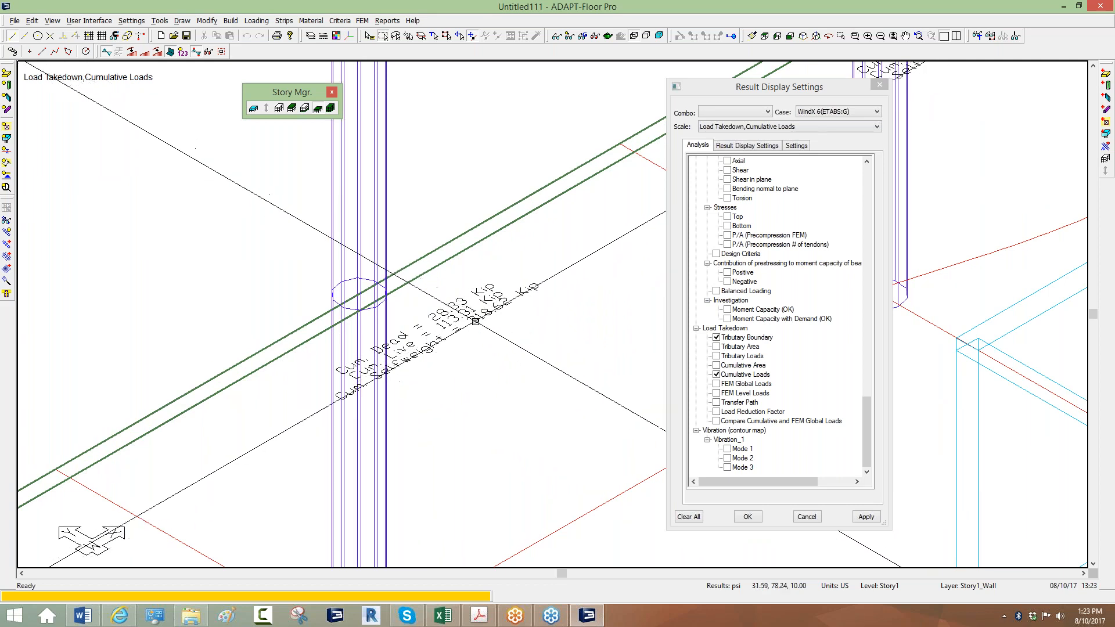
middle_drag(412, 255, 398, 196)
scroll(398, 195, down, 2)
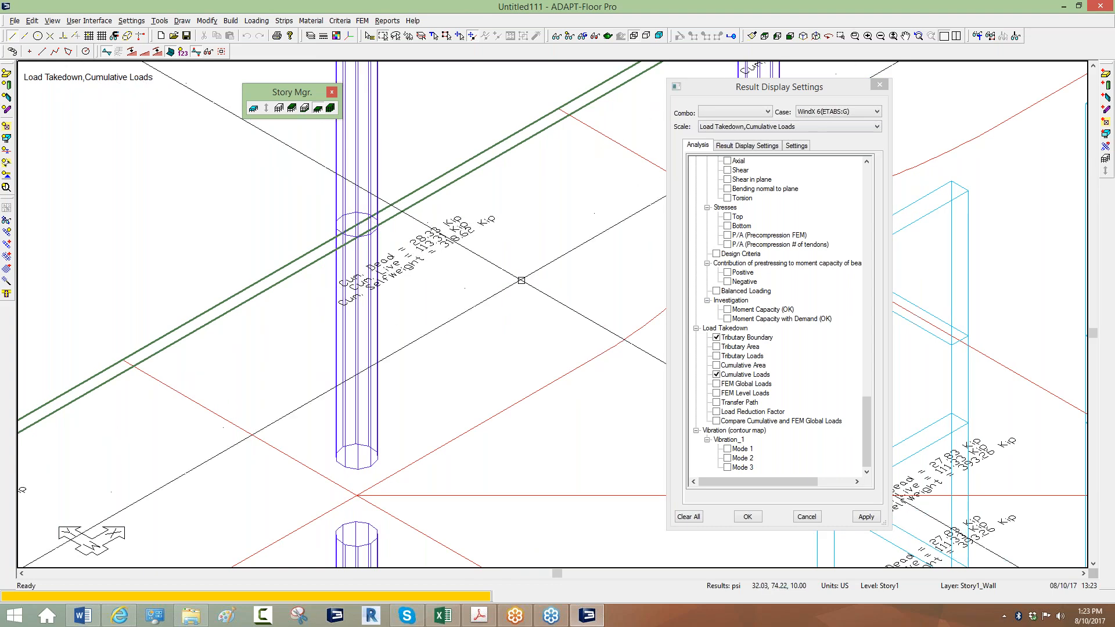
Plot Dead(ETABS:G) column axial forces, ranging from -23.30 to -323.08 Kip.
click(858, 113)
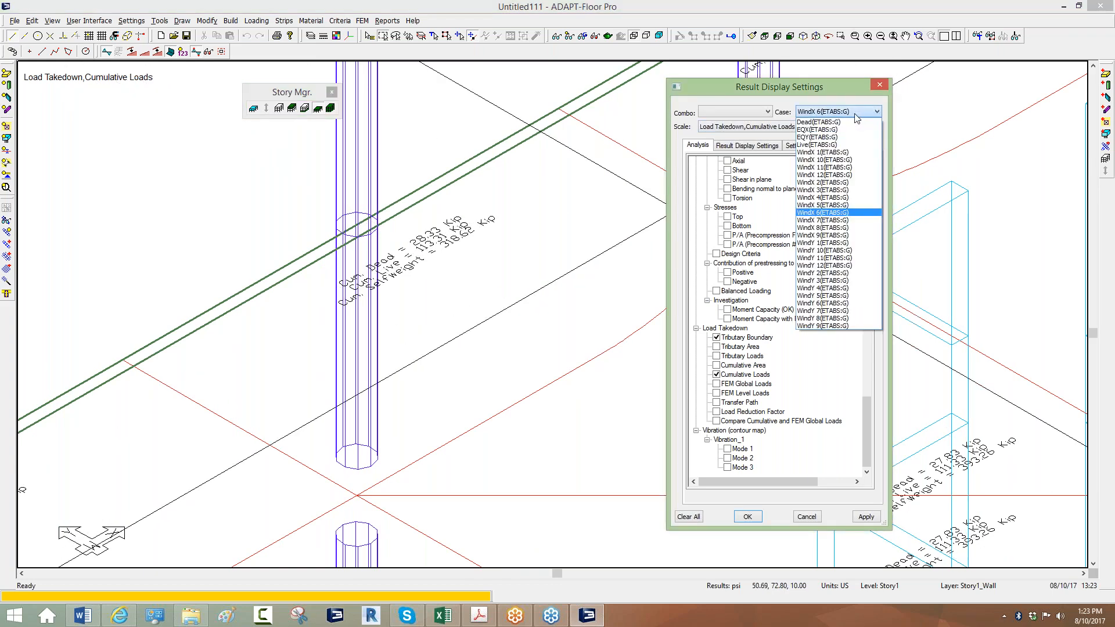
click(831, 120)
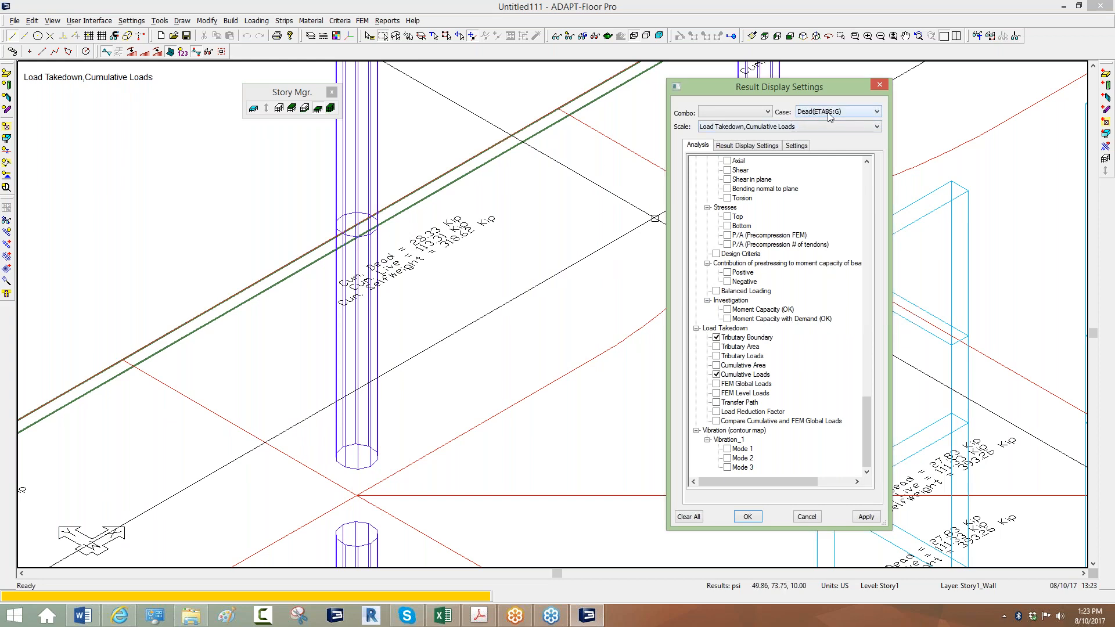
drag(870, 415, 858, 235)
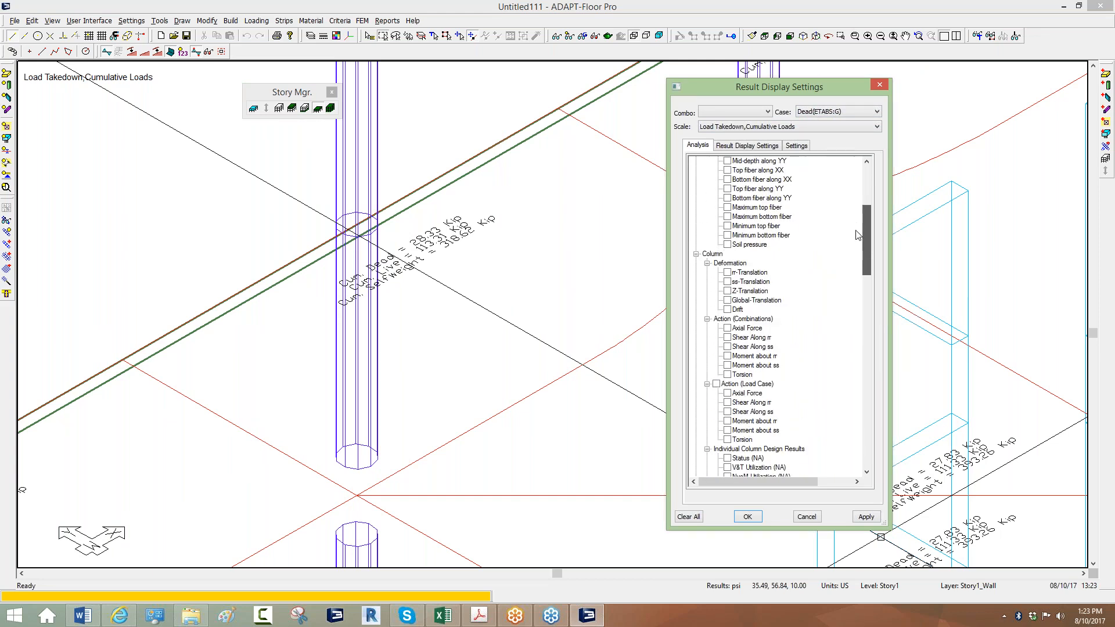
scroll(857, 235, down, 2)
click(728, 328)
middle_drag(420, 435, 465, 421)
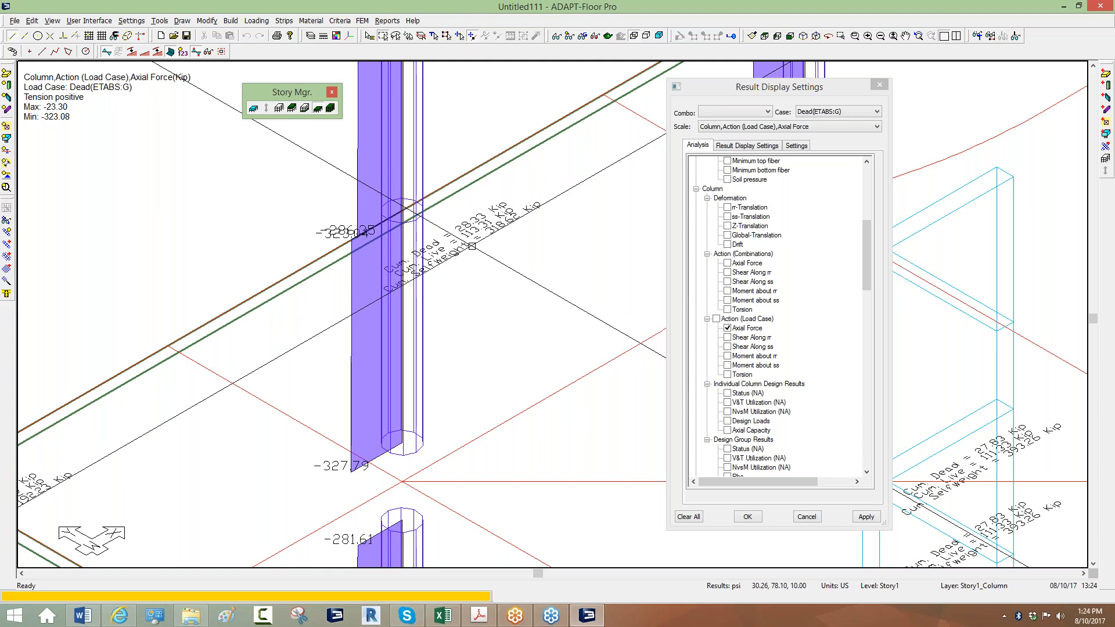
Zoom and pan to frame the Story1 columns with their Dead axial force diagrams.
scroll(457, 337, down, 4)
scroll(293, 266, down, 3)
middle_drag(293, 266, 264, 299)
scroll(313, 310, up, 2)
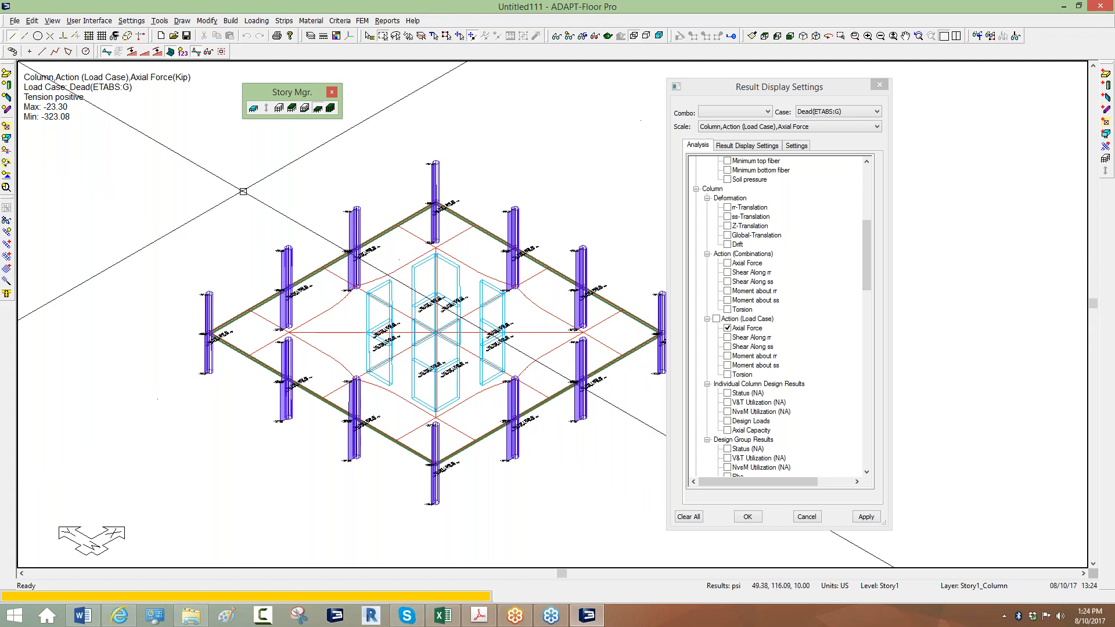
middle_drag(291, 275, 268, 272)
scroll(268, 271, down, 1)
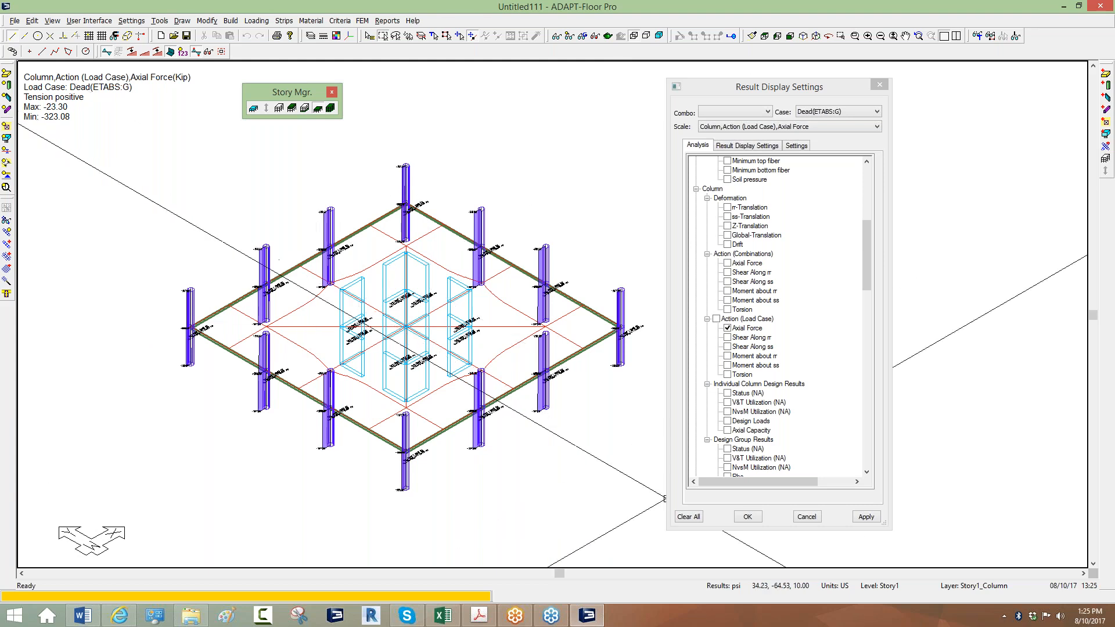
Clear all force results and display every story of the tower.
click(689, 517)
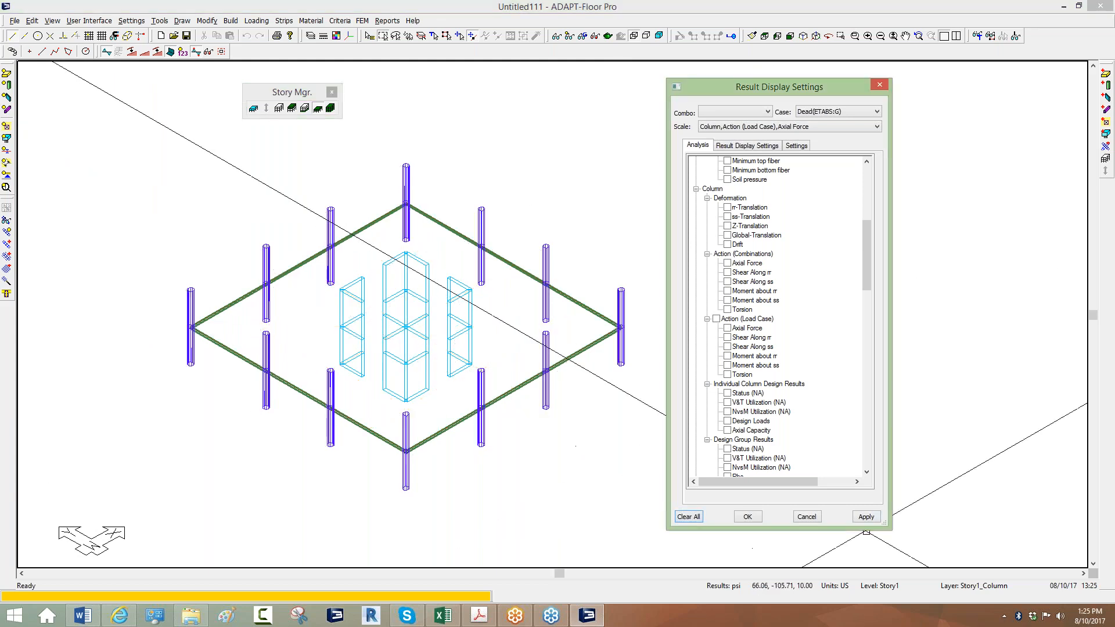
click(330, 108)
middle_drag(310, 331, 326, 416)
scroll(364, 431, down, 5)
middle_drag(151, 403, 195, 407)
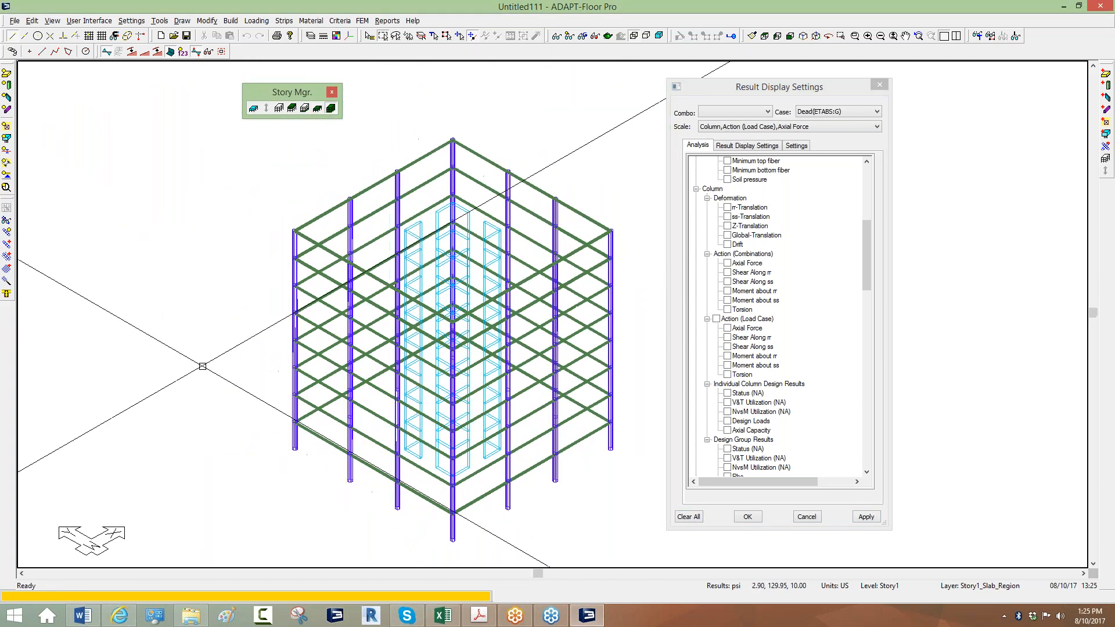
Open Loading > Load Combination to list the 23 load combinations.
scroll(208, 409, up, 1)
scroll(290, 306, down, 1)
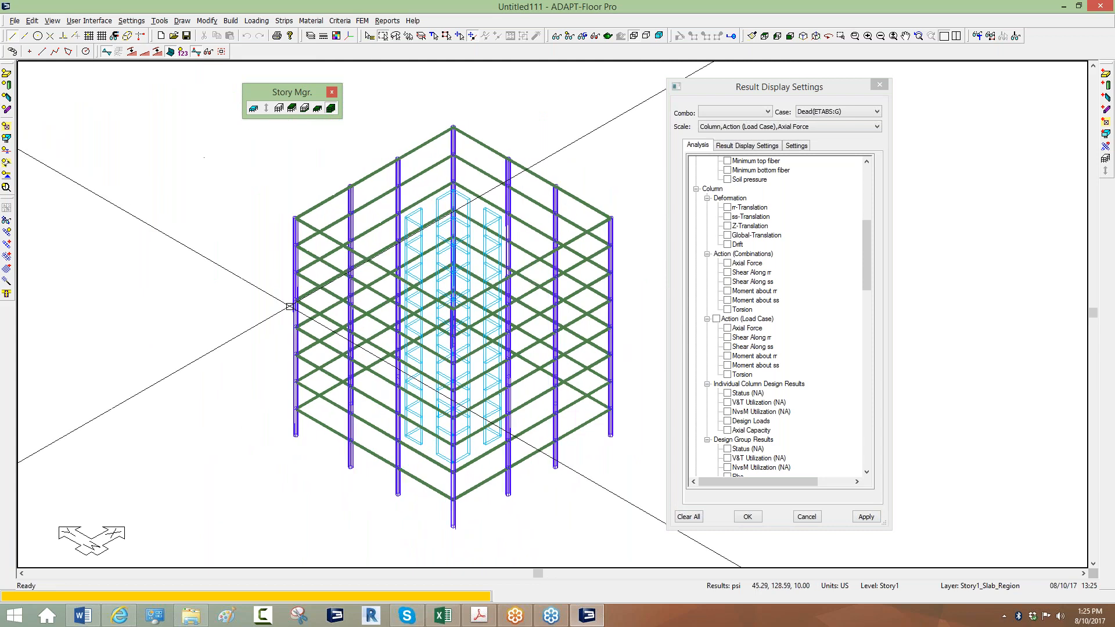
click(258, 22)
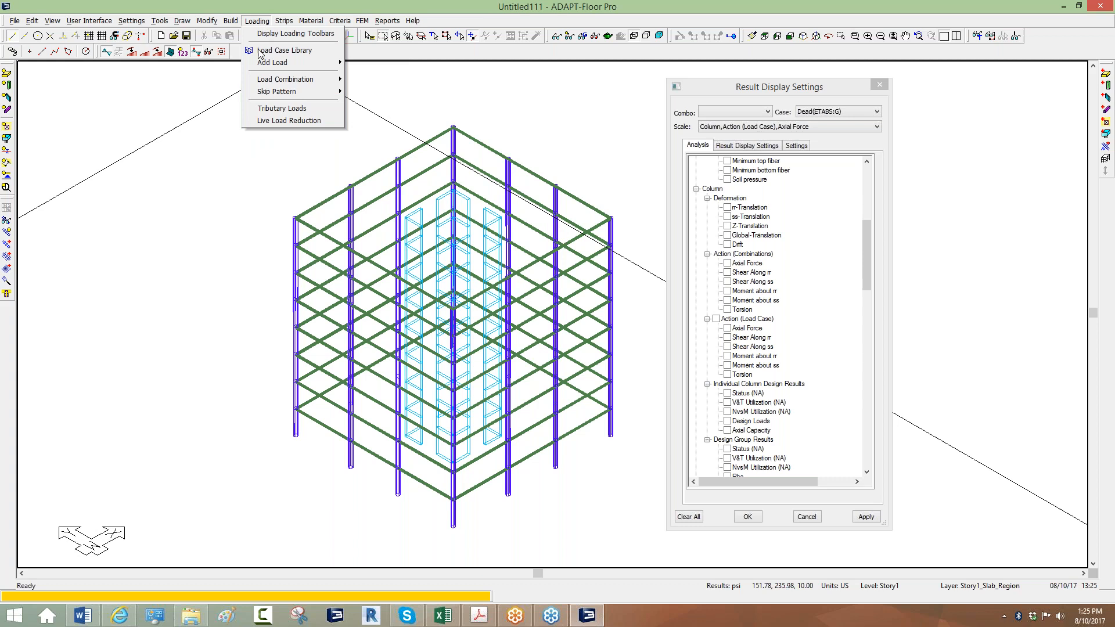
click(383, 81)
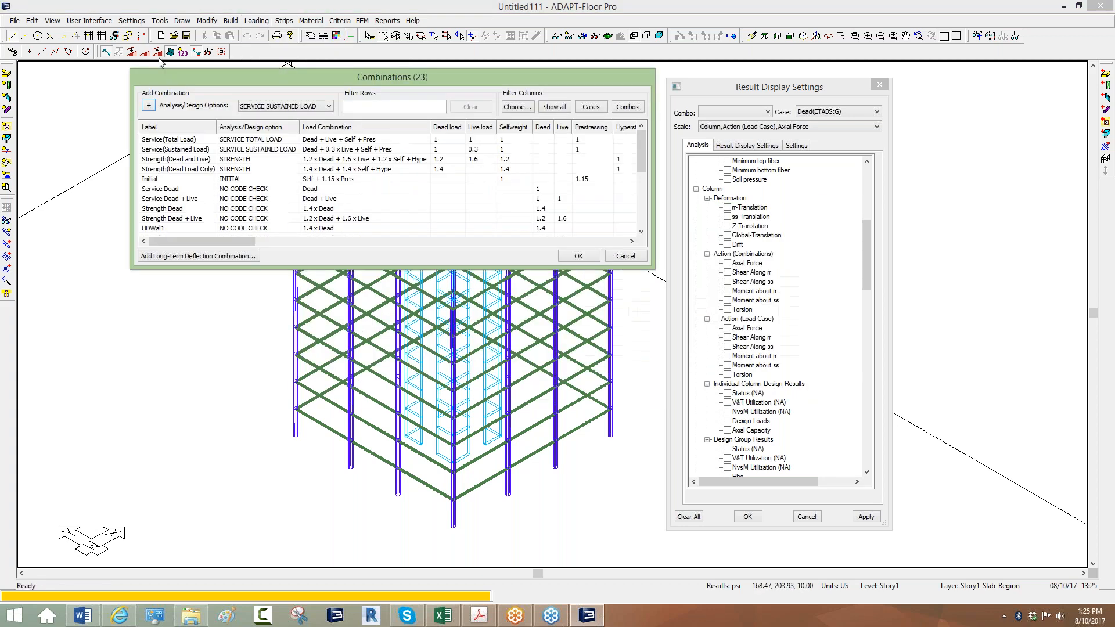
Delete the Service(Total Load), Strength and Initial combinations, leaving 18 imported ones.
drag(597, 240, 842, 524)
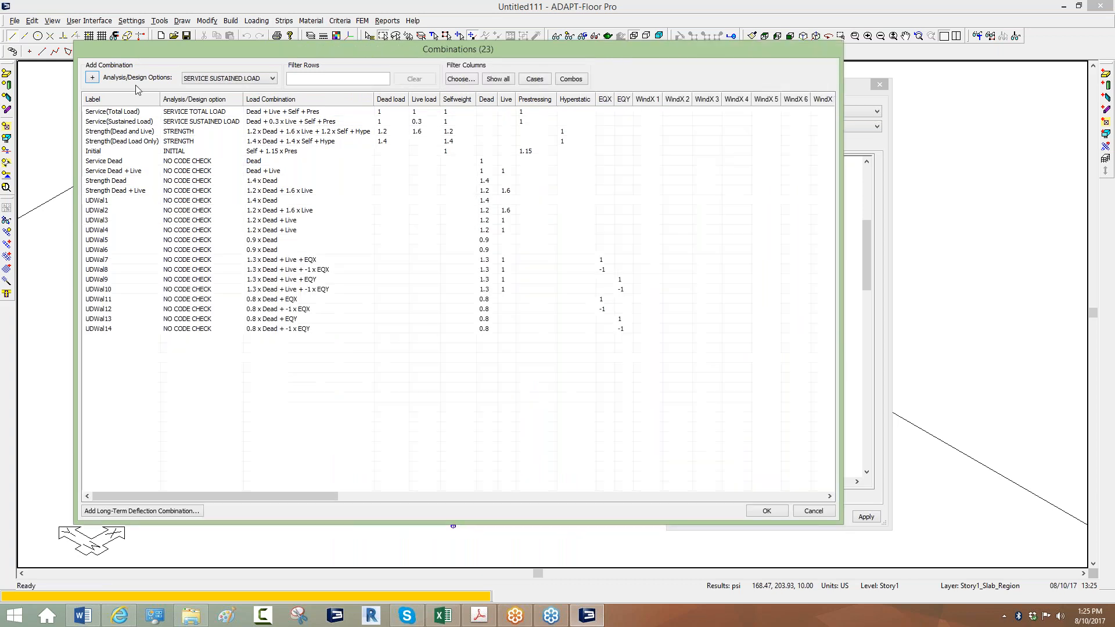
click(118, 112)
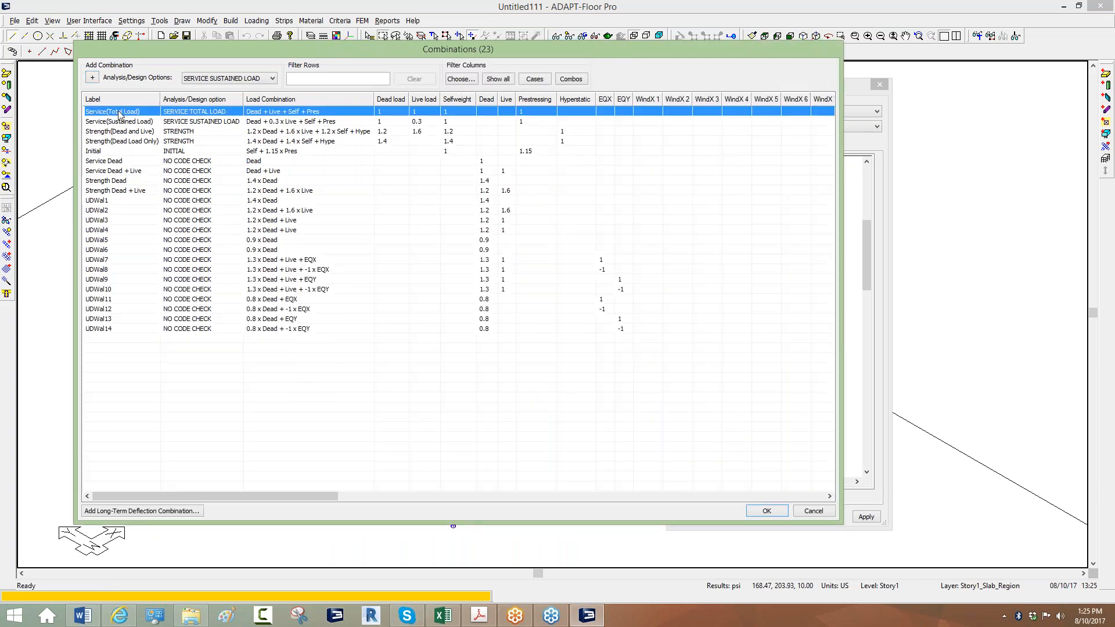
key(Delete)
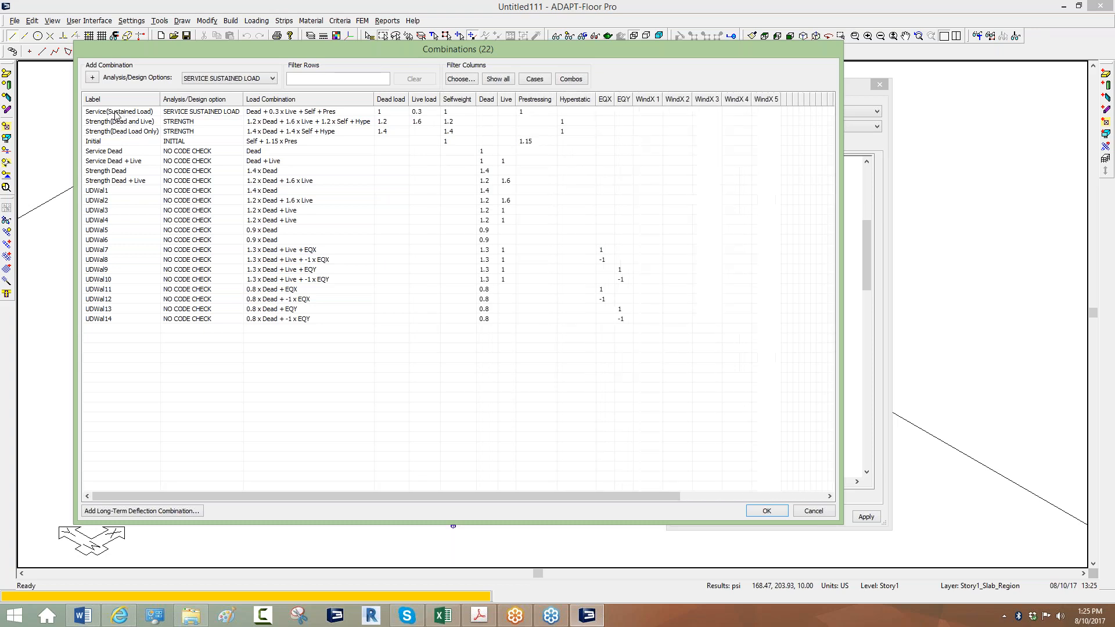
click(533, 79)
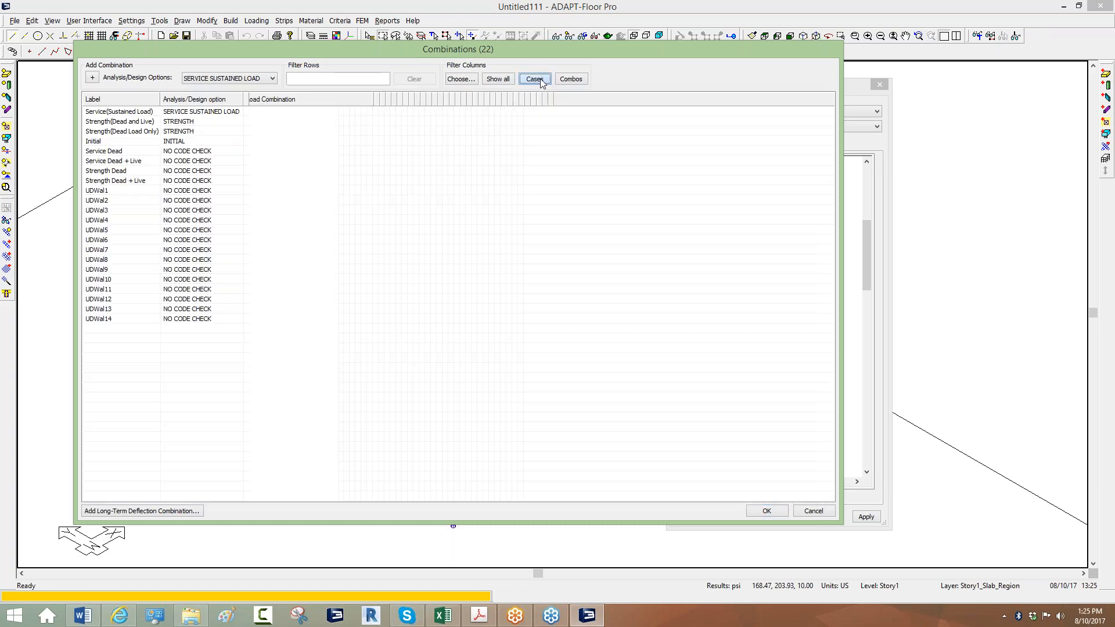
shift+click(98, 141)
key(Delete)
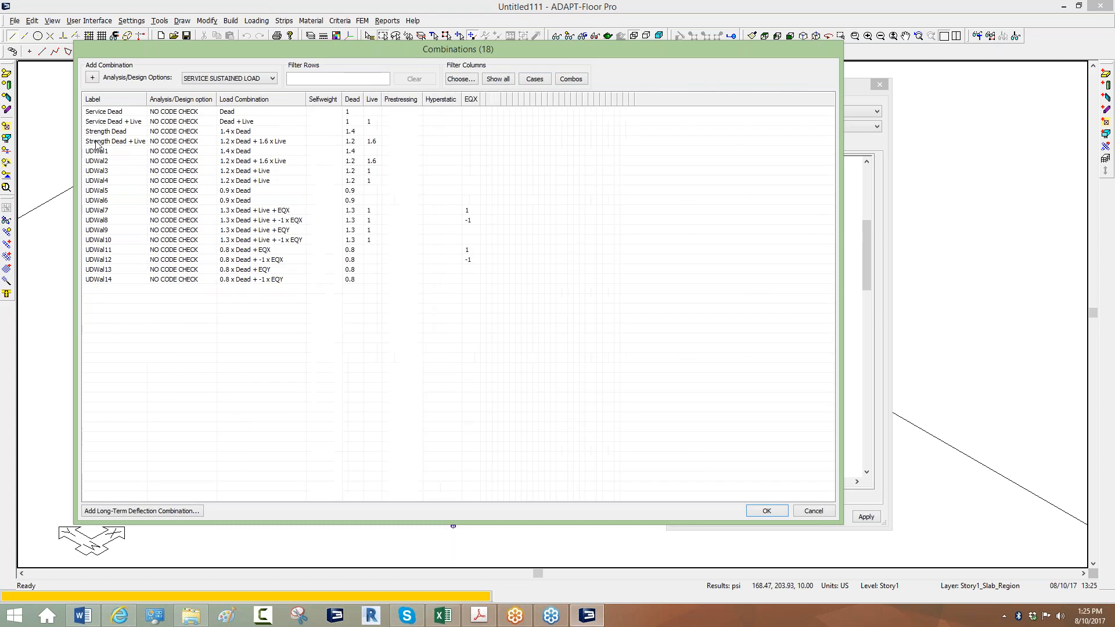
click(103, 279)
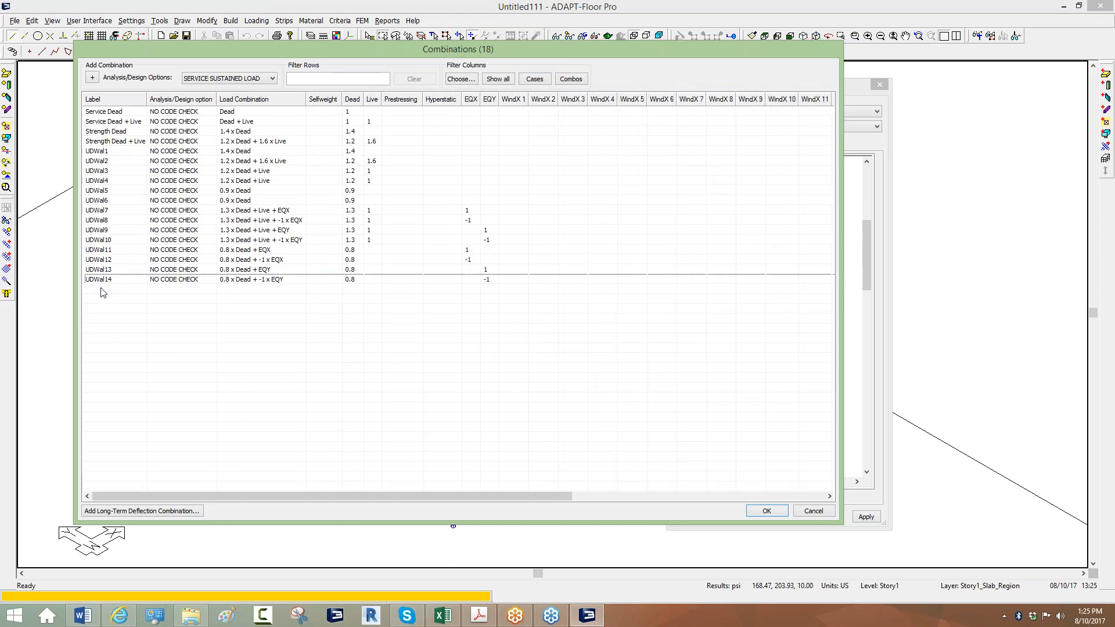
Add two NO CODE CHECK combinations and rename them TEst1 and Test2.
click(273, 78)
click(207, 127)
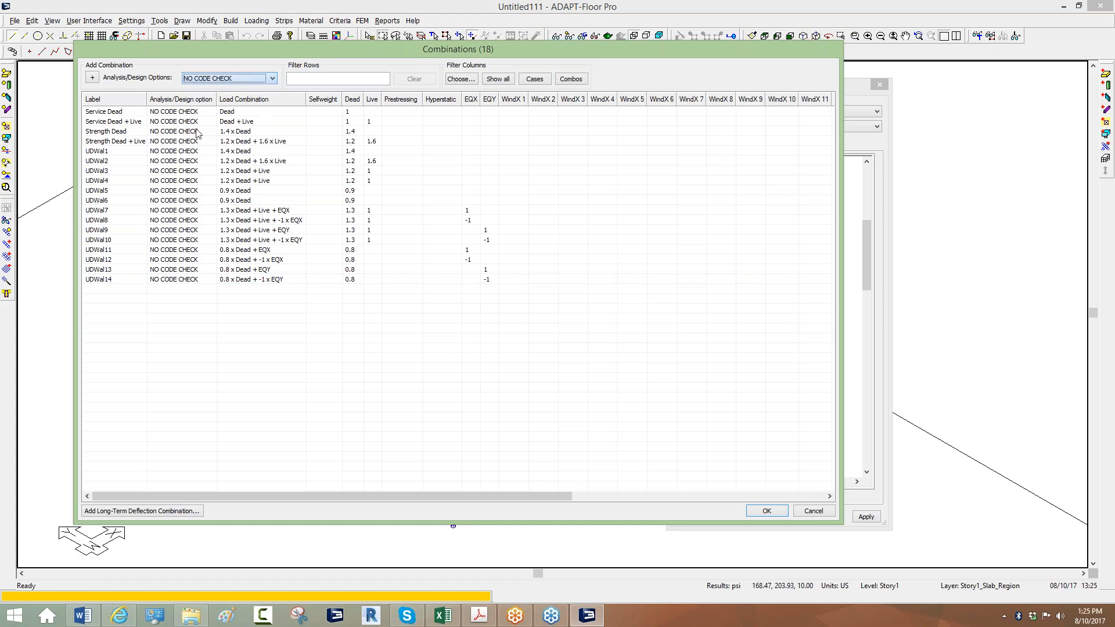
click(92, 79)
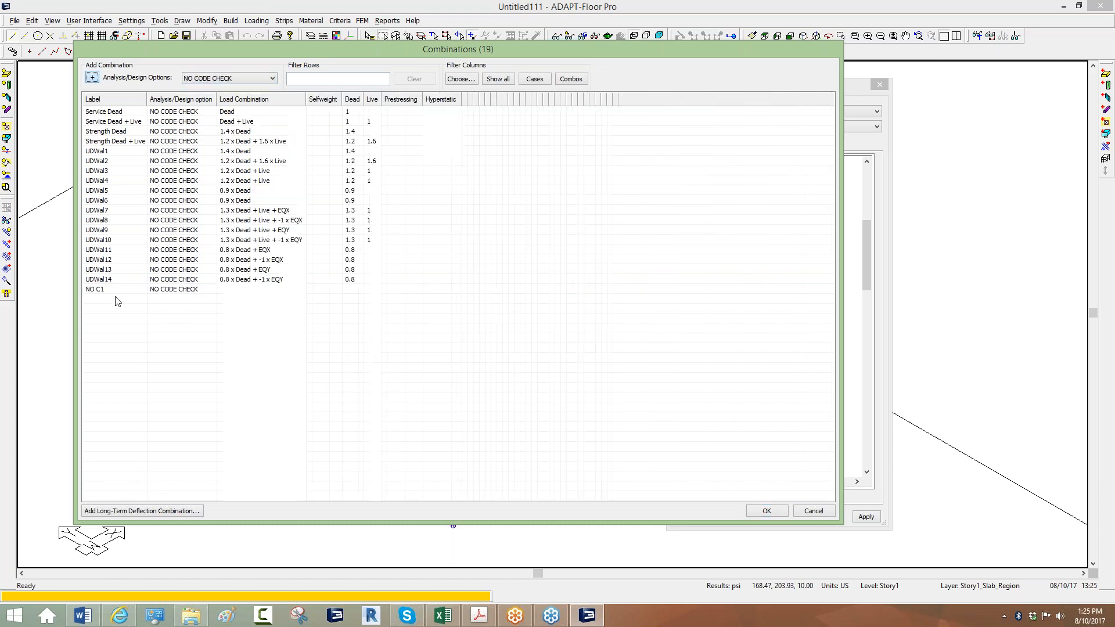
click(92, 78)
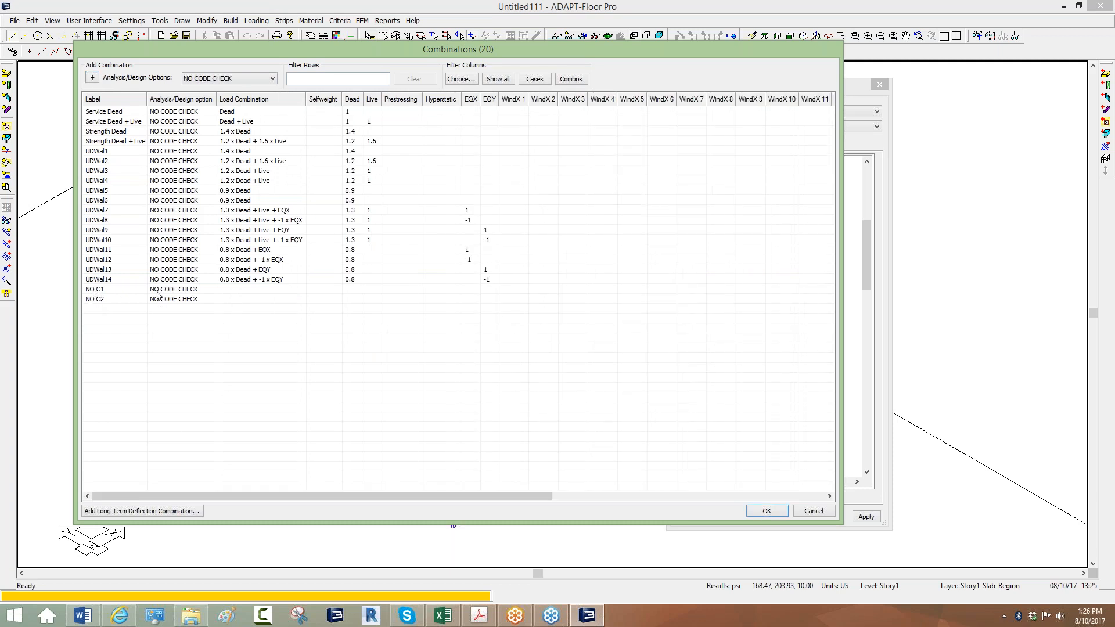
double_click(91, 290)
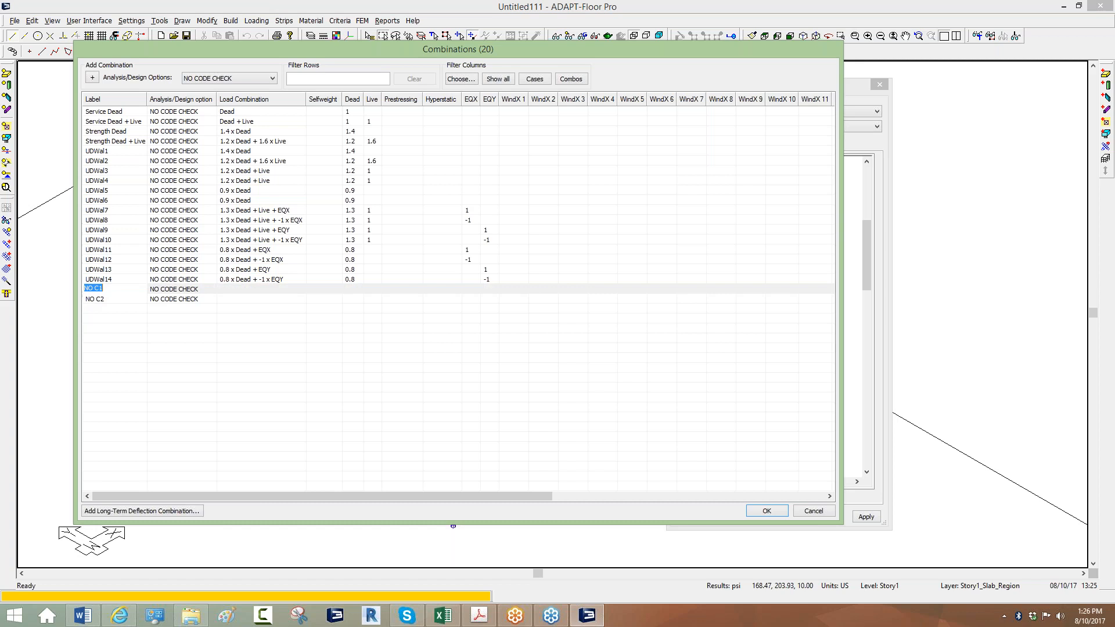
text(TEst1)
click(93, 299)
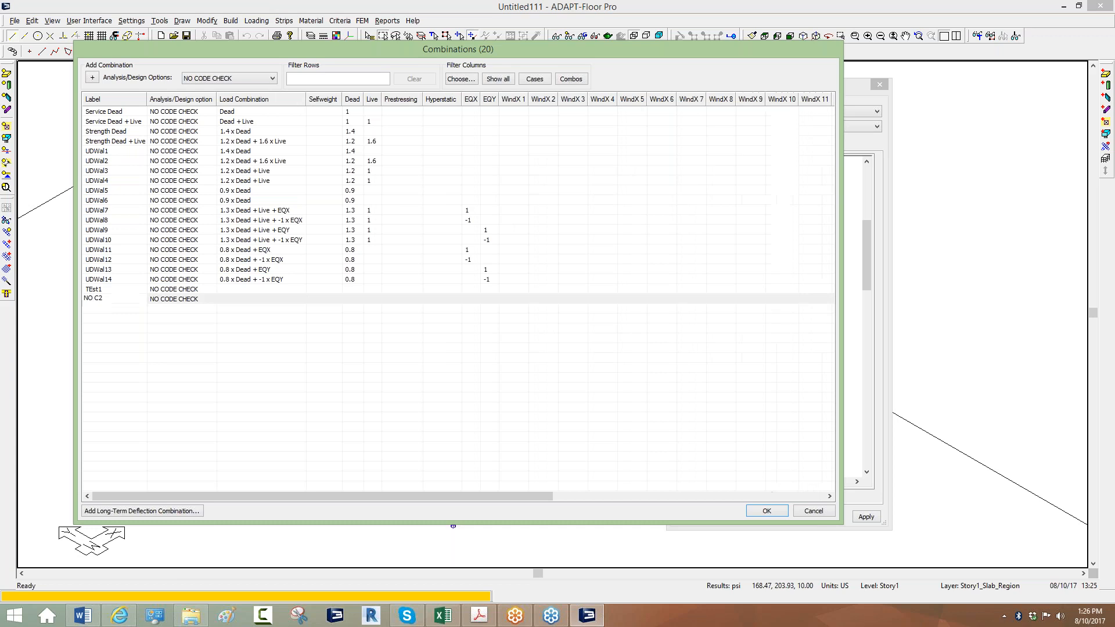
text(Test2)
key(Return)
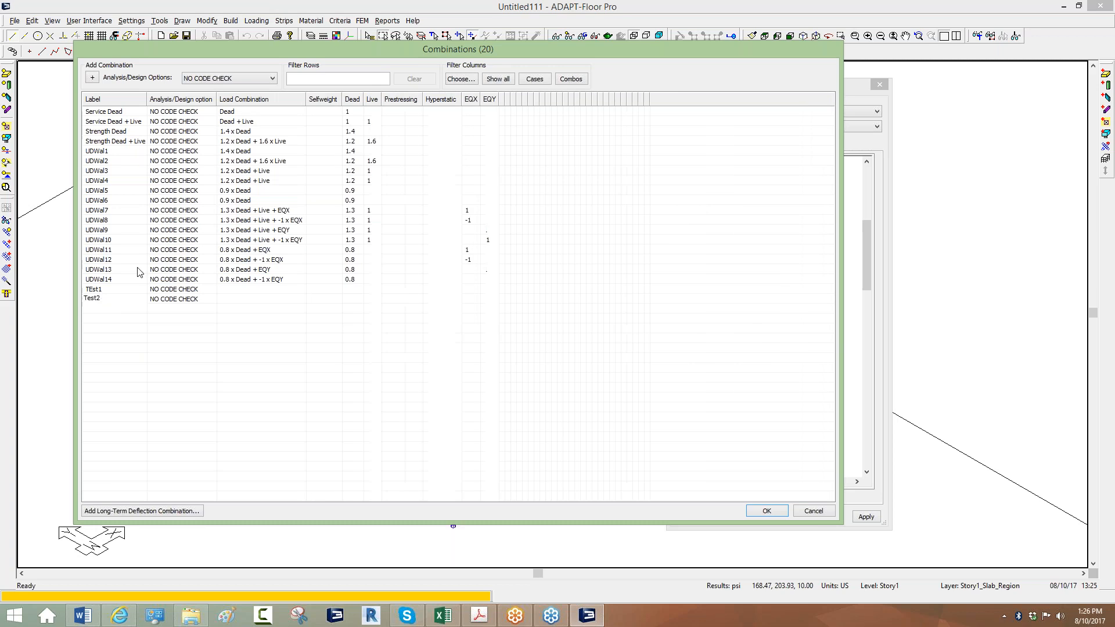
Give TEst1 an EQX factor and Test2 a WindX 1 factor of 1, then accept.
click(540, 79)
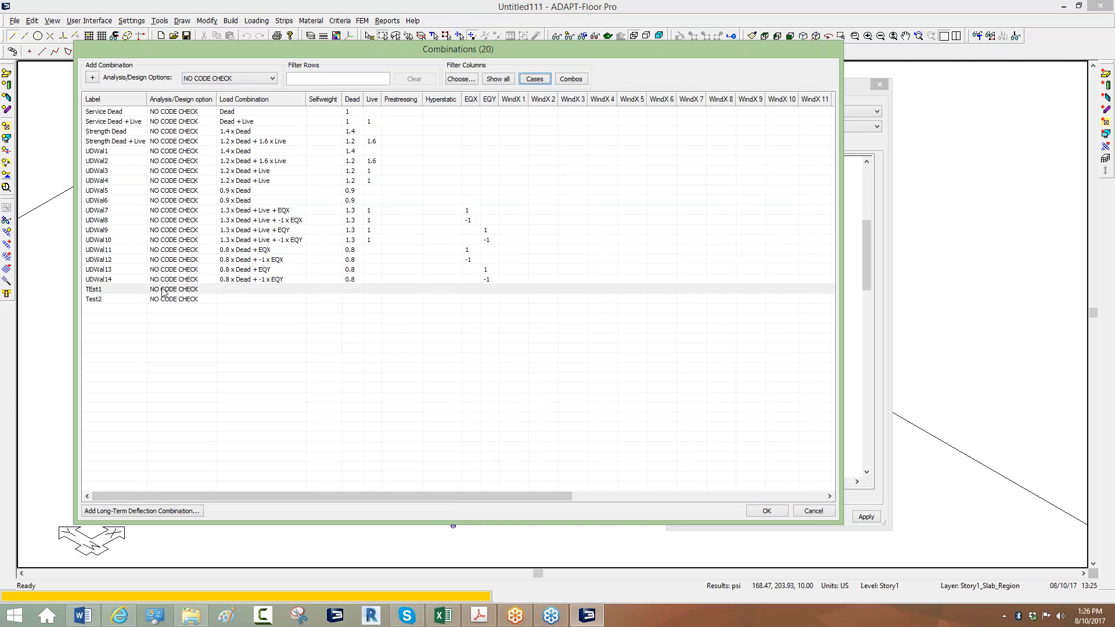
click(470, 289)
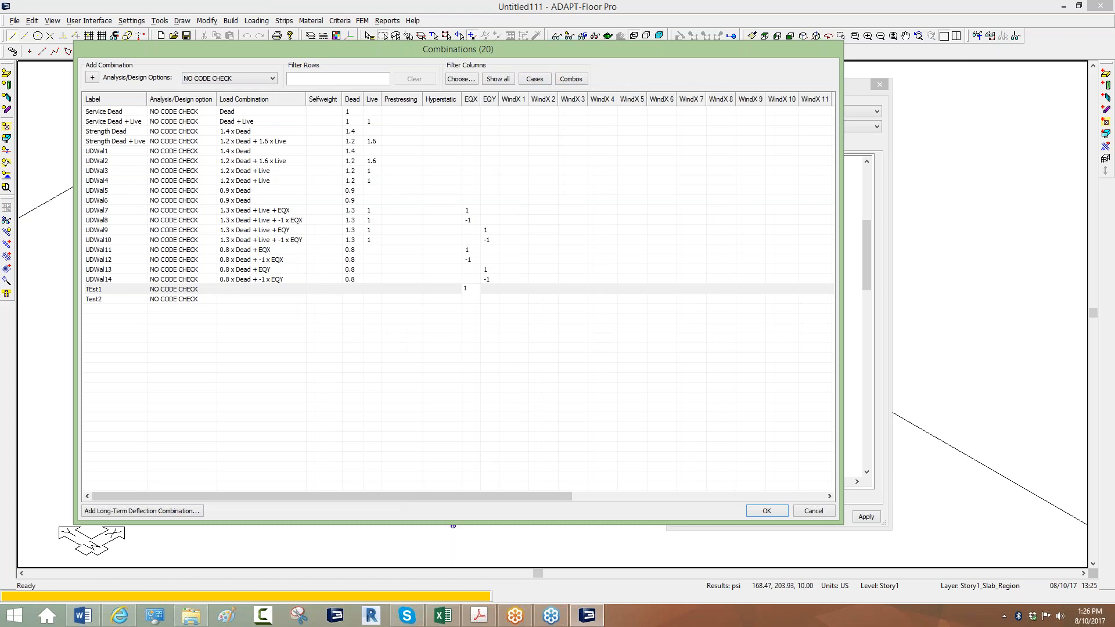
click(536, 300)
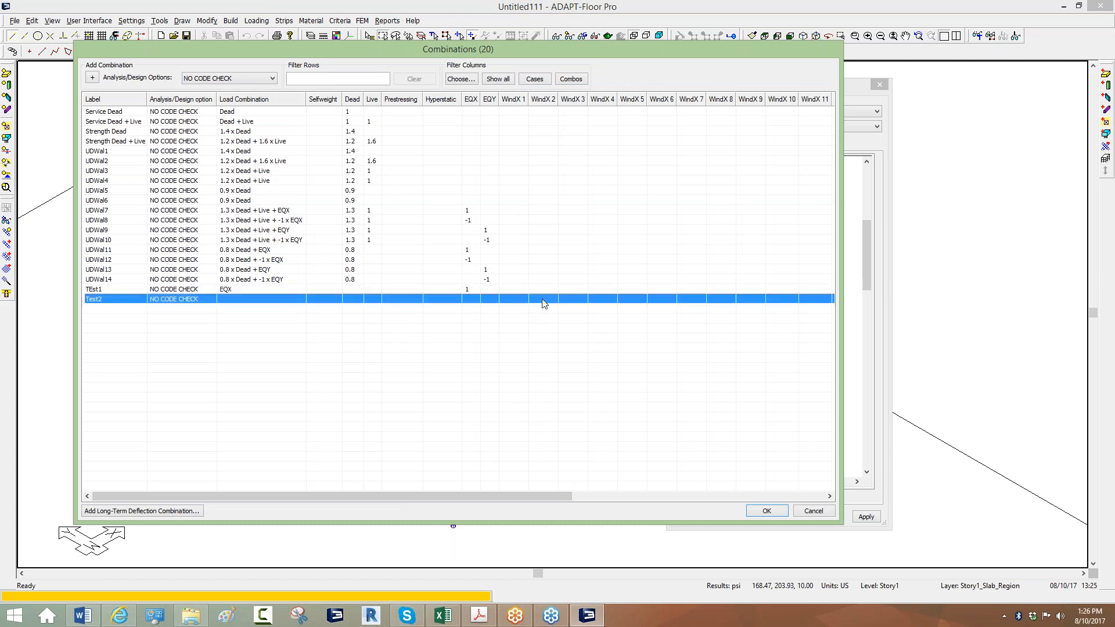
click(509, 300)
text(1)
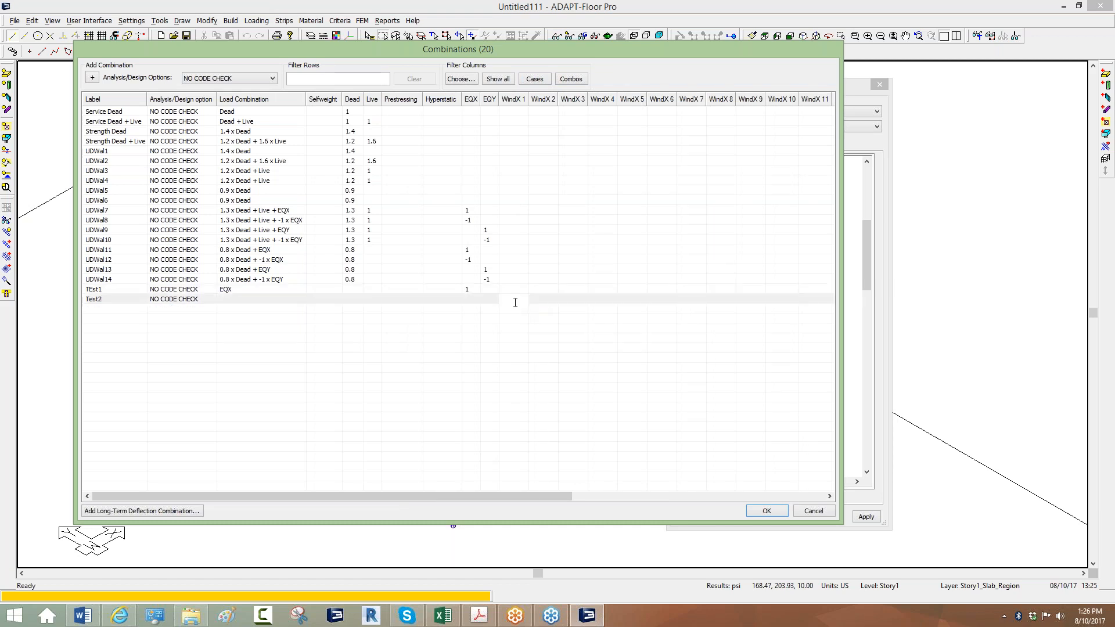
key(Return)
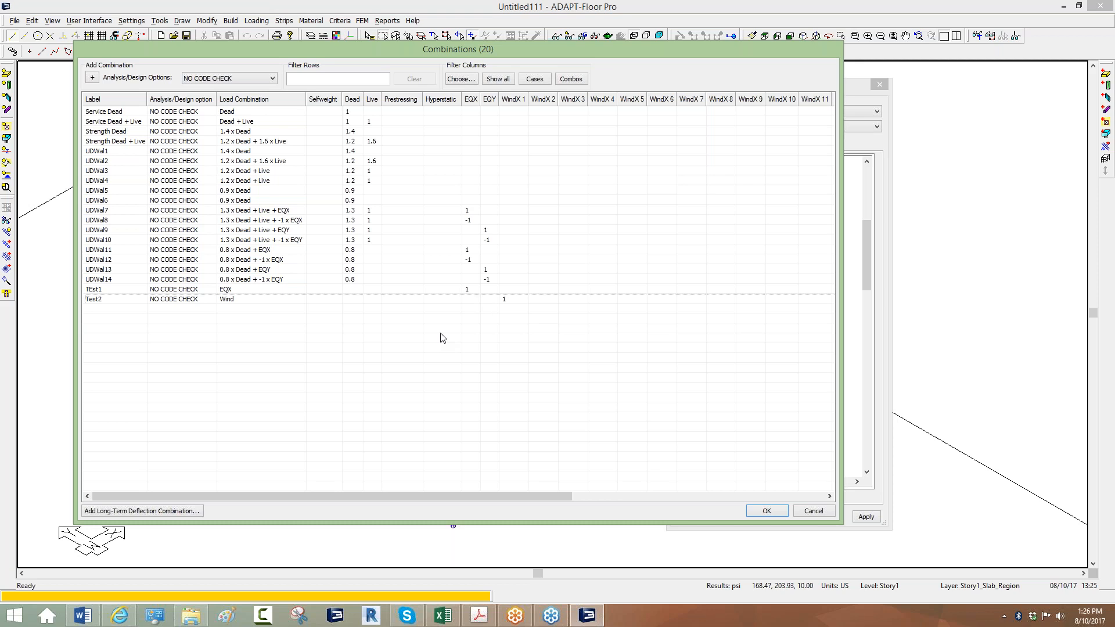
click(308, 289)
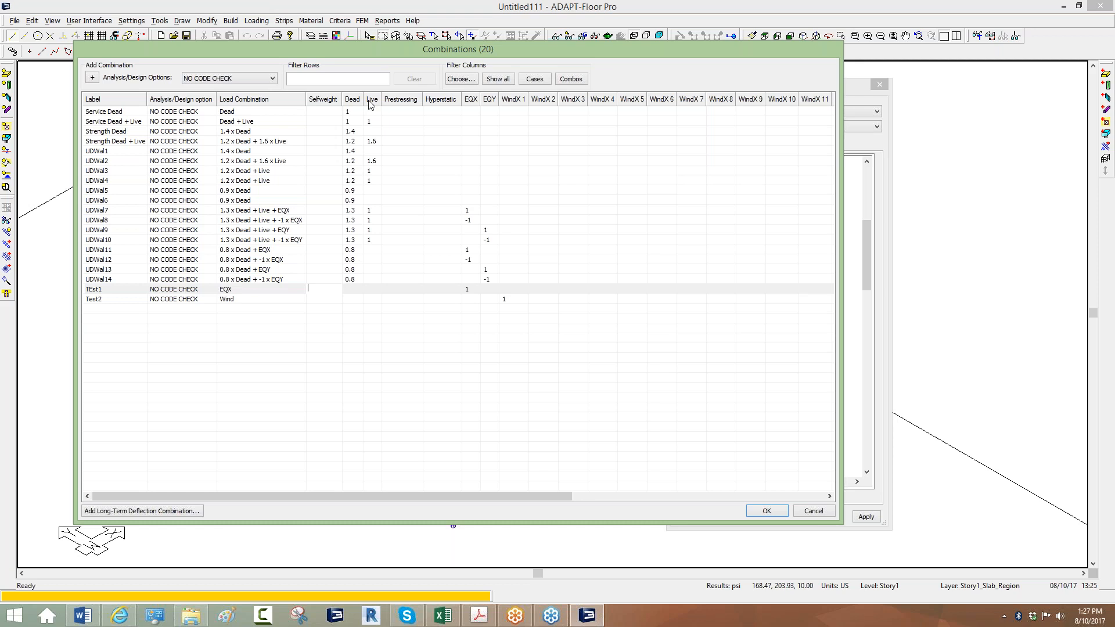
click(351, 314)
click(487, 301)
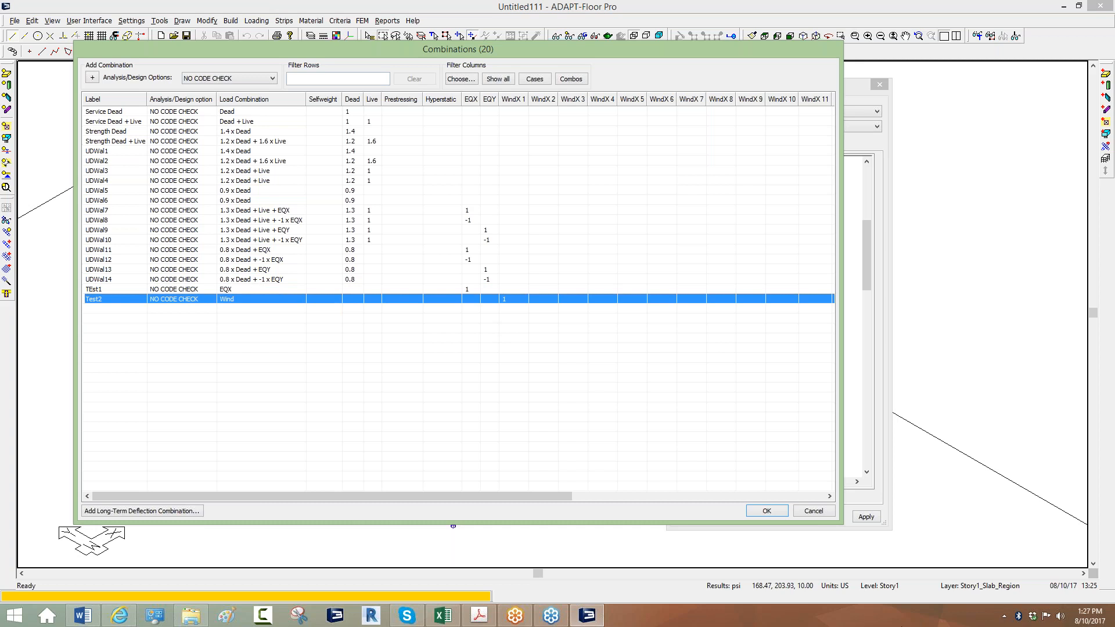
click(775, 509)
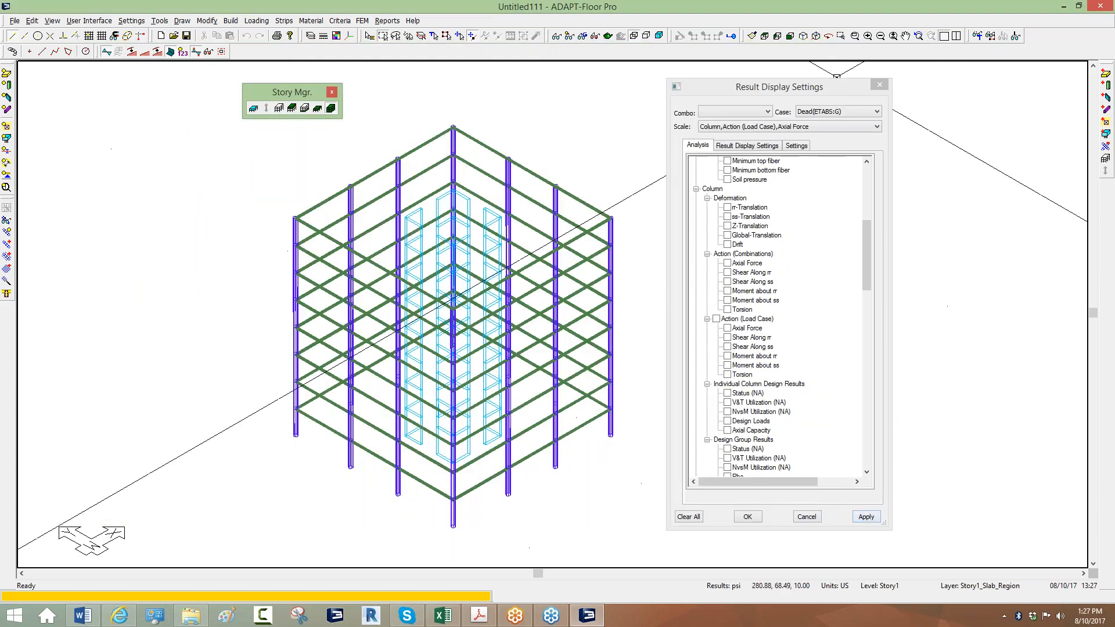
Generate the automatic finite element mesh with a 5 ft cell size.
click(879, 85)
scroll(584, 280, down, 1)
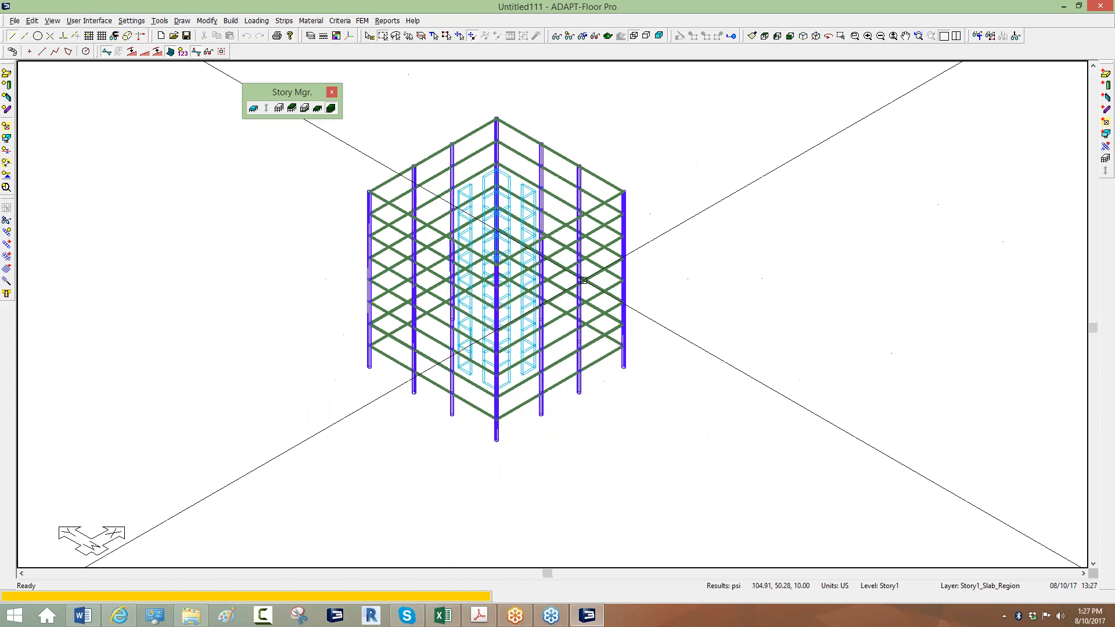
click(363, 21)
click(401, 42)
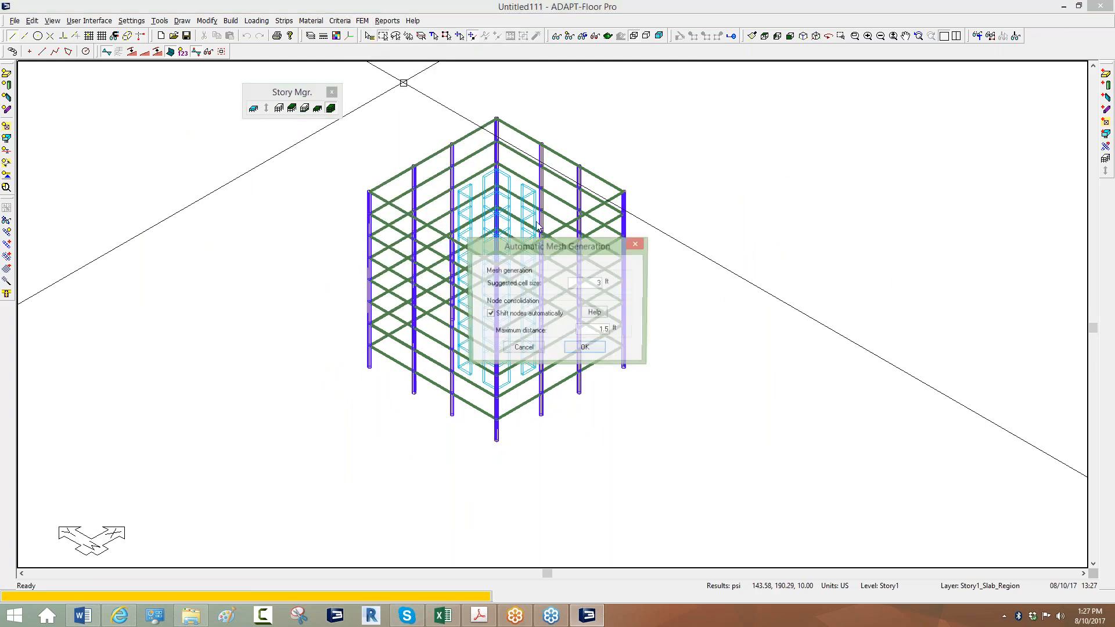
double_click(584, 286)
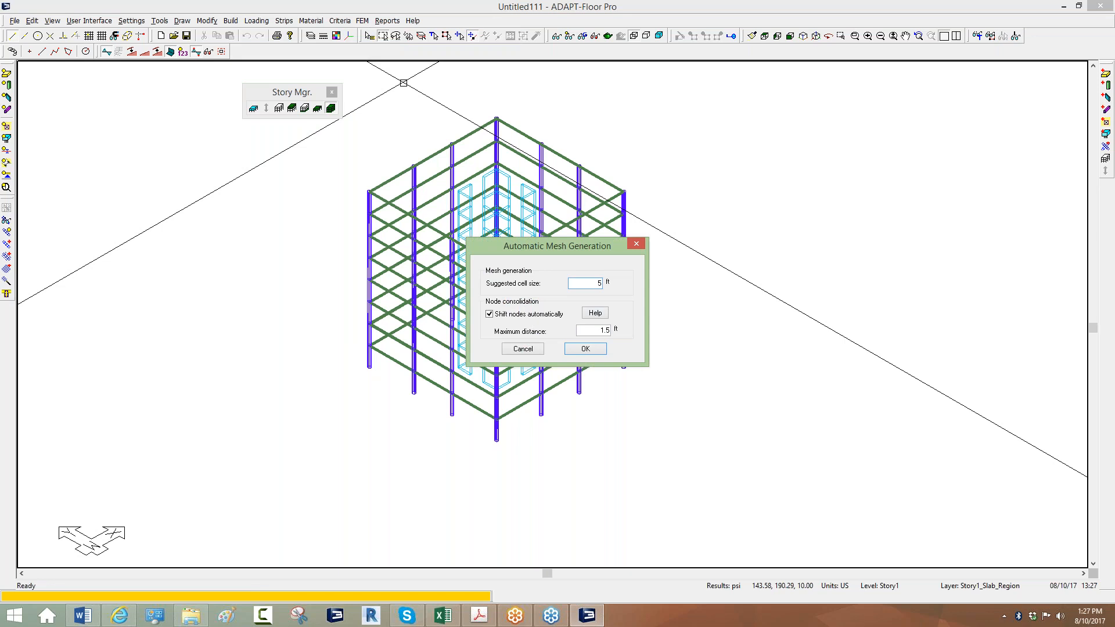
text(5)
click(592, 349)
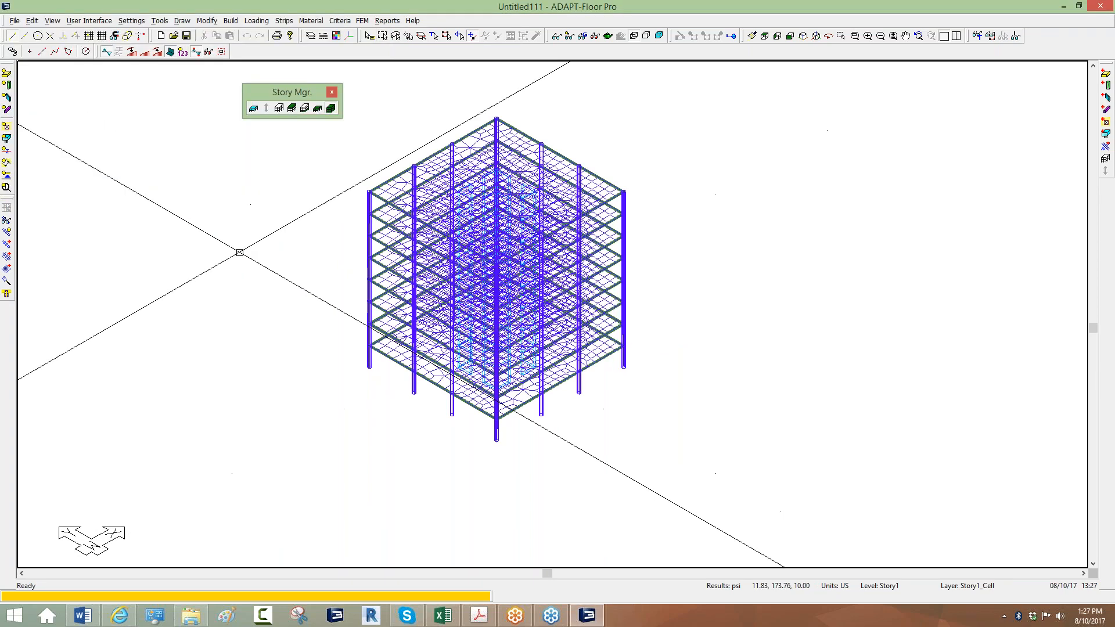
Save the meshed model under the new name Model1.adm.
click(15, 20)
click(30, 73)
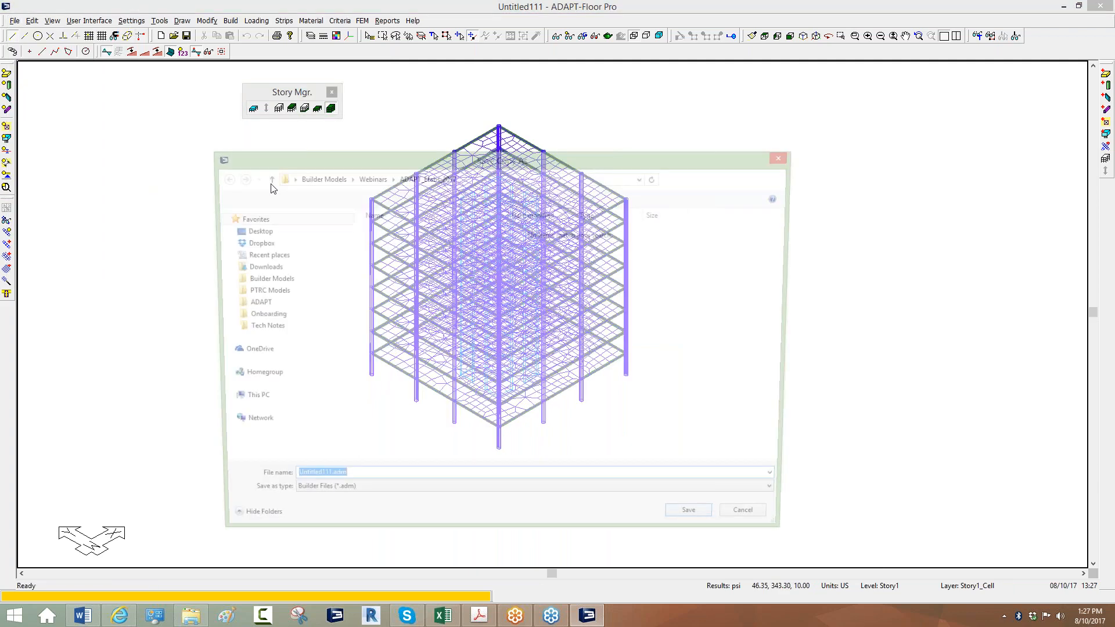
text(Model1)
key(Return)
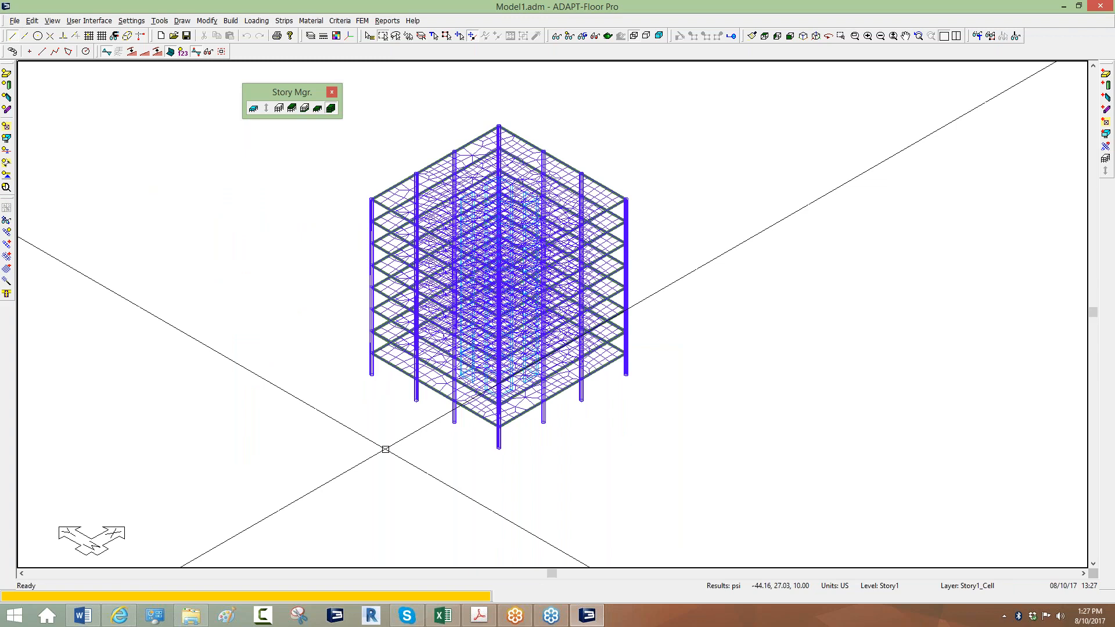
middle_drag(508, 122, 499, 133)
scroll(499, 133, up, 1)
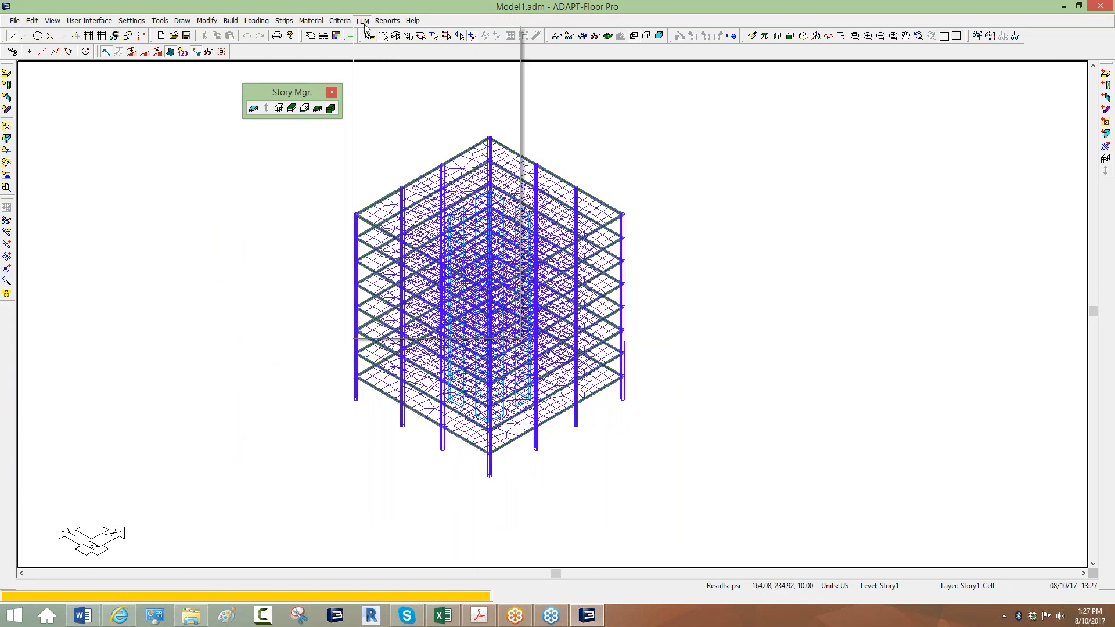
click(363, 21)
click(374, 117)
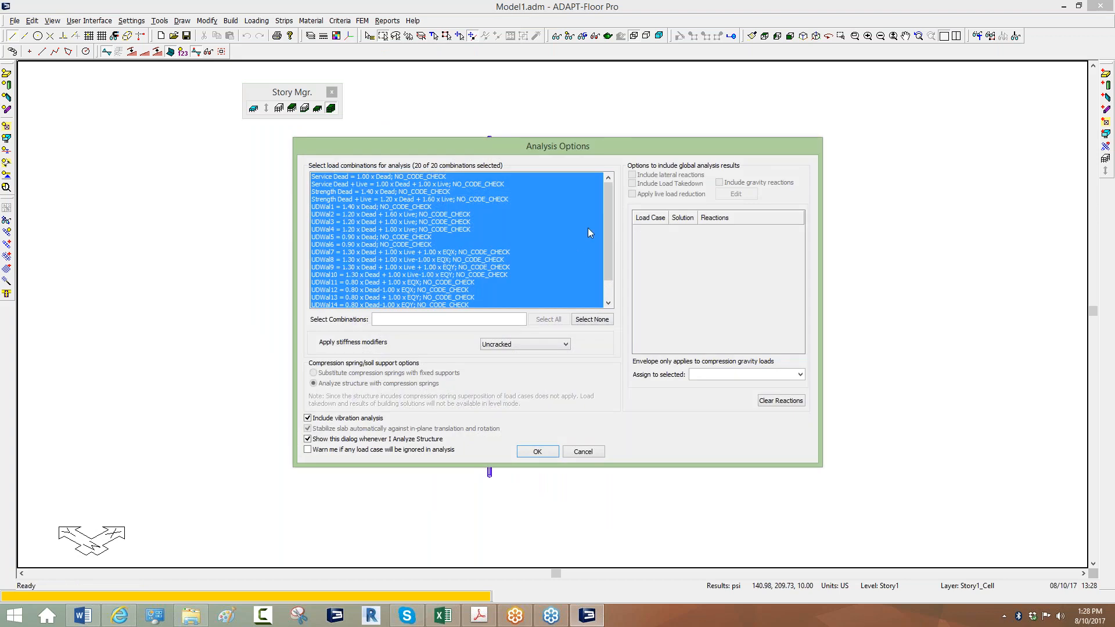
scroll(604, 218, down, 1)
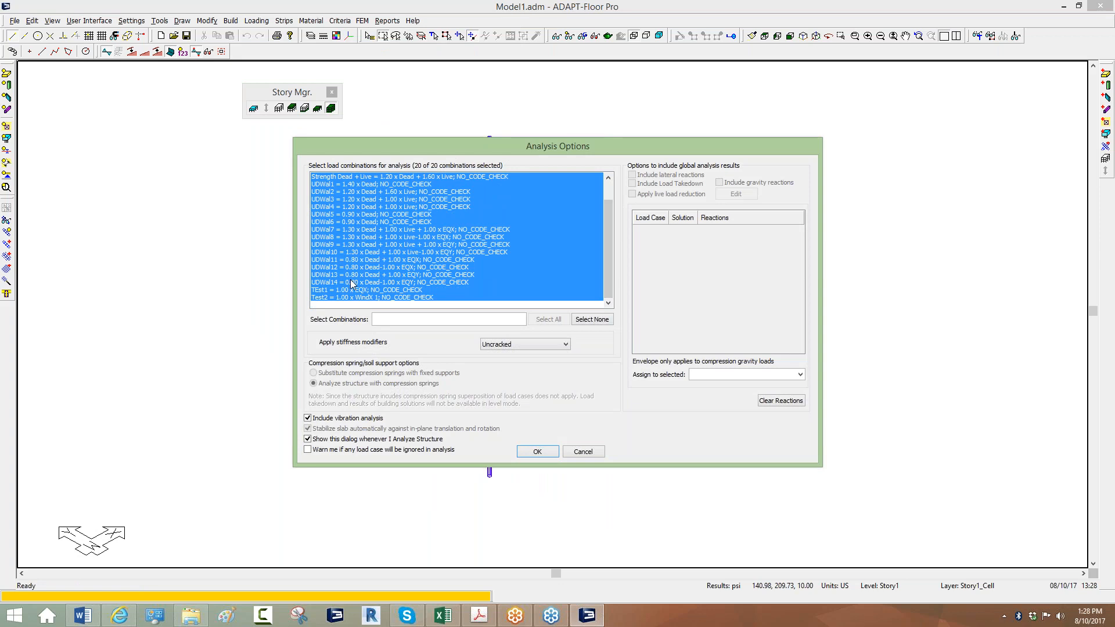
click(351, 282)
shift+click(332, 298)
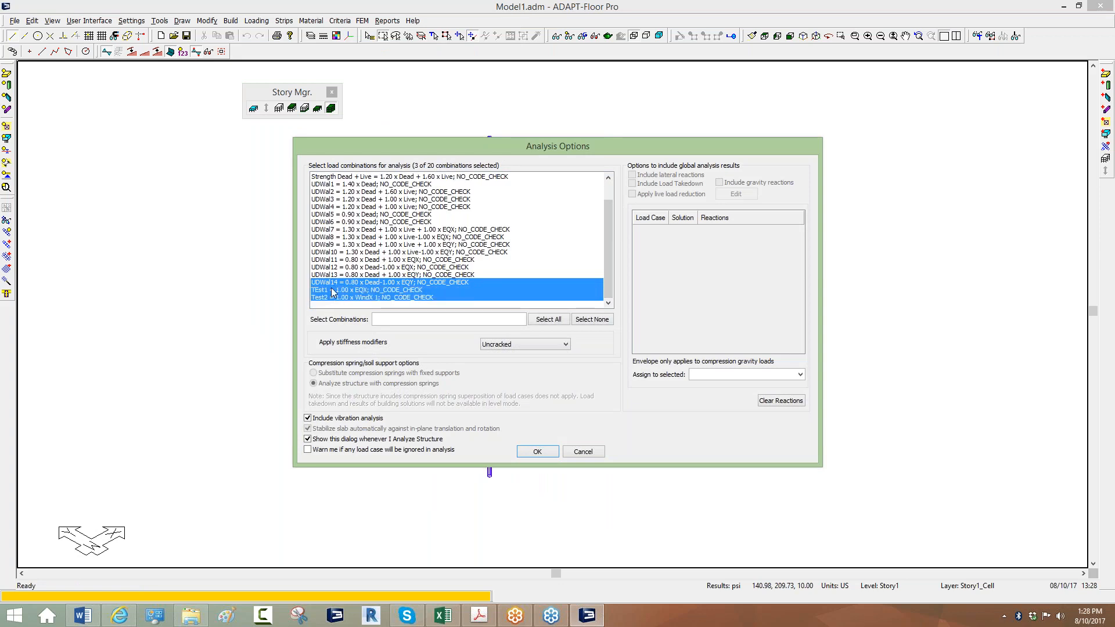
click(332, 291)
shift+click(331, 298)
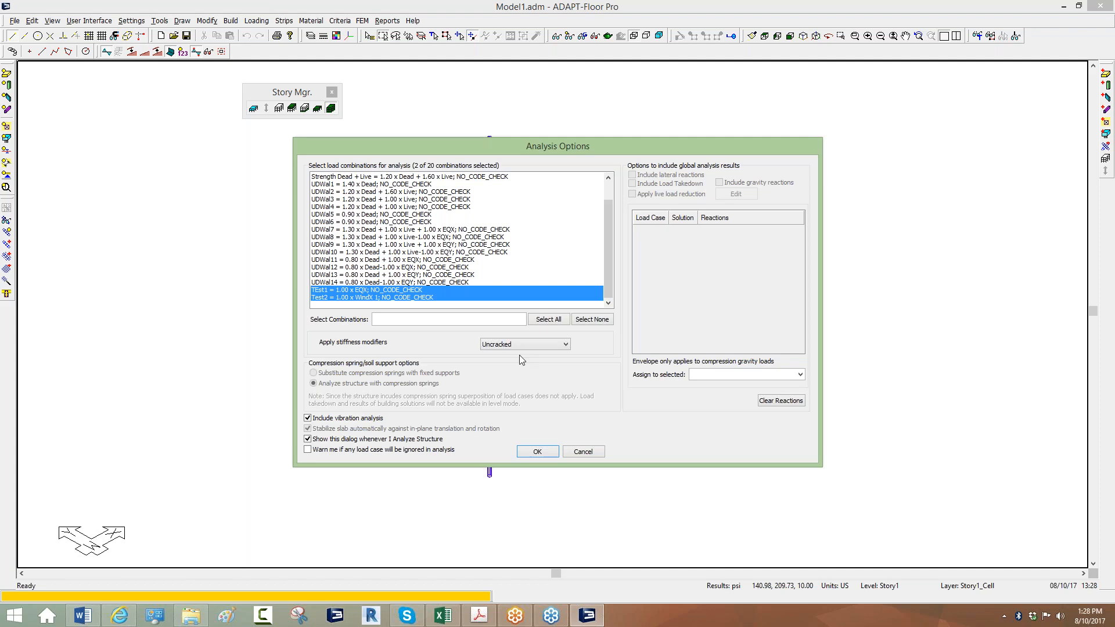
click(583, 452)
scroll(362, 238, up, 5)
click(378, 213)
In a column's stiffness modifiers, add a new usage named Stiffness50 below Uncracked.
double_click(375, 190)
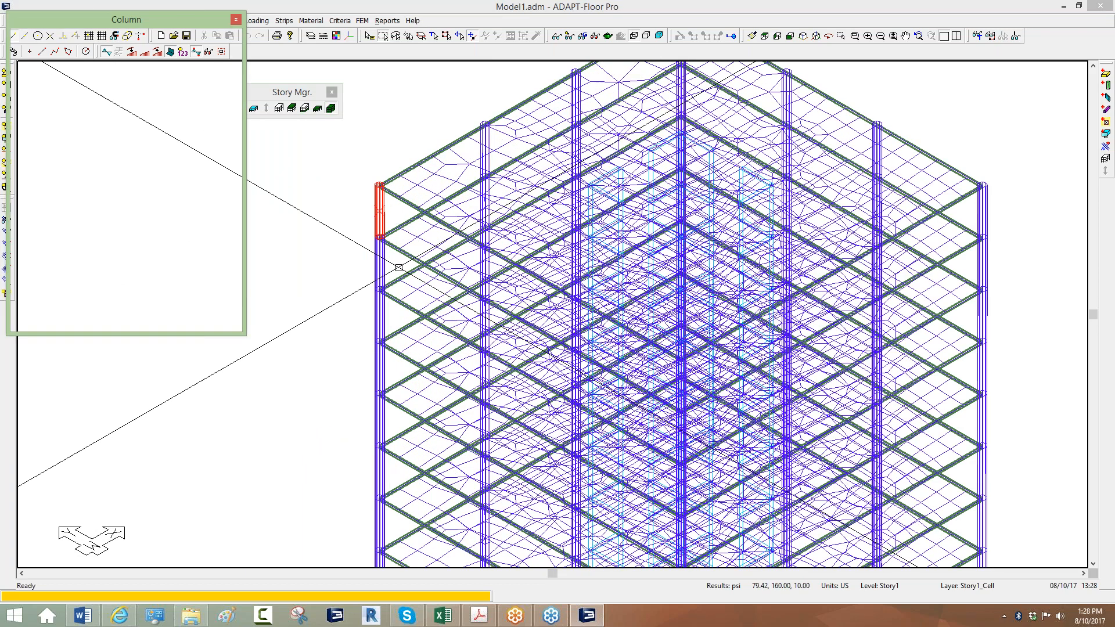
click(156, 56)
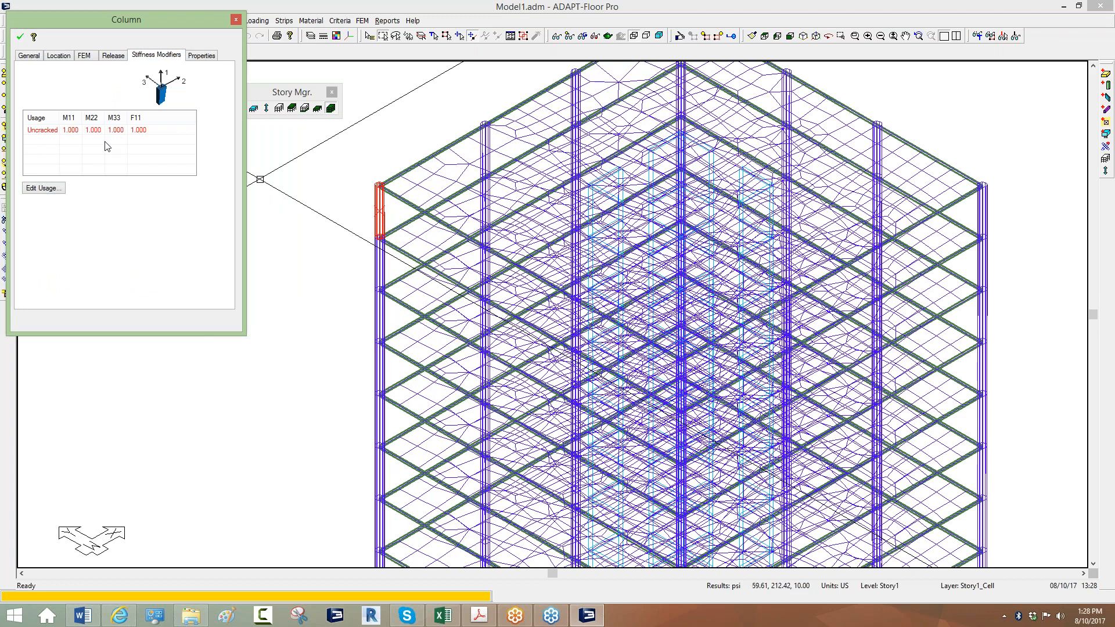
click(44, 188)
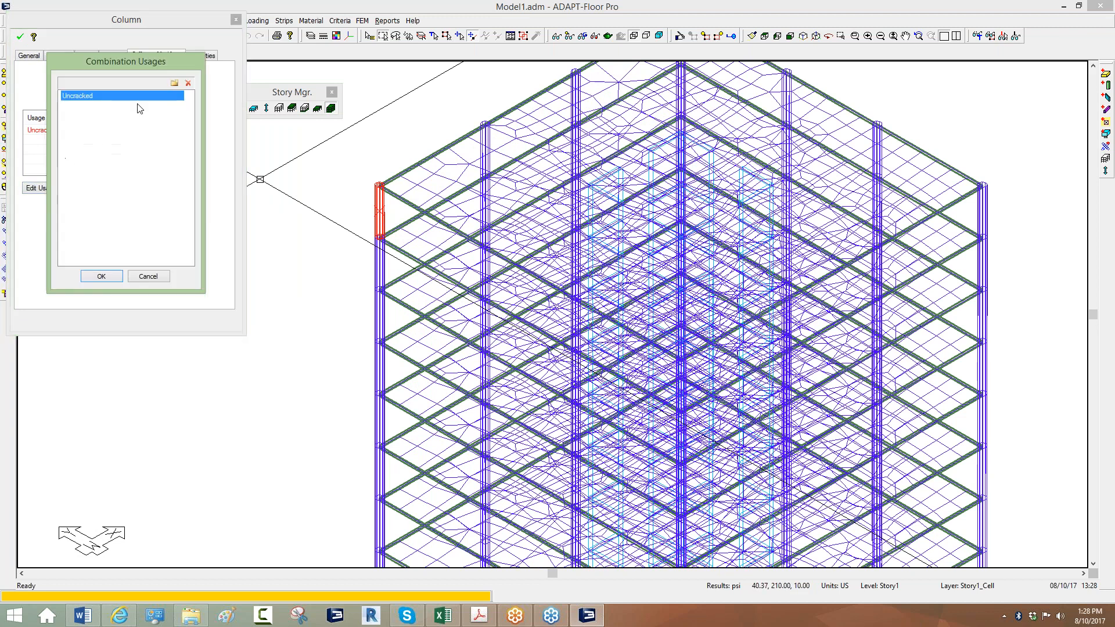
click(175, 83)
text(Stiffness509)
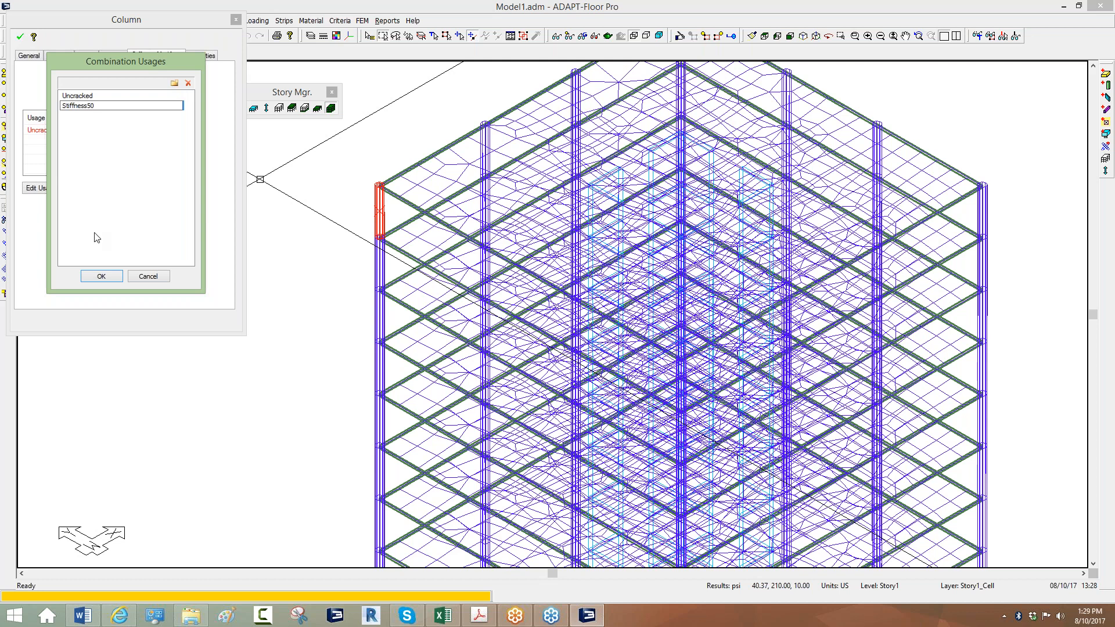
click(101, 276)
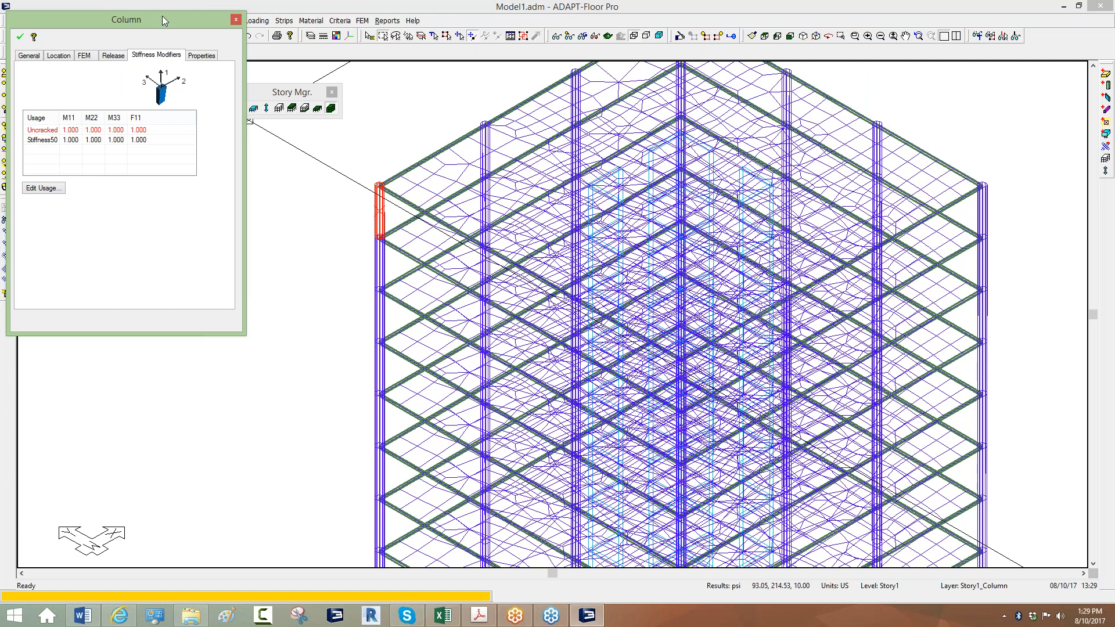
Close the Column properties window to show the whole meshed tower again.
click(235, 21)
scroll(295, 230, down, 5)
scroll(263, 247, up, 2)
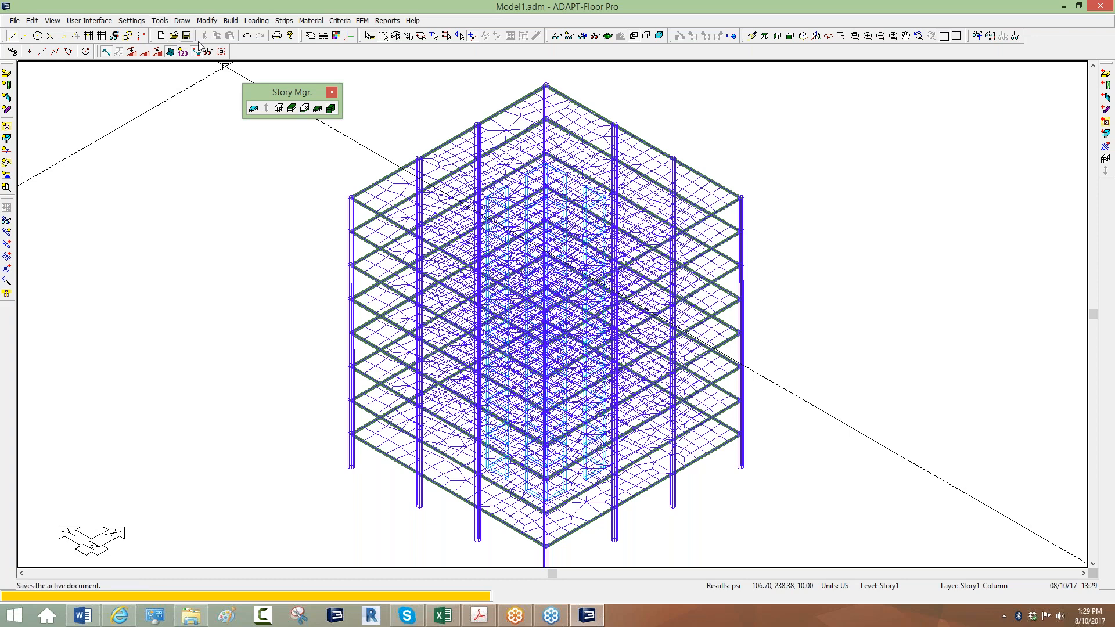
click(434, 36)
Select all columns by type and enable stiffness editing in Modify Item Properties.
click(500, 174)
click(594, 168)
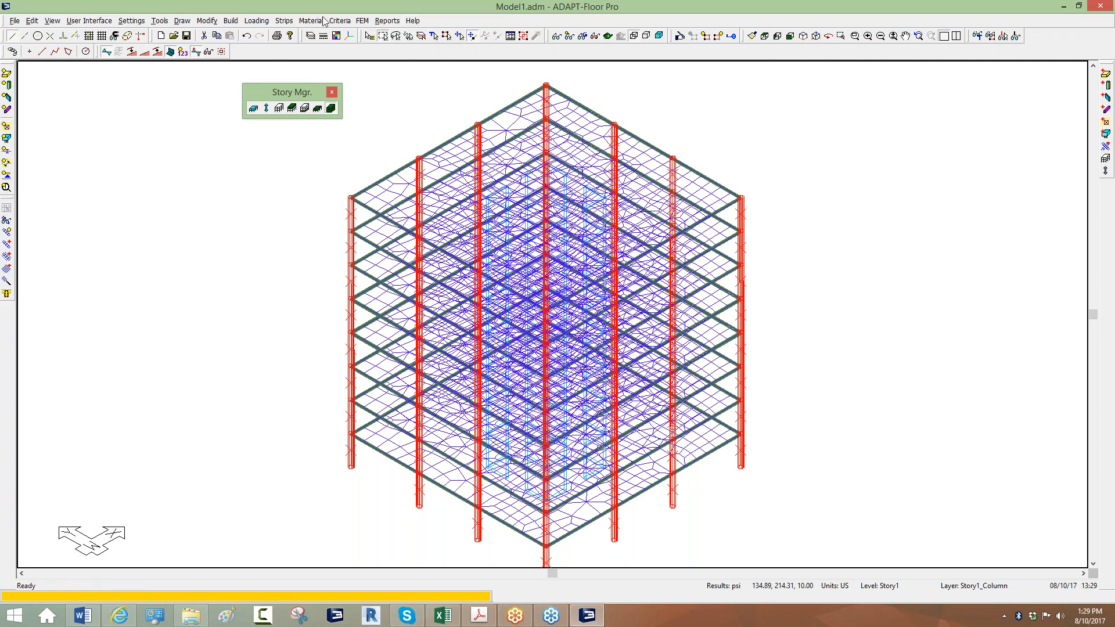
click(207, 21)
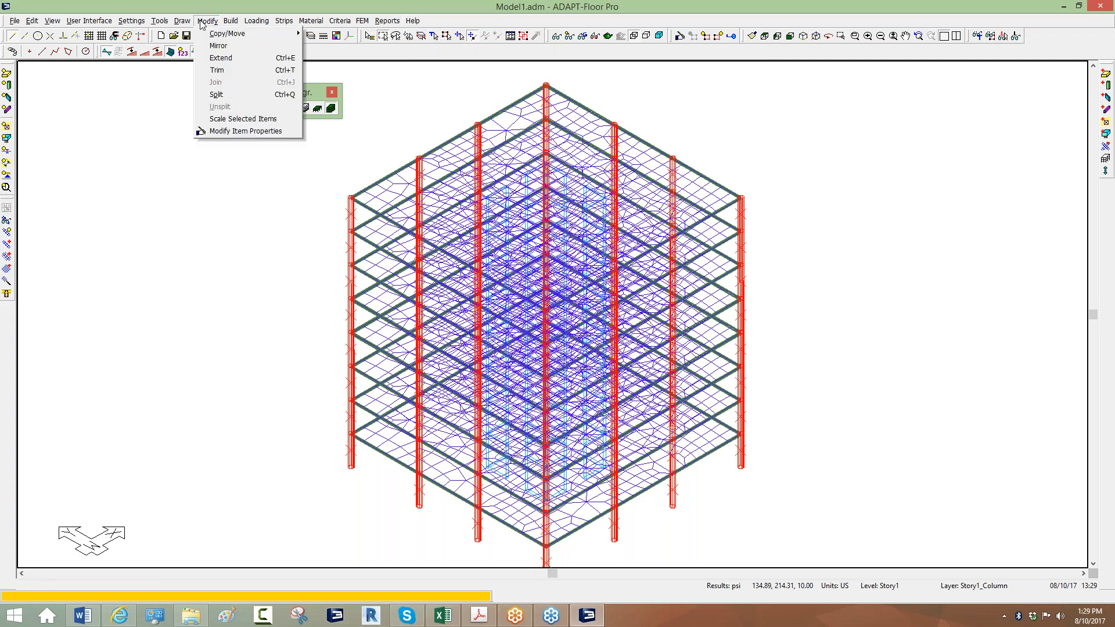
click(226, 131)
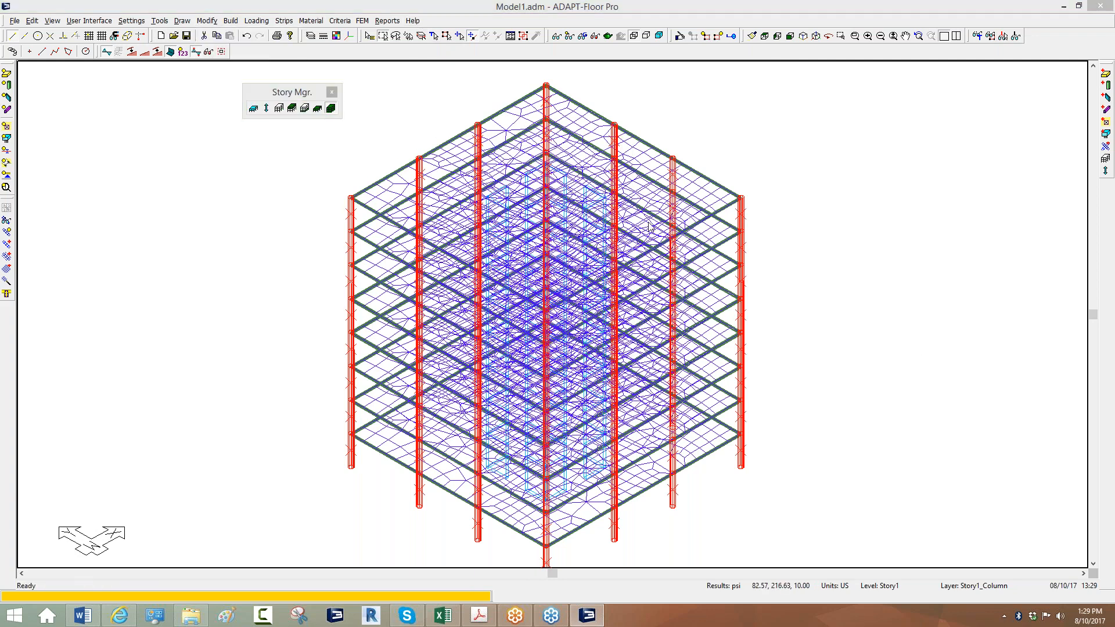
click(599, 140)
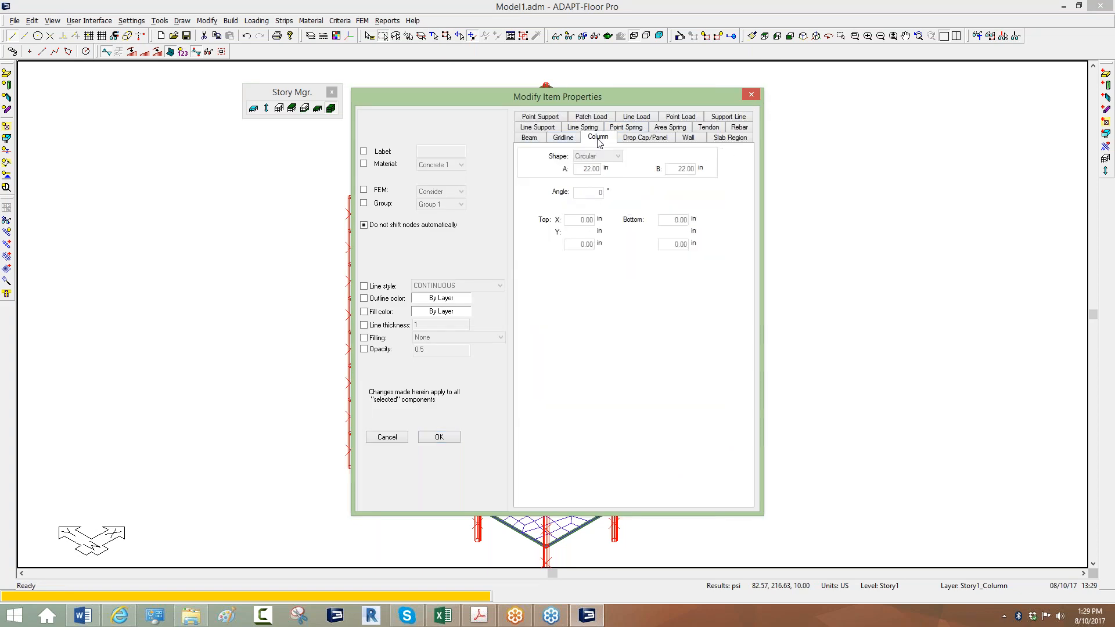
click(523, 388)
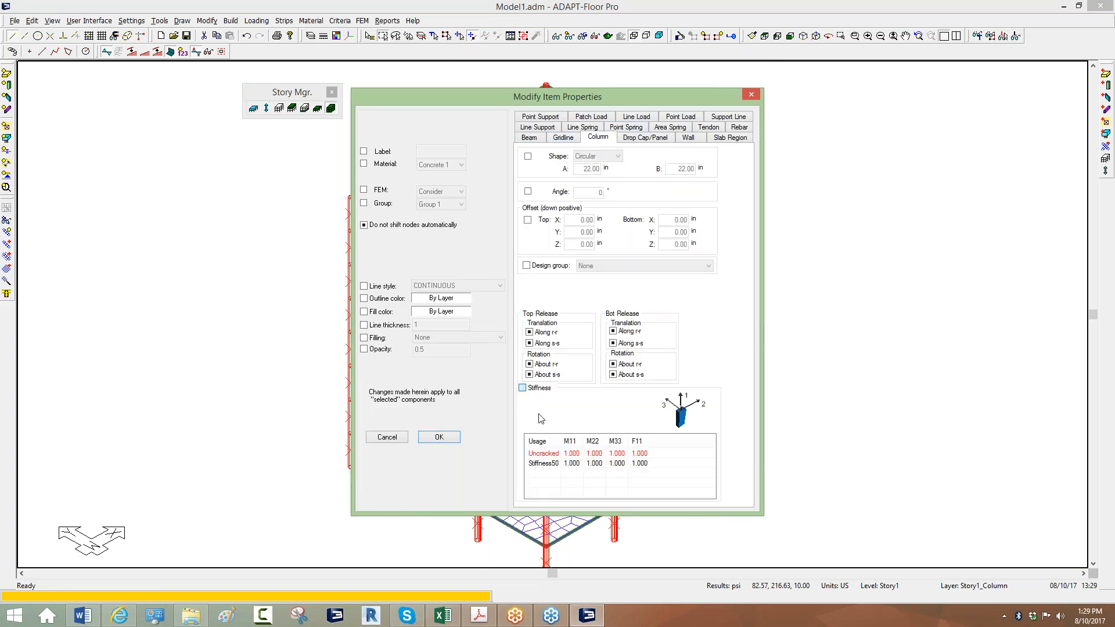
Enter 0.5 for Stiffness50 M11, M22, M33 and F11 and apply to all columns.
click(575, 465)
text(0.5)
click(595, 464)
text(0)
click(621, 464)
text(0)
click(648, 464)
text(0.5)
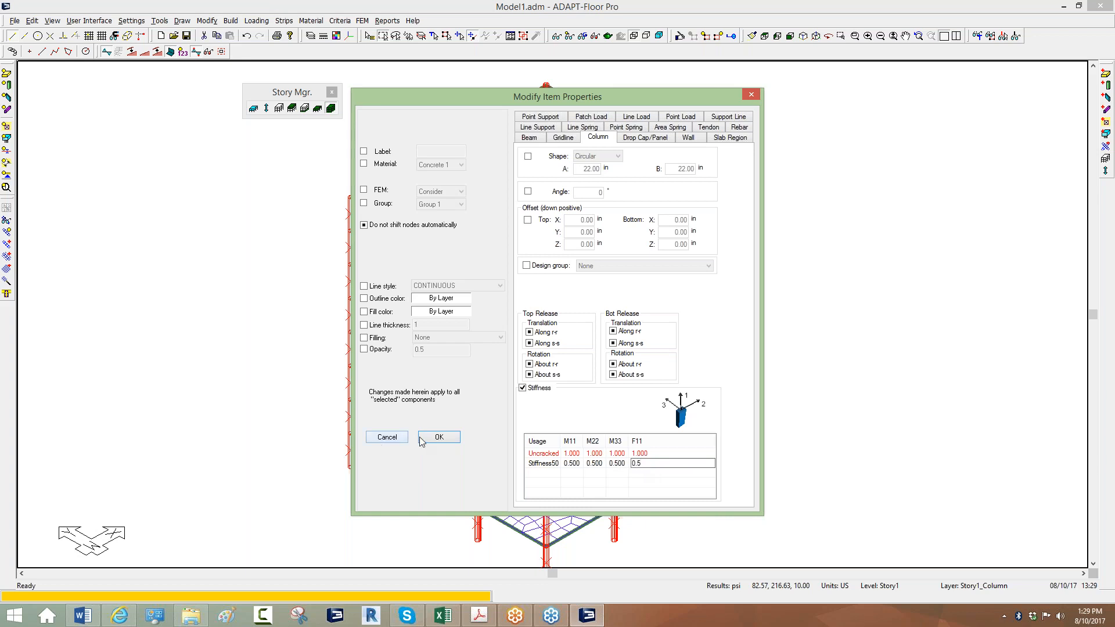
click(439, 437)
click(230, 453)
click(363, 20)
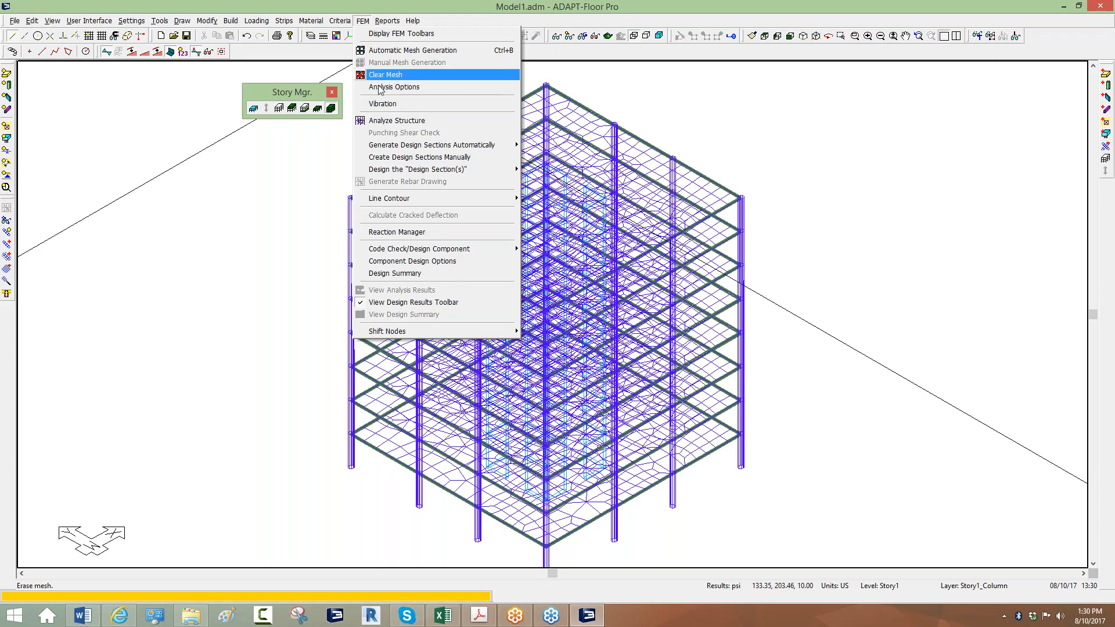
Run Analyze Structure on TEst1 and Test2 with Uncracked modifiers and vibration analysis off.
click(385, 120)
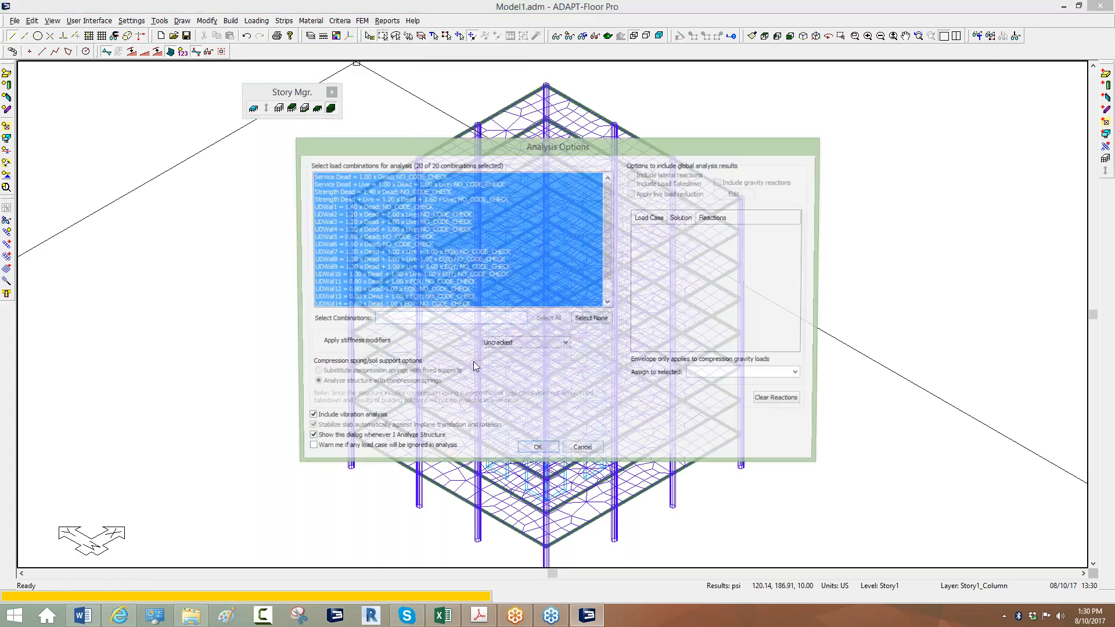
click(349, 222)
scroll(344, 278, down, 1)
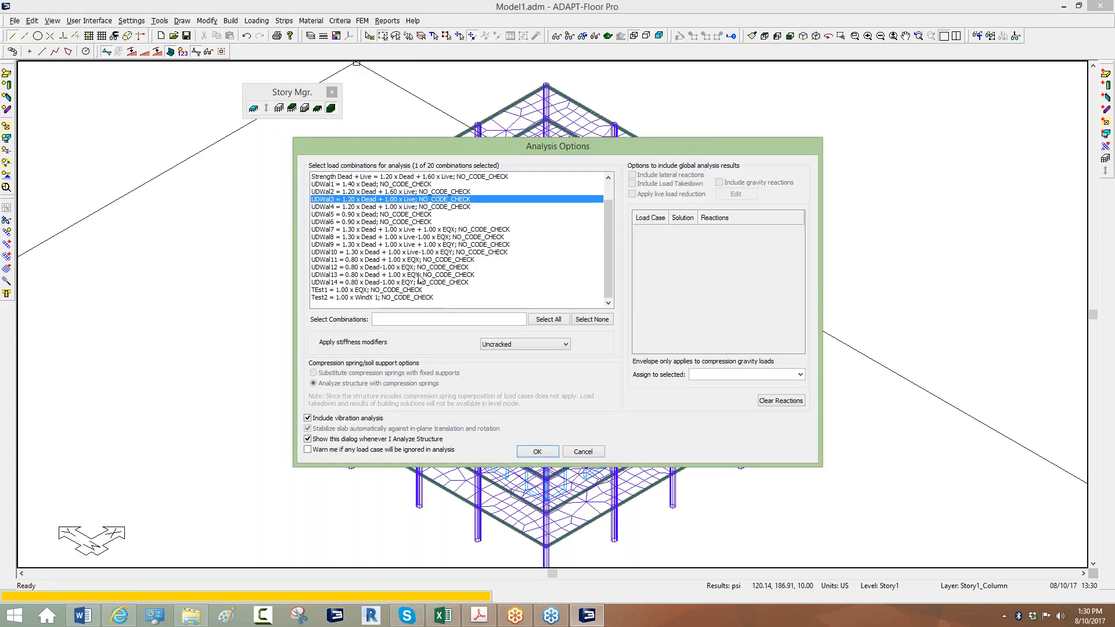
drag(345, 290, 345, 298)
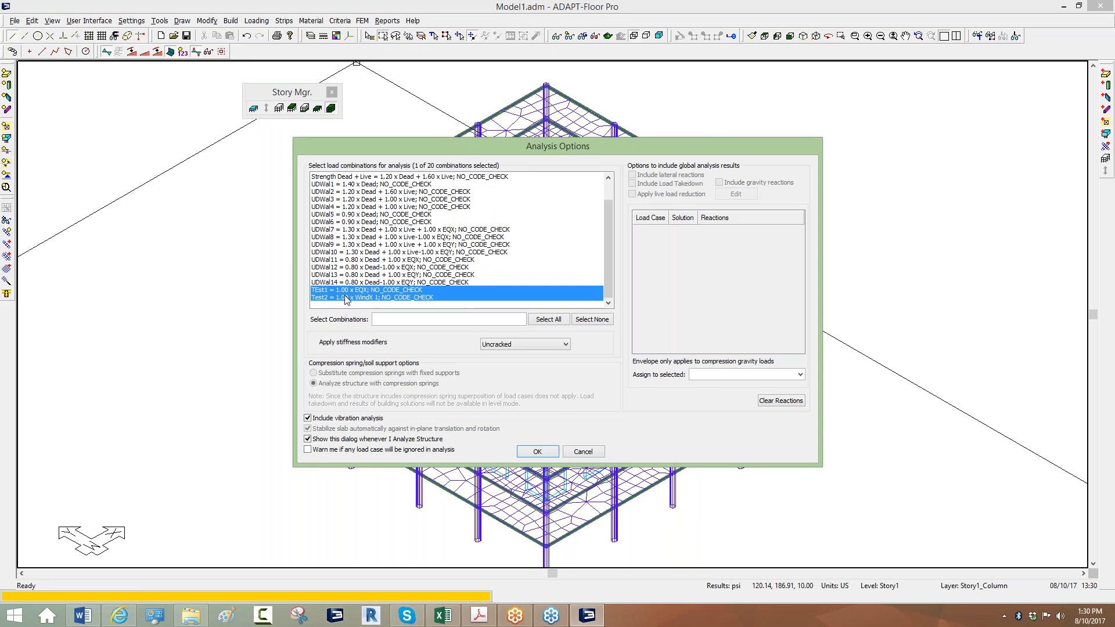
click(493, 346)
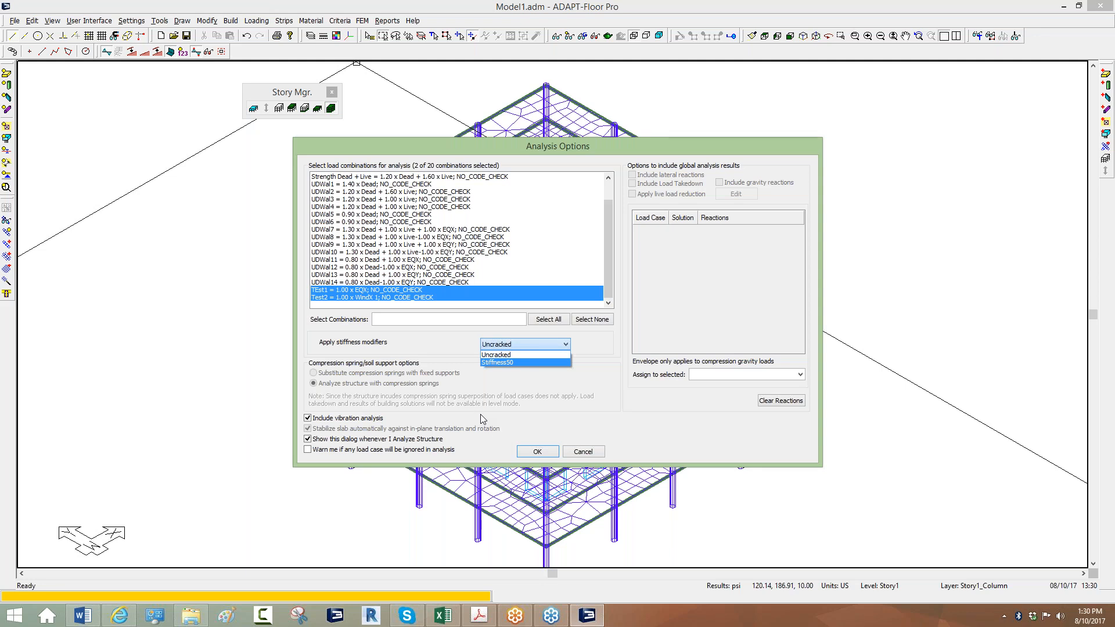
click(503, 355)
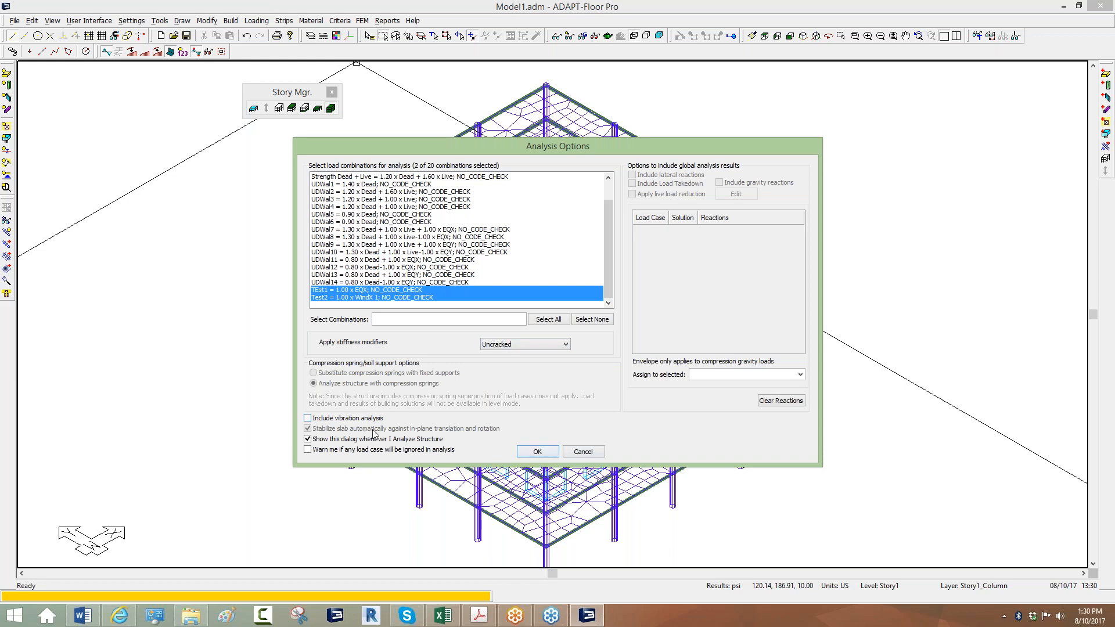
click(539, 457)
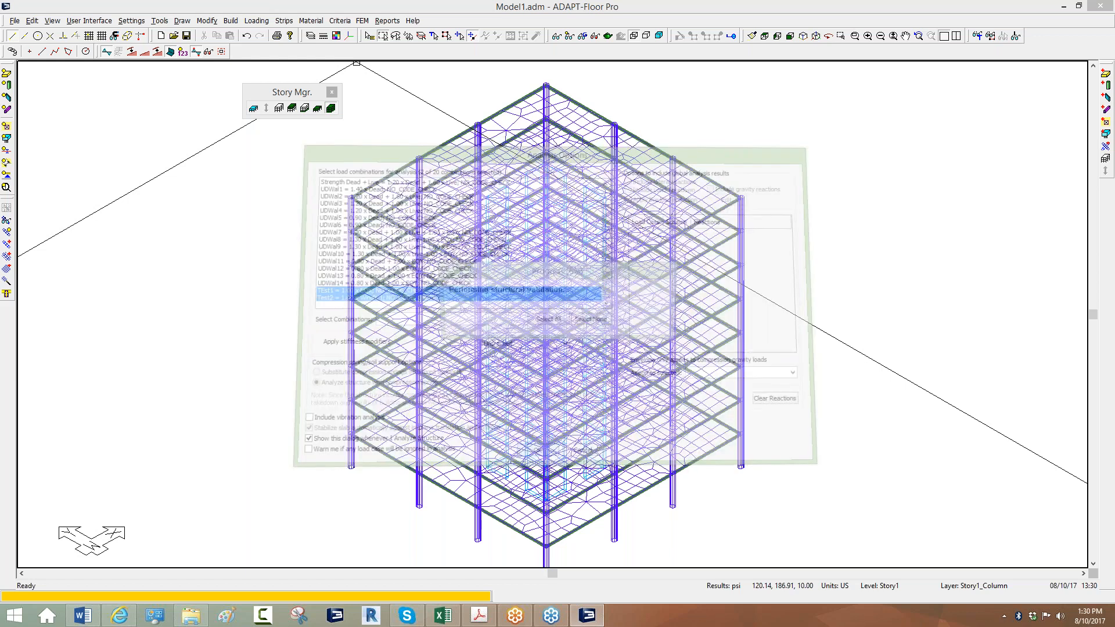
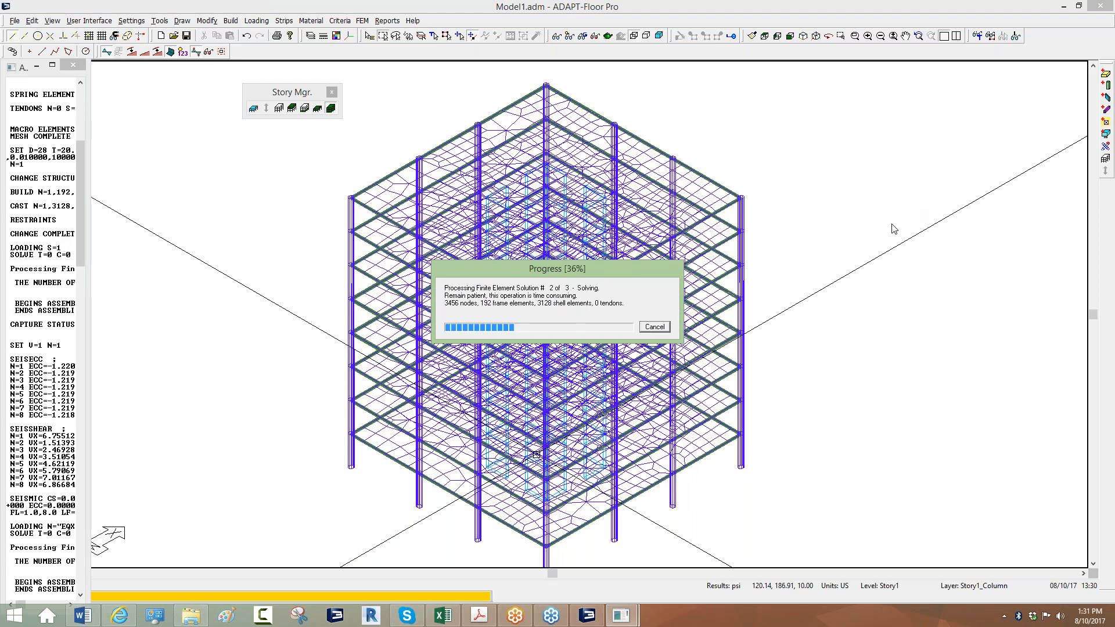
Widen the analysis log, let the run complete, and save the analysis solution.
drag(88, 212, 237, 213)
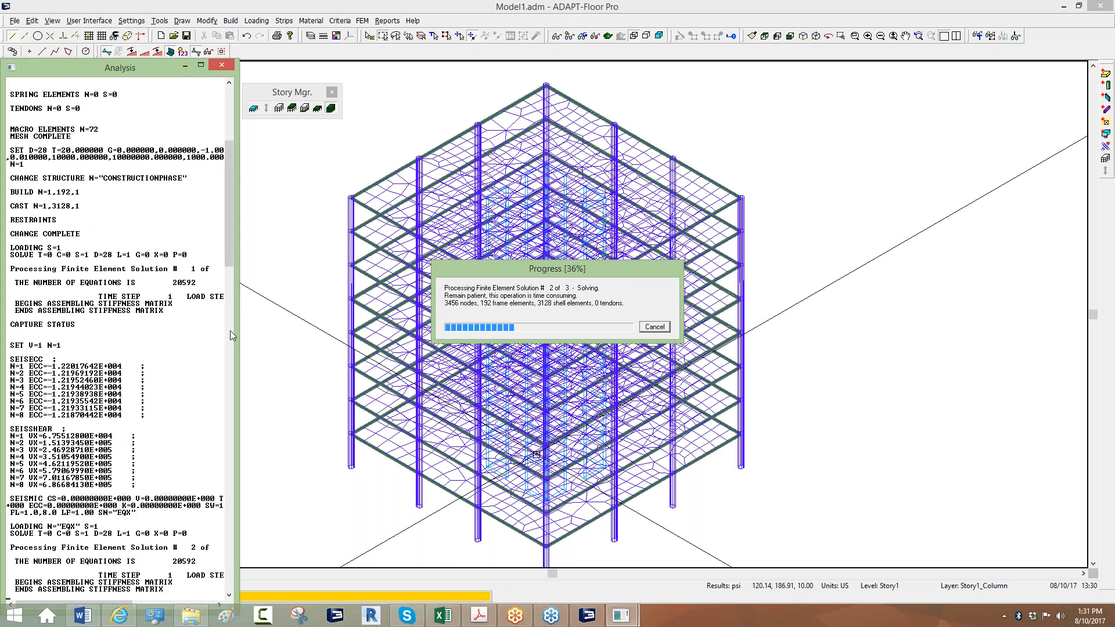
scroll(227, 174, down, 15)
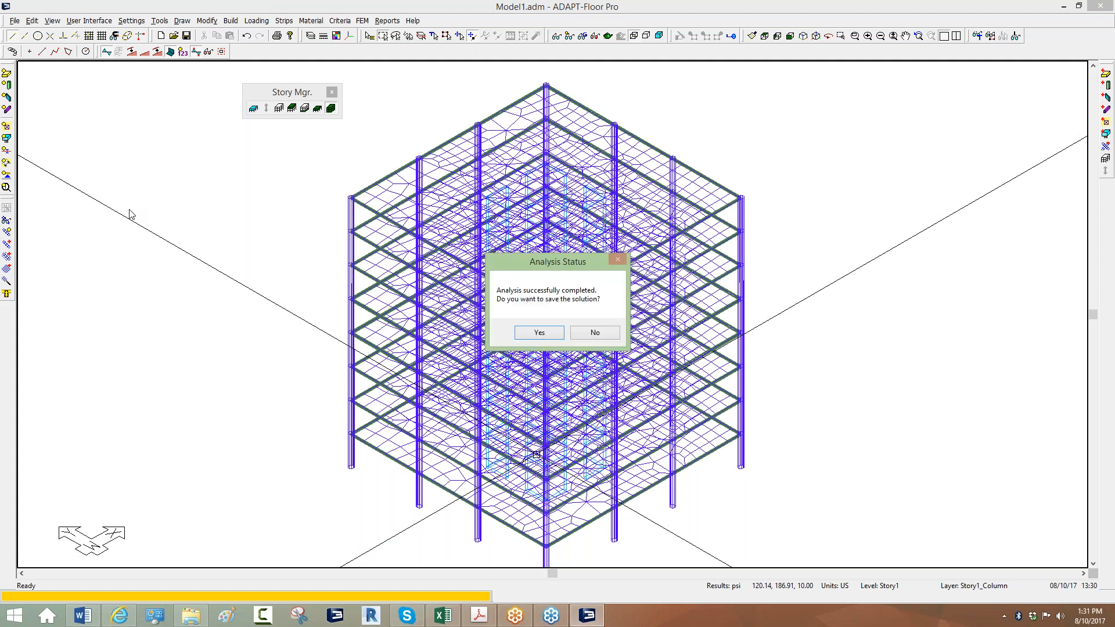
click(533, 333)
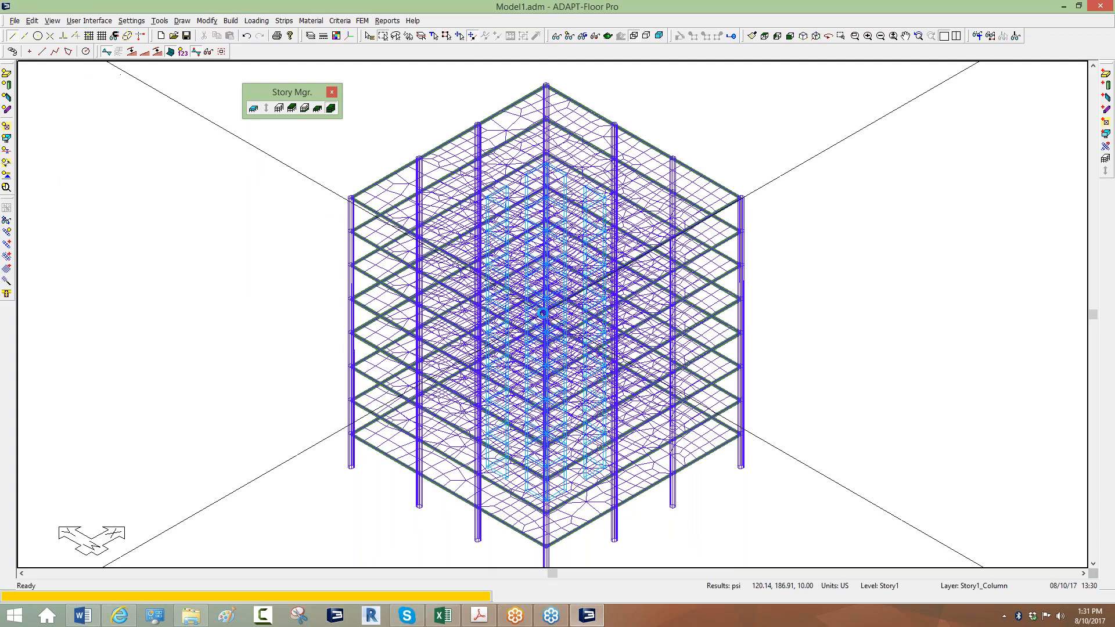
middle_drag(328, 367, 266, 361)
scroll(266, 356, down, 1)
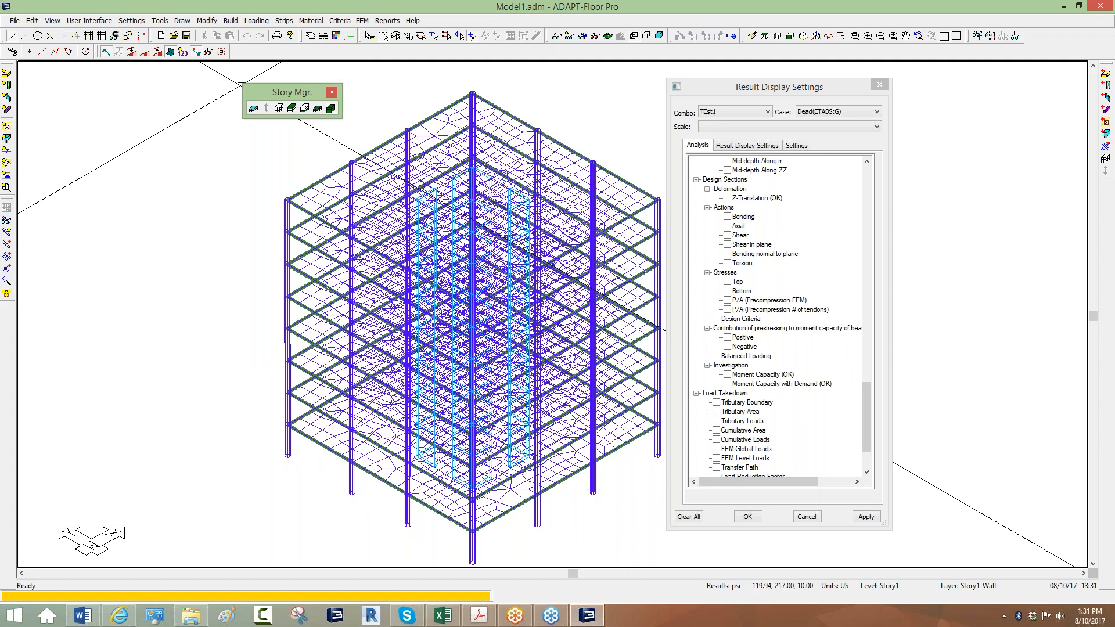
Return to the default display, keep combination TEst1, and hide beams and slabs.
click(571, 36)
click(730, 109)
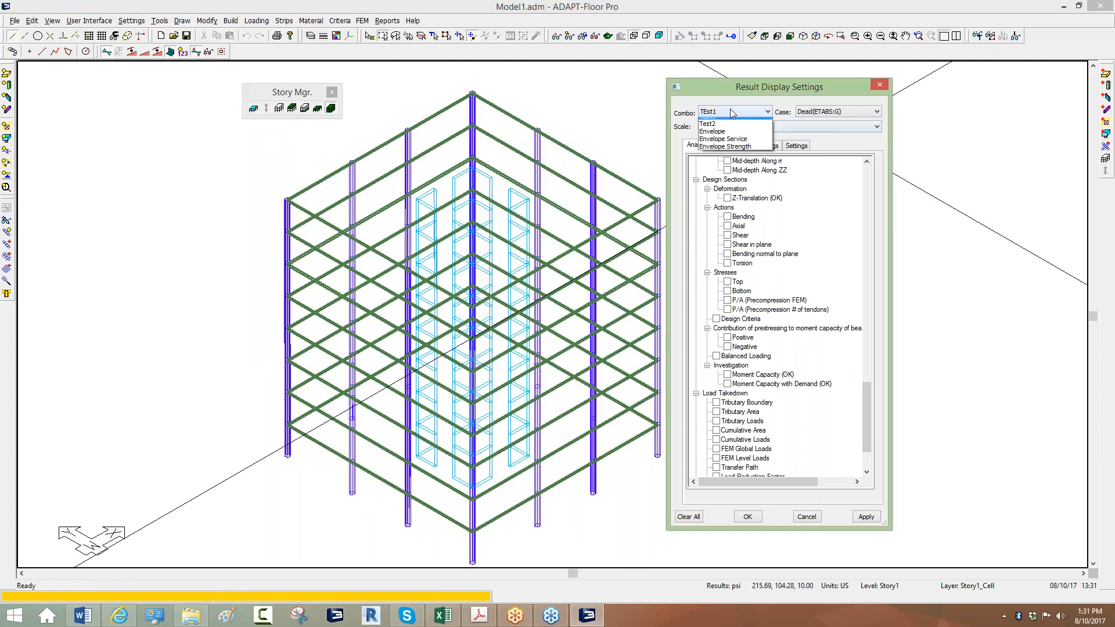
click(730, 109)
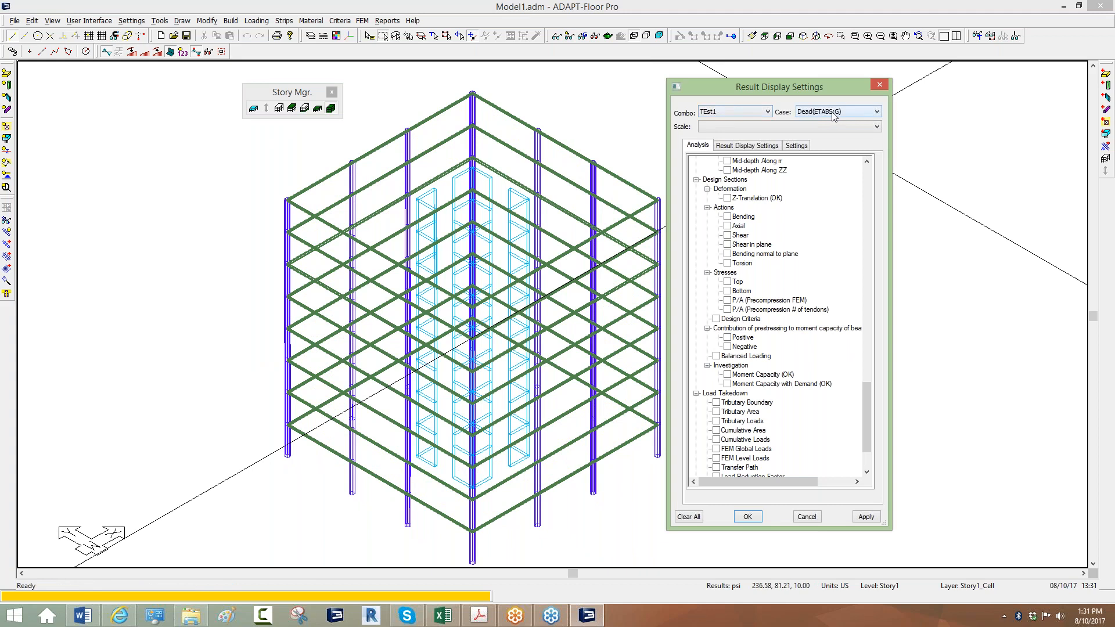
middle_drag(458, 360, 436, 372)
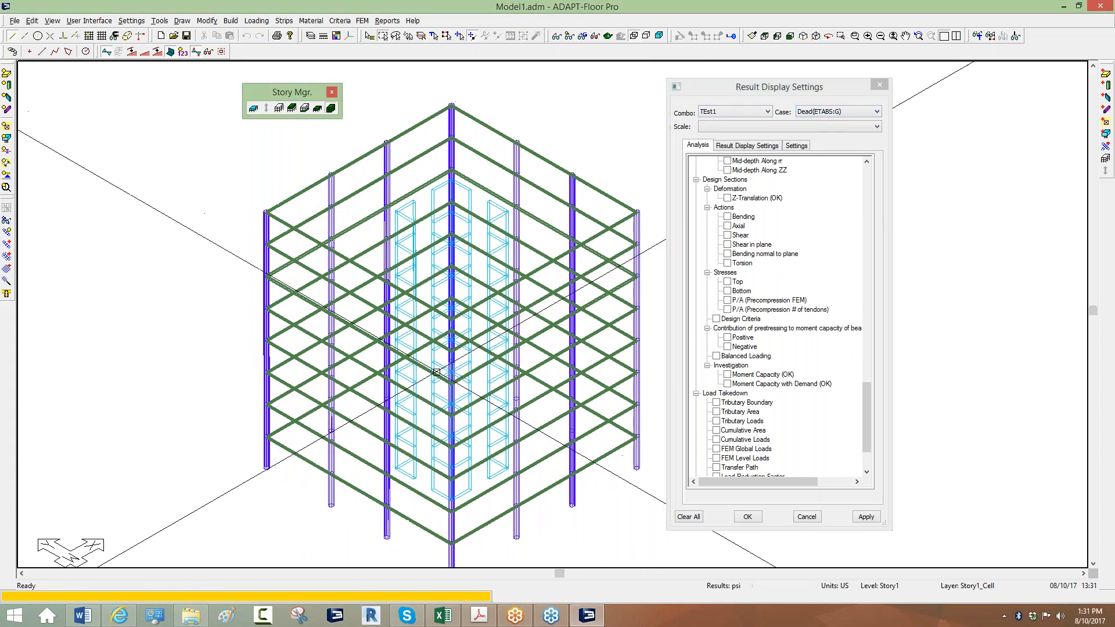
scroll(310, 365, up, 2)
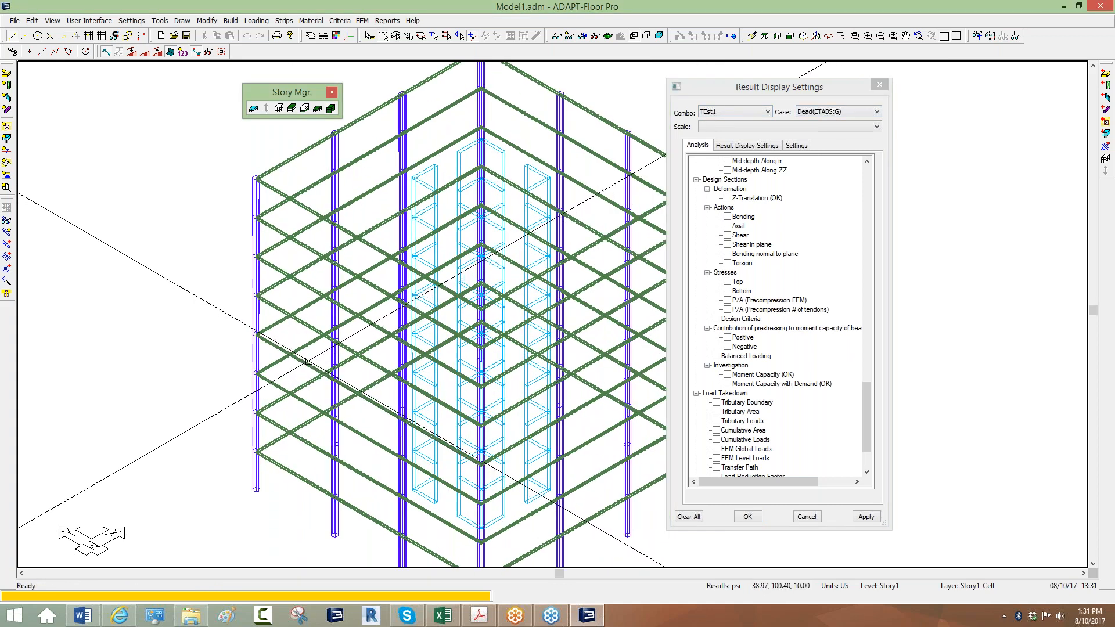
scroll(309, 361, down, 2)
click(7, 73)
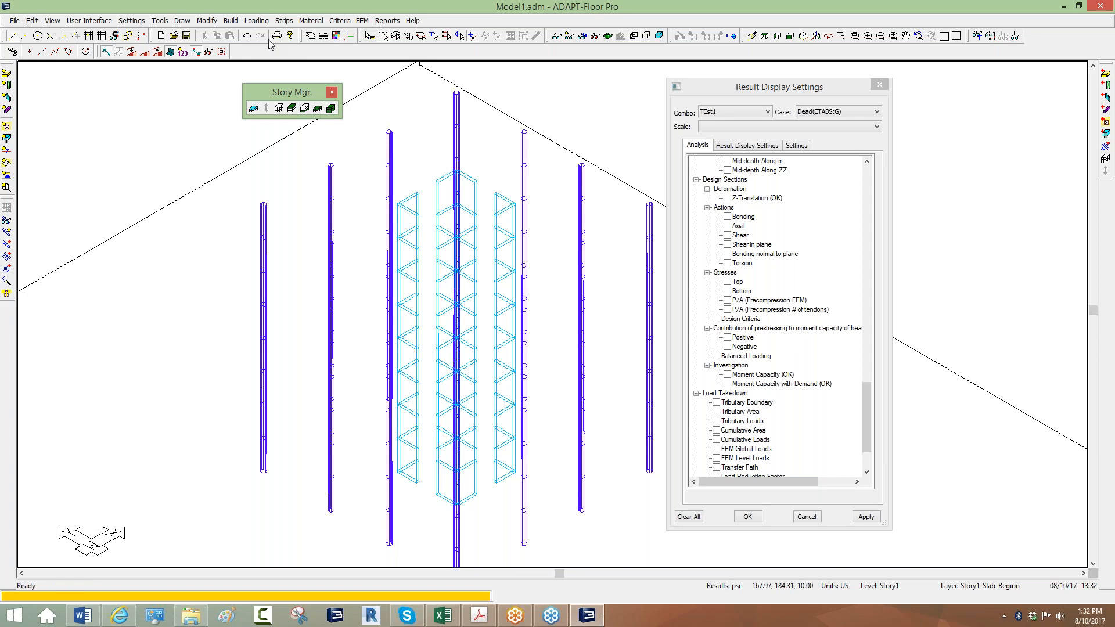
Rotate the view horizontally and zoom in close on the columns and core walls.
click(828, 35)
drag(977, 103, 980, 103)
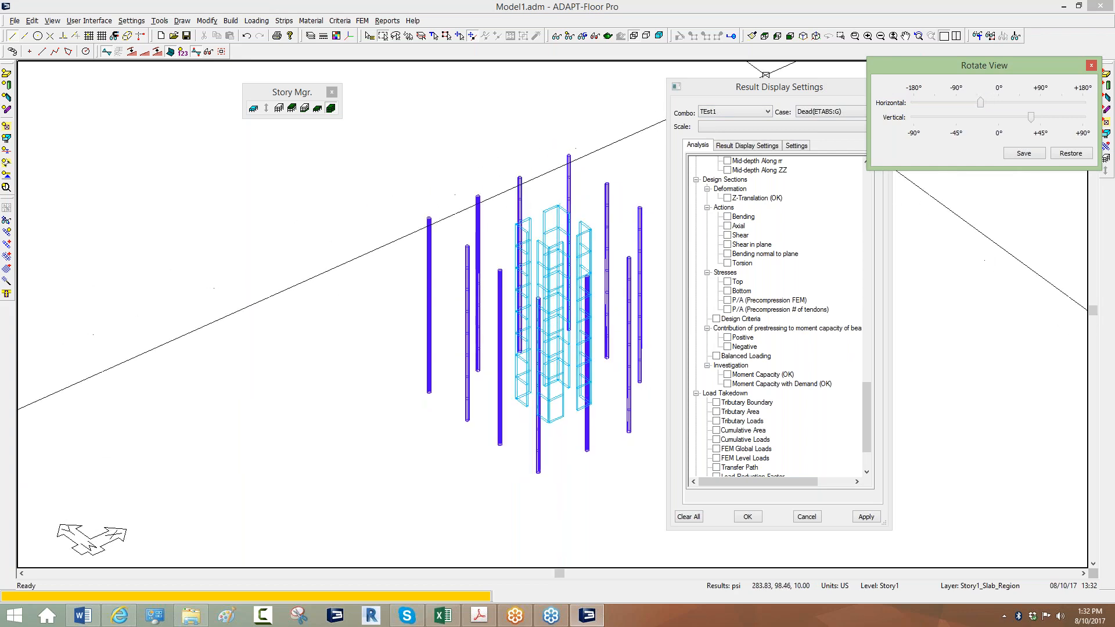
scroll(407, 225, up, 3)
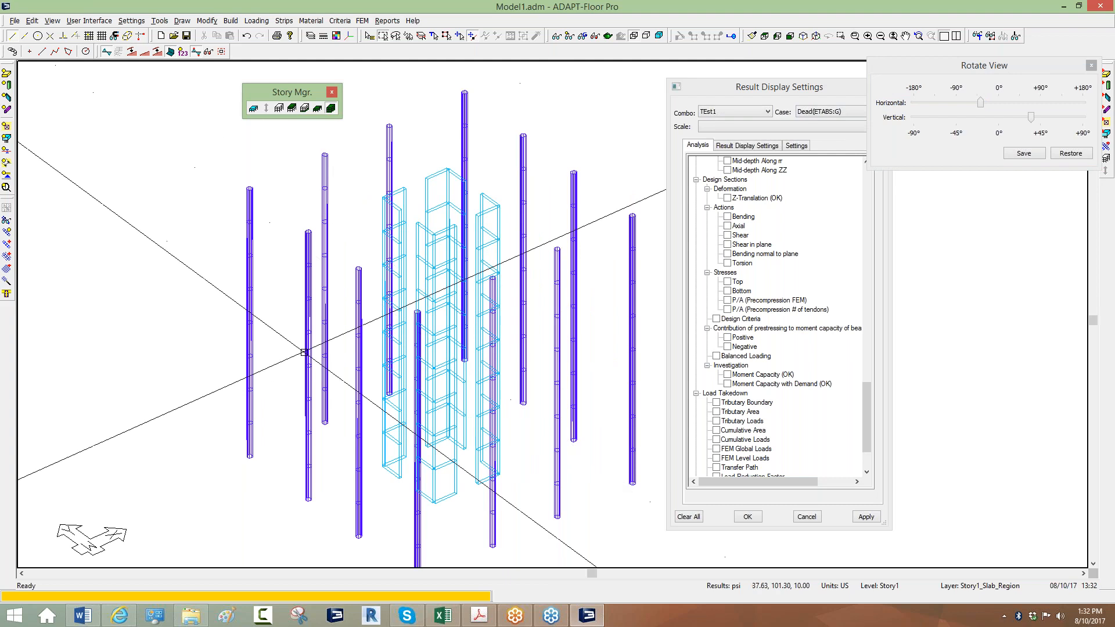
scroll(372, 372, up, 1)
scroll(327, 429, up, 2)
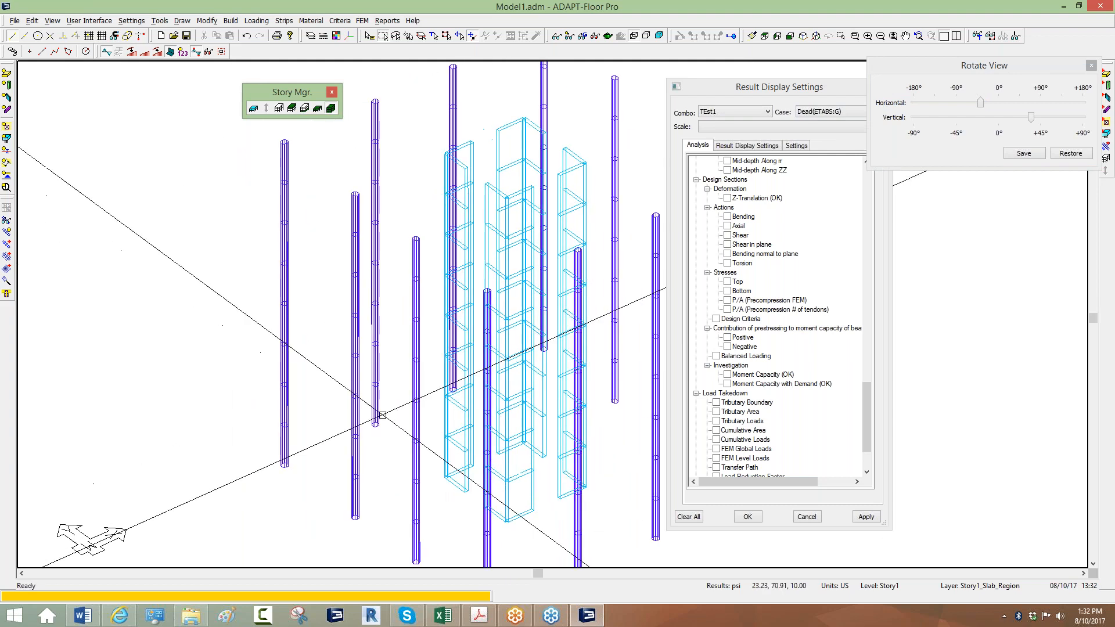
scroll(566, 435, up, 1)
scroll(393, 411, up, 1)
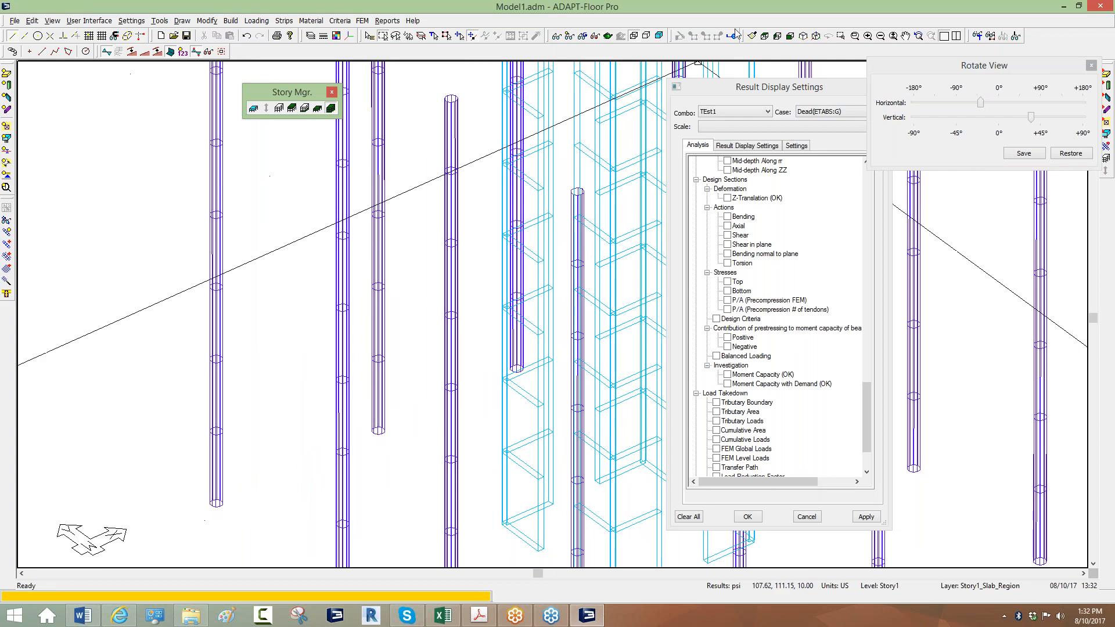
drag(735, 86, 665, 73)
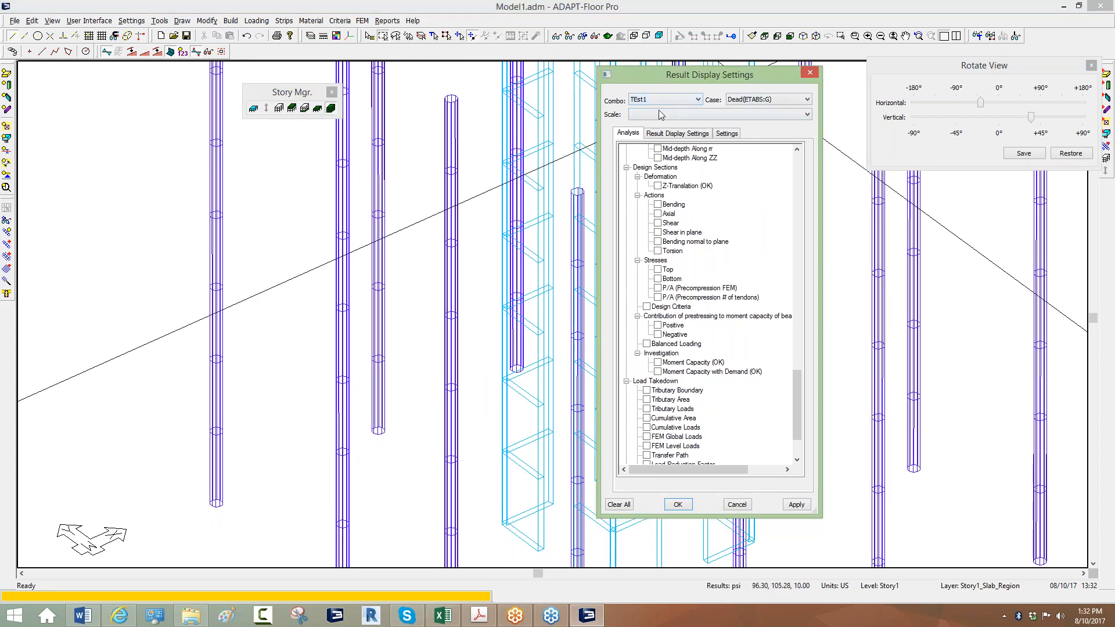
drag(790, 402, 799, 233)
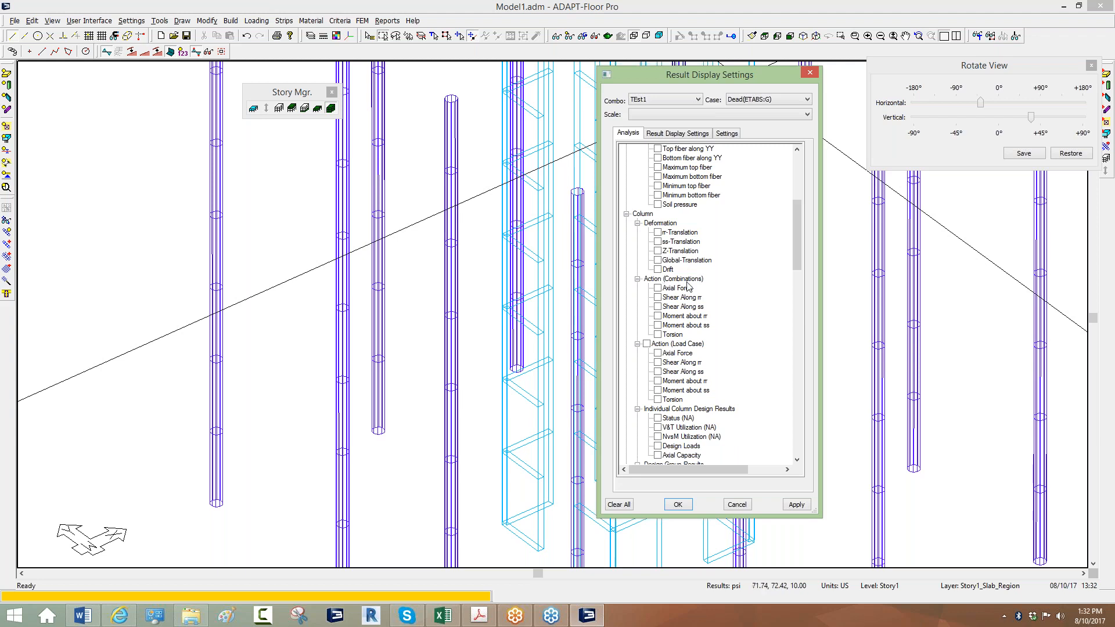
Show, then clear, the column moment about ss diagrams for combination TEst1.
click(663, 326)
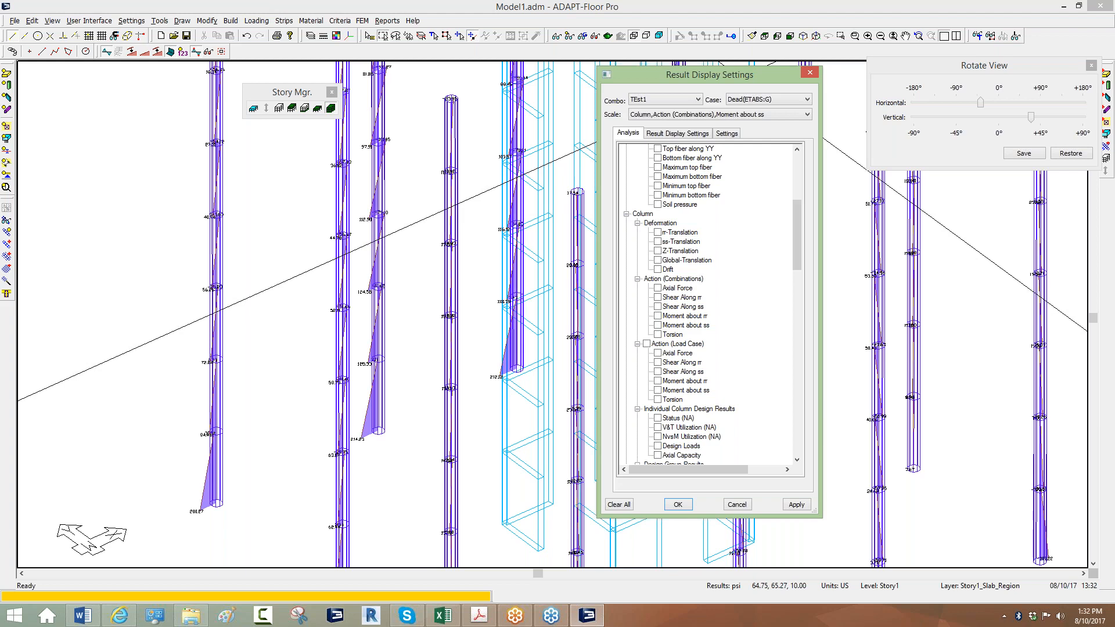
middle_drag(354, 466, 365, 457)
scroll(365, 457, up, 4)
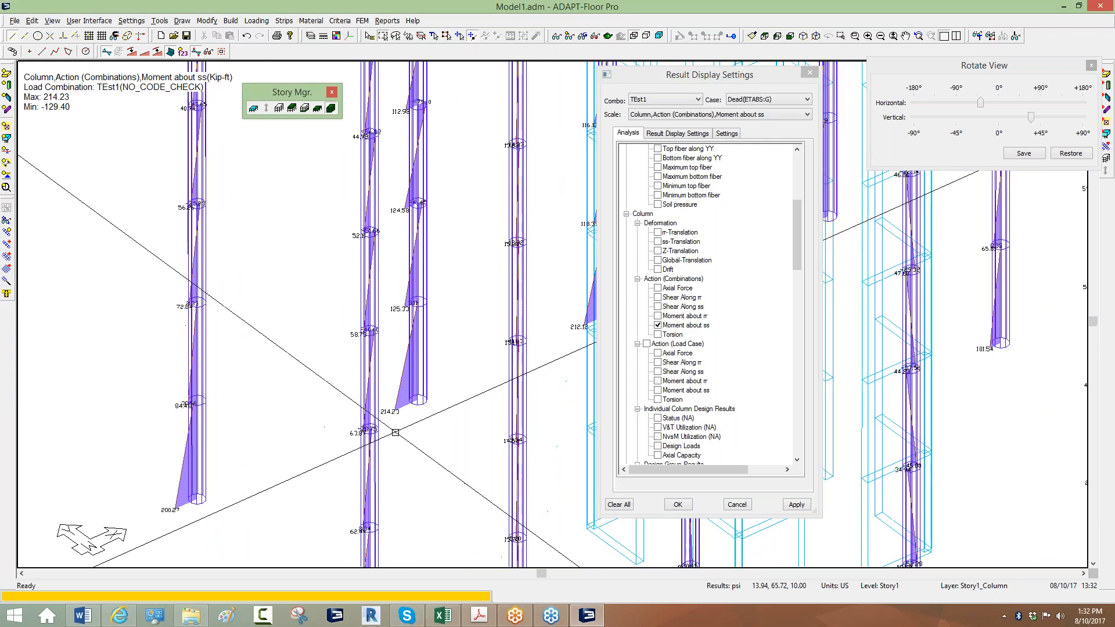
scroll(402, 408, up, 1)
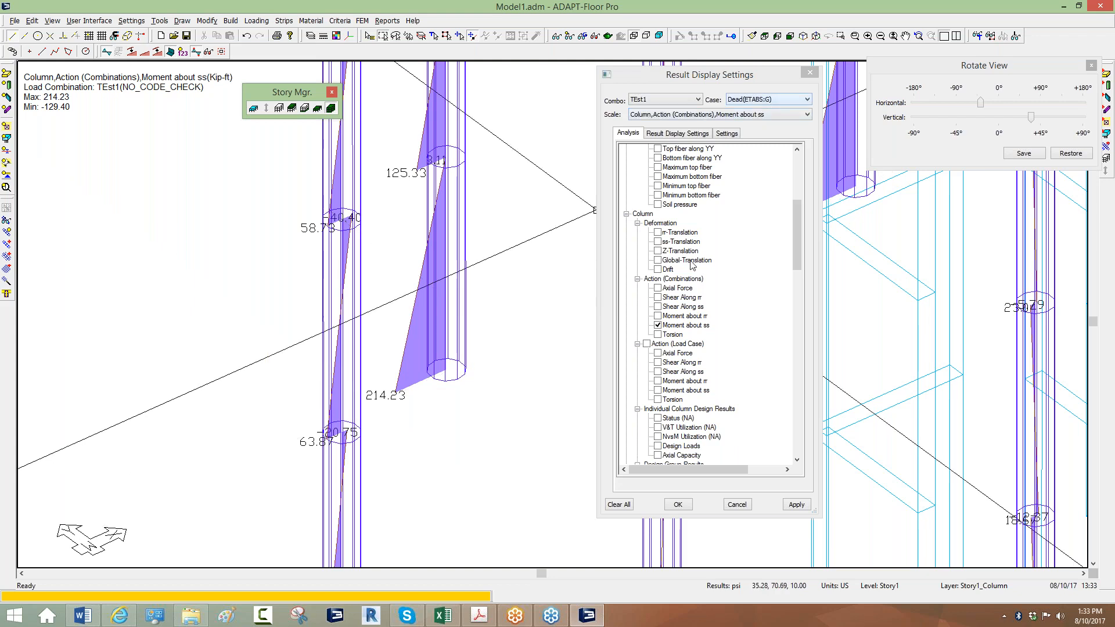
click(658, 326)
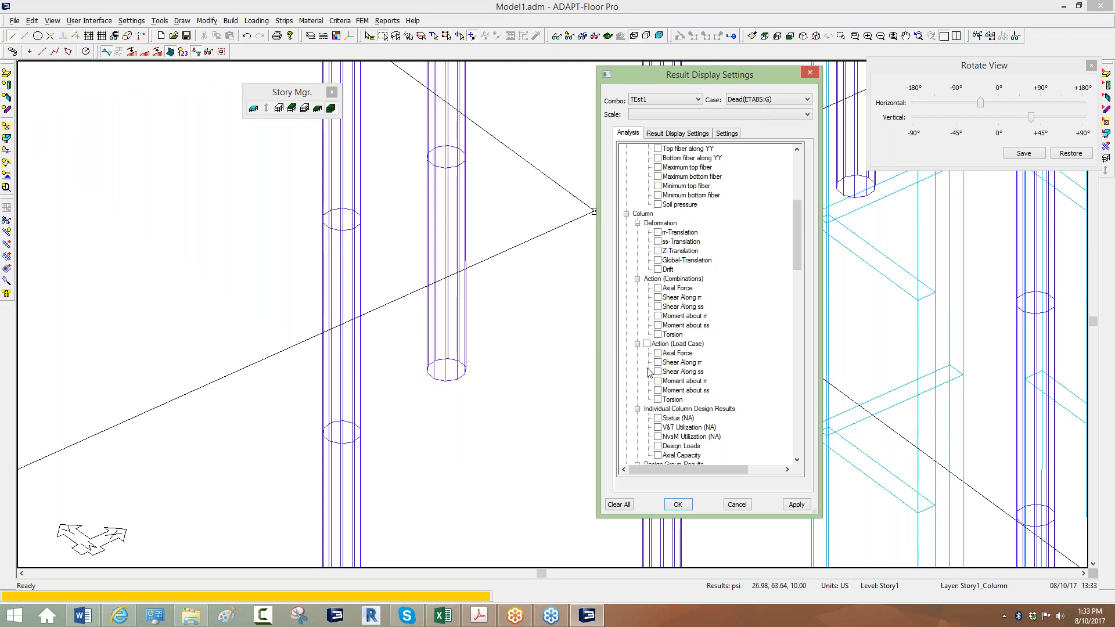
Set load case EQX(ETABS:G) and display its column moment about ss diagrams.
click(763, 100)
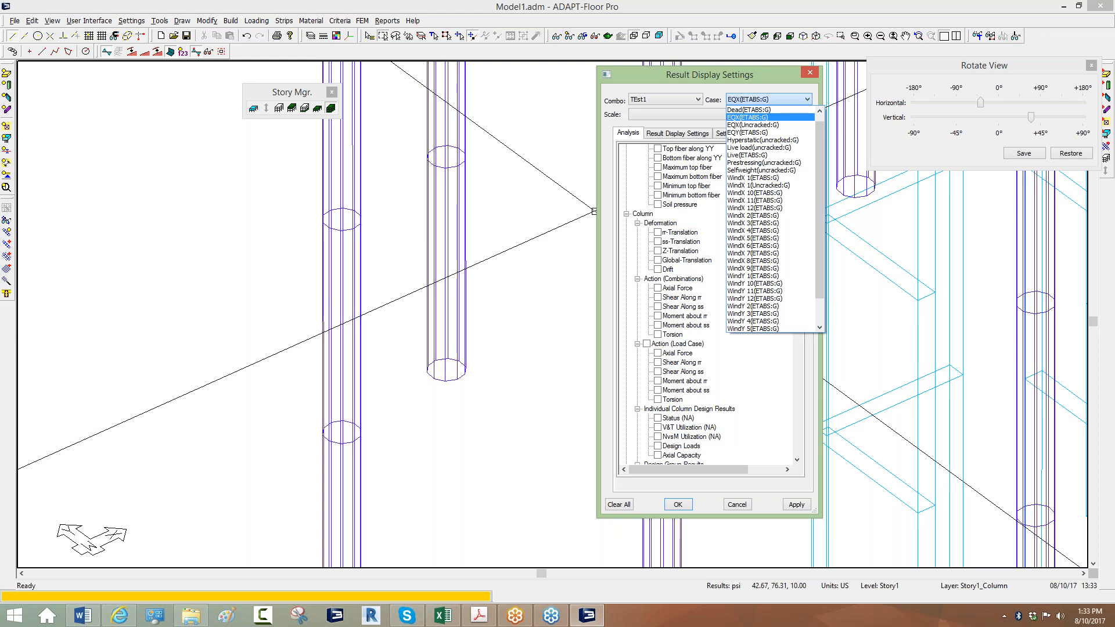
click(761, 101)
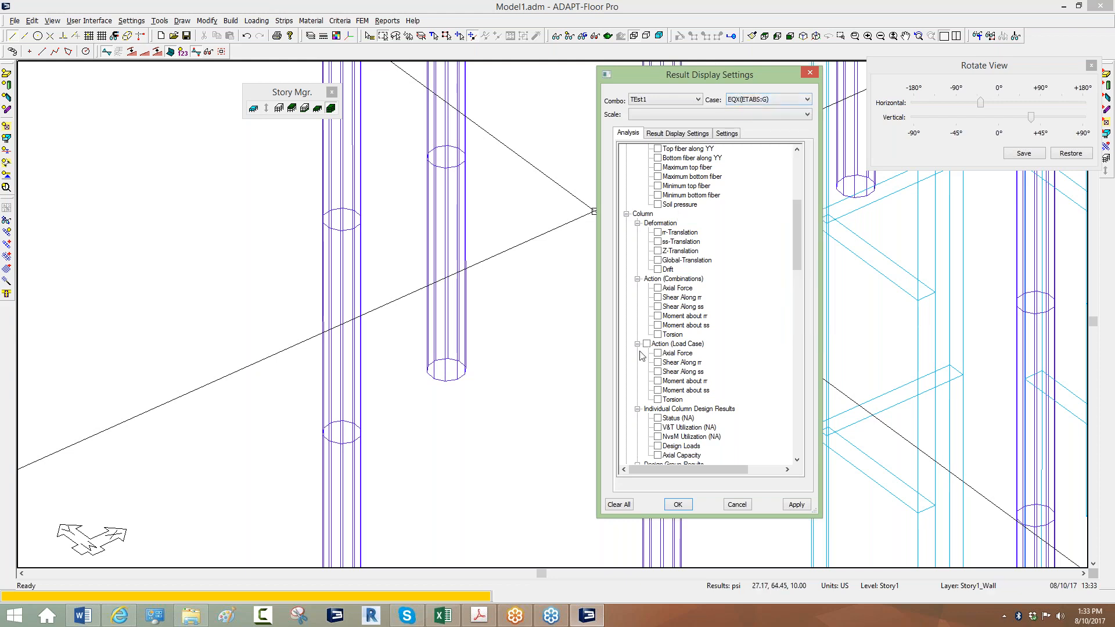
click(657, 391)
scroll(372, 436, down, 1)
scroll(367, 426, up, 1)
scroll(372, 416, down, 2)
scroll(360, 414, up, 2)
scroll(372, 418, up, 2)
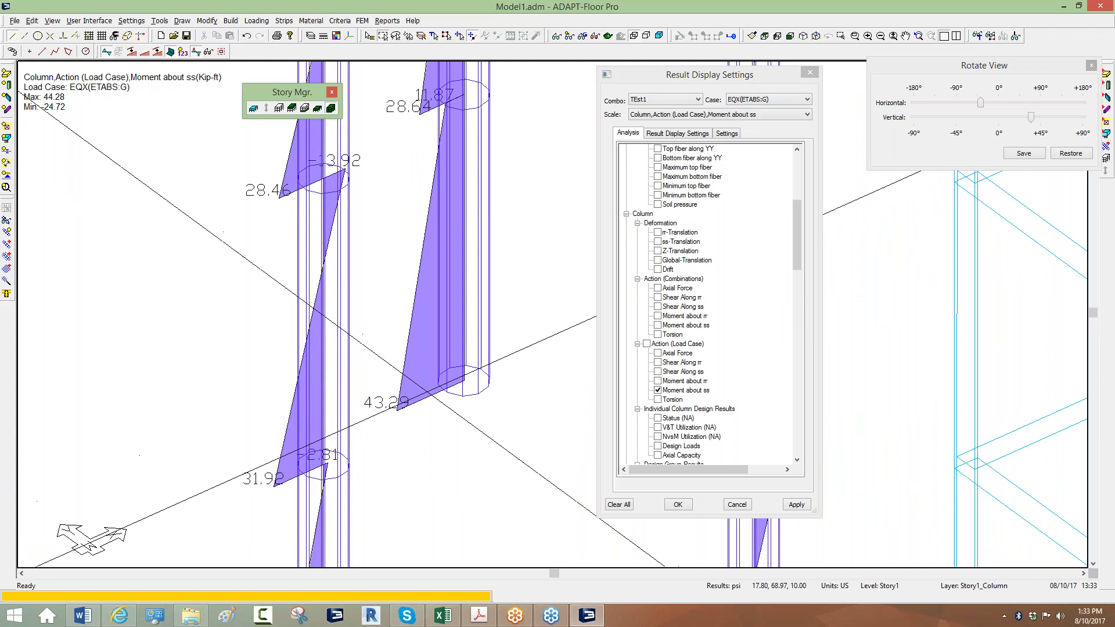
scroll(384, 421, down, 2)
scroll(377, 422, up, 3)
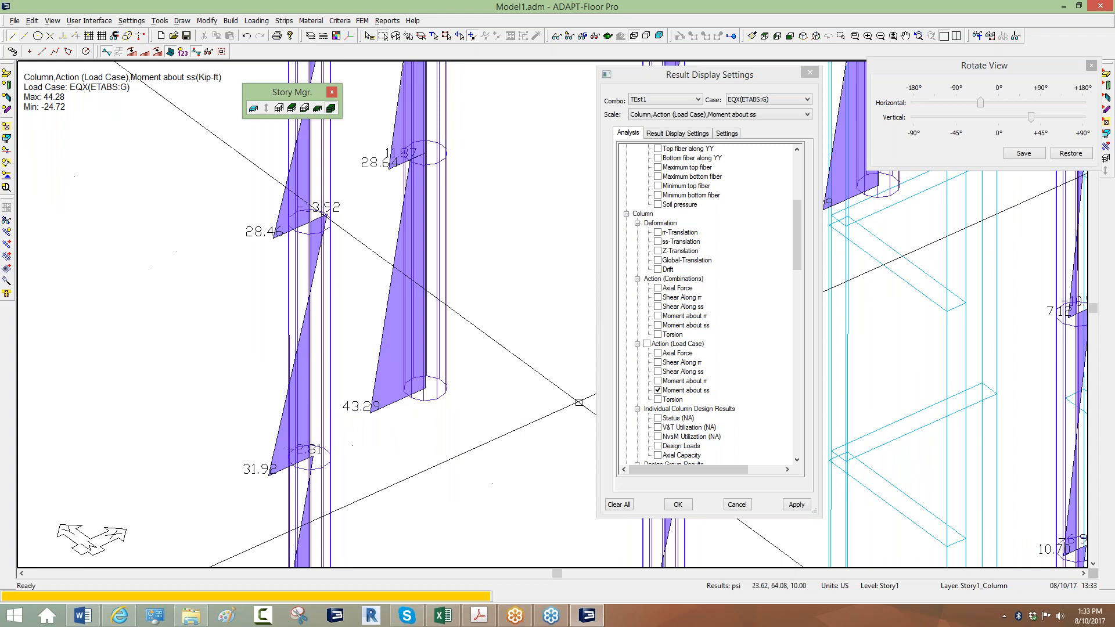
Keep combination TEst1 and switch the column moment about ss diagrams off.
click(658, 391)
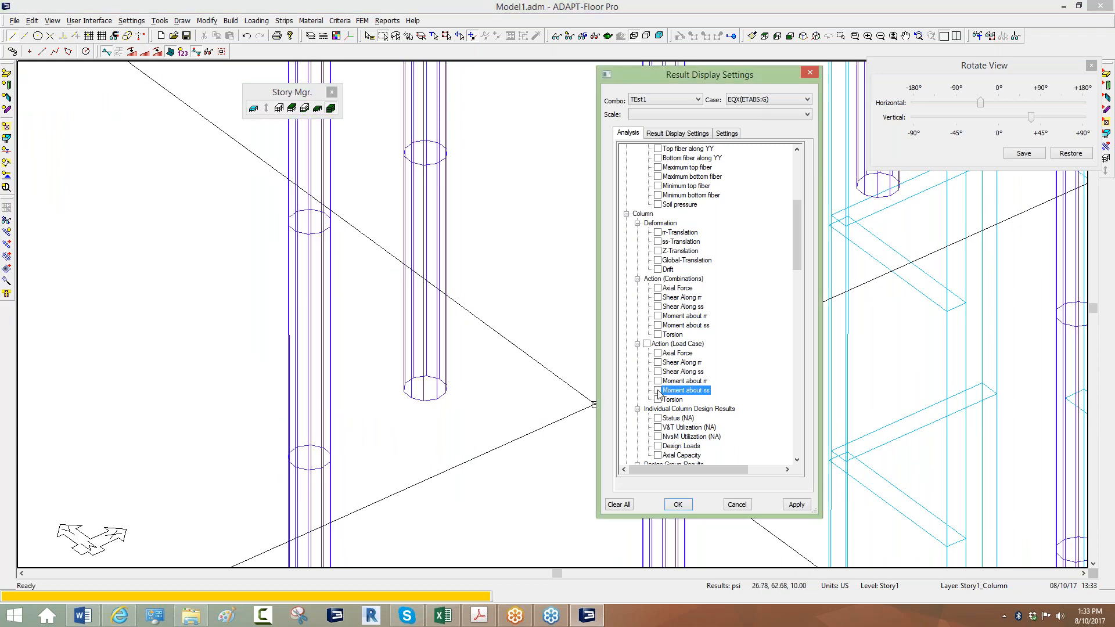
click(658, 391)
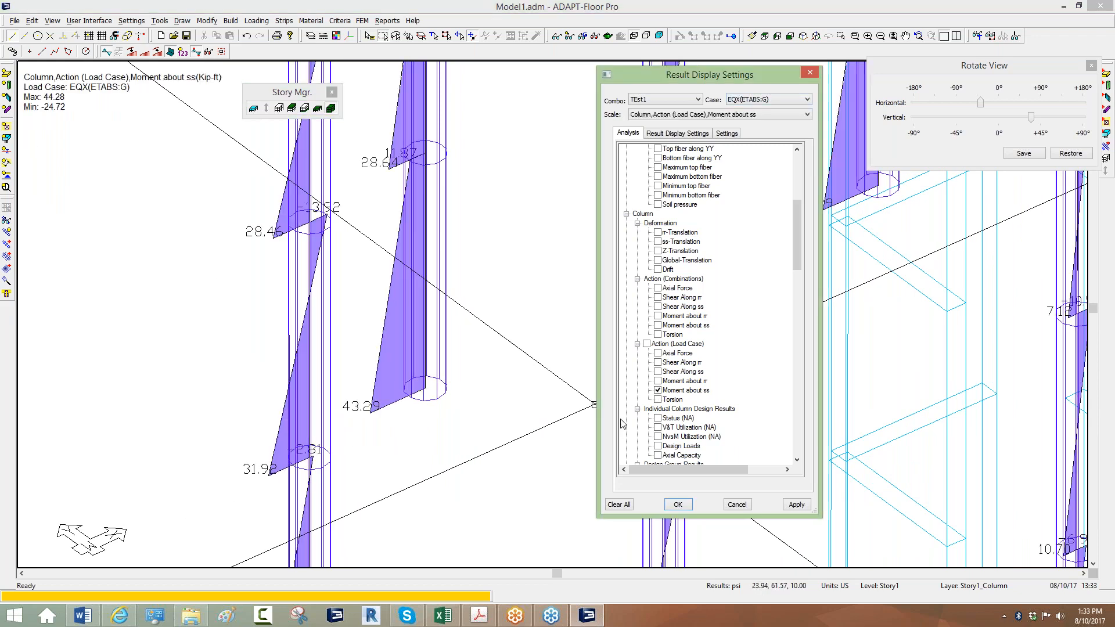
click(649, 100)
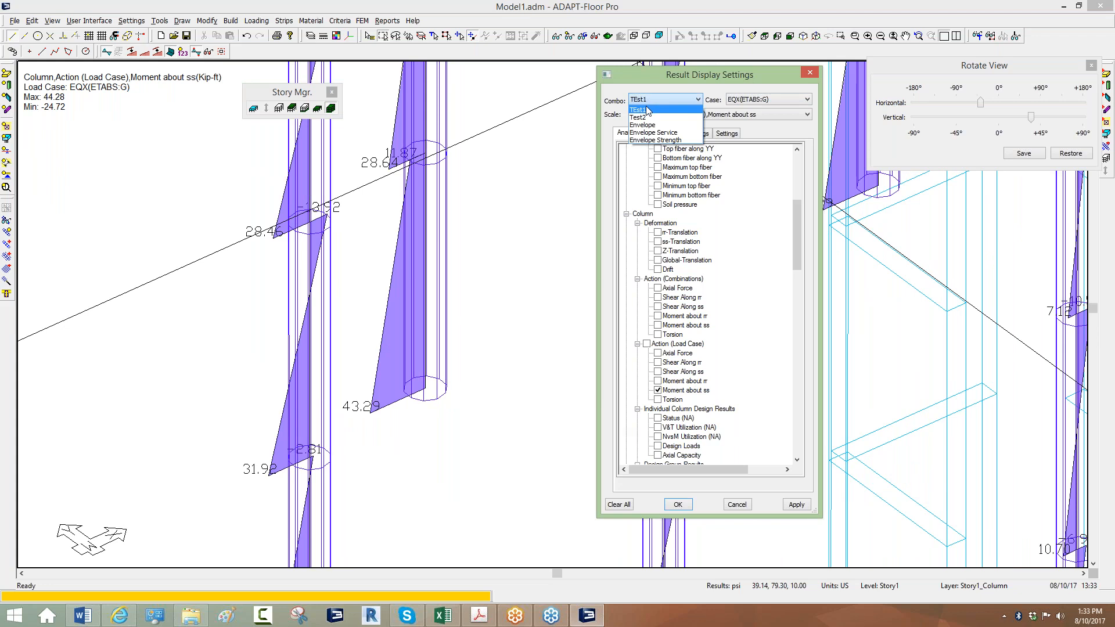
click(649, 111)
click(658, 391)
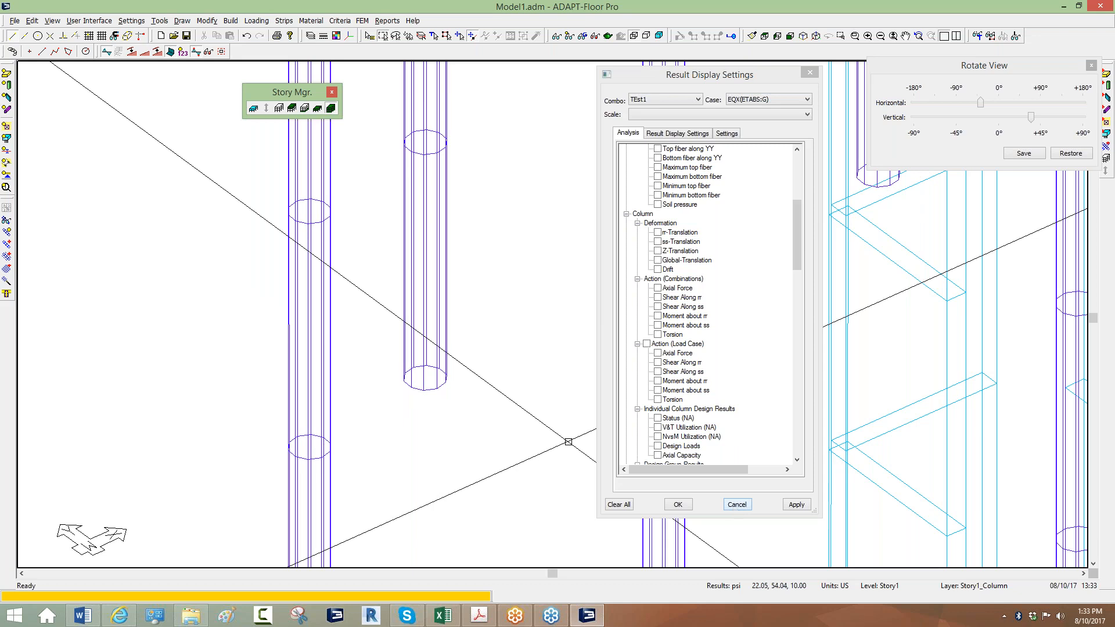
Review the 20 FEM tabular load combinations, checking TEst1 as EQX at factor 1, then cancel.
click(255, 21)
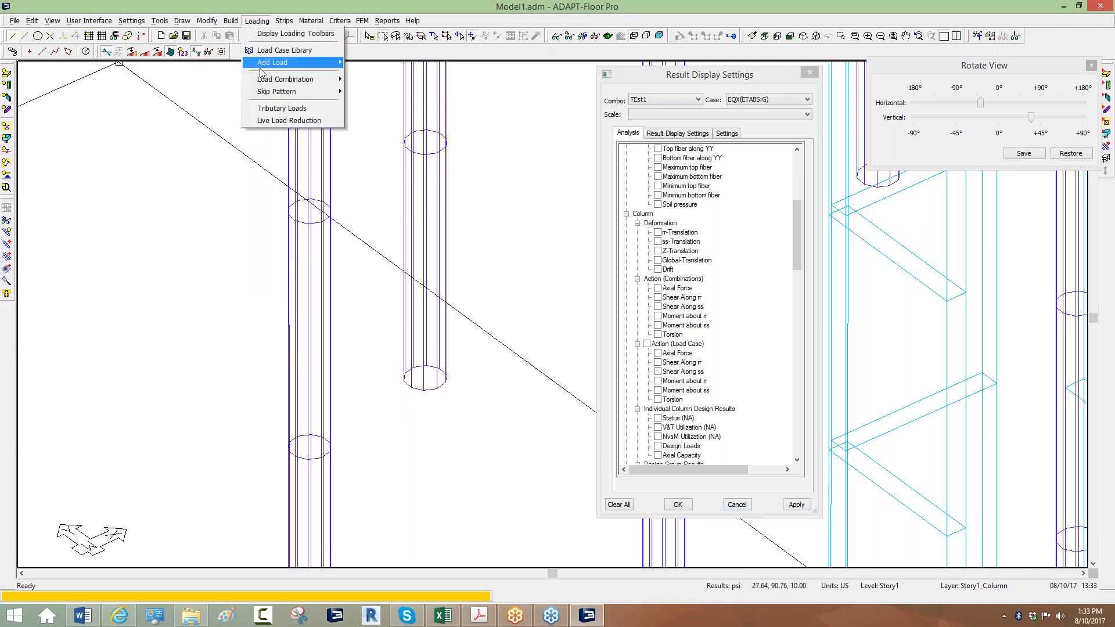
mouse_move(300, 80)
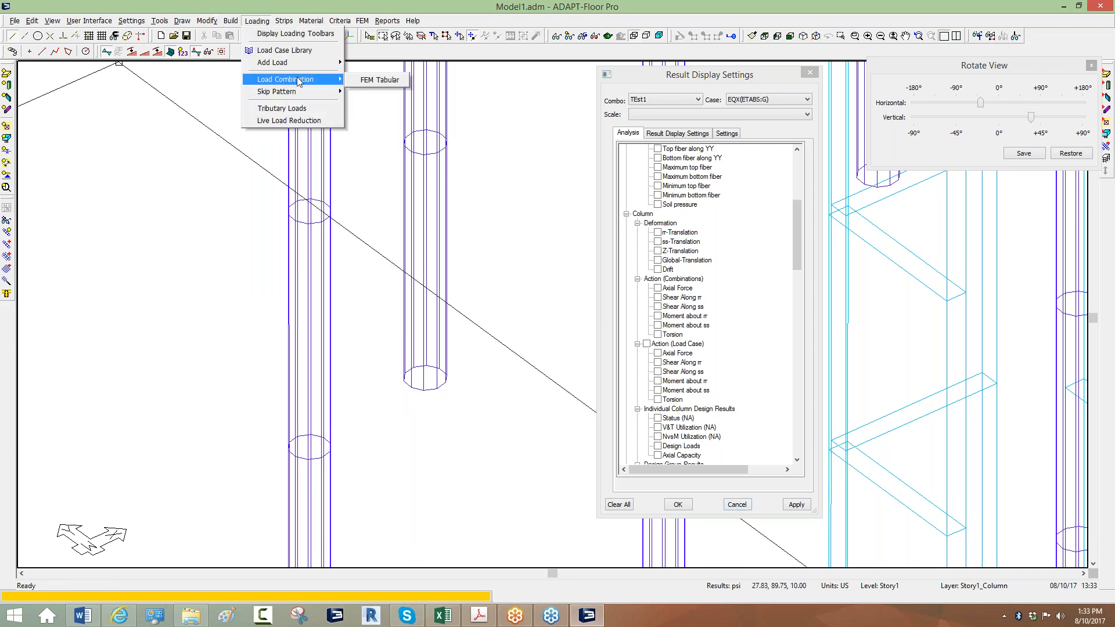
click(377, 78)
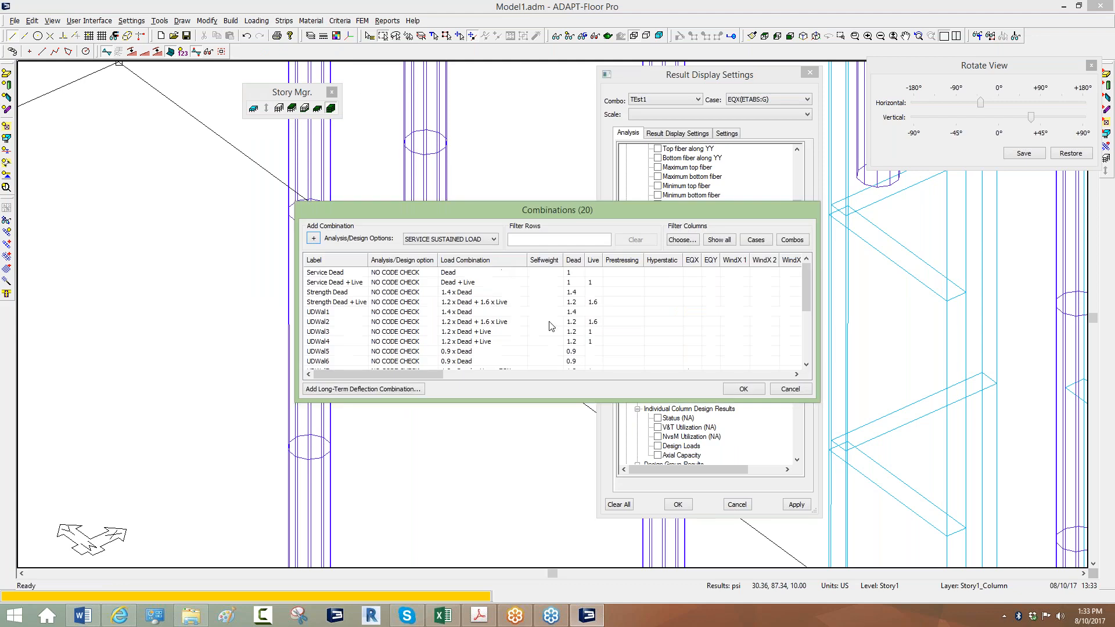
drag(816, 401, 1088, 546)
click(314, 451)
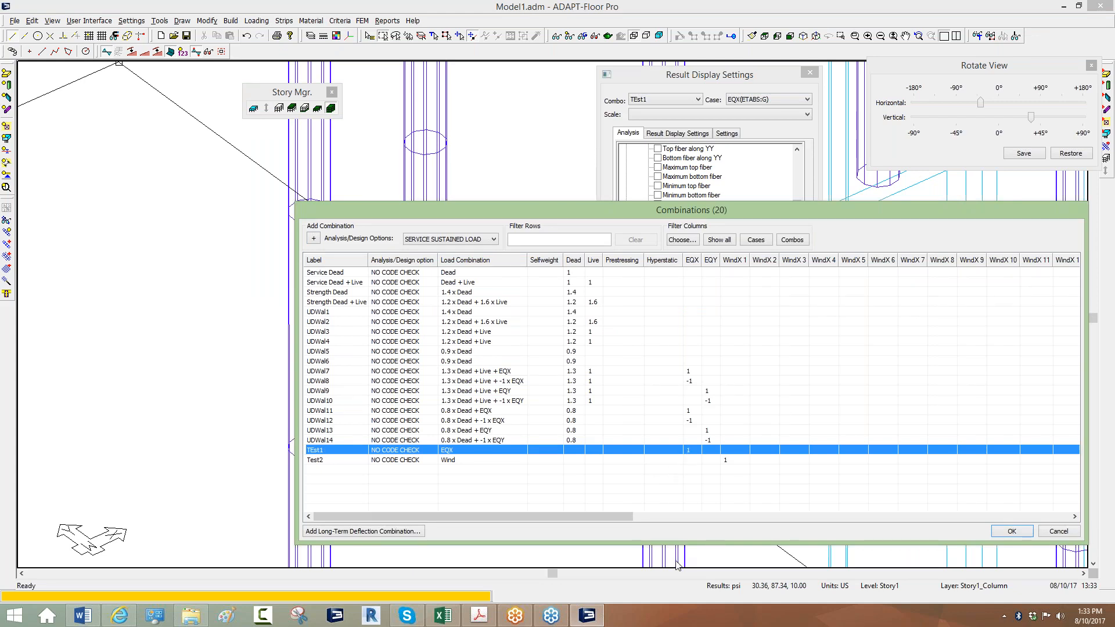
drag(370, 209, 26, 219)
click(720, 543)
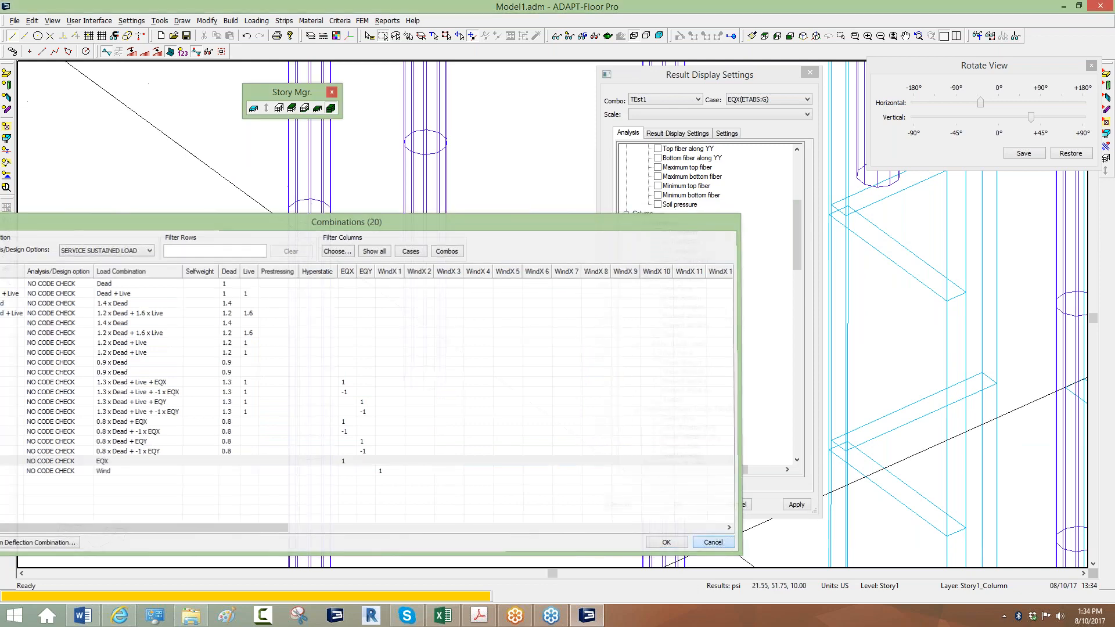
Reset to the default display and show a single story level, stepping up to Story5.
scroll(391, 413, down, 5)
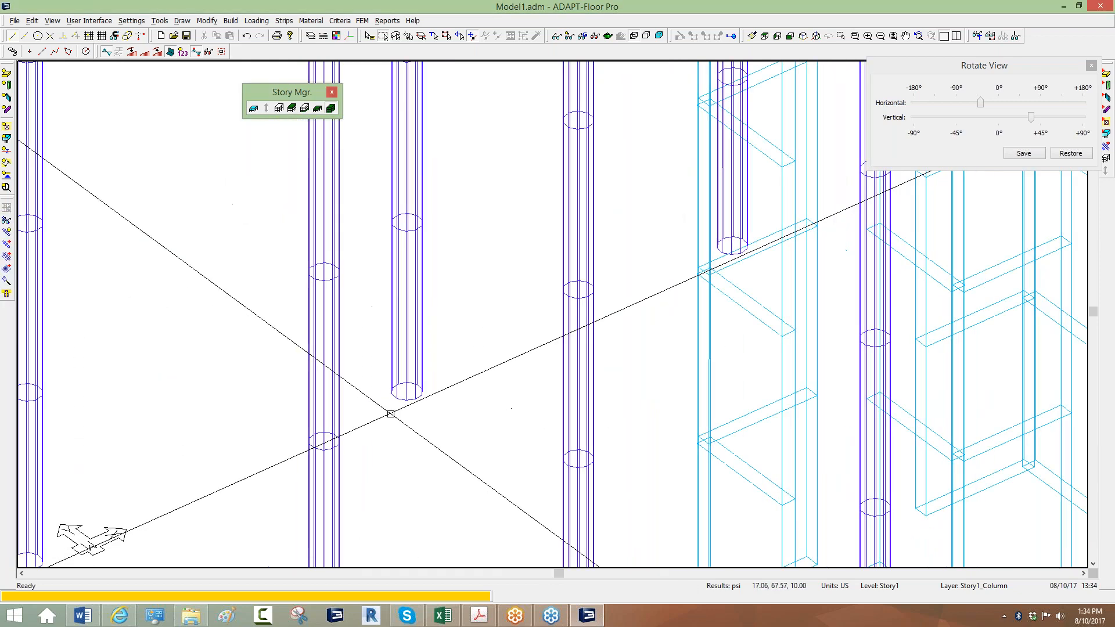
scroll(373, 410, up, 3)
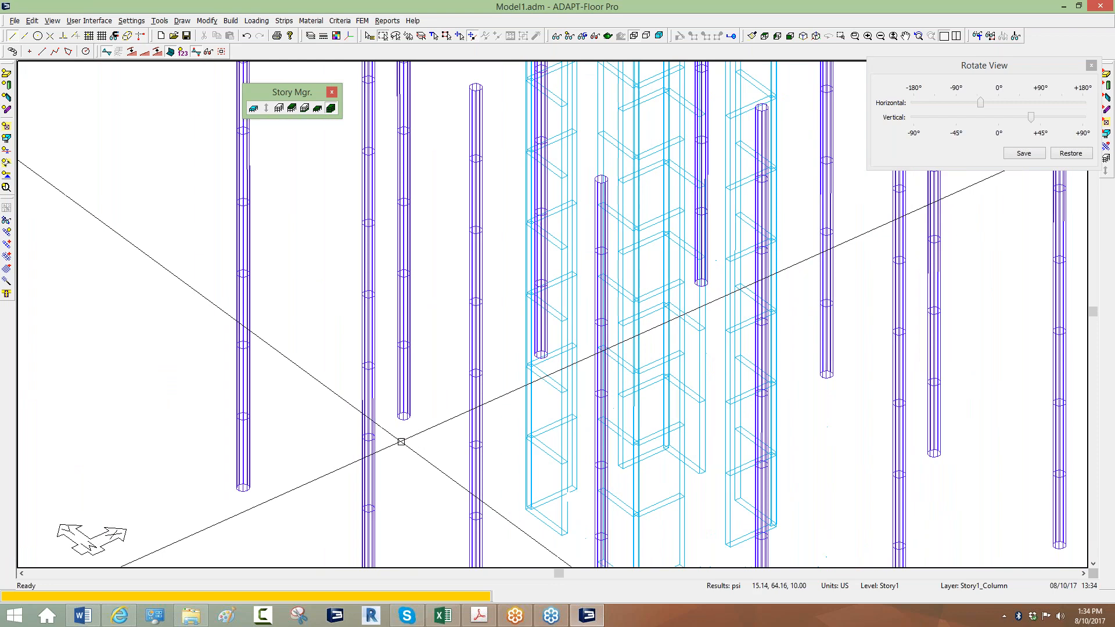
scroll(387, 371, up, 2)
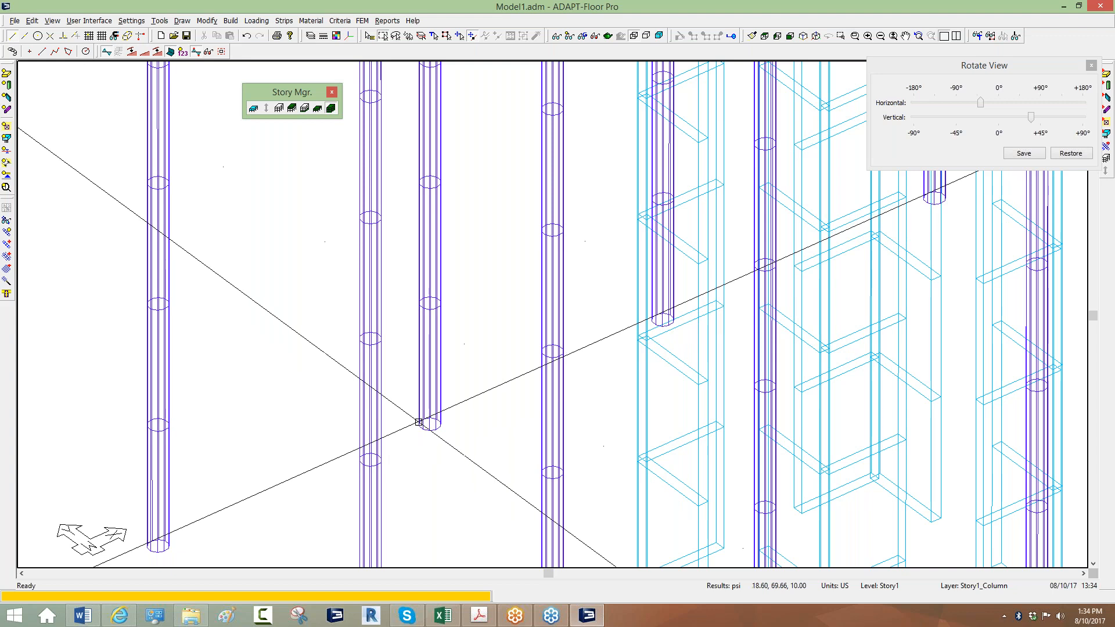
scroll(372, 406, down, 3)
scroll(370, 403, down, 5)
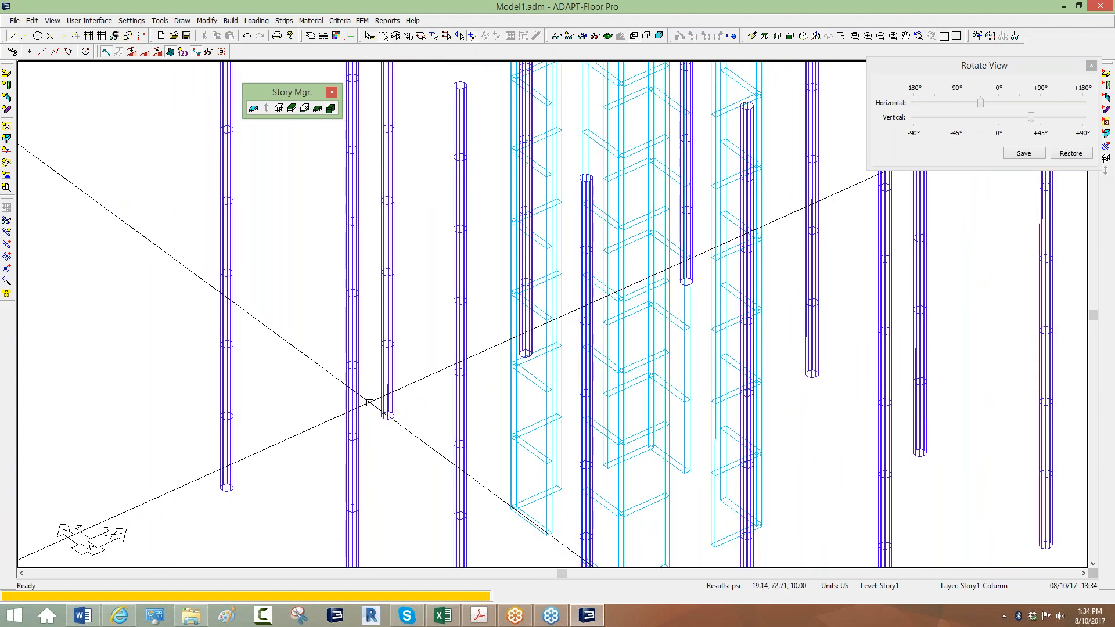
scroll(267, 399, up, 2)
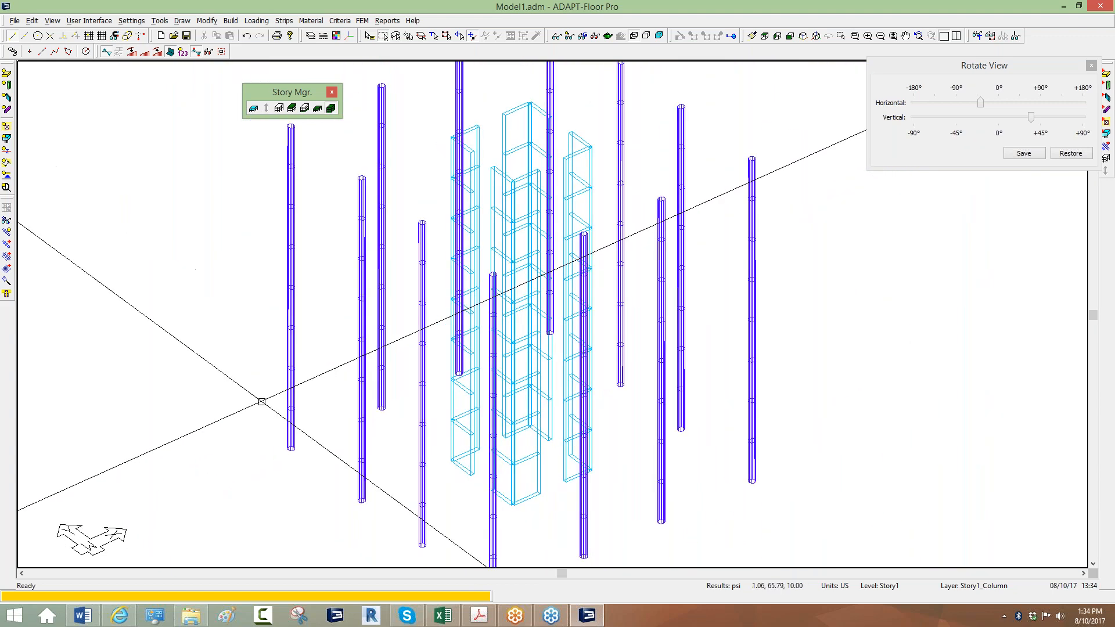
click(568, 36)
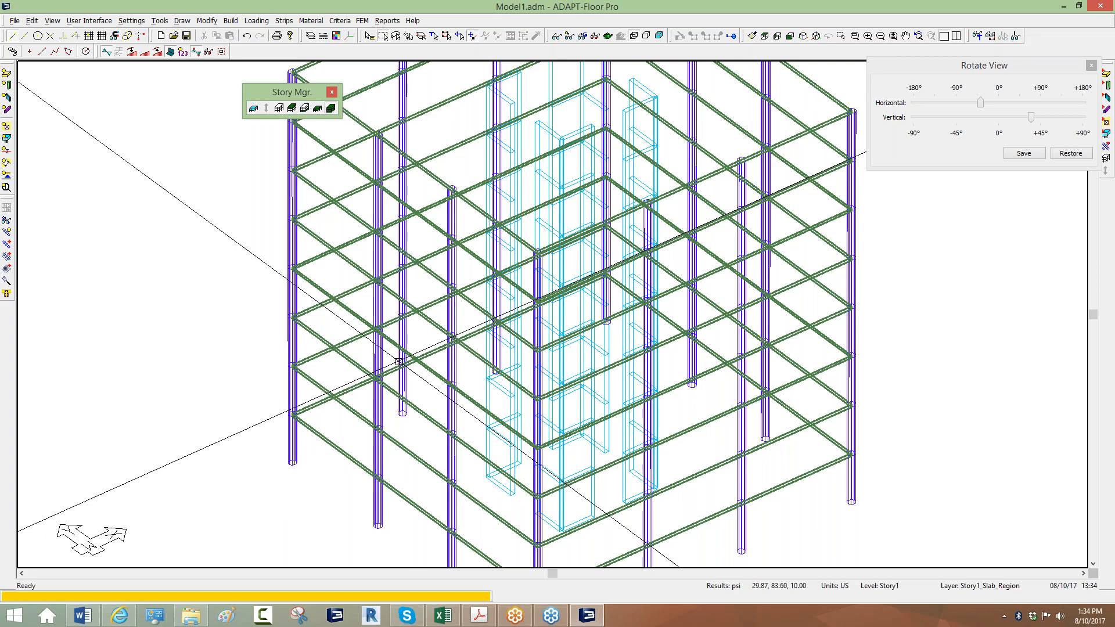
click(310, 107)
click(292, 107)
click(292, 108)
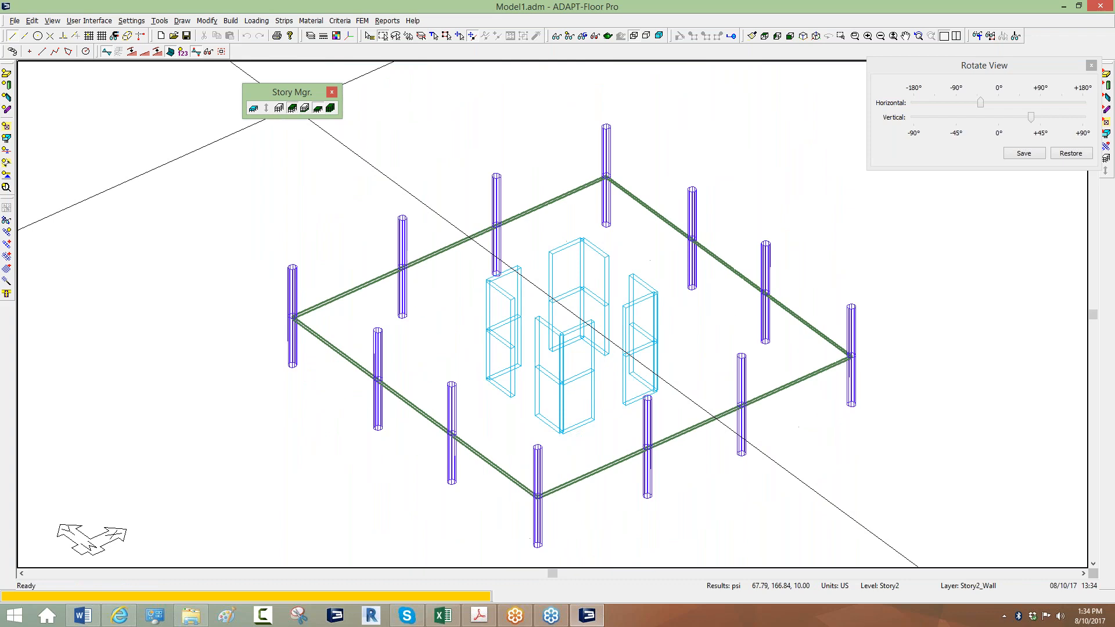
click(292, 107)
click(292, 107)
click(292, 108)
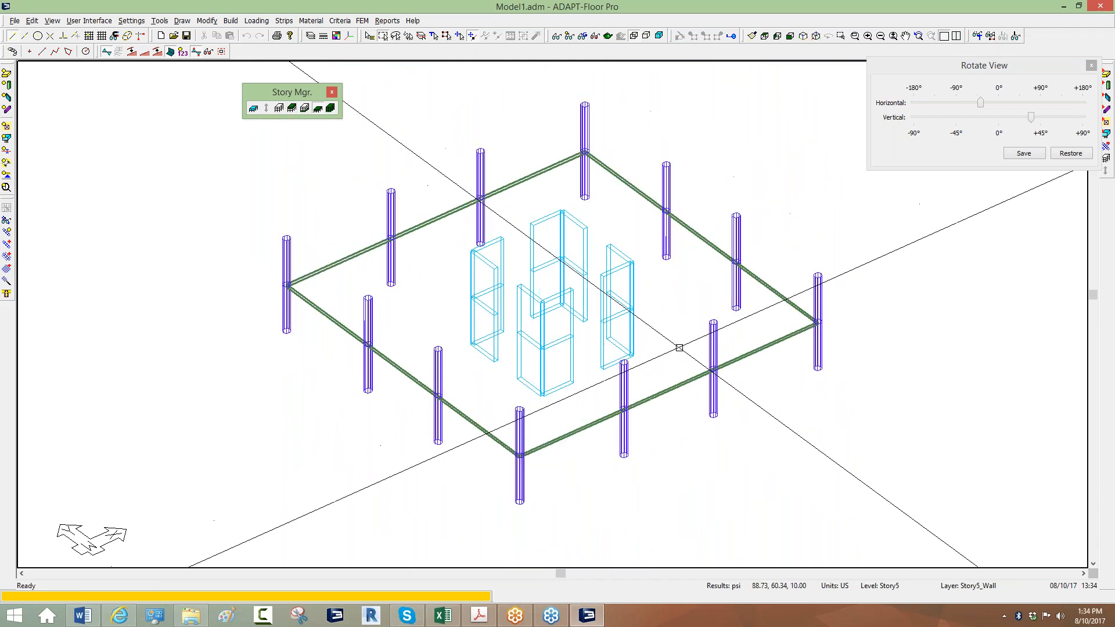
Switch to top plan view, centre the Story5 slab, and close the rotation panel.
click(765, 36)
scroll(639, 201, up, 1)
scroll(609, 179, down, 1)
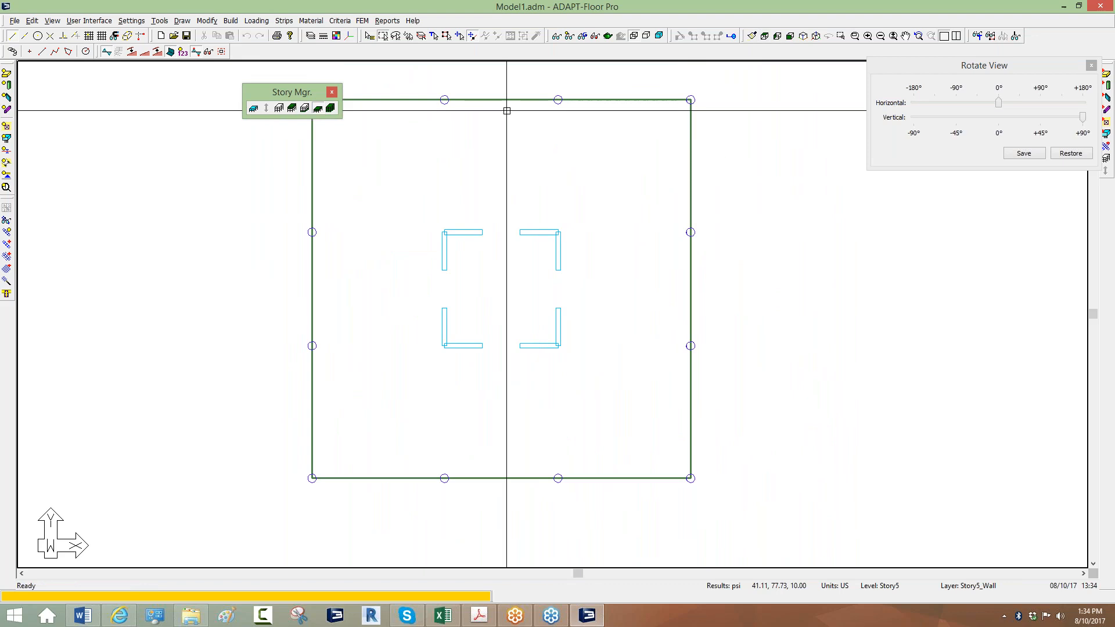
scroll(611, 273, down, 1)
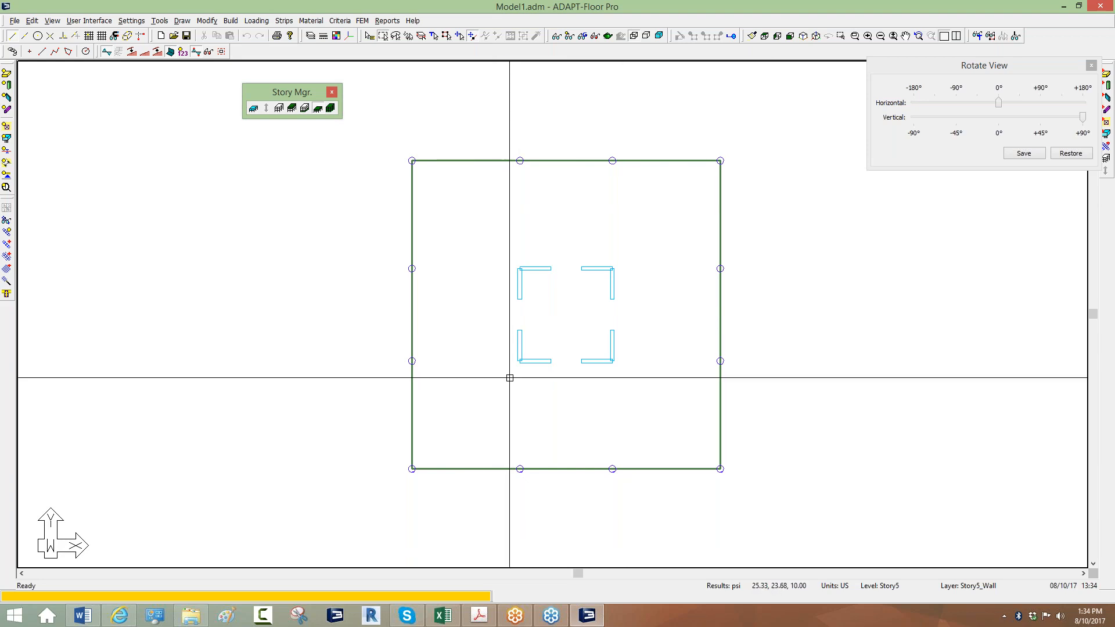
middle_drag(510, 315, 480, 268)
scroll(561, 195, up, 1)
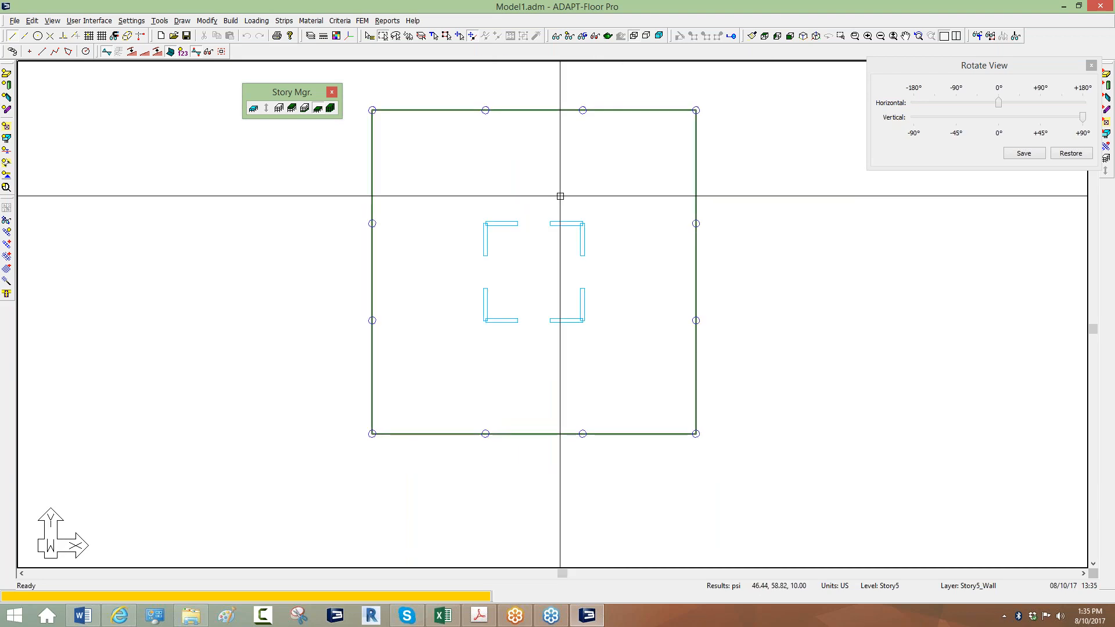
middle_drag(561, 195, 568, 217)
middle_drag(468, 239, 476, 234)
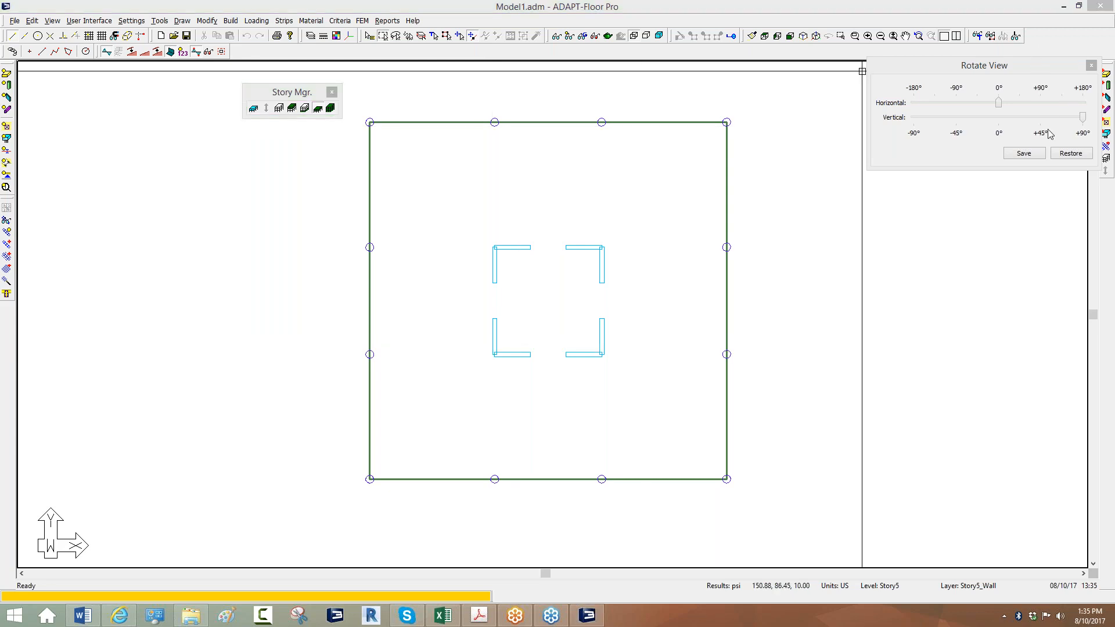
click(1091, 65)
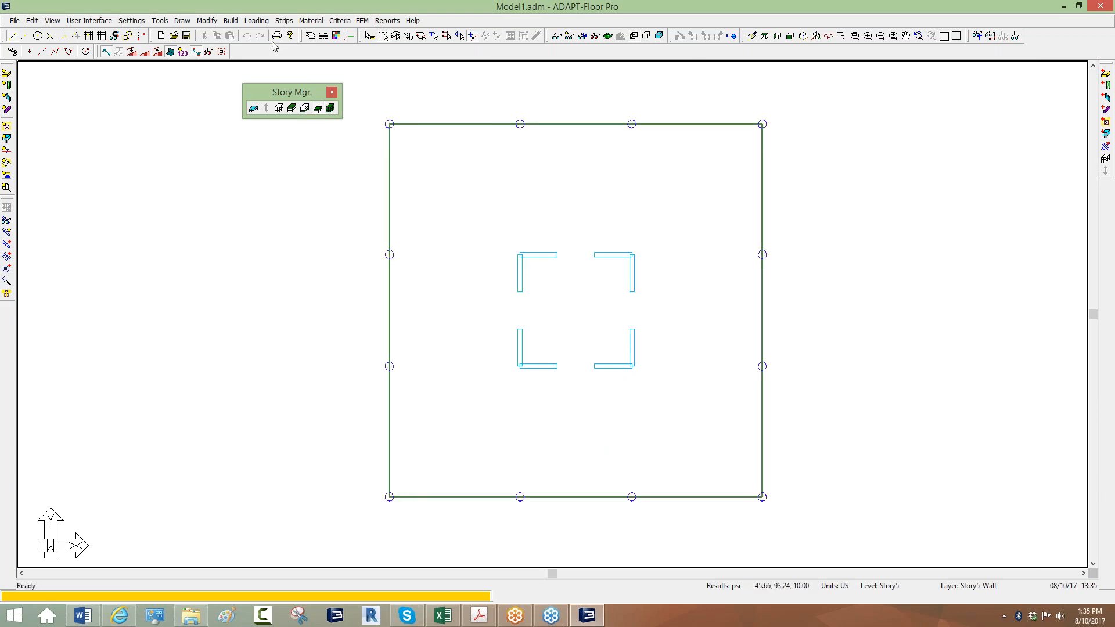
Start the X-direction Support Lines Wizard and scan the first two column rows.
click(284, 21)
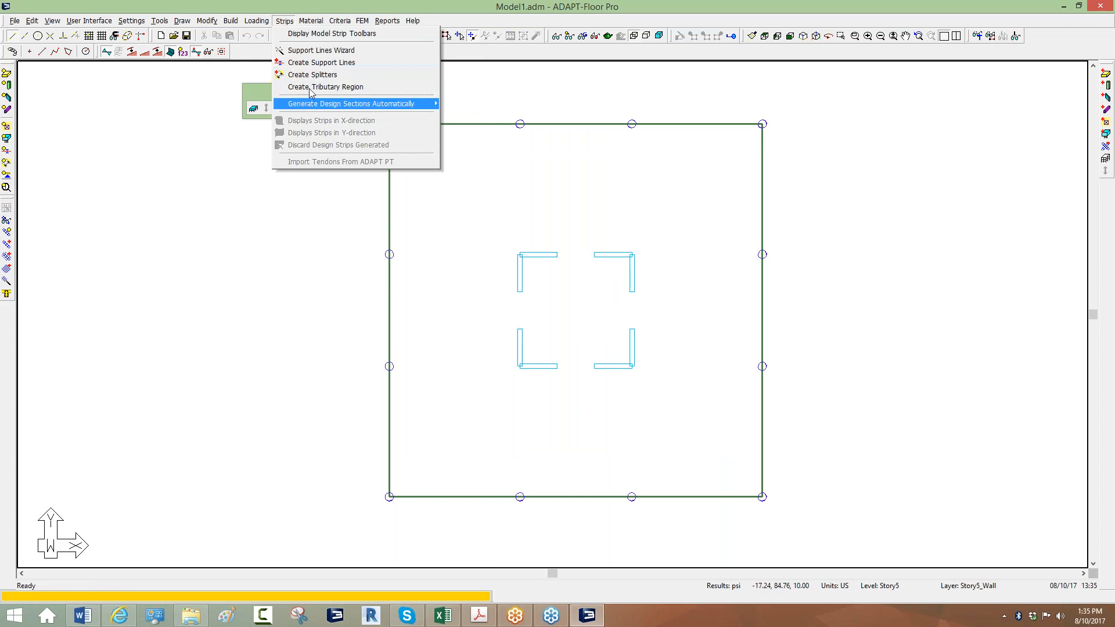
click(316, 50)
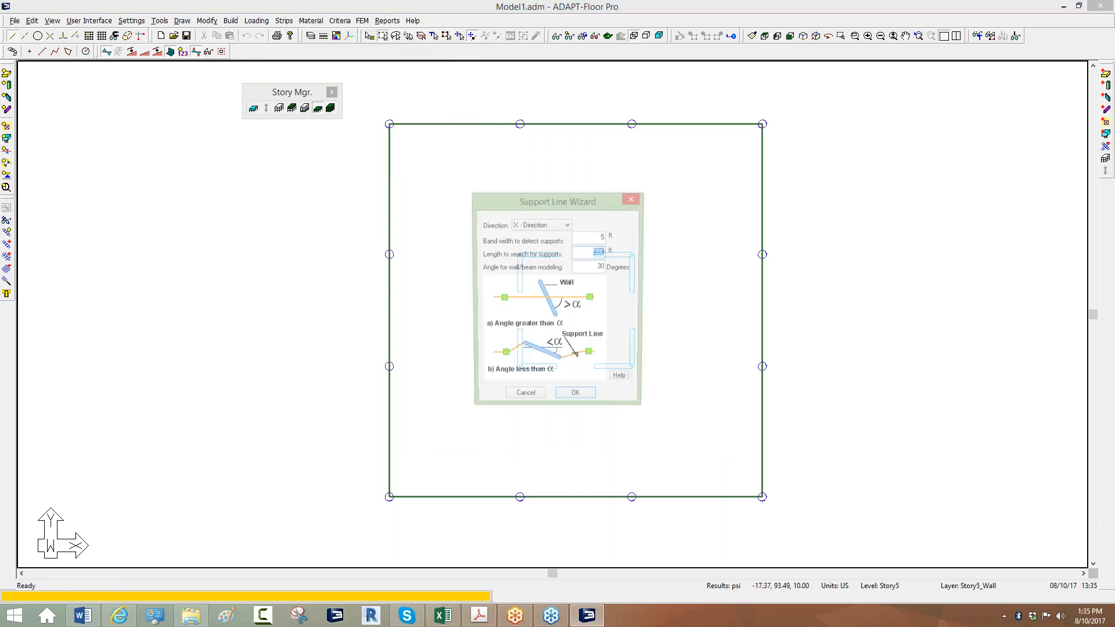
click(576, 400)
click(811, 126)
key(Return)
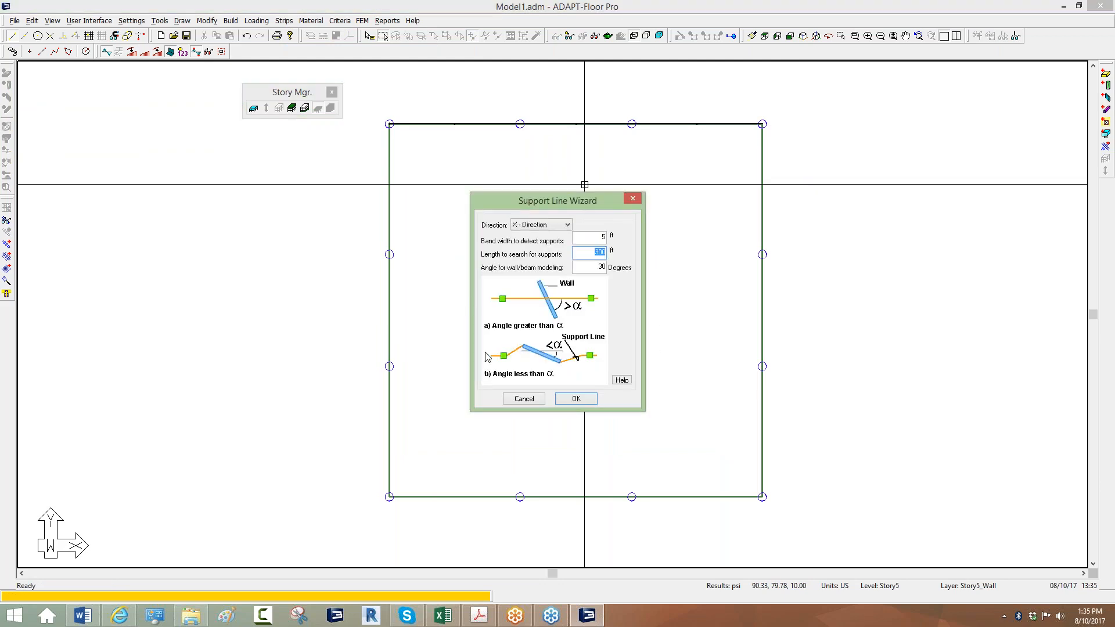
click(576, 399)
click(793, 256)
key(Return)
click(576, 399)
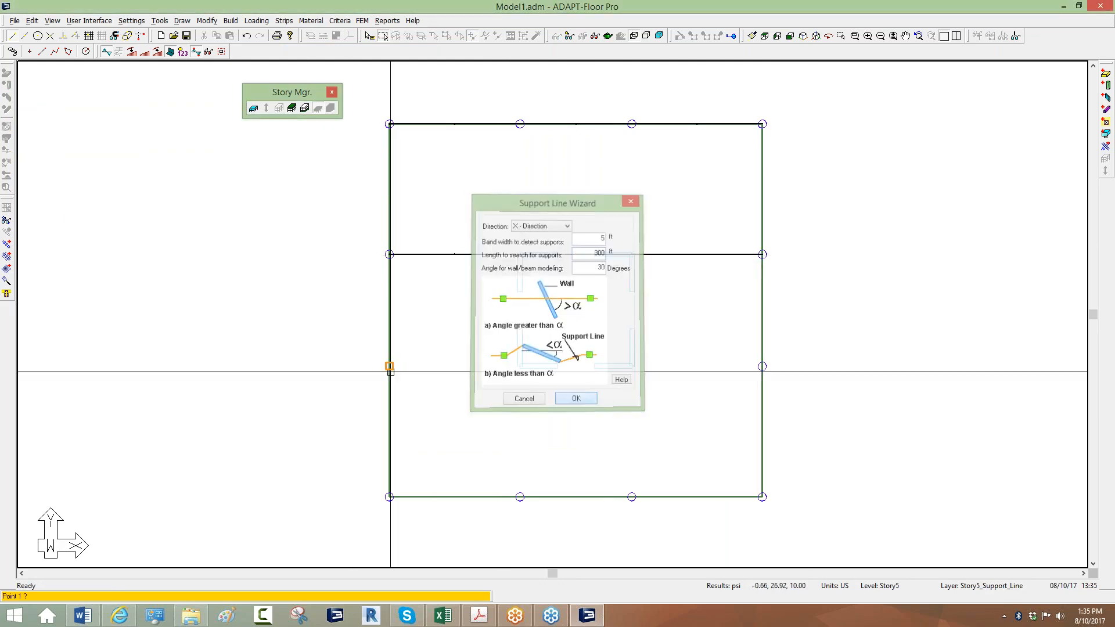
Scan the remaining column rows down to the bottom row and accept each area.
click(358, 372)
click(804, 371)
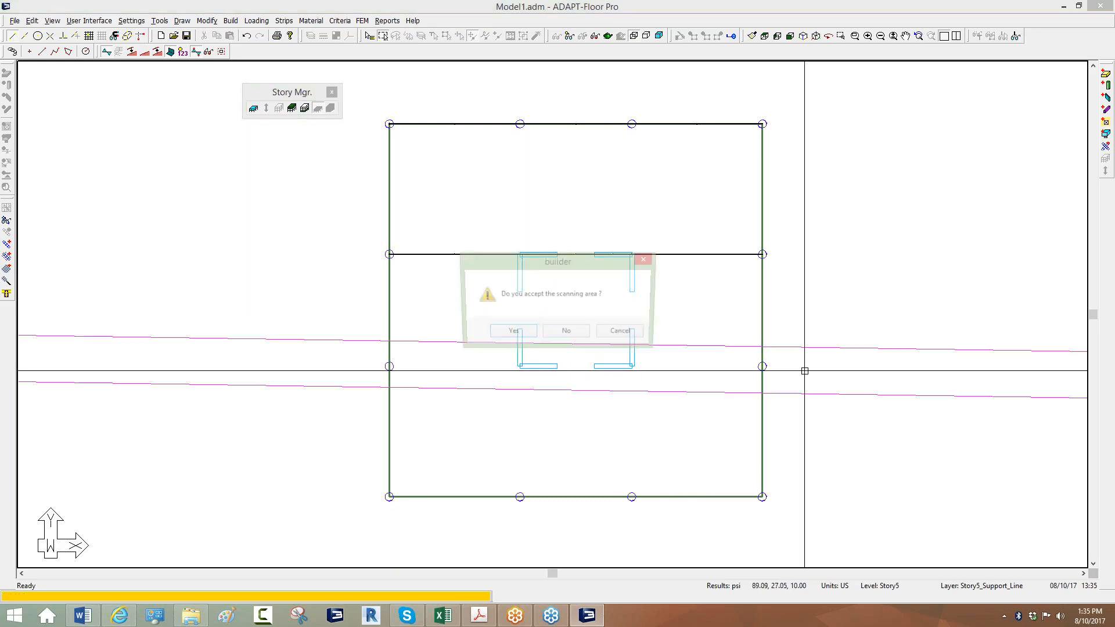
click(518, 338)
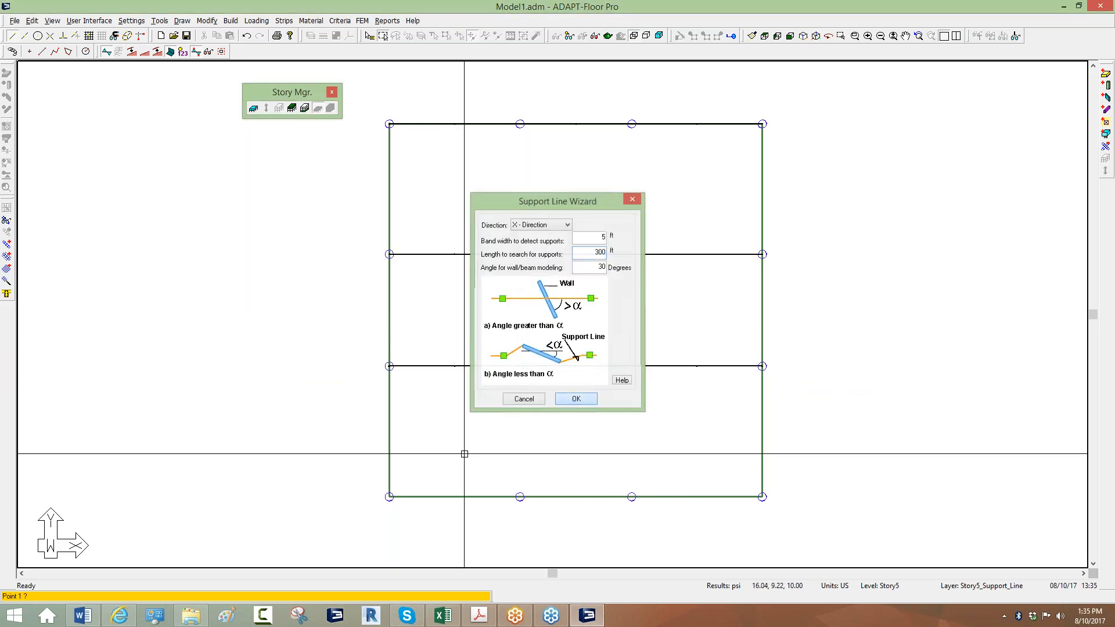
click(575, 399)
click(314, 501)
click(790, 494)
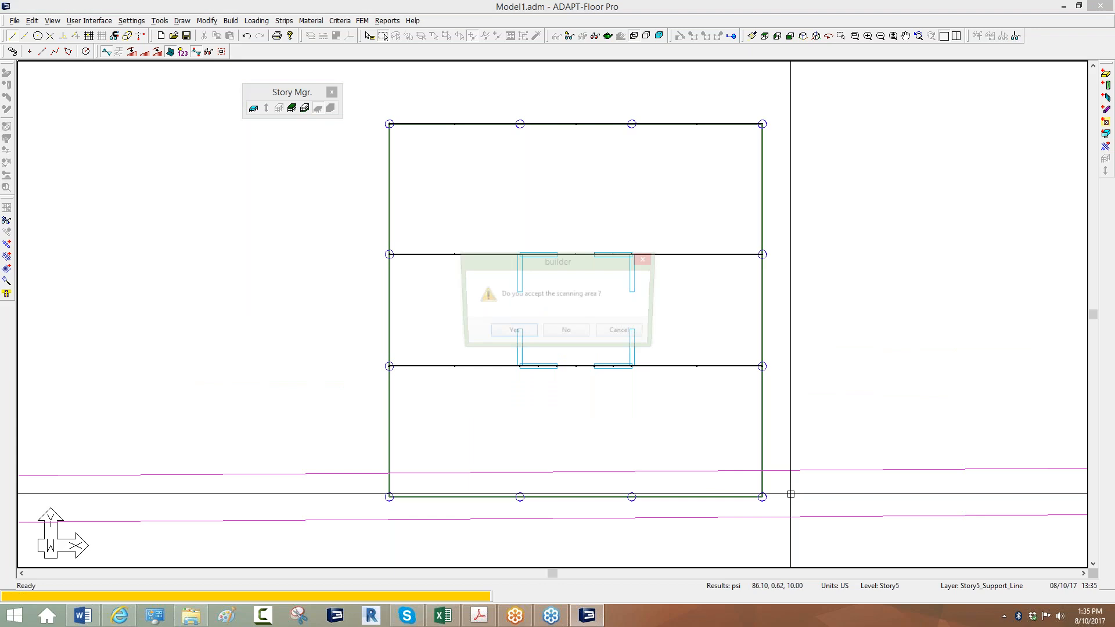
click(509, 332)
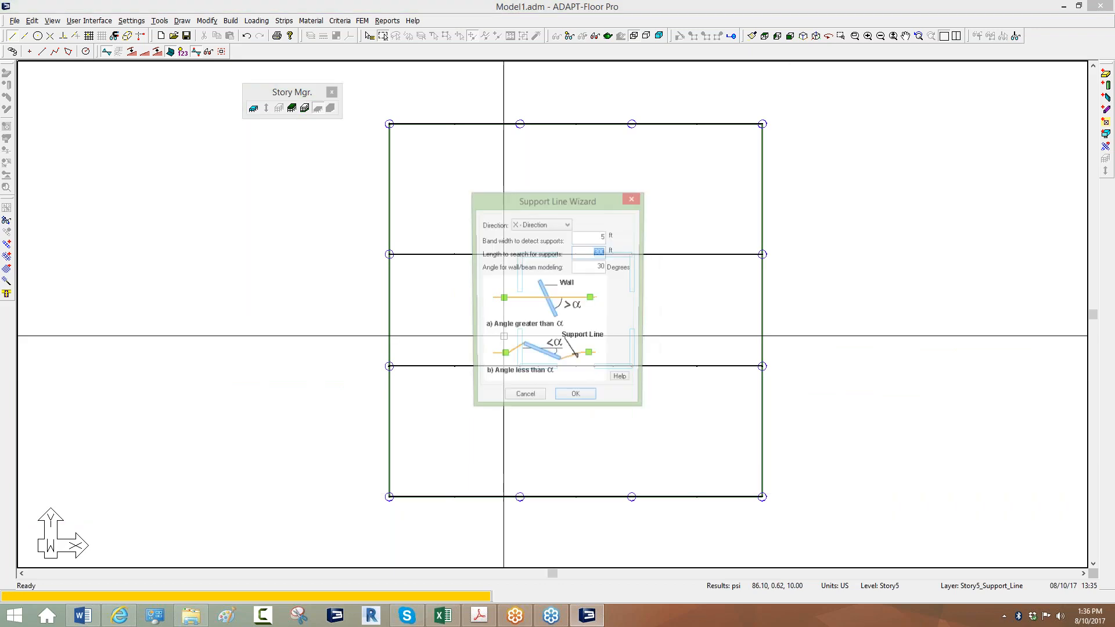
click(575, 399)
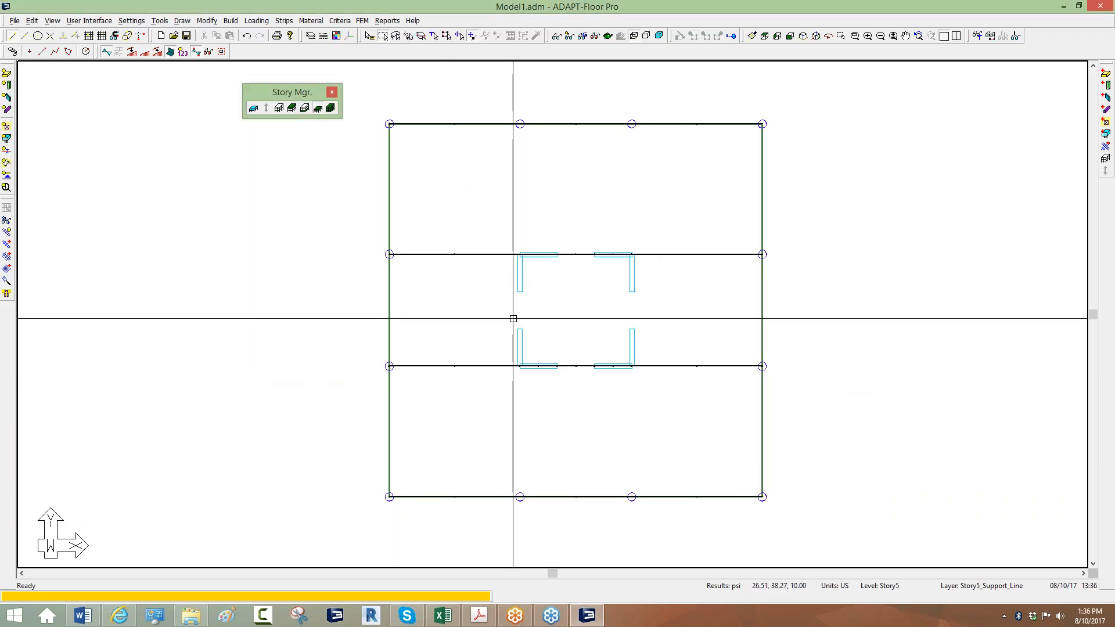
scroll(519, 119, up, 2)
scroll(472, 105, down, 2)
scroll(416, 115, down, 2)
scroll(416, 115, up, 3)
Generate design sections automatically with Regenerate Tributaries, then select the whole Story 5 model.
click(284, 20)
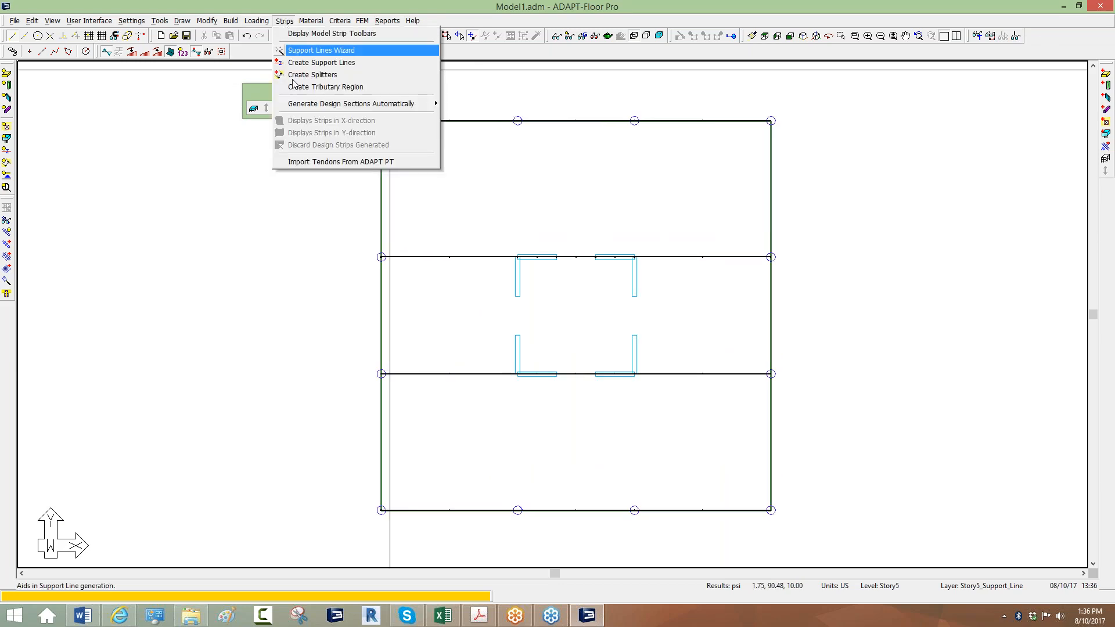
mouse_move(336, 107)
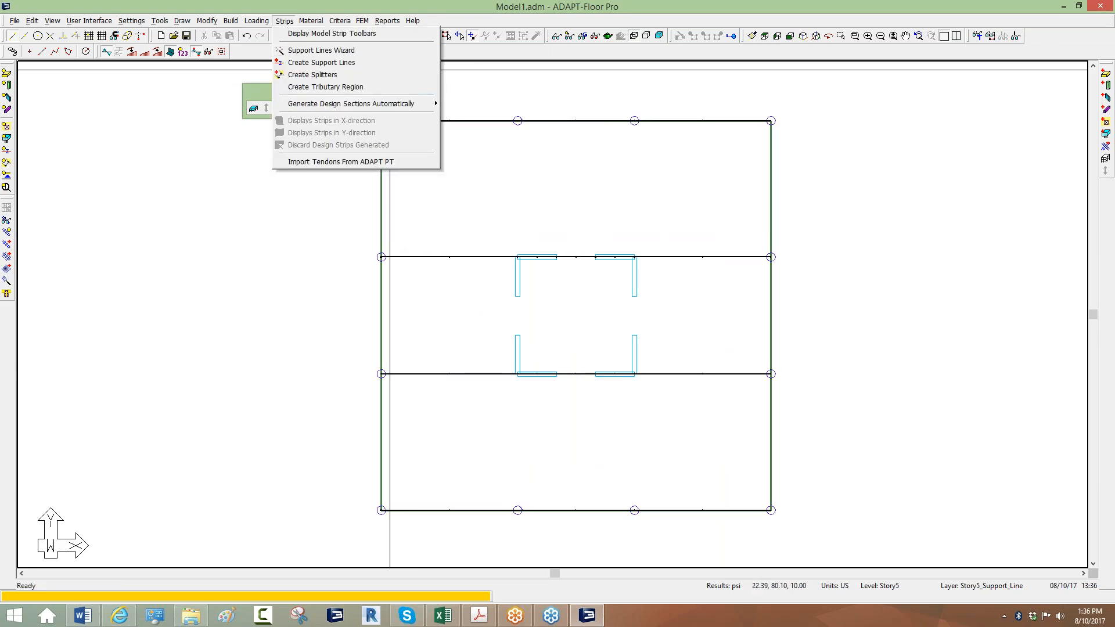
click(493, 116)
click(285, 21)
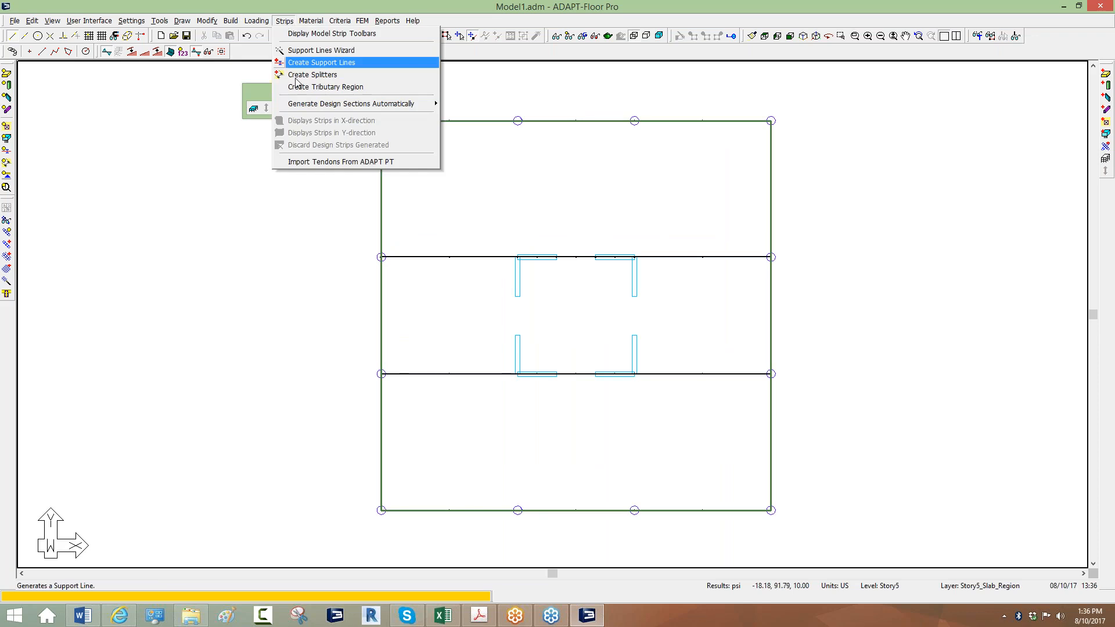
mouse_move(437, 103)
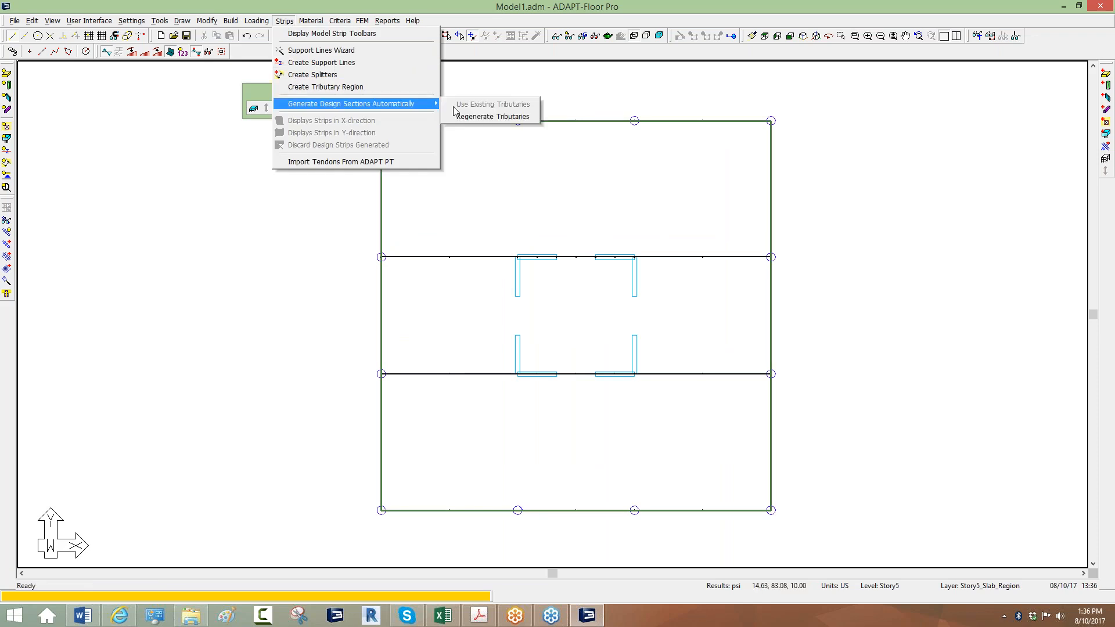
click(494, 117)
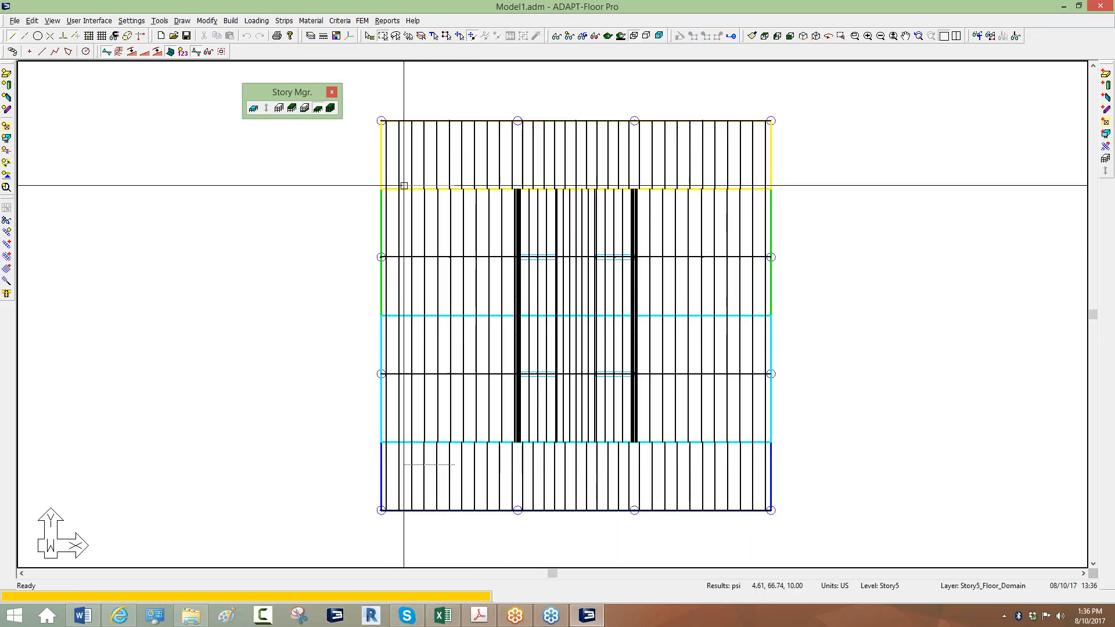
key(ctrl+a)
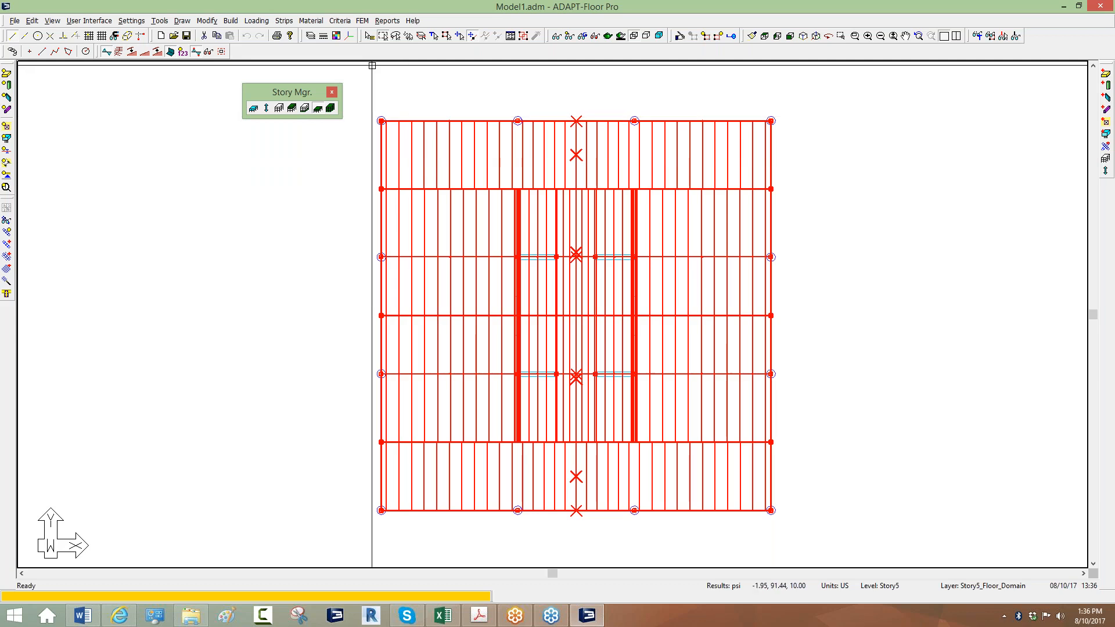
Enable the Tendon toolbar and map banded tendons using the design strip width.
right_click(377, 56)
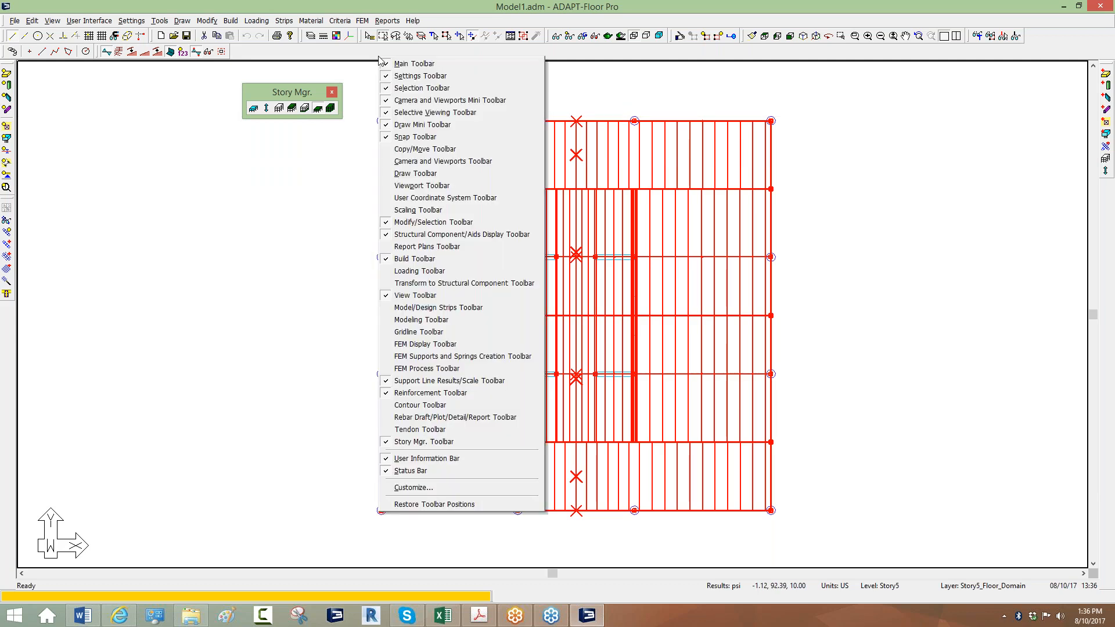
click(419, 430)
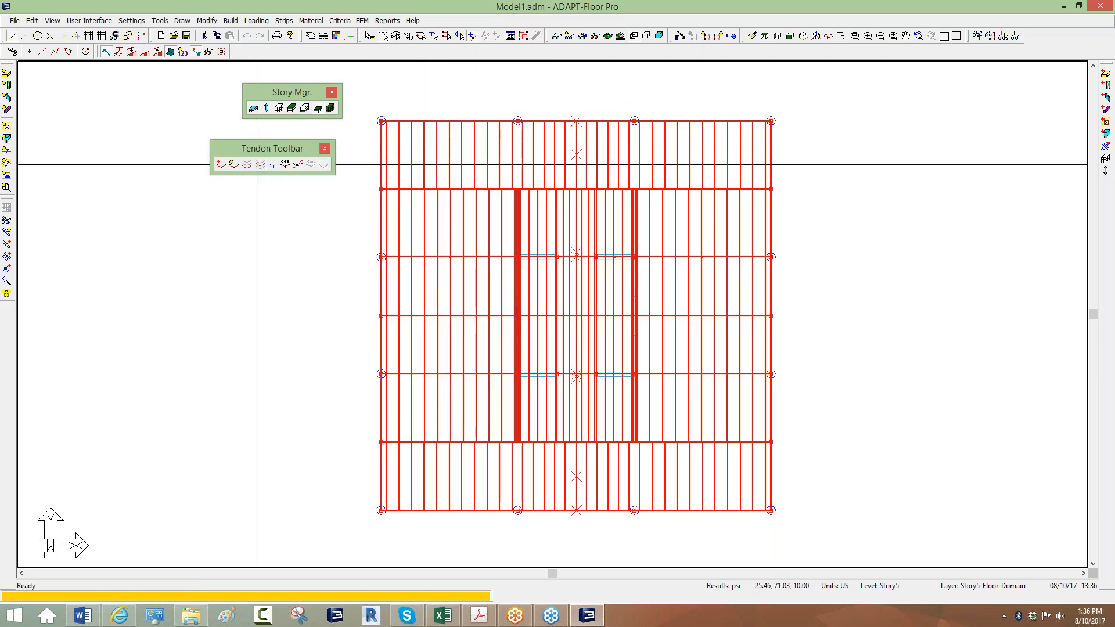
click(260, 165)
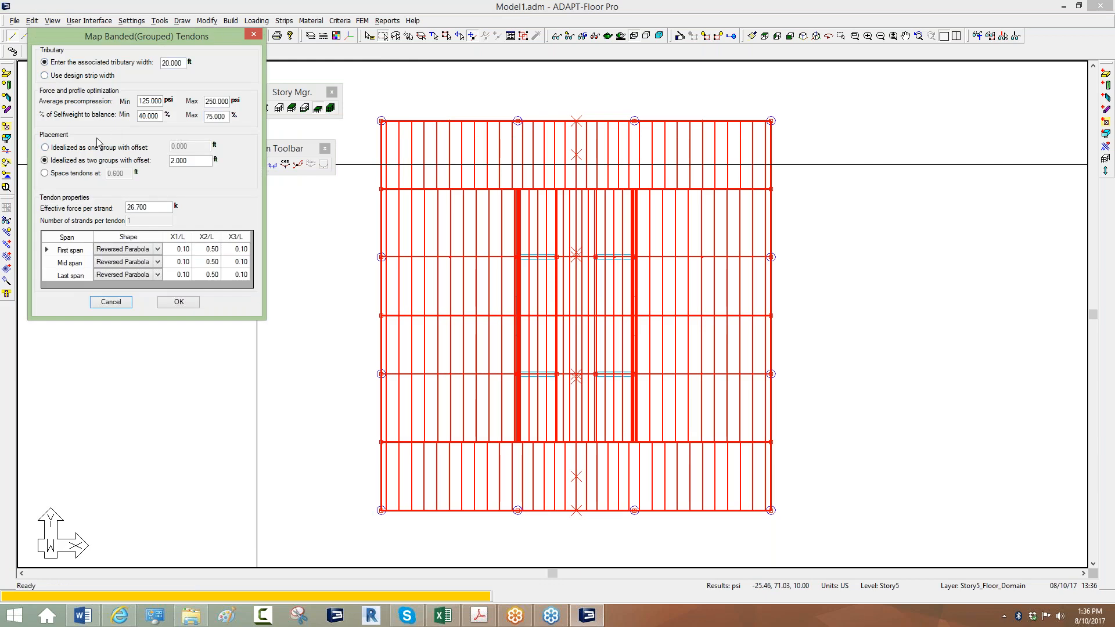
click(45, 75)
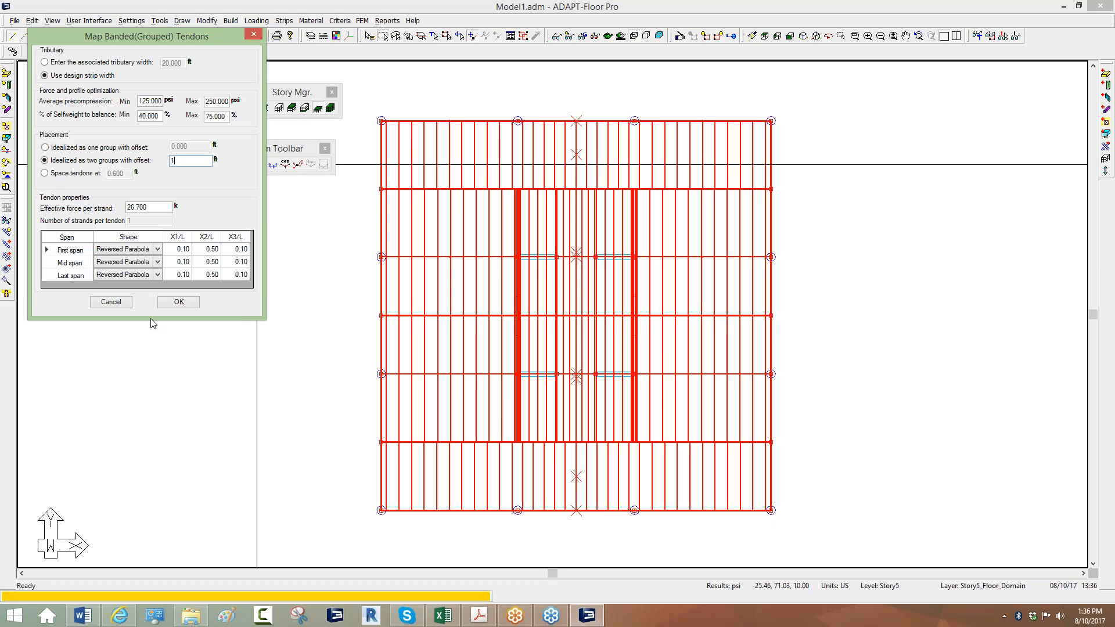
click(179, 302)
Bring the slab into view and open the top tendon's properties, selecting its 6.00 strand count.
key(Escape)
scroll(431, 113, up, 1)
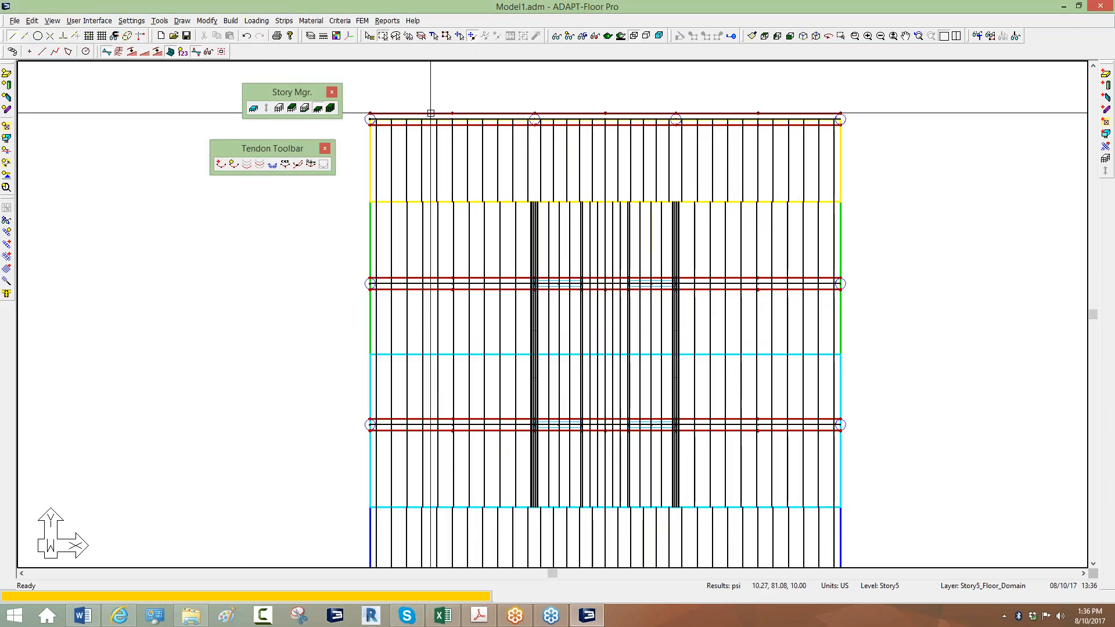
middle_drag(432, 386, 477, 163)
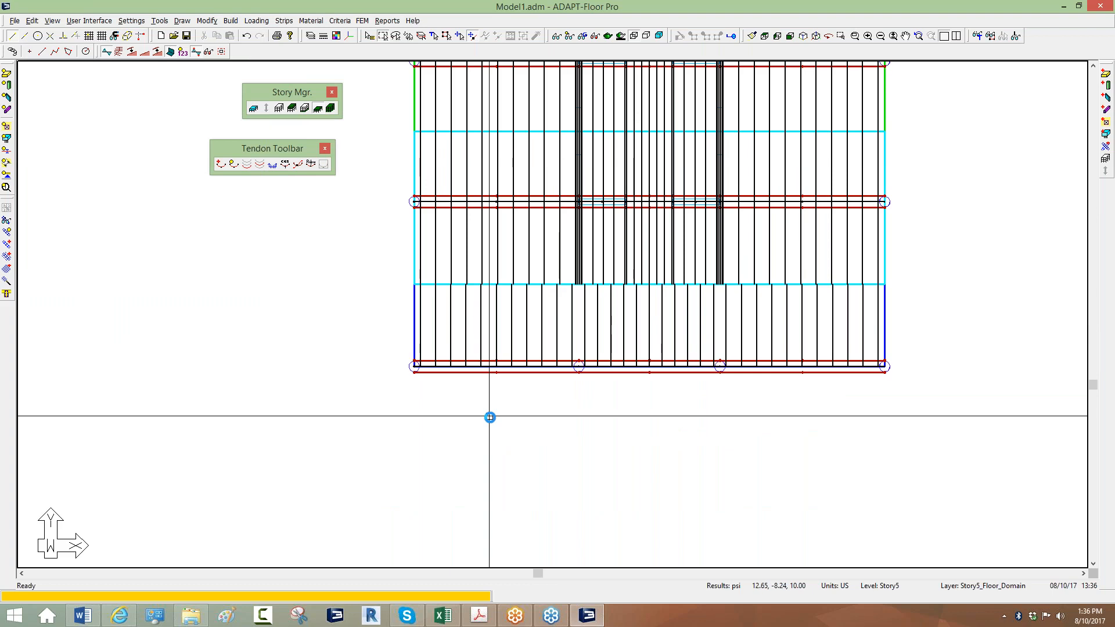
scroll(482, 401, up, 1)
scroll(463, 368, down, 2)
scroll(413, 123, up, 2)
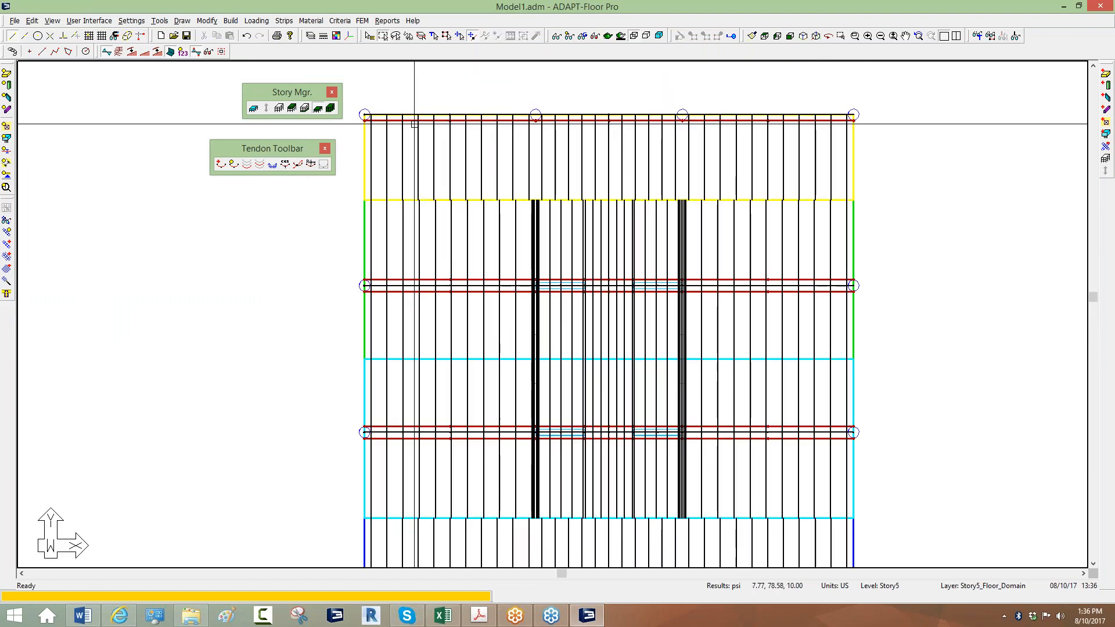
double_click(428, 122)
drag(100, 141, 153, 148)
Set the number of strands to 12 for Tendon 5 and Tendon 10.
text(12)
click(20, 36)
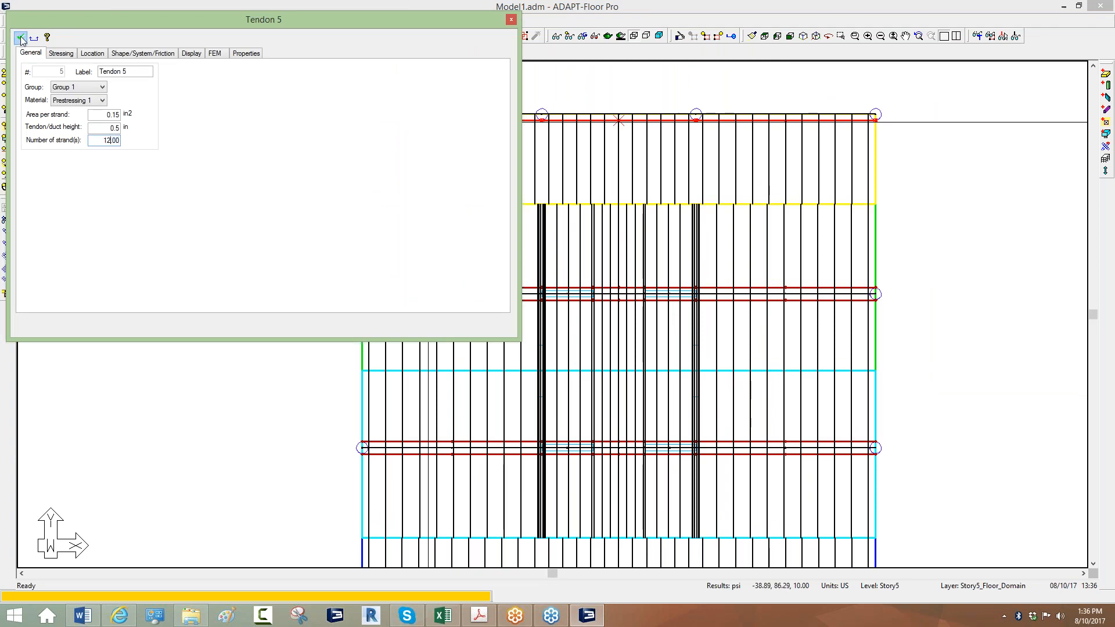
scroll(566, 373, up, 2)
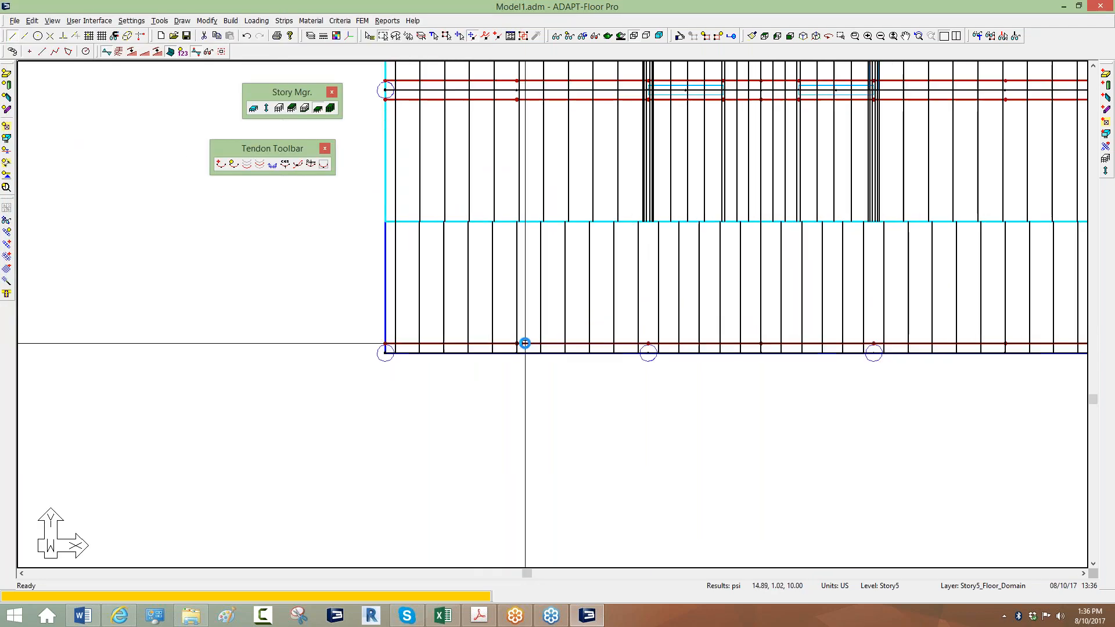
double_click(525, 344)
drag(90, 140, 121, 142)
text(12)
click(20, 36)
scroll(244, 453, down, 5)
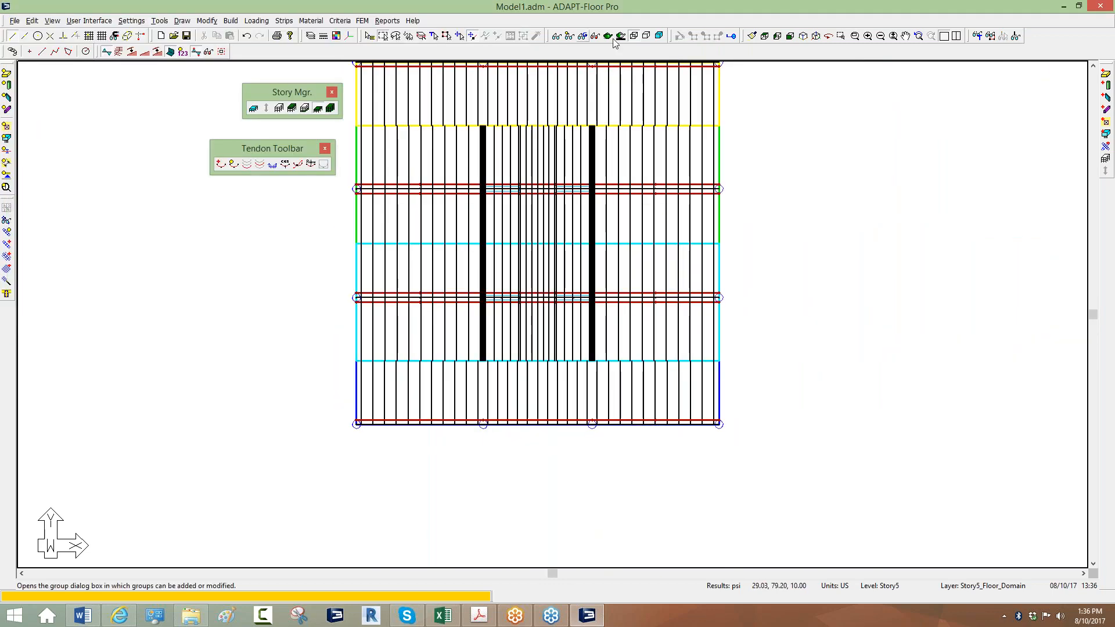
Toggle the tendon display off and back on, then switch to isometric 3-D view.
click(582, 36)
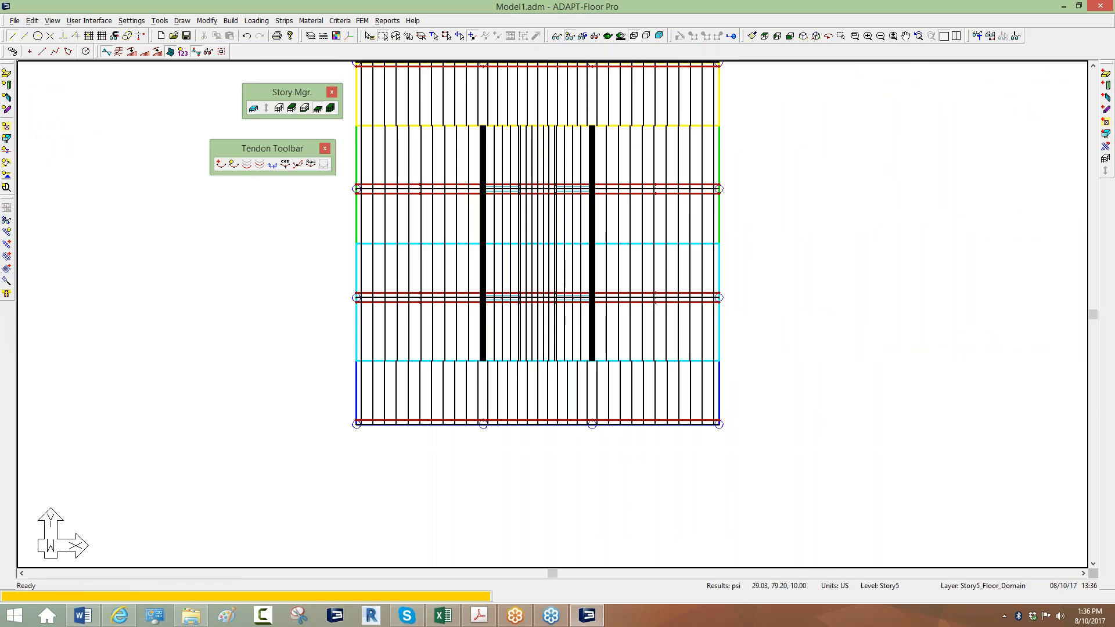
click(233, 163)
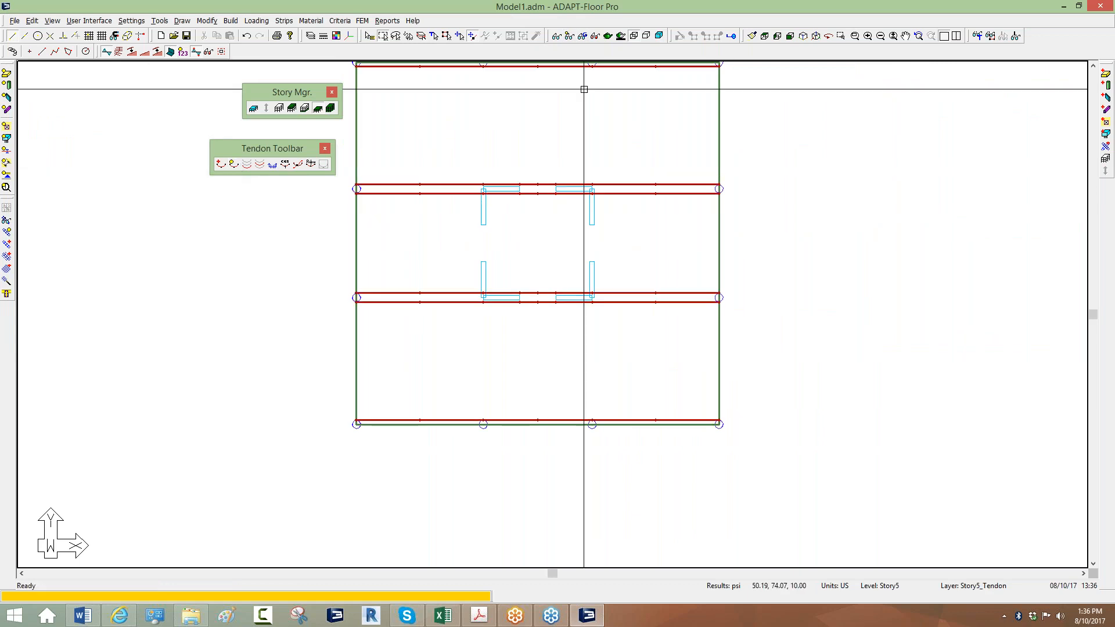
click(804, 36)
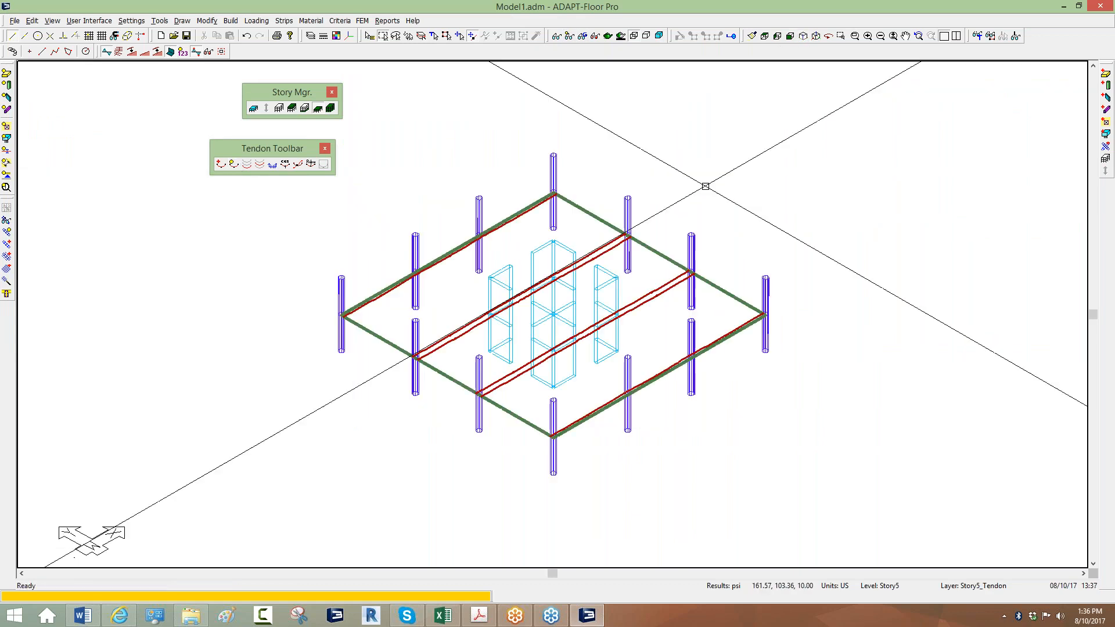
Enable the Scaling toolbar, test a vertical stretch and reset, then view the slab in Solid Modeling.
right_click(386, 48)
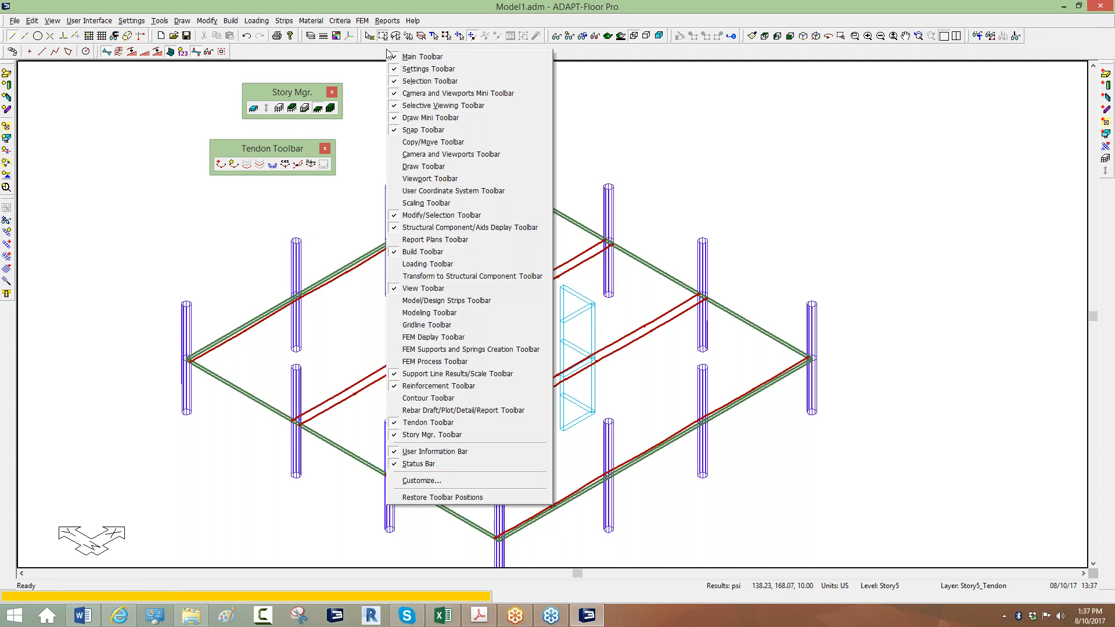
click(398, 203)
click(134, 53)
click(133, 54)
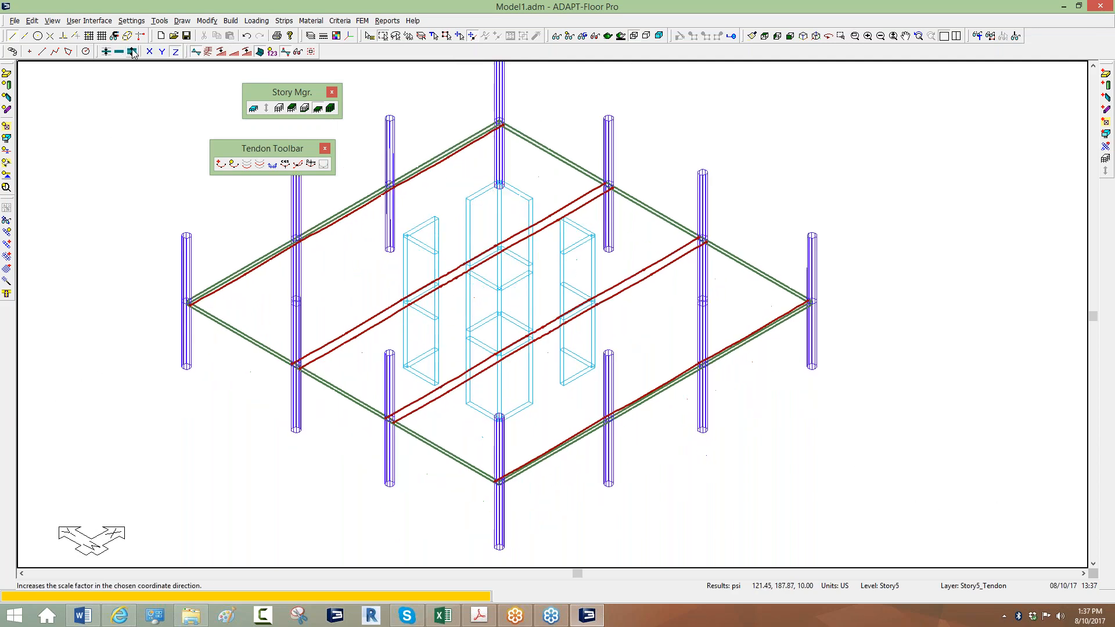
click(120, 52)
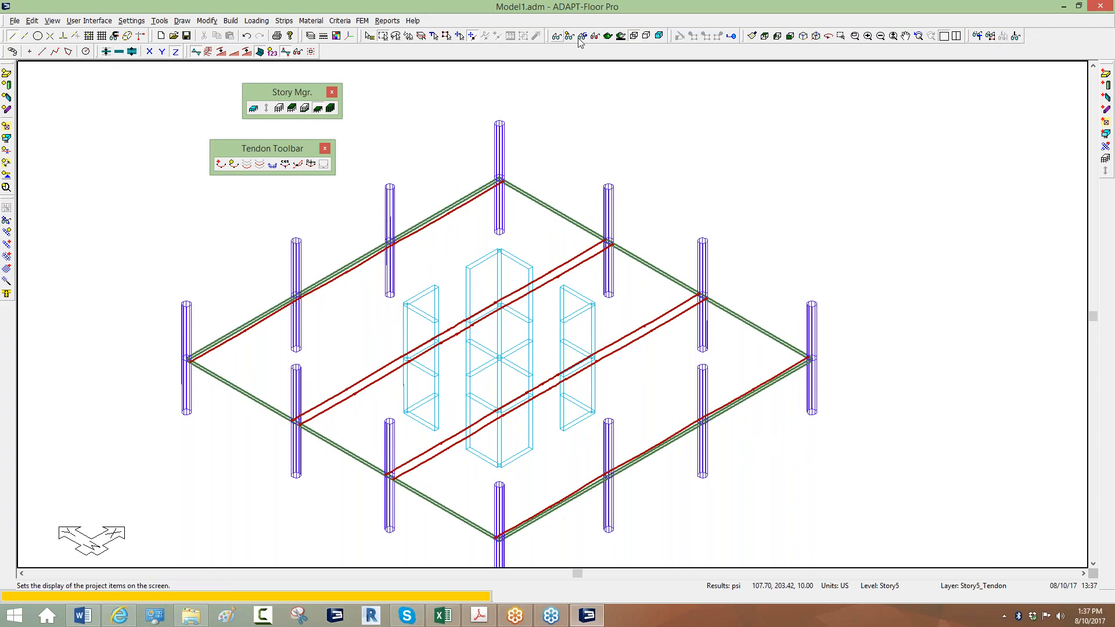
click(608, 37)
drag(537, 177, 543, 225)
Hide the columns and walls and show the slab in wireframe so only tendons remain.
click(38, 40)
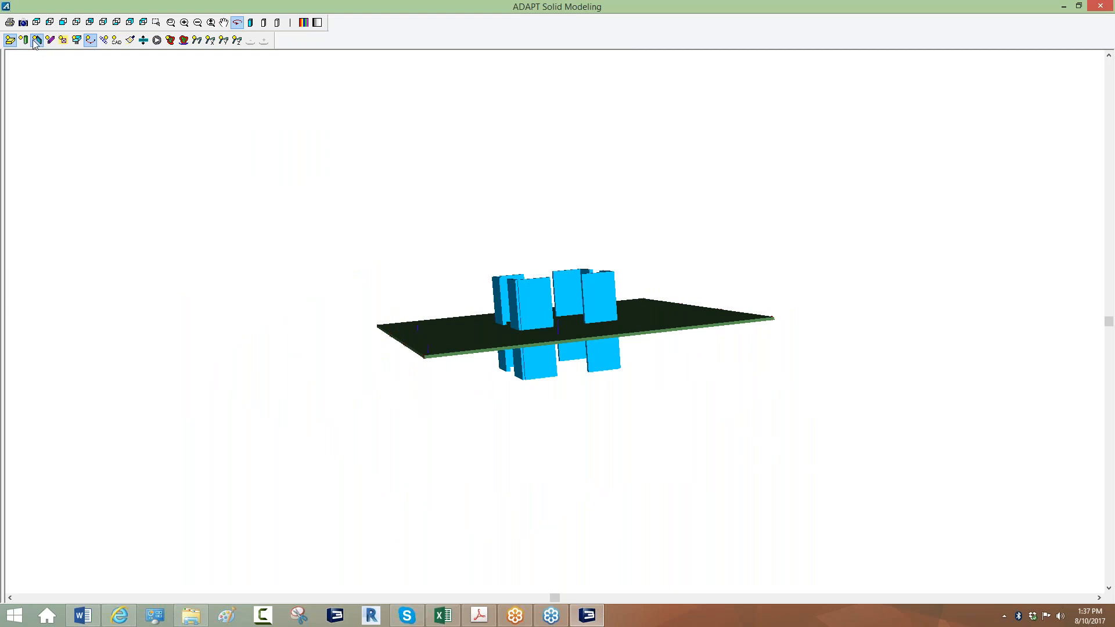
click(24, 40)
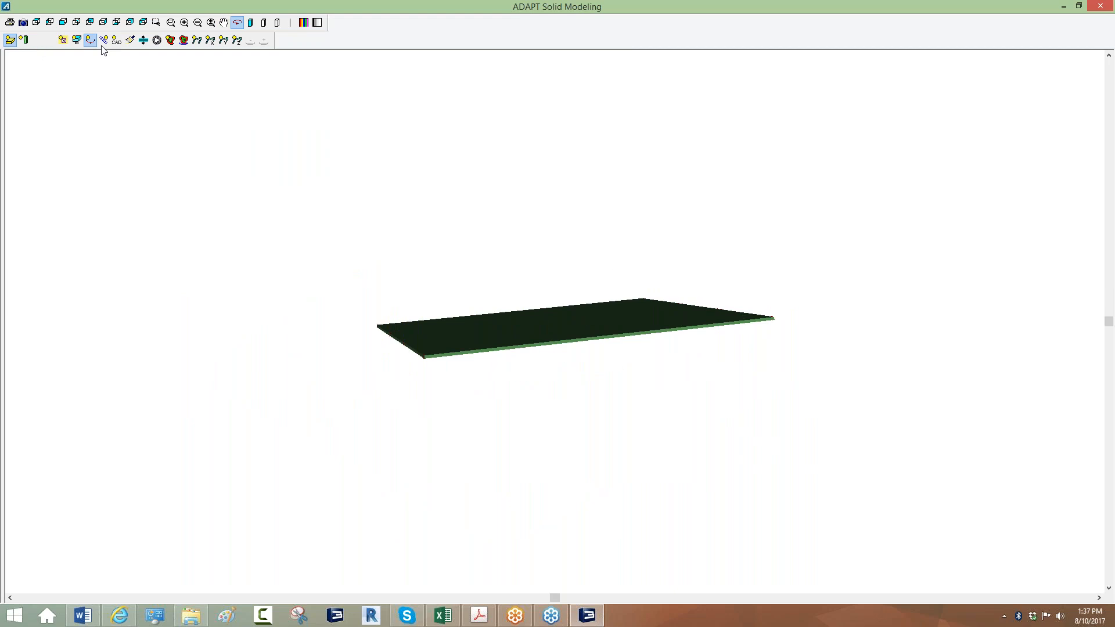
click(279, 26)
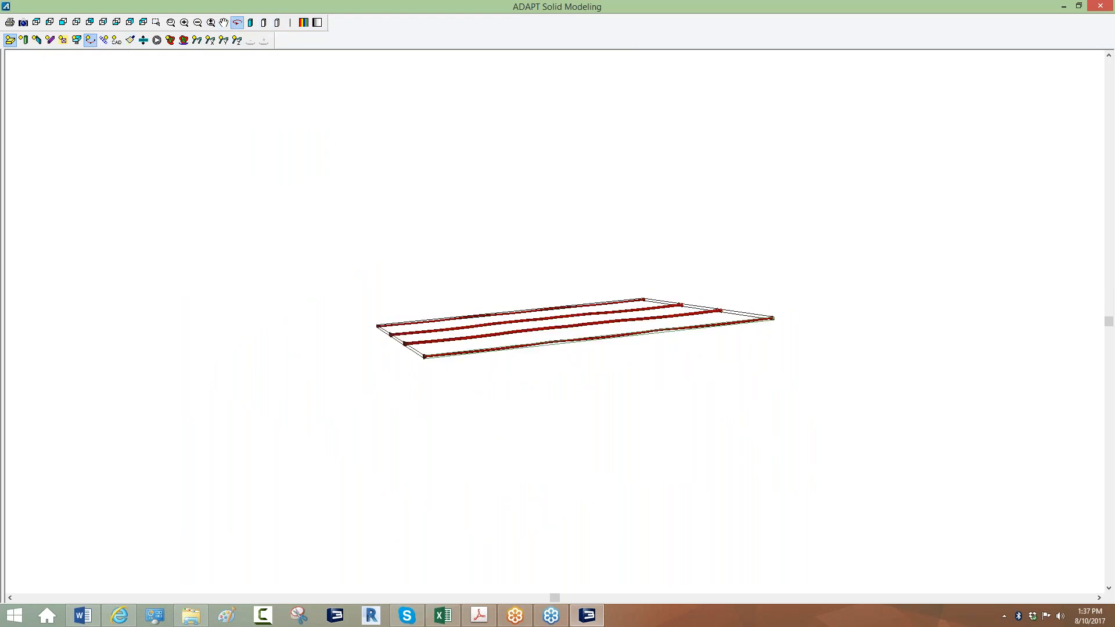
Exaggerate the Z scale factor, fit and orbit to inspect tendon drapes, then close the viewer.
click(144, 40)
double_click(534, 325)
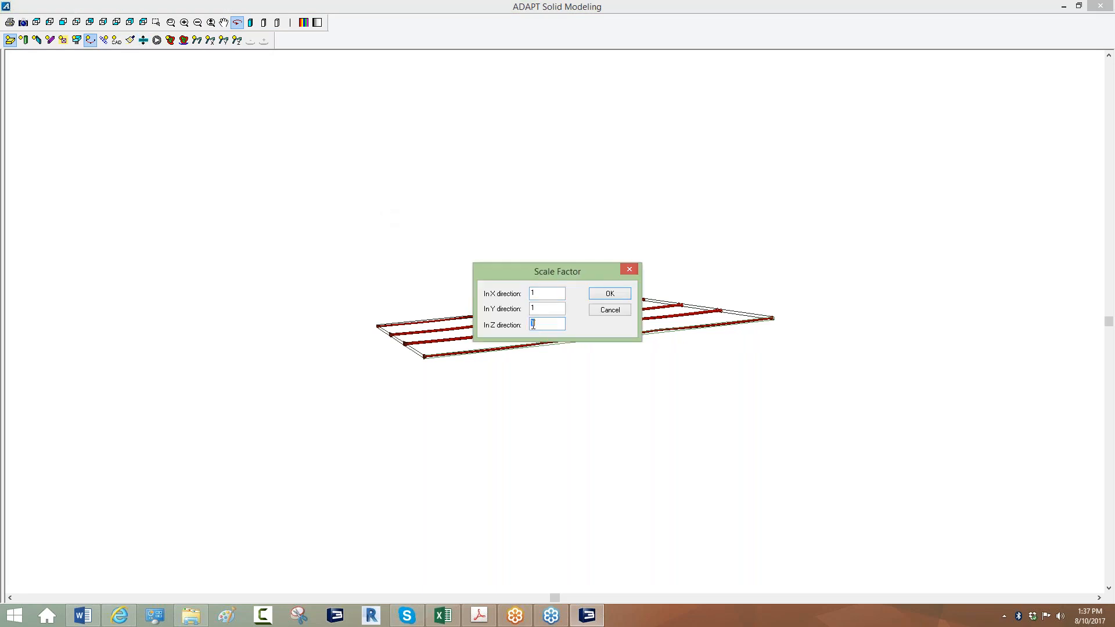
click(595, 298)
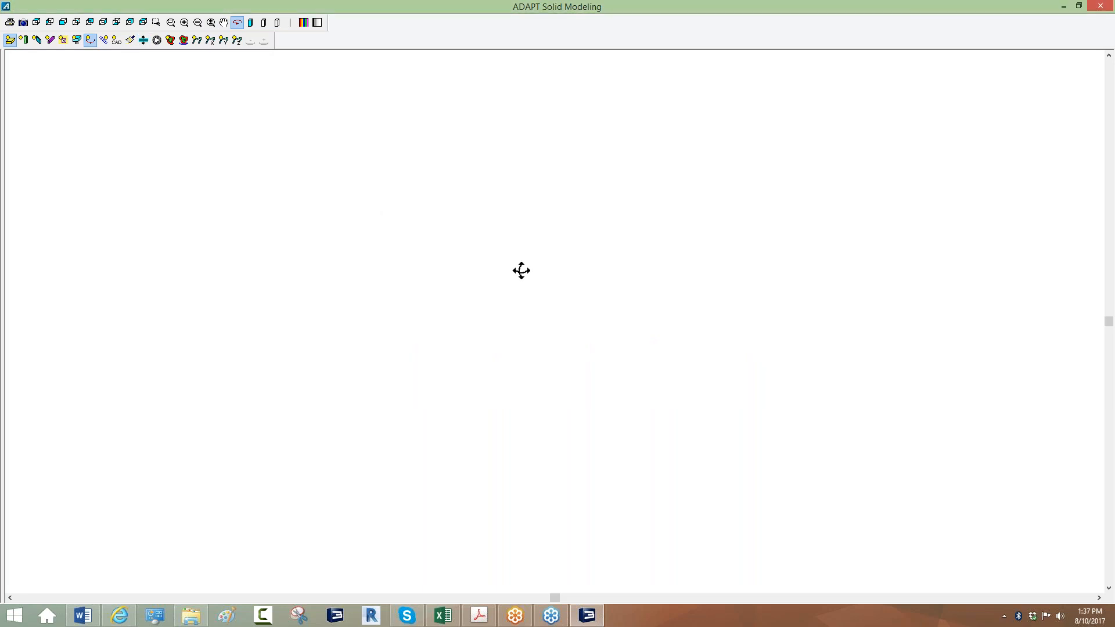
click(172, 25)
drag(374, 227, 376, 234)
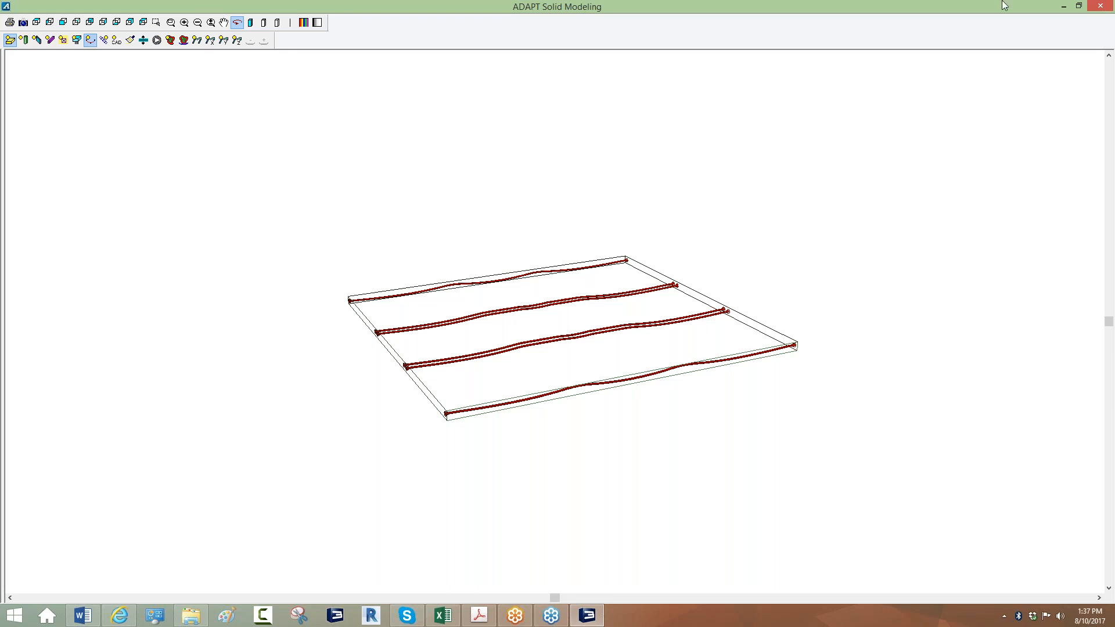
click(1101, 7)
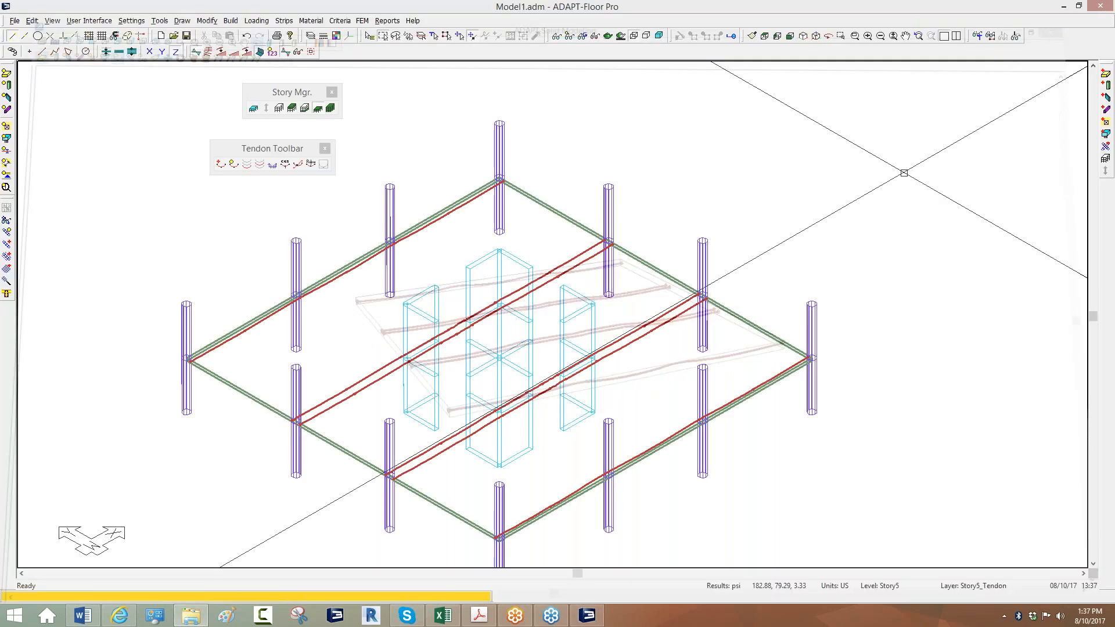
scroll(603, 189, down, 3)
scroll(538, 252, down, 1)
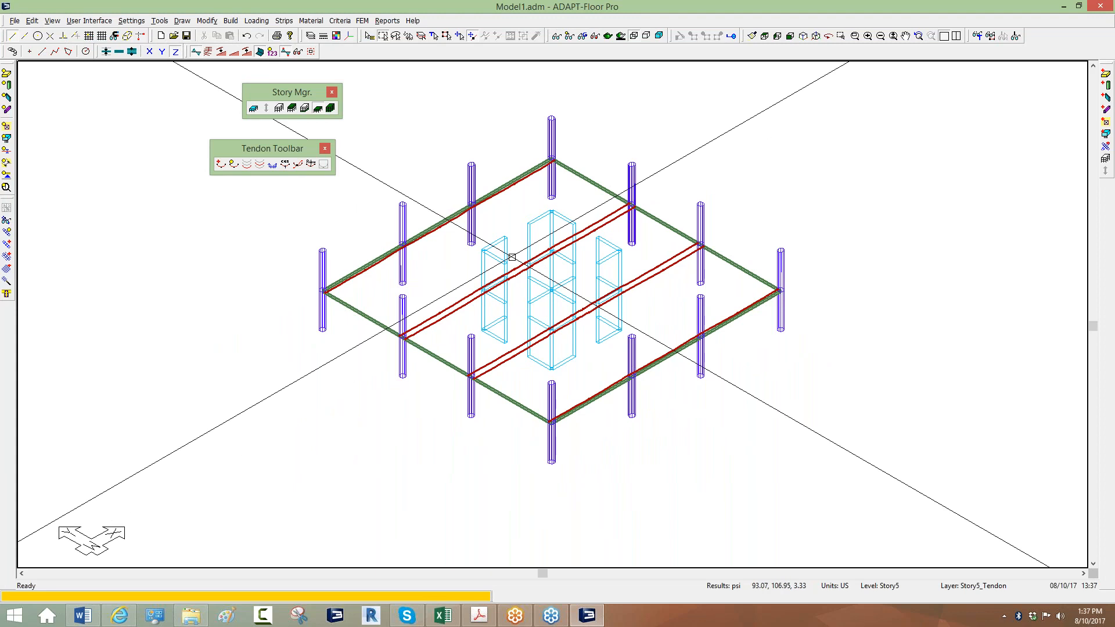
click(363, 20)
click(393, 121)
click(436, 245)
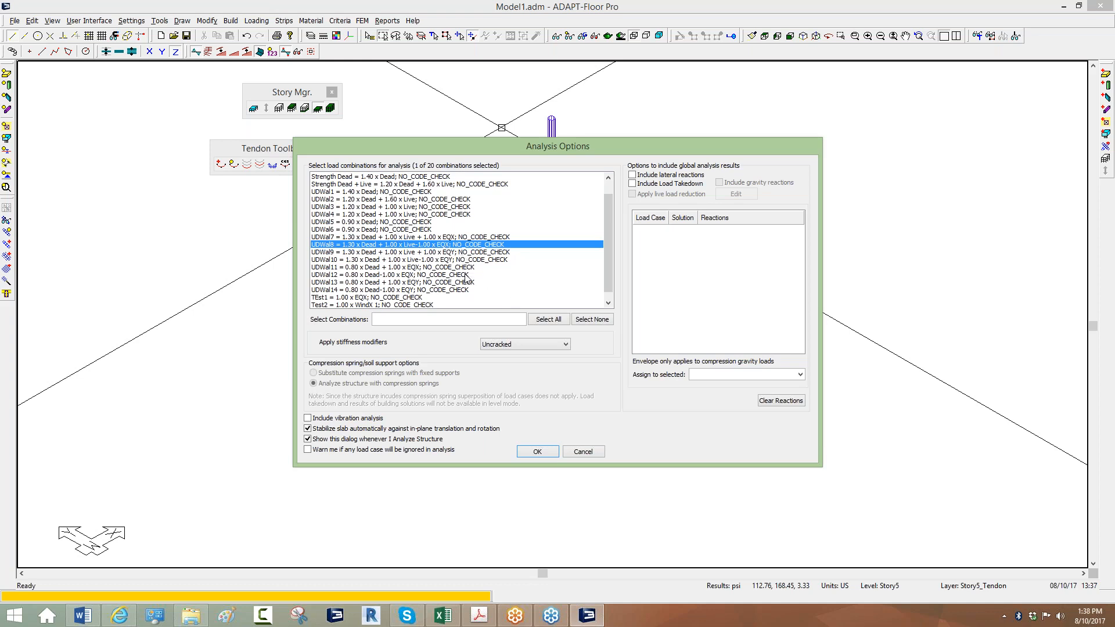
click(581, 451)
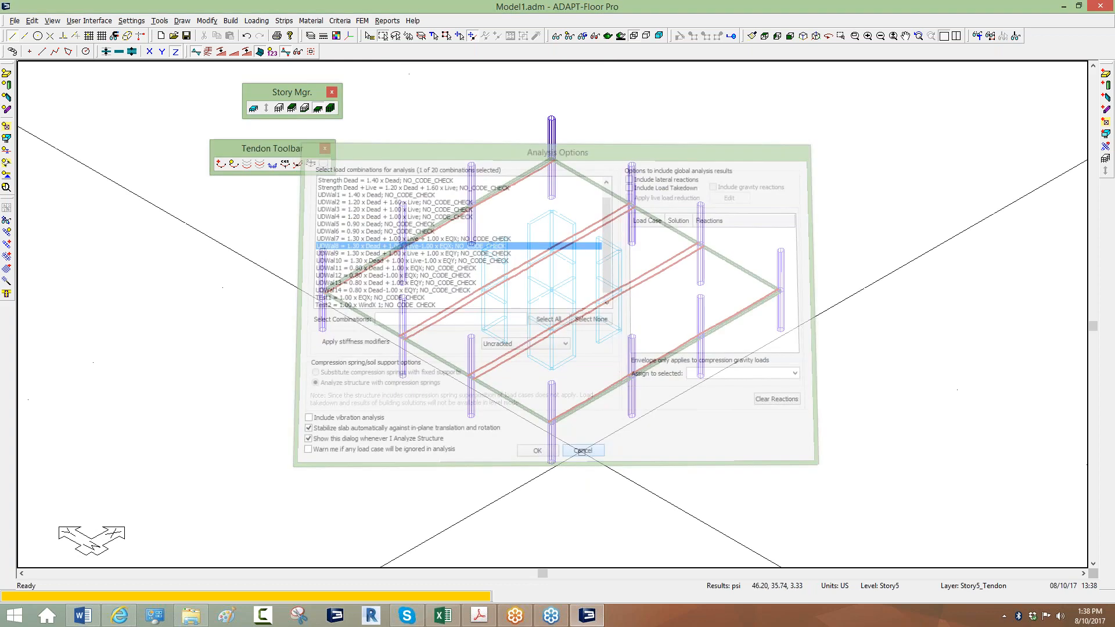
scroll(531, 308, up, 1)
scroll(523, 306, down, 1)
scroll(494, 232, up, 1)
scroll(497, 275, up, 2)
scroll(384, 250, down, 4)
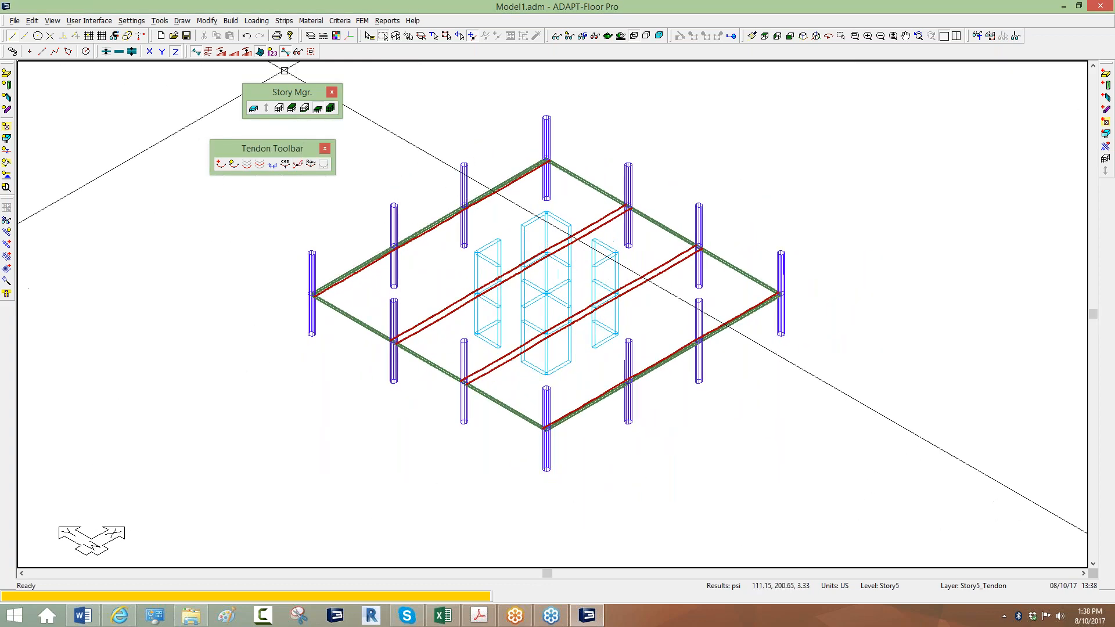
click(257, 20)
Bring up the FEM tabular load combinations table, enlarged to show all rows.
mouse_move(279, 83)
click(359, 82)
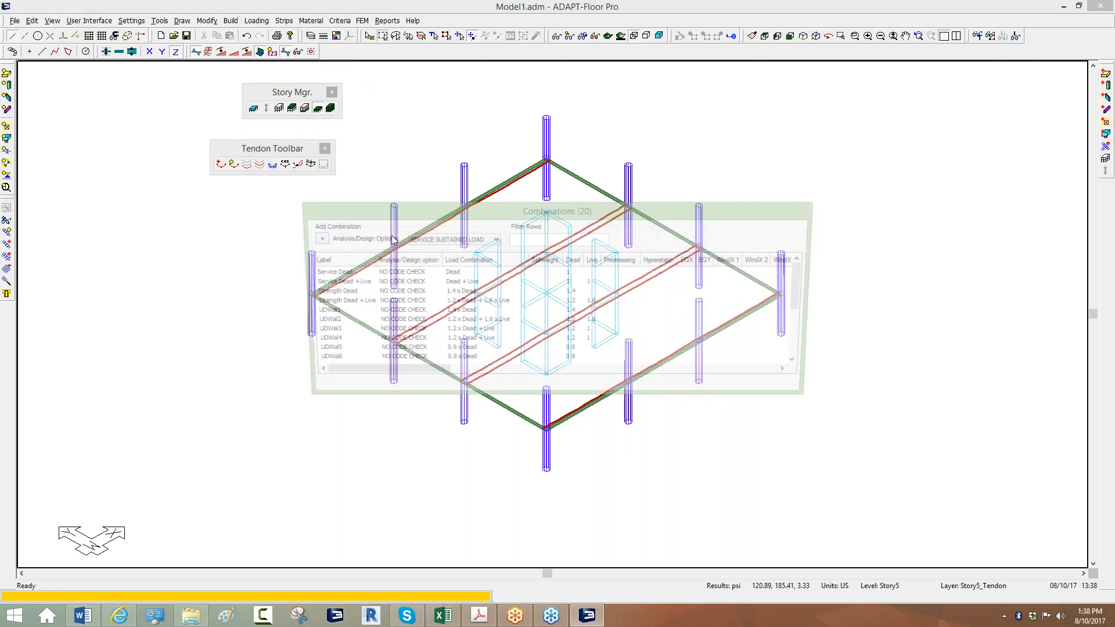
drag(725, 211, 637, 147)
drag(766, 390, 963, 604)
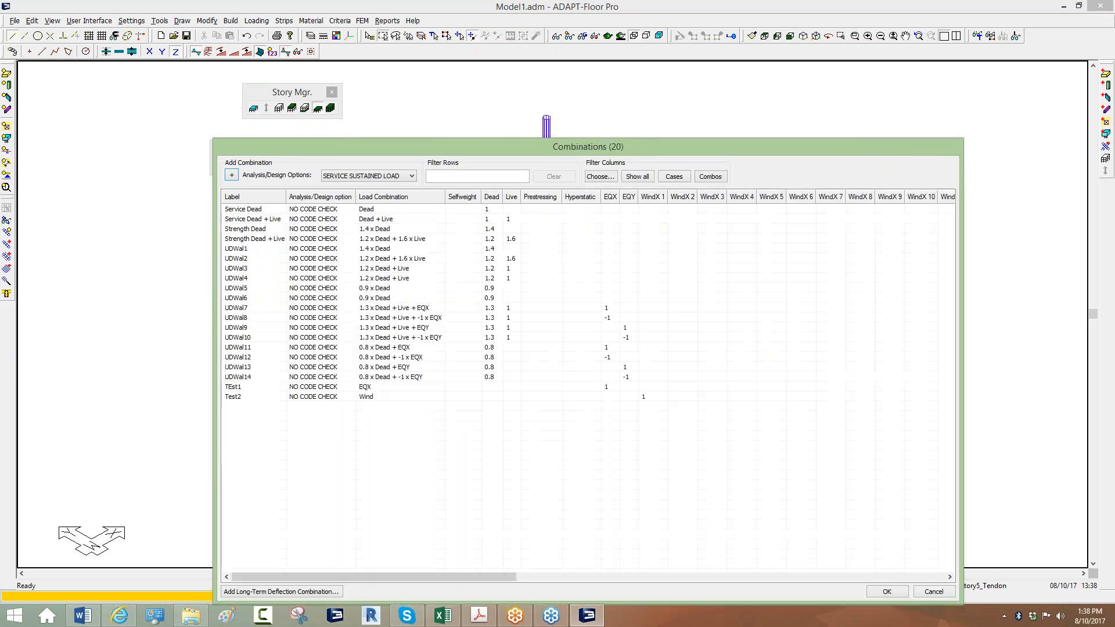
Enter Hyperstatic factor 1 for UDWal8 and UDWal7 and accept the combinations table.
click(232, 319)
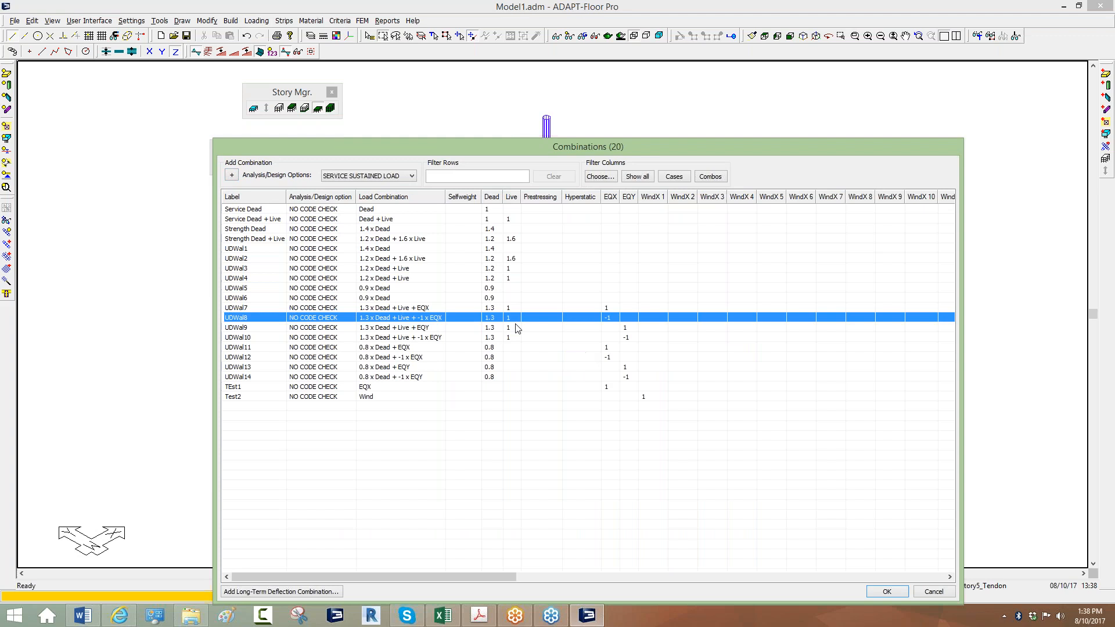
click(564, 318)
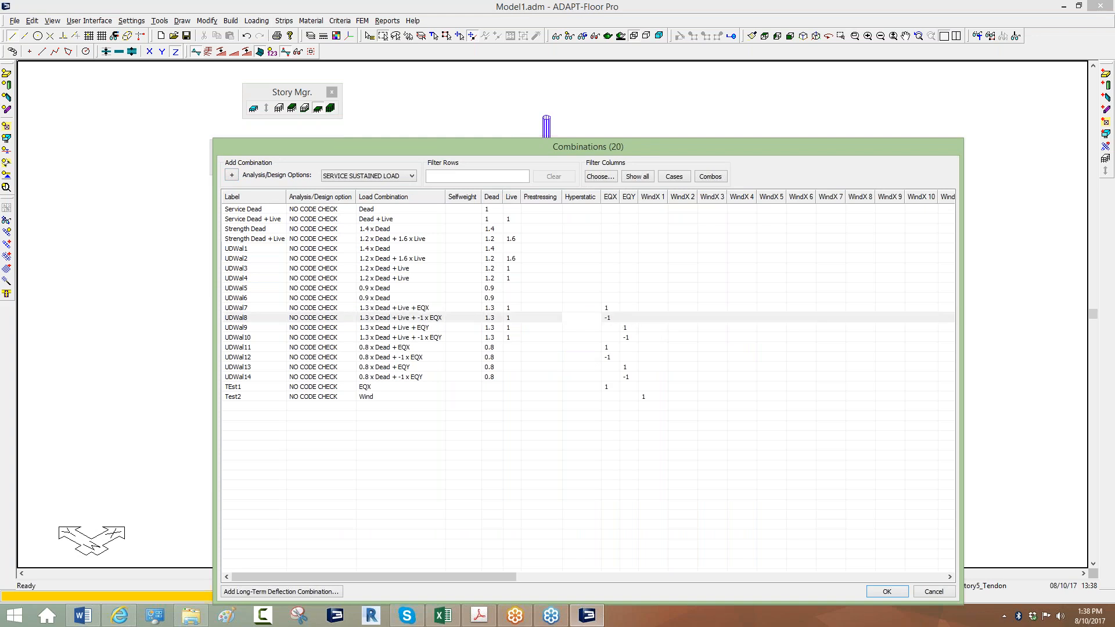
click(583, 289)
double_click(574, 308)
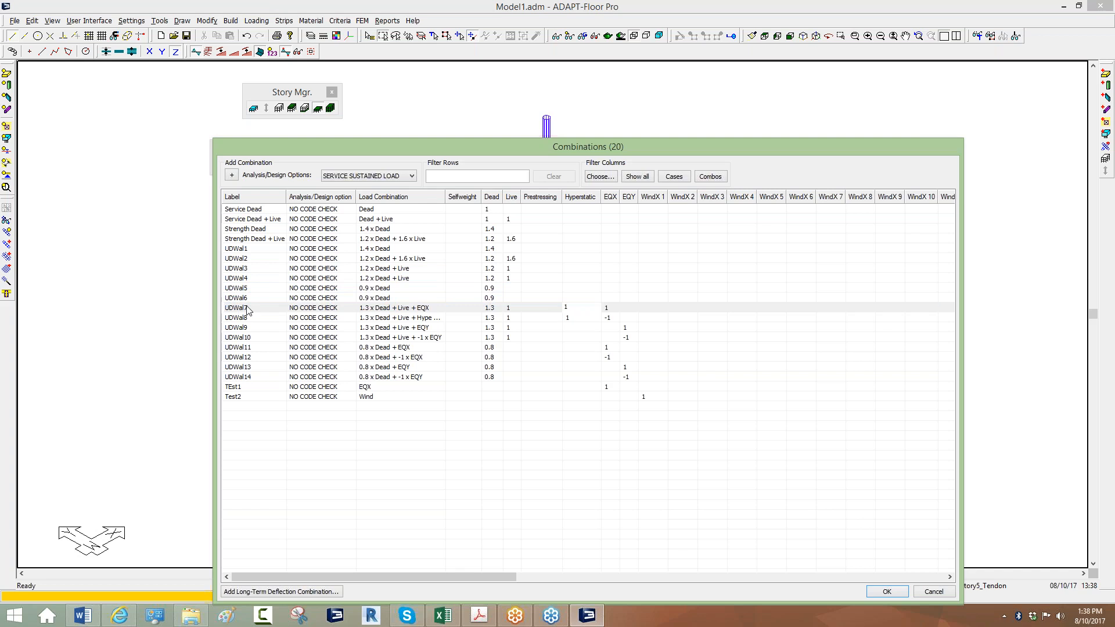
click(690, 466)
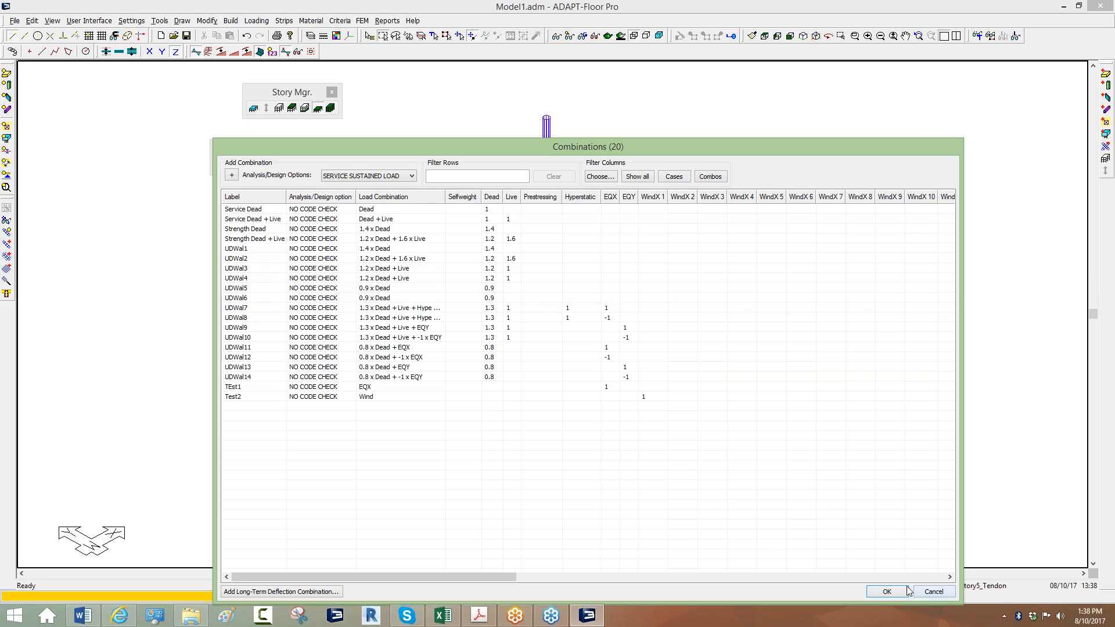
click(887, 592)
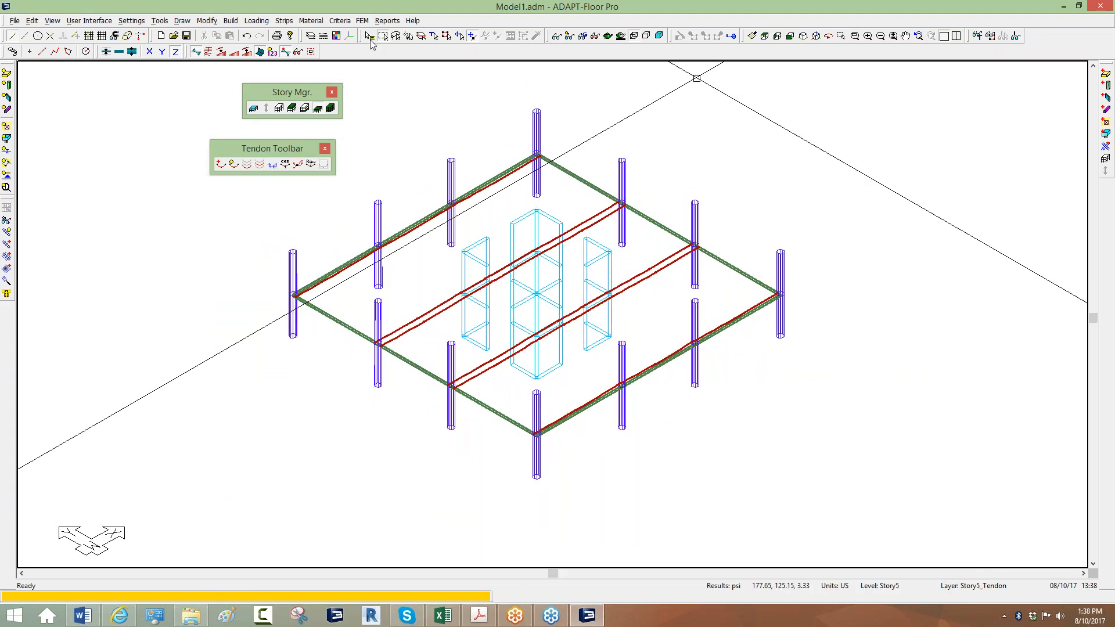
In Analyze Structure options, select UDWal7 and UDWal8 and include lateral reactions.
click(363, 21)
click(384, 122)
click(350, 283)
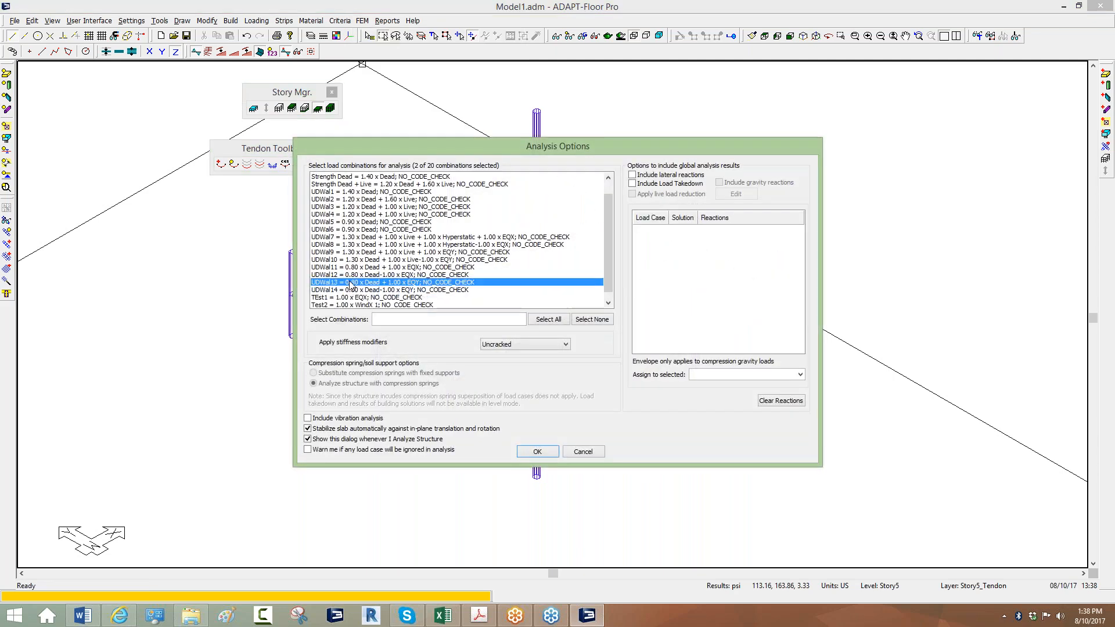
click(328, 238)
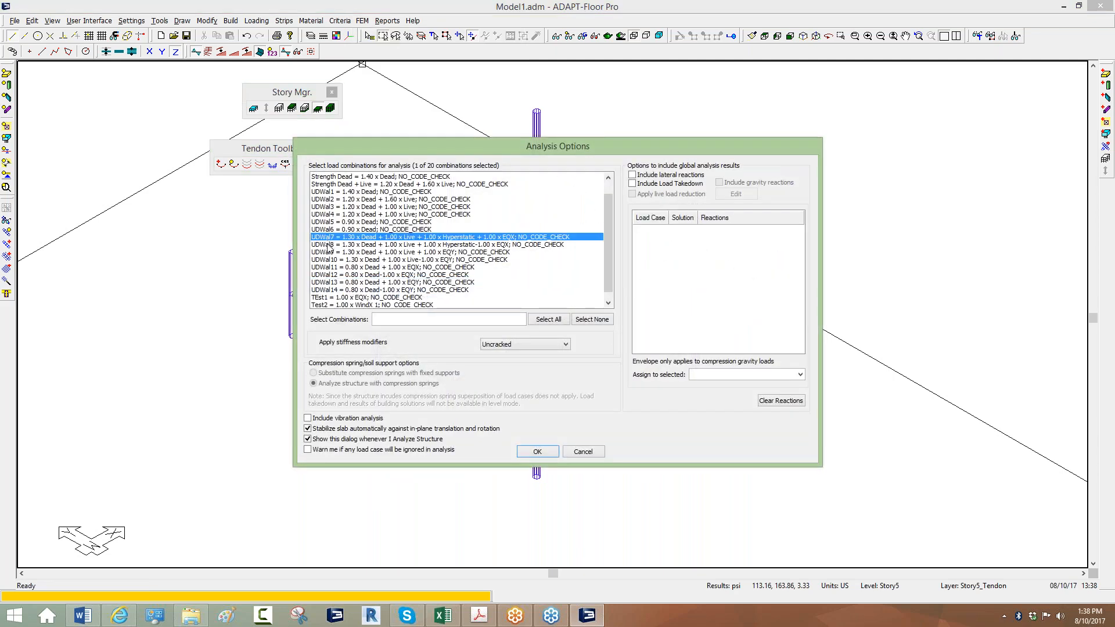
click(328, 244)
shift+click(331, 238)
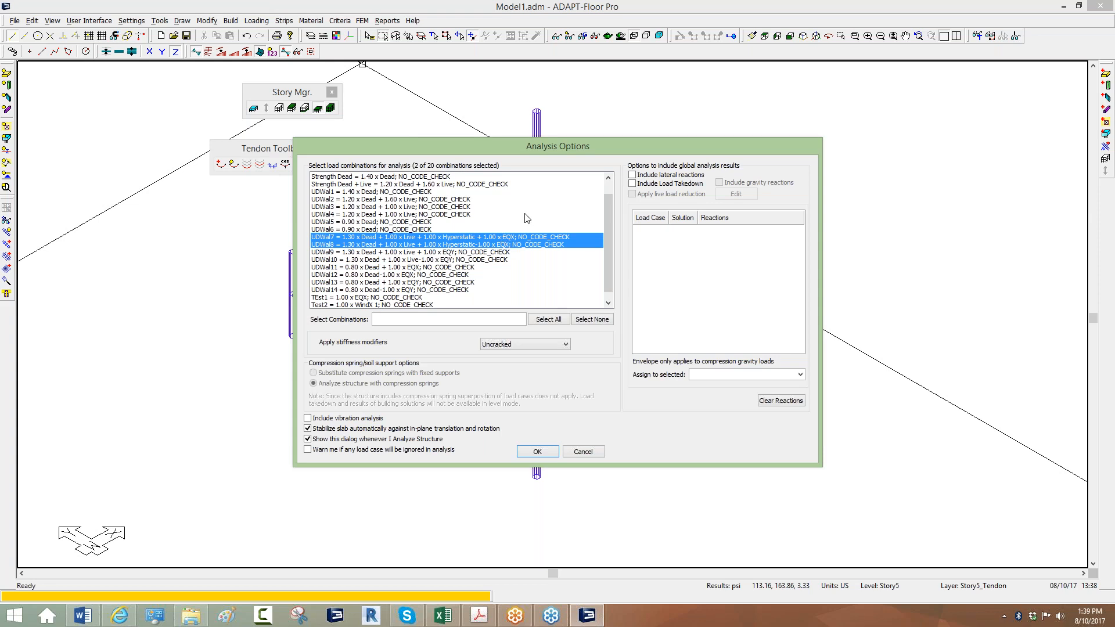
click(633, 176)
Review the EQX solution-source choices, leaving ETABS selected.
drag(698, 218, 711, 218)
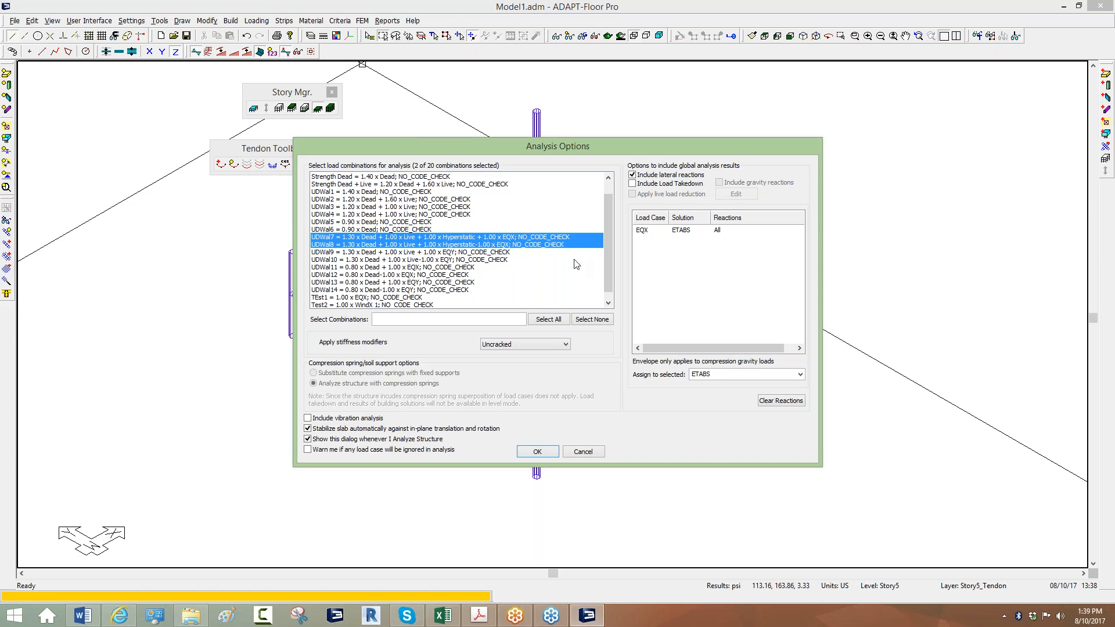
click(643, 232)
click(682, 228)
click(688, 231)
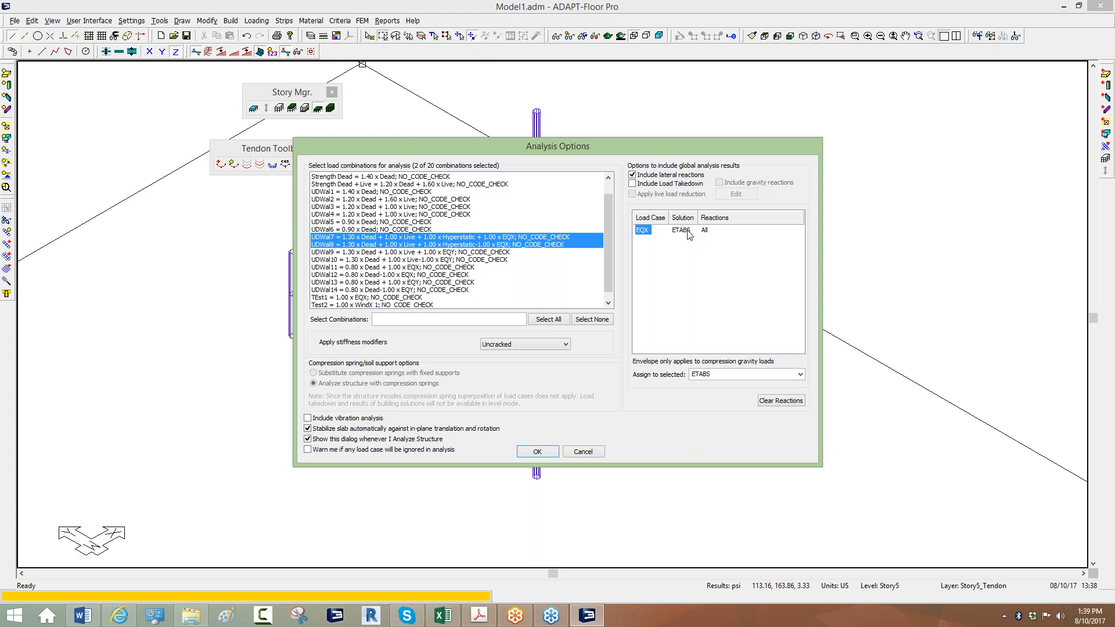
click(688, 231)
click(692, 231)
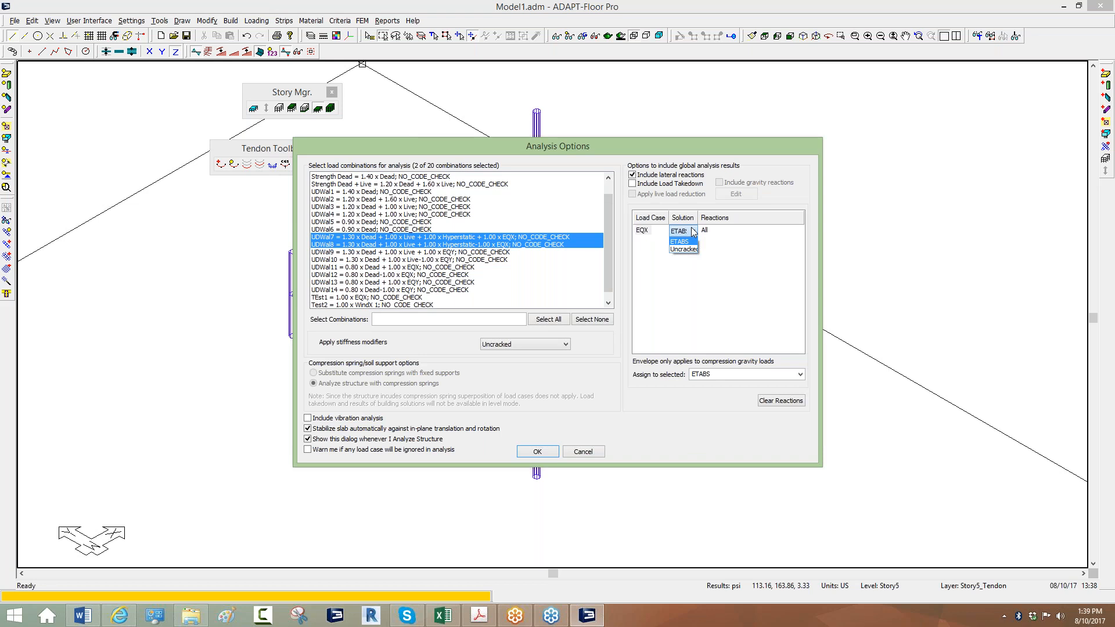
click(681, 242)
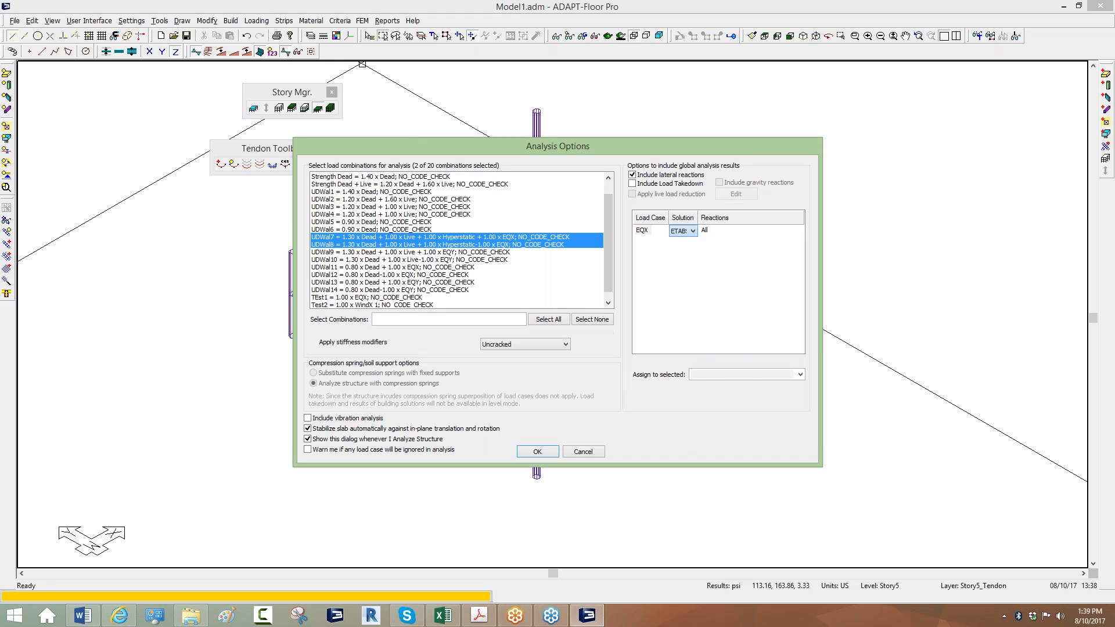
Try Uncracked for EQX, revert it to ETABS, and run the analysis.
drag(698, 218, 723, 219)
click(697, 230)
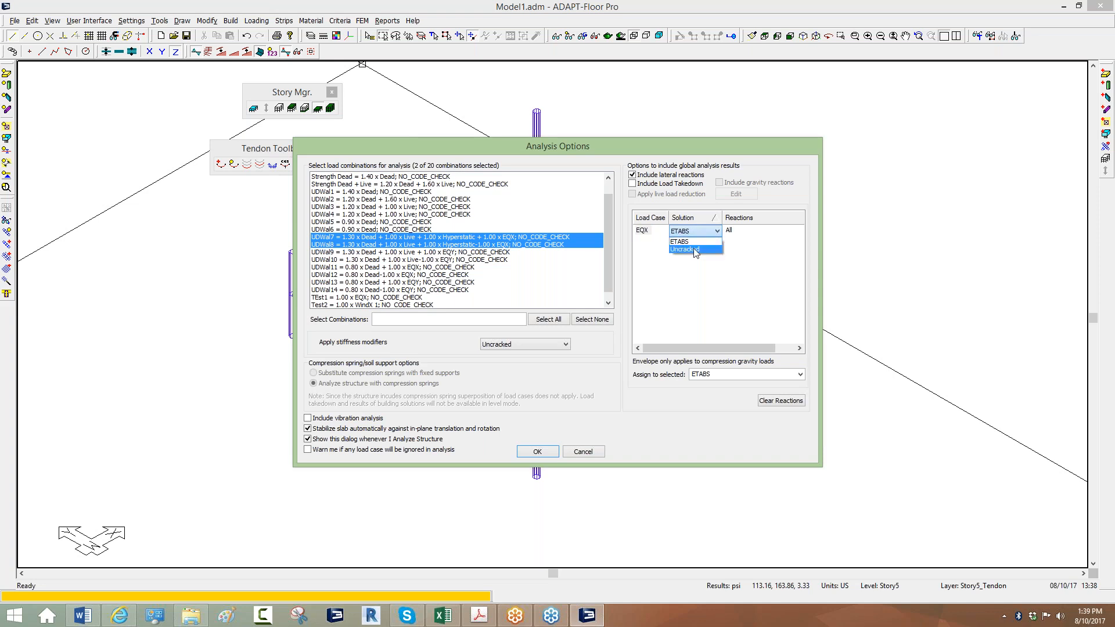
click(687, 250)
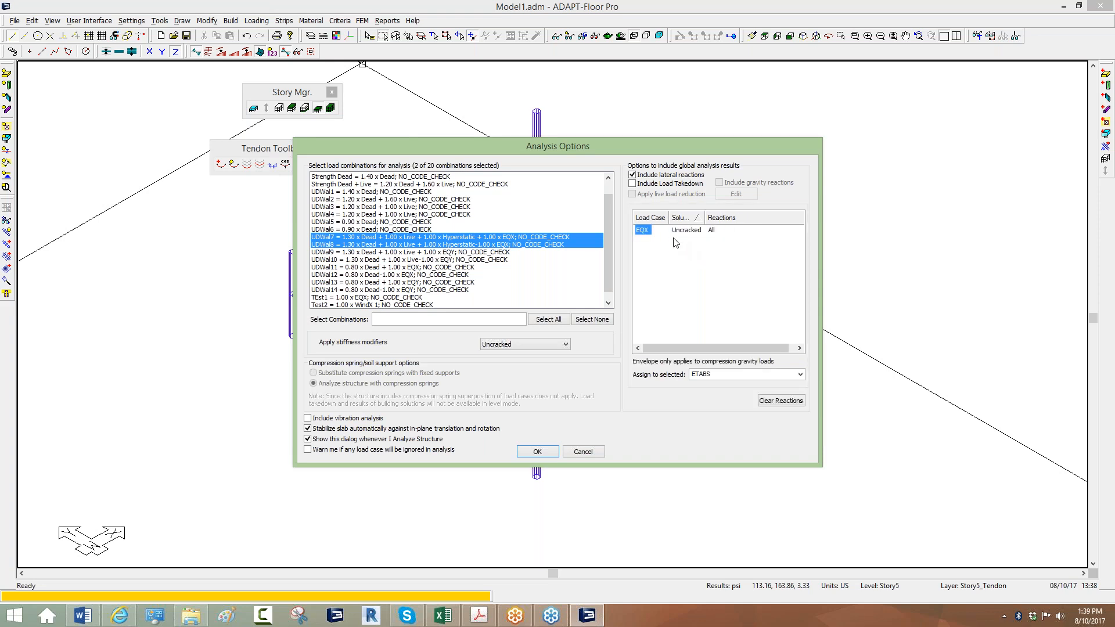
click(686, 233)
click(686, 246)
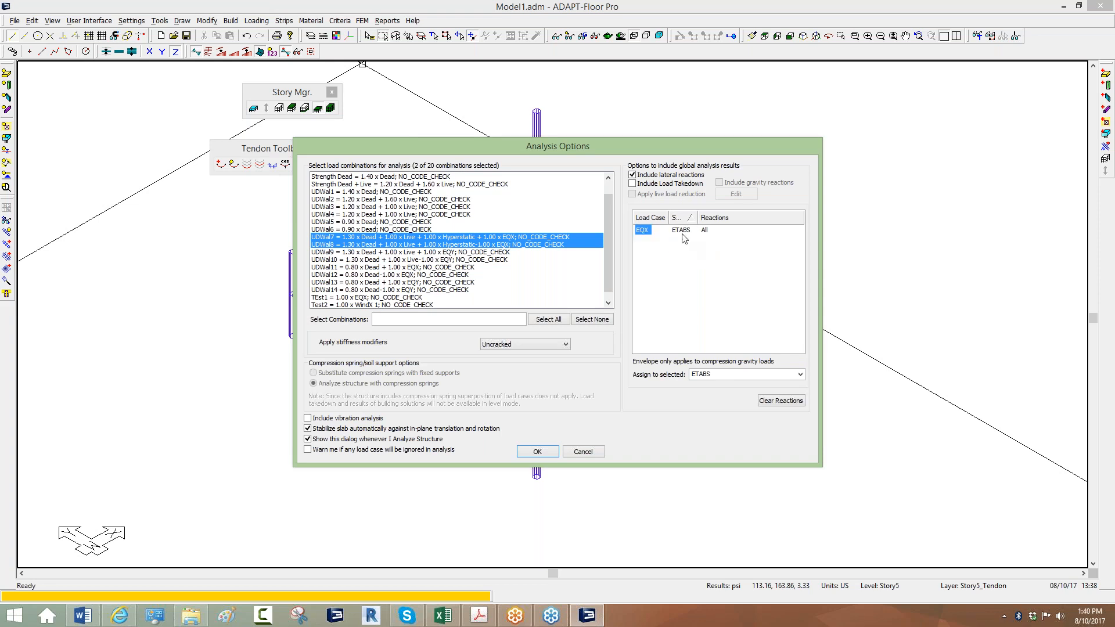
drag(701, 217, 714, 219)
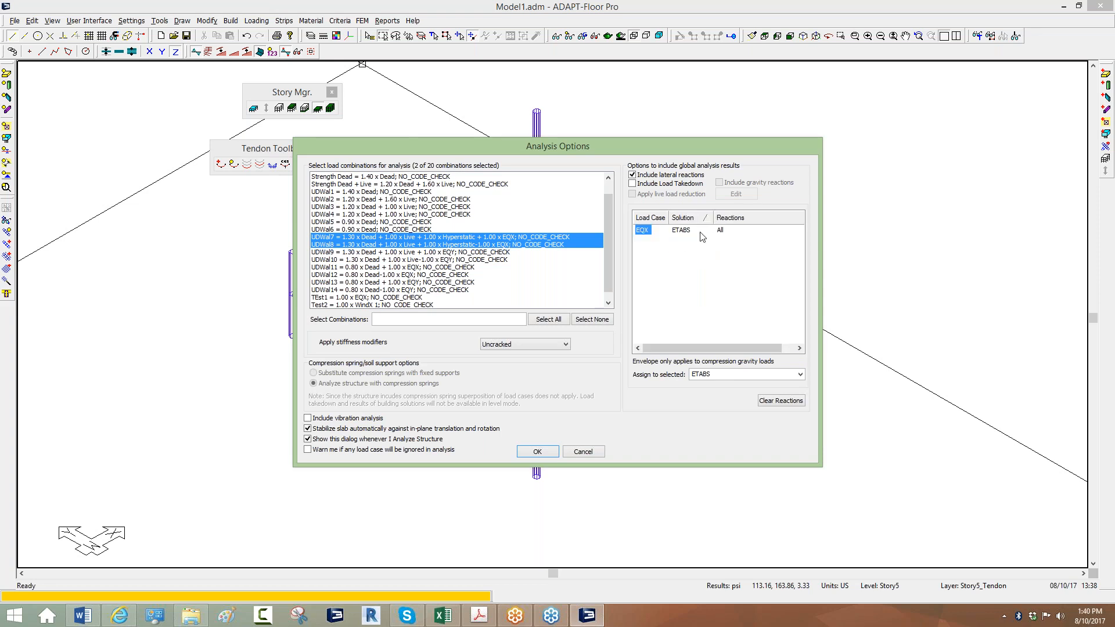
click(530, 451)
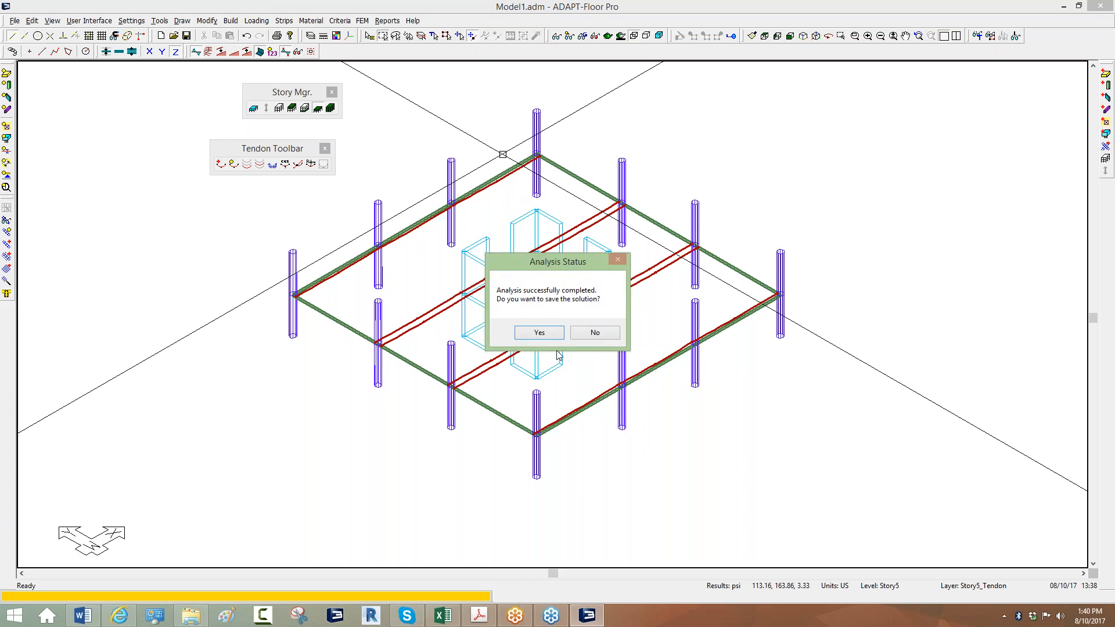
Save the completed analysis solution for UDWal7 and UDWal8.
click(549, 334)
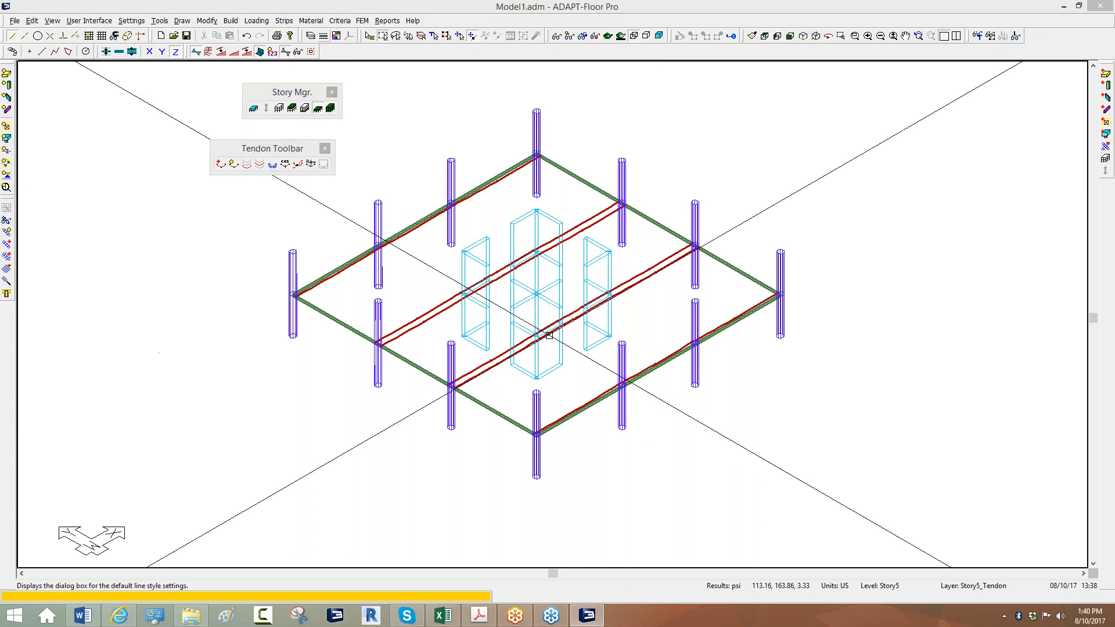
Generate the design sections automatically and switch to a top plan view.
click(362, 21)
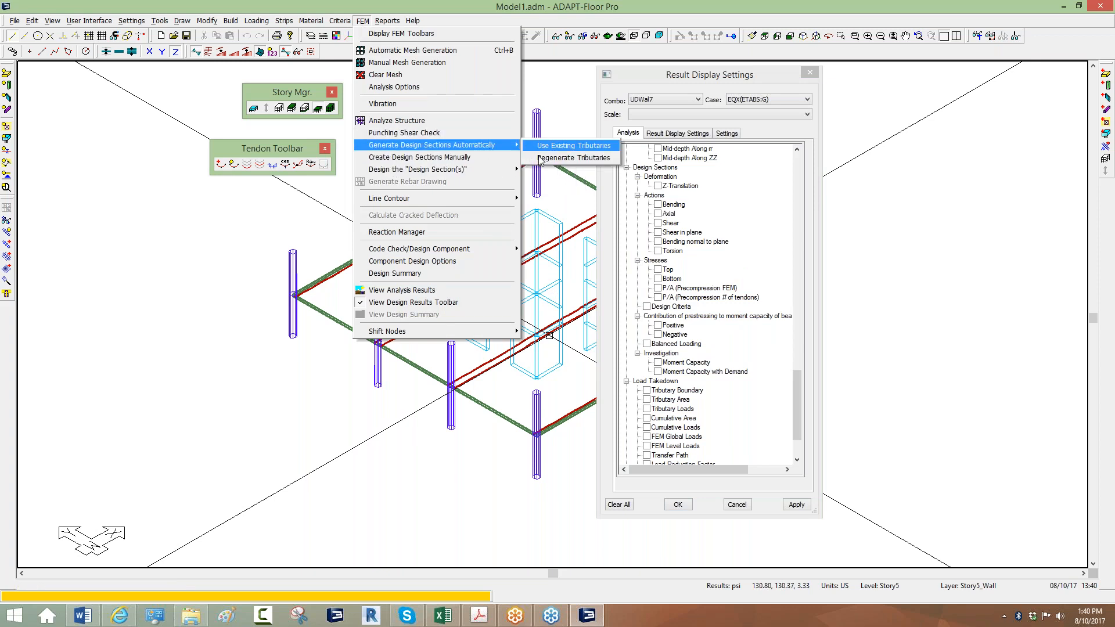
click(567, 157)
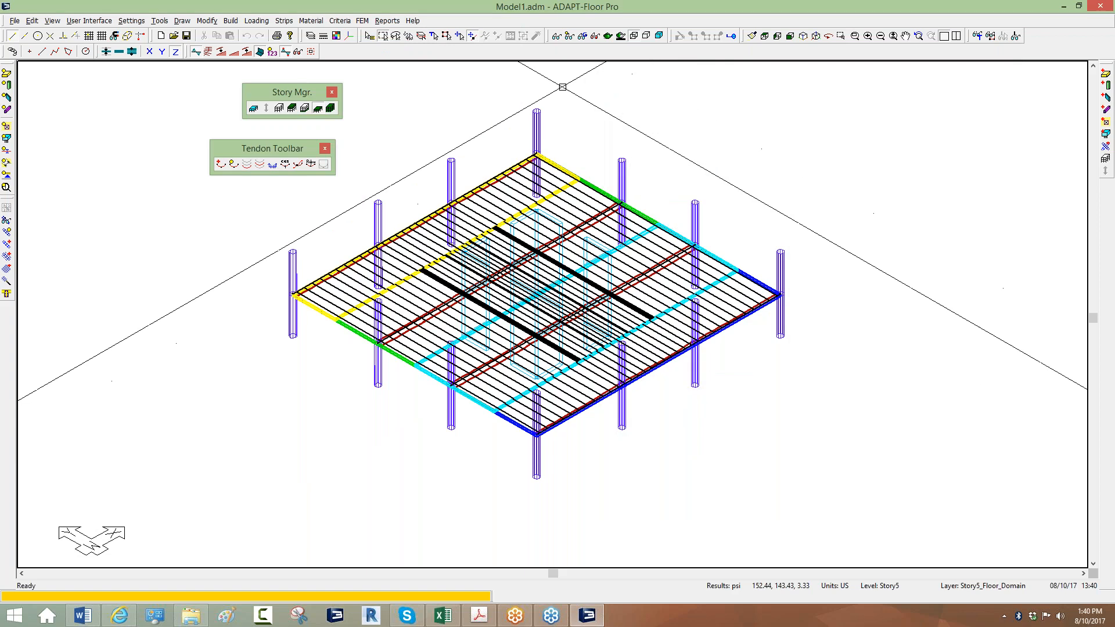
click(777, 36)
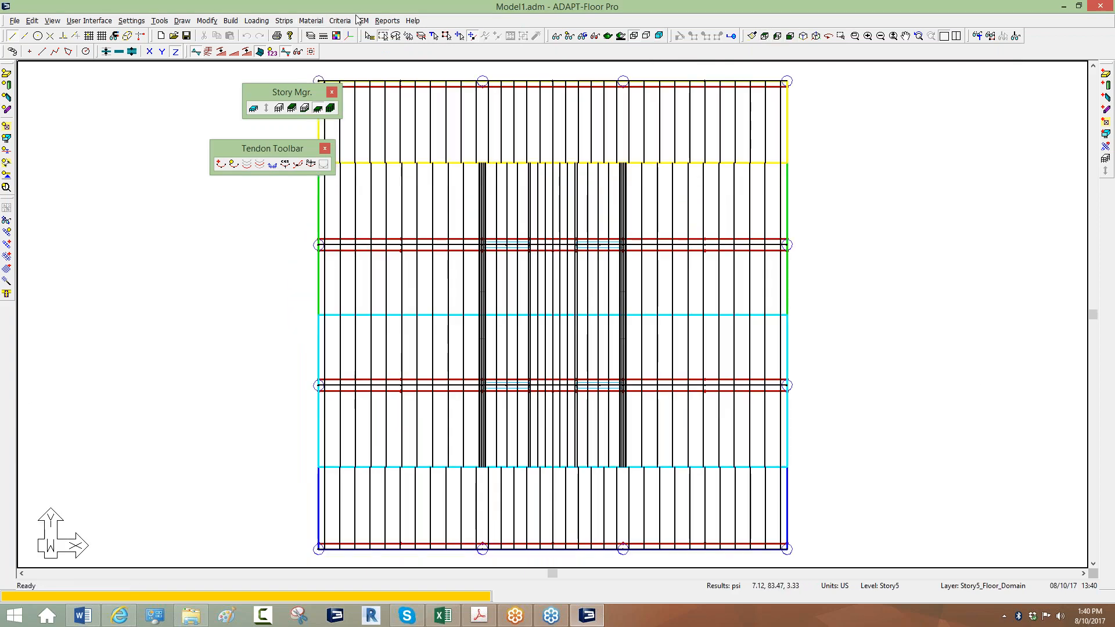
Design all generated design sections and save the design results.
click(363, 21)
mouse_move(442, 169)
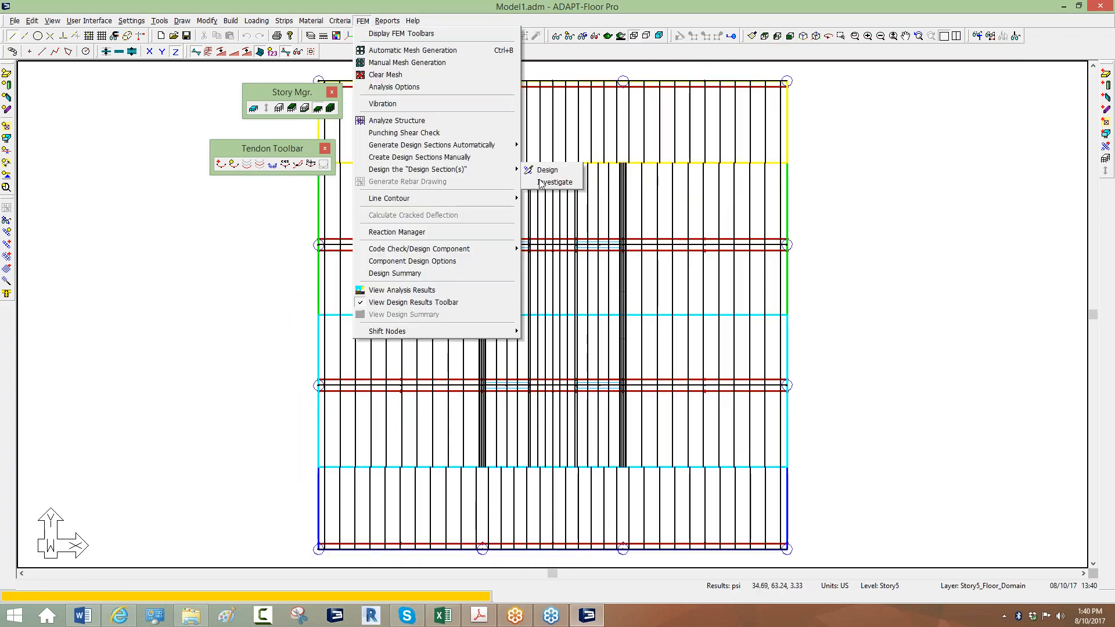
click(549, 170)
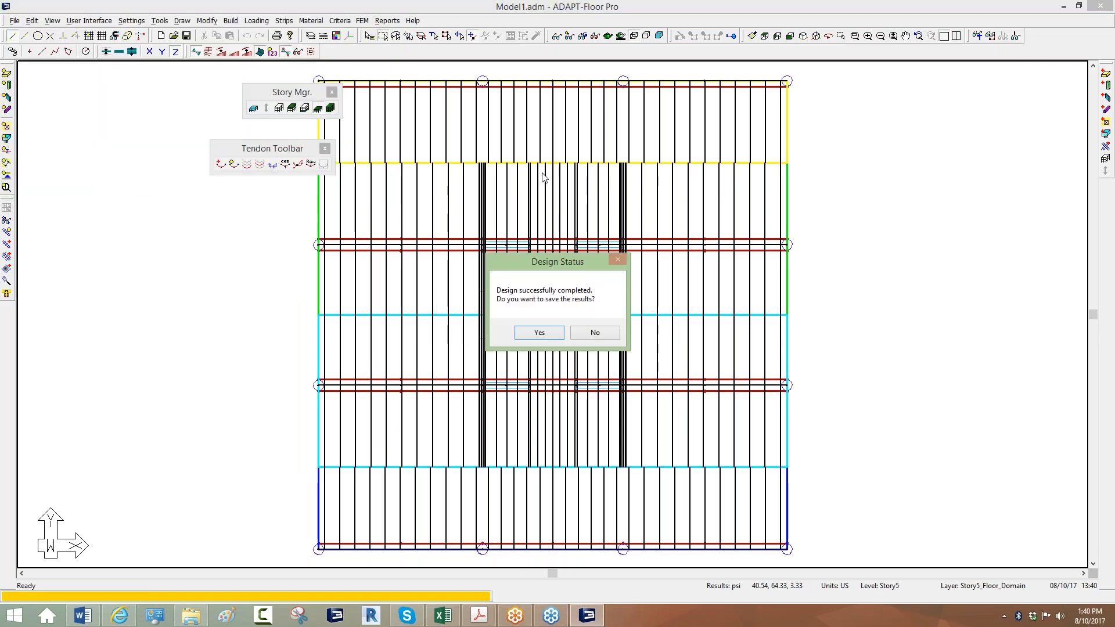
click(537, 333)
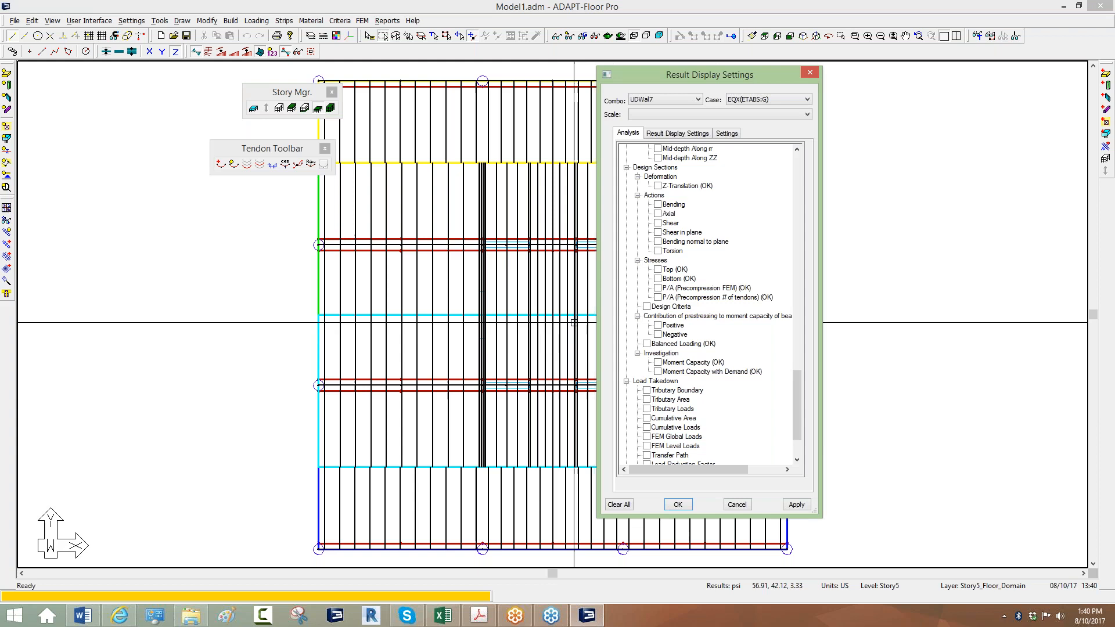
Show design-section bending diagrams for combination UDWal7 and pan the plan into view.
drag(726, 74, 882, 66)
click(836, 94)
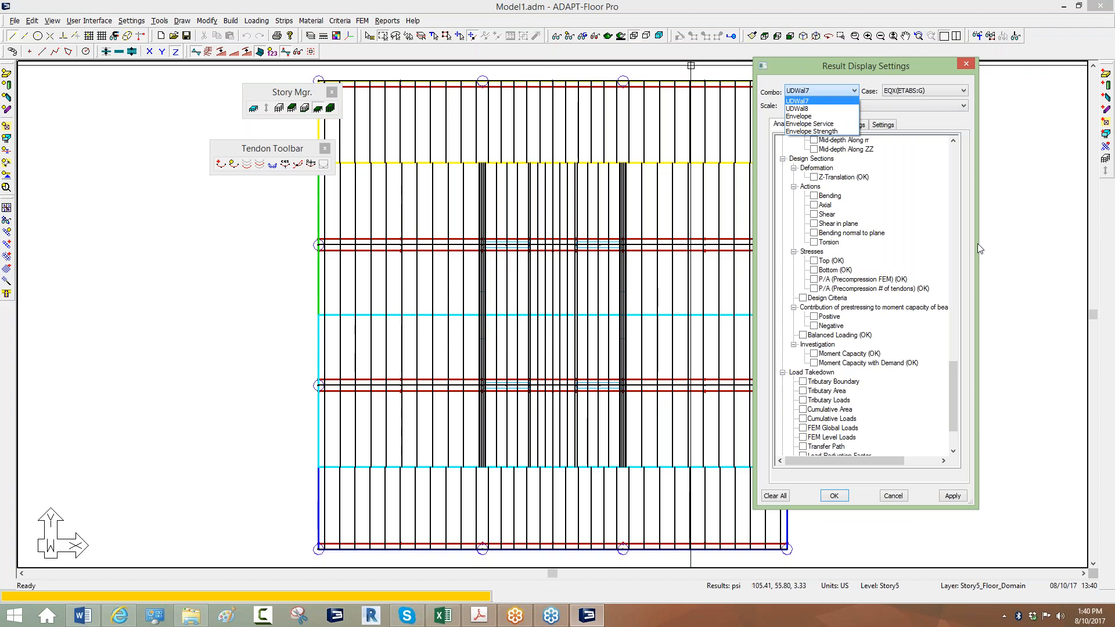
click(1055, 267)
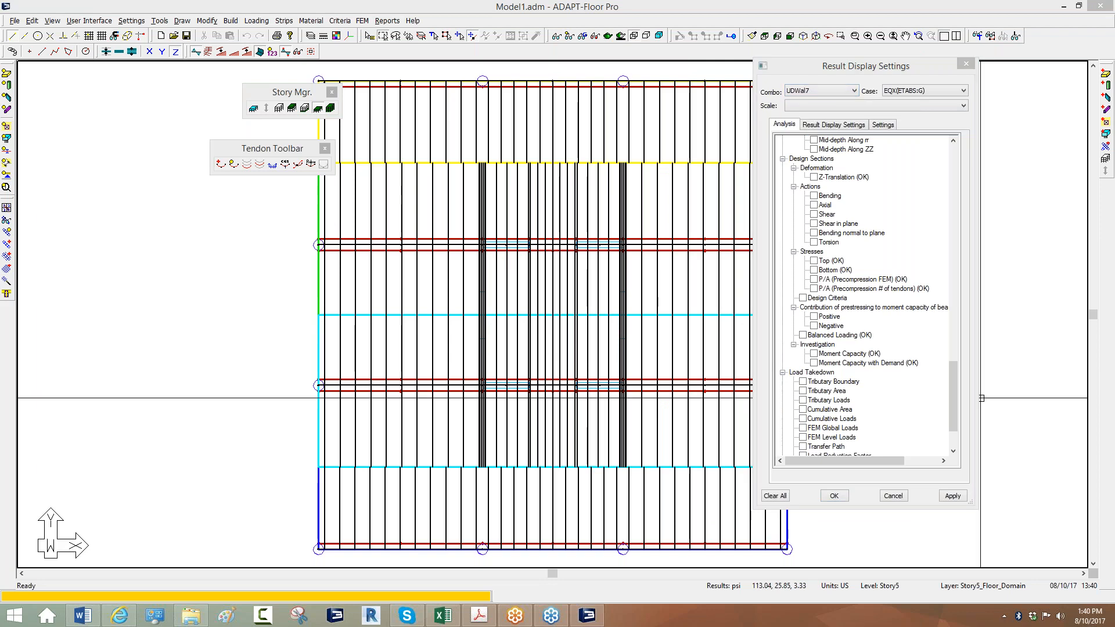
click(815, 92)
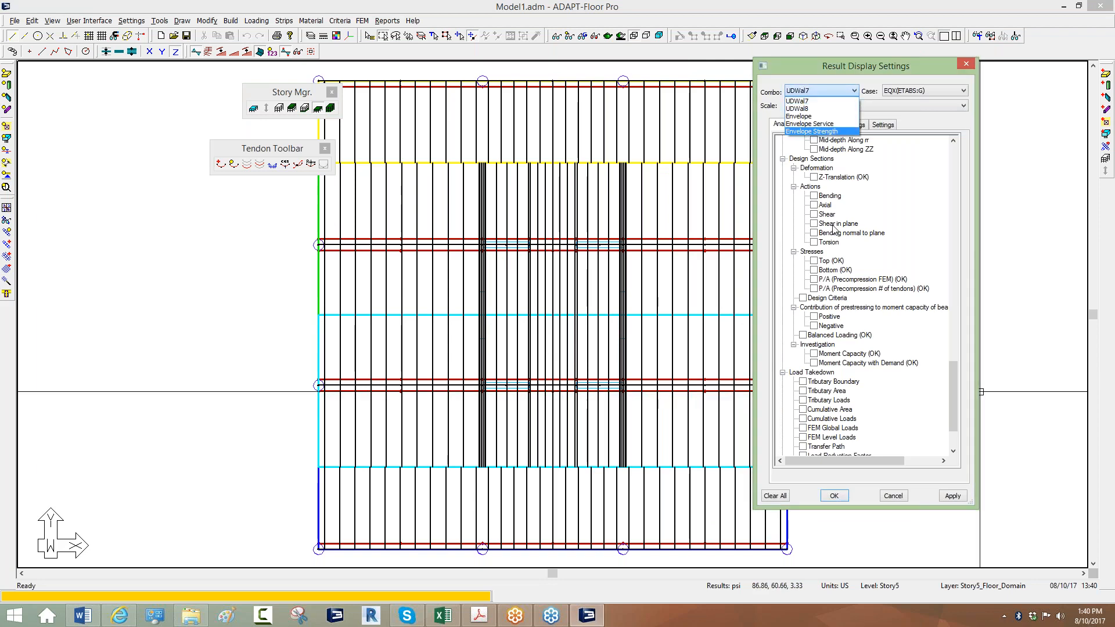
click(815, 198)
click(815, 199)
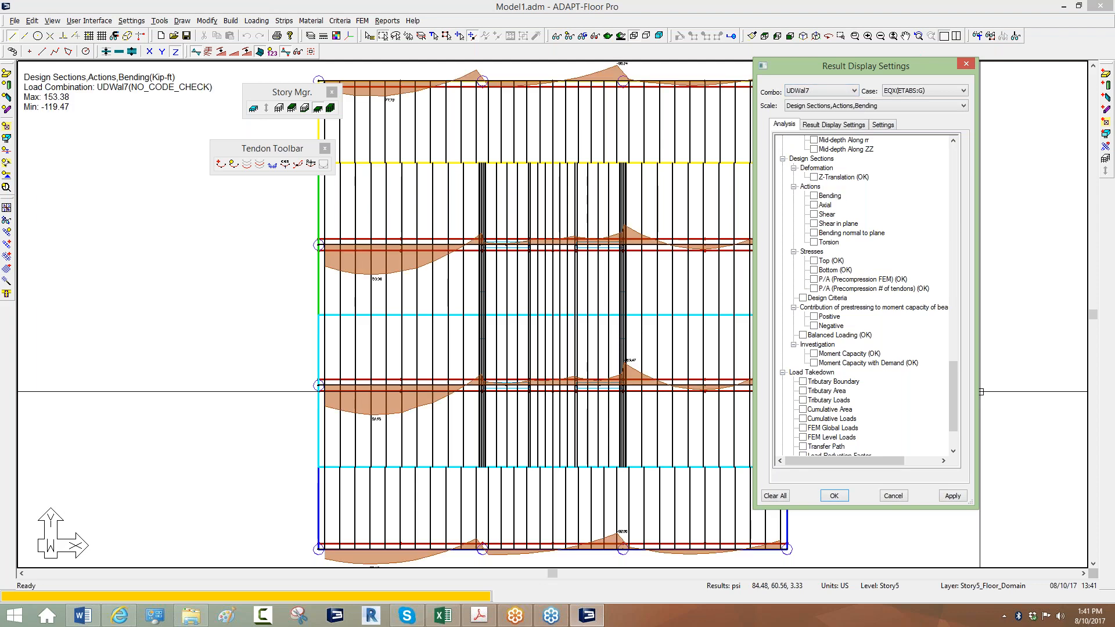
middle_drag(435, 243, 386, 233)
scroll(385, 232, down, 2)
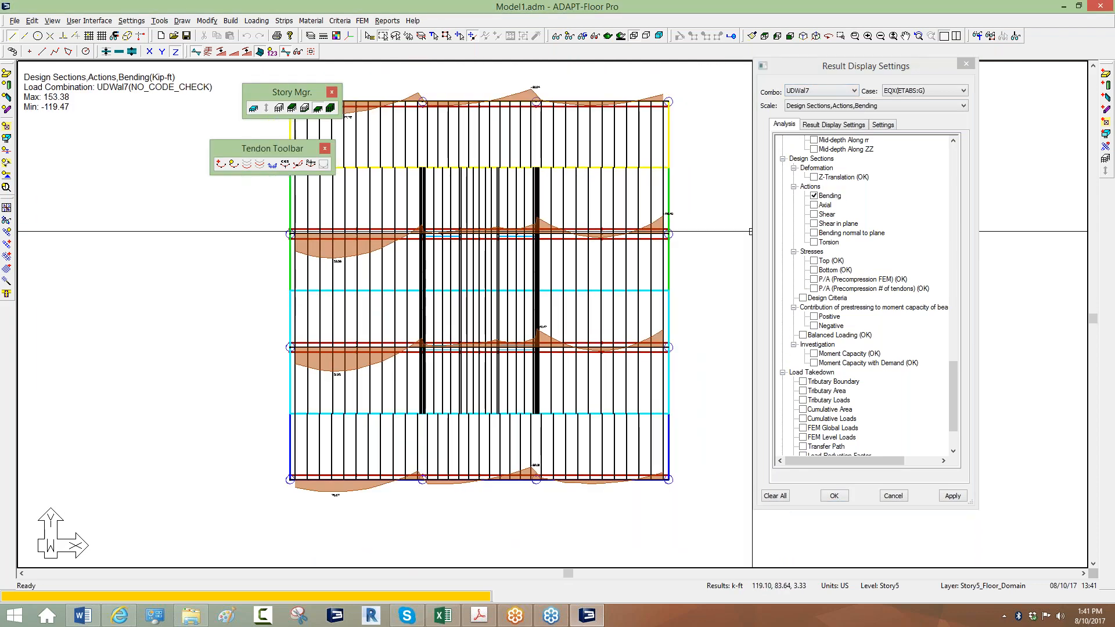
middle_drag(409, 272, 454, 288)
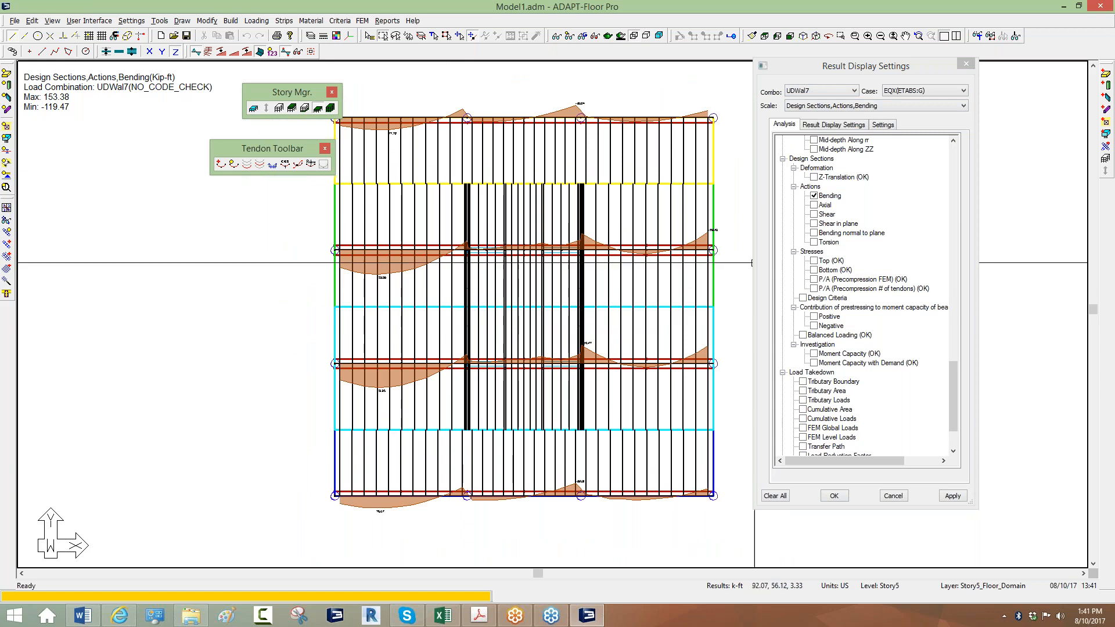
click(363, 21)
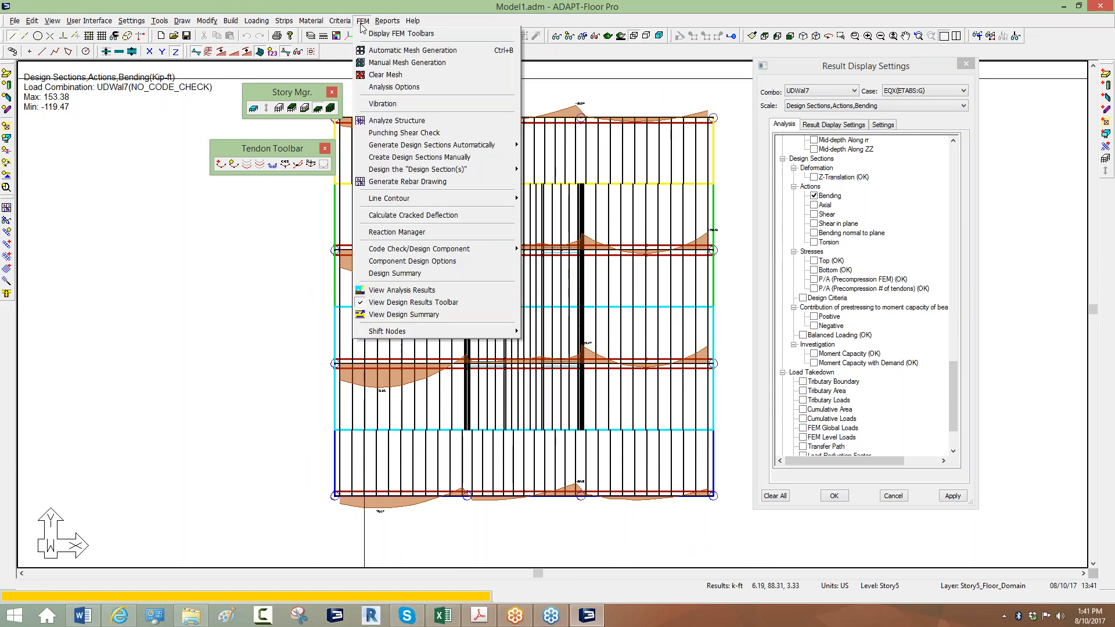
click(373, 183)
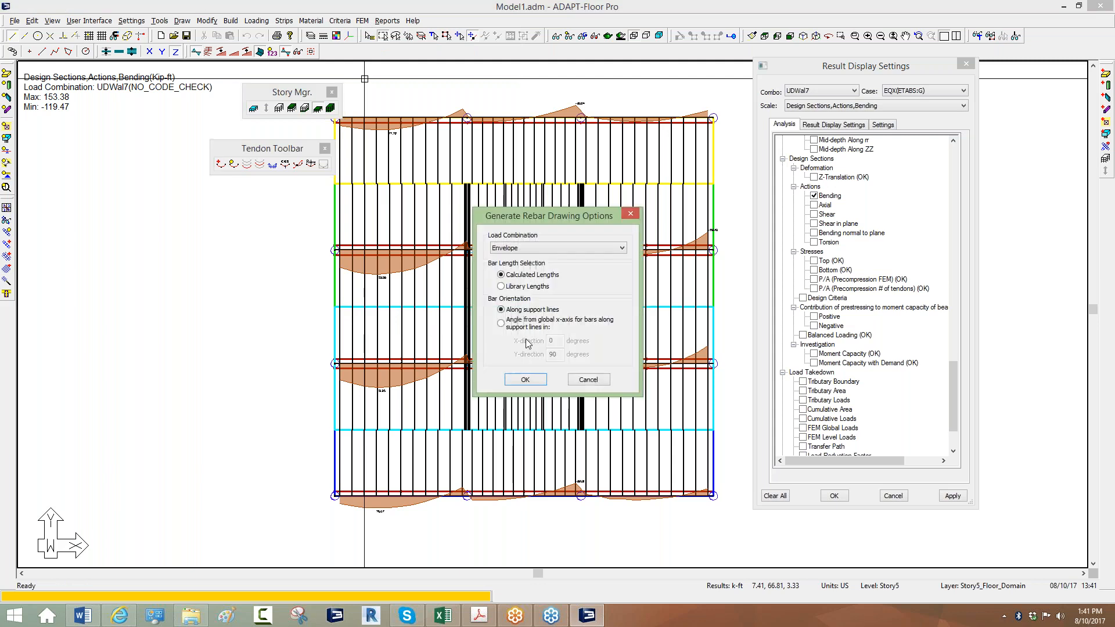
click(523, 380)
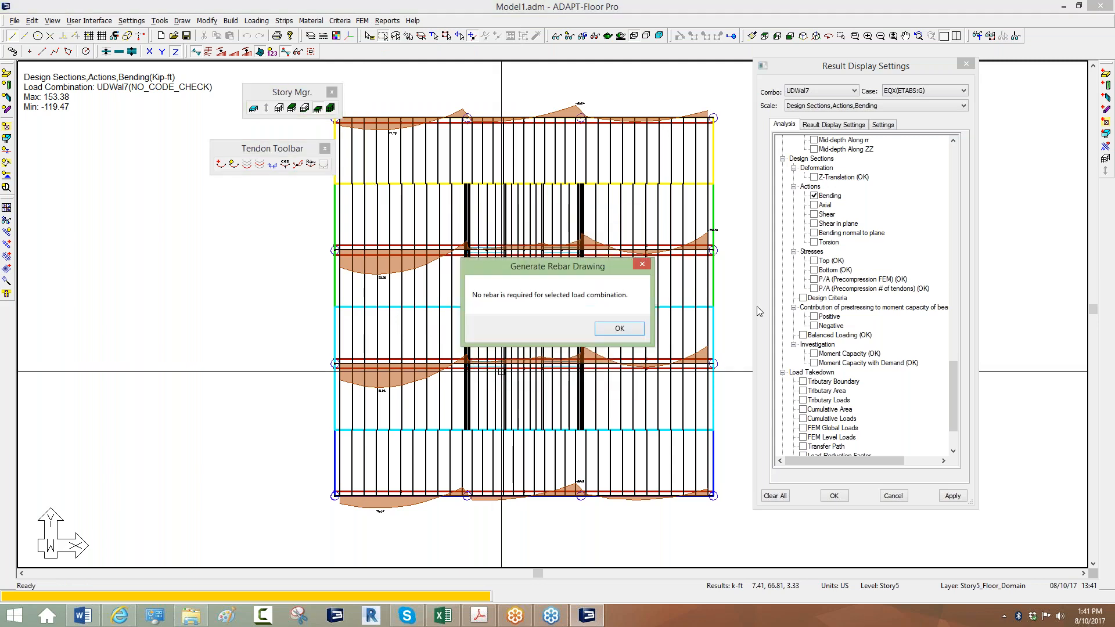
click(620, 329)
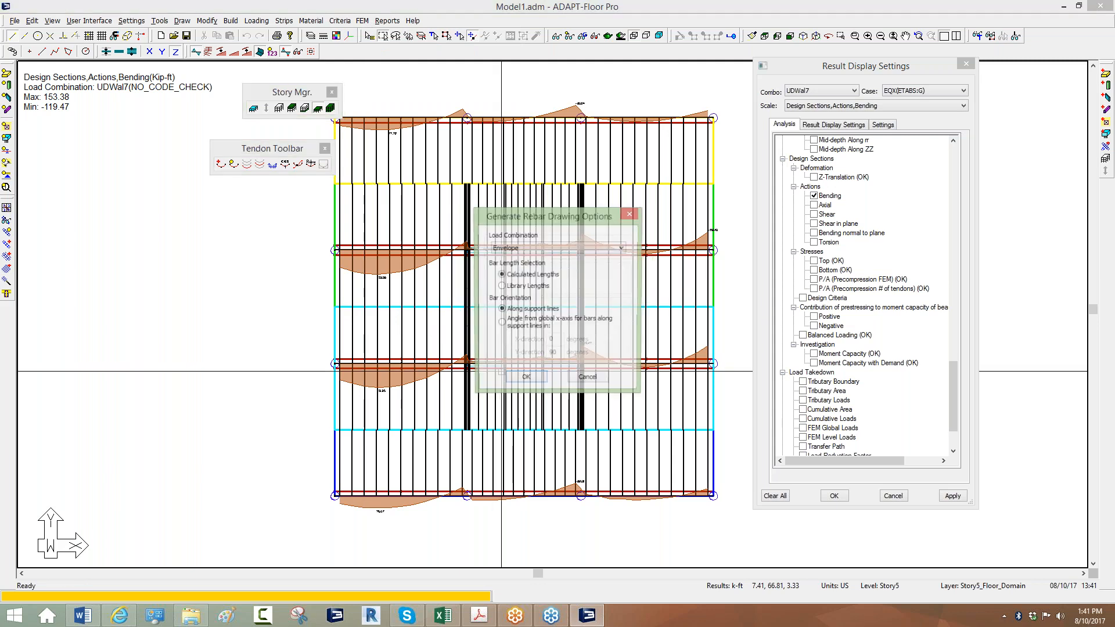
click(588, 380)
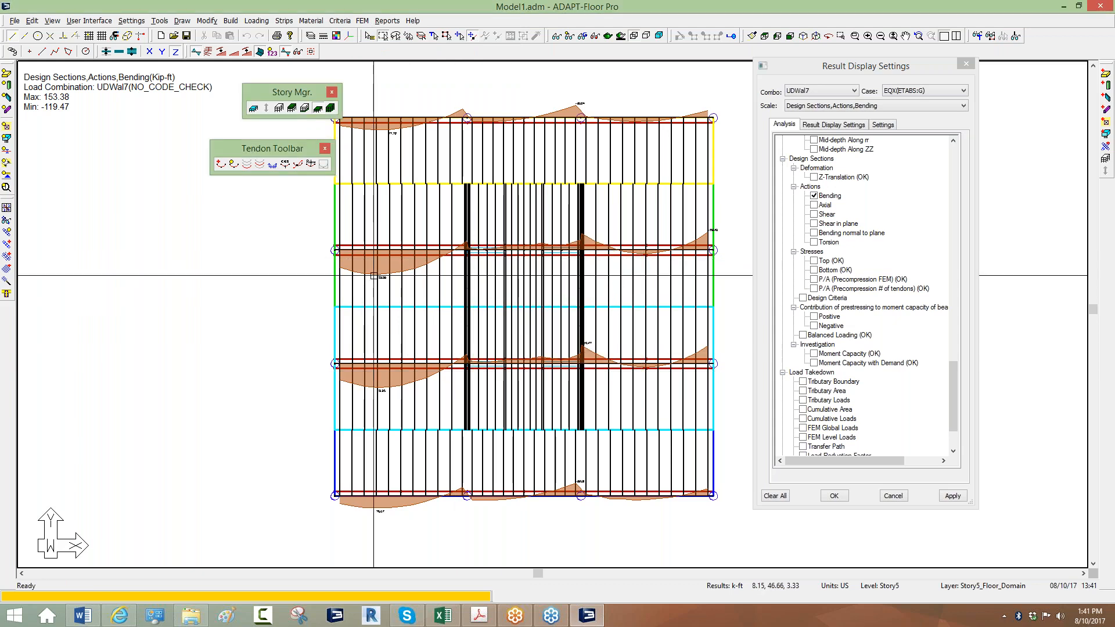
scroll(394, 279, up, 1)
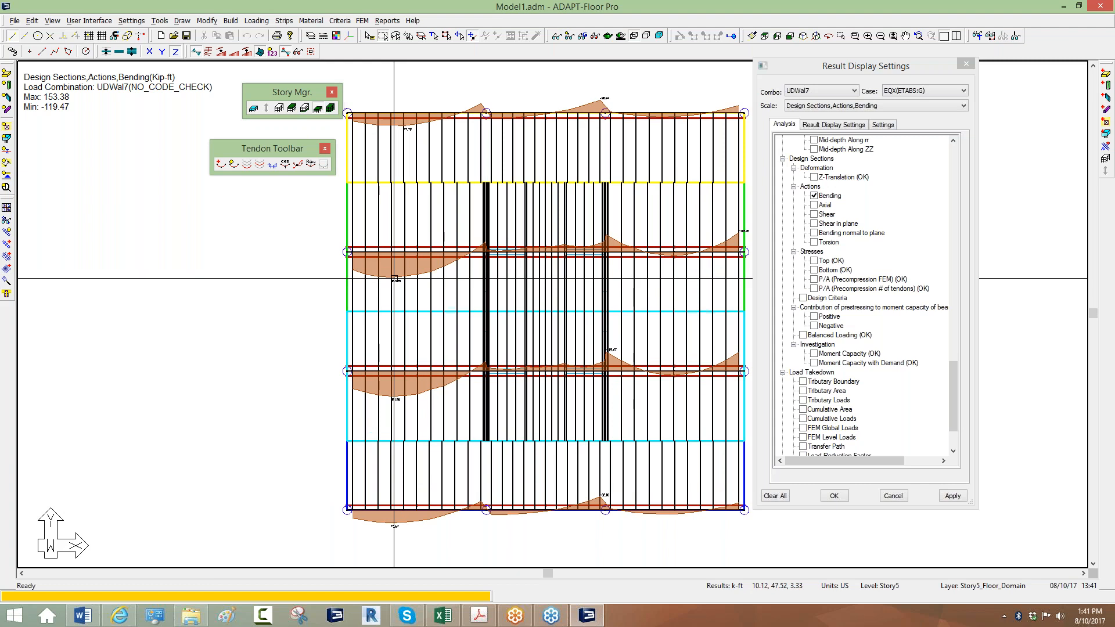
scroll(349, 263, down, 3)
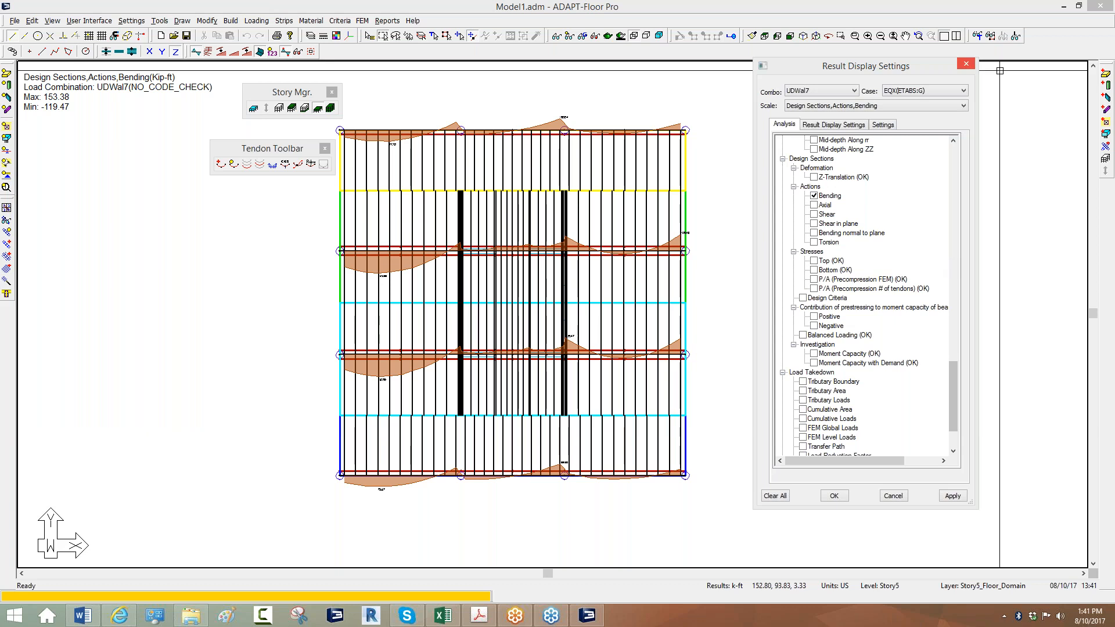
Switch to a 3D perspective view and inspect column C3's properties.
click(806, 38)
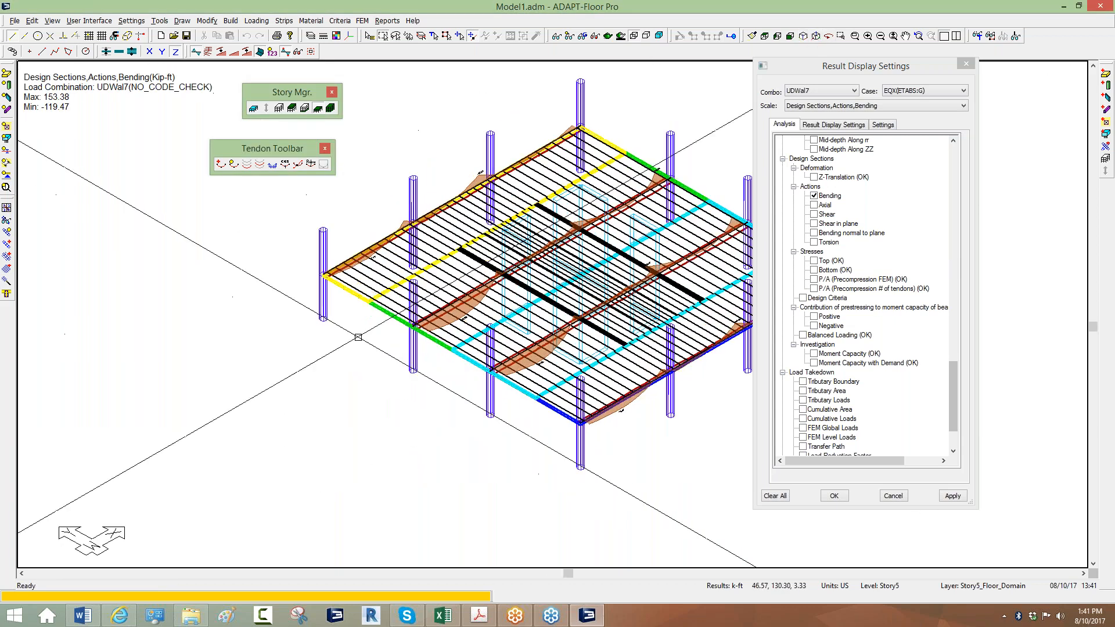
double_click(420, 356)
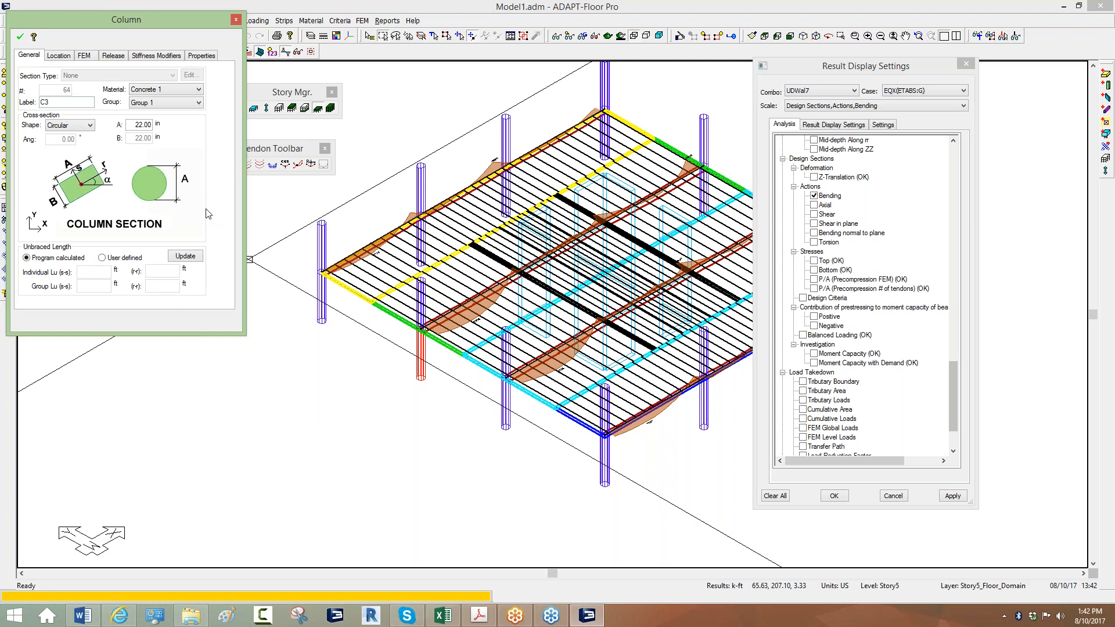
click(376, 371)
Reposition the 3D view and select an edge column of the slab.
scroll(377, 369, down, 1)
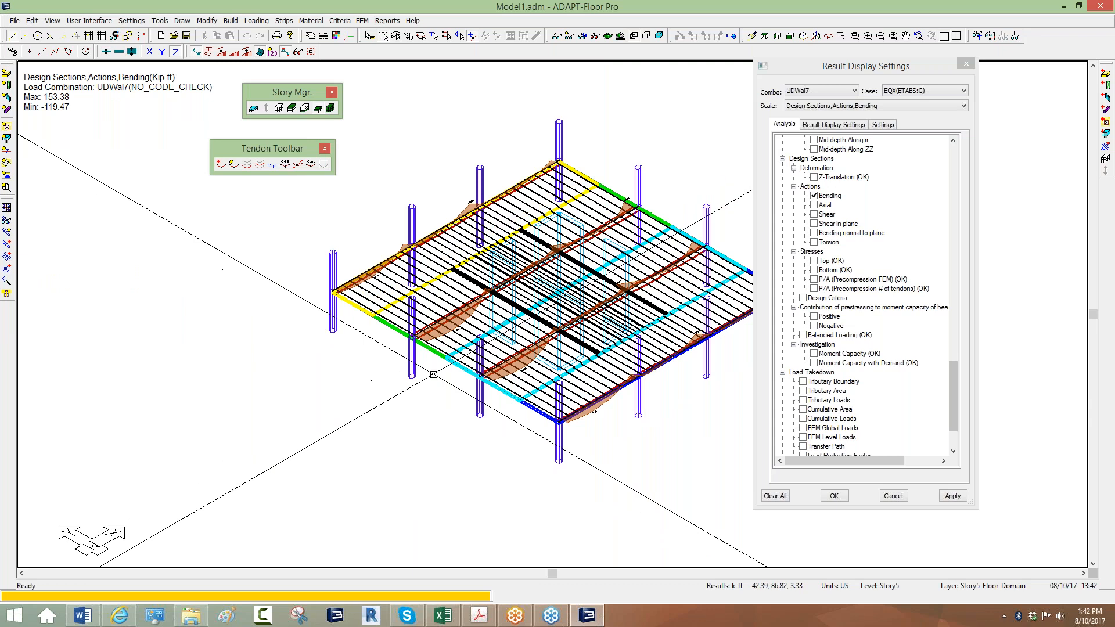
middle_drag(412, 392, 363, 415)
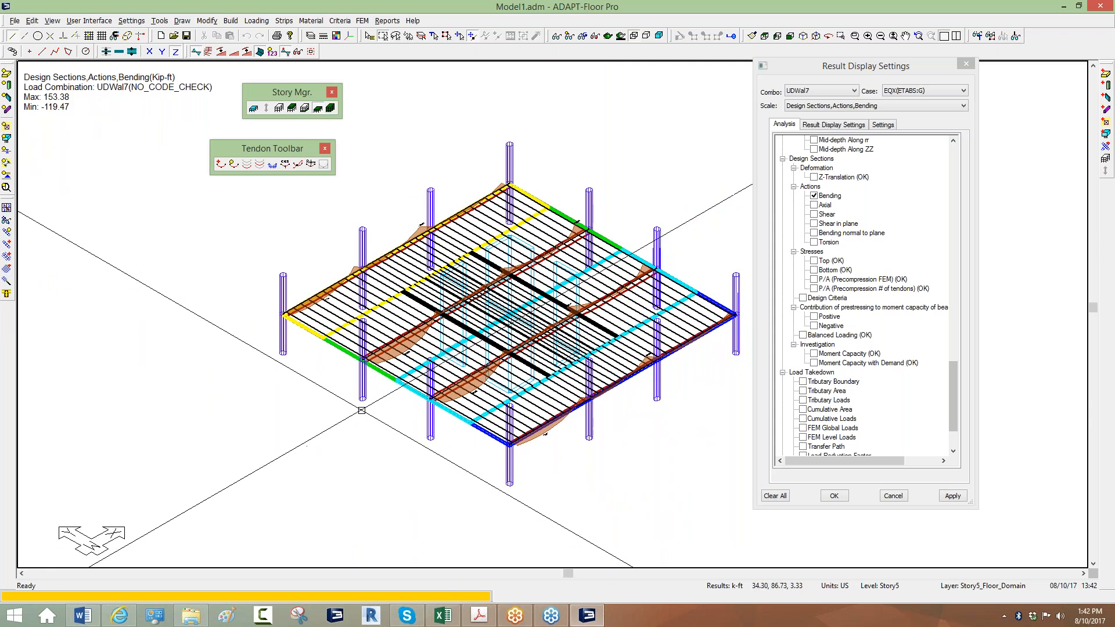
middle_drag(550, 468, 490, 465)
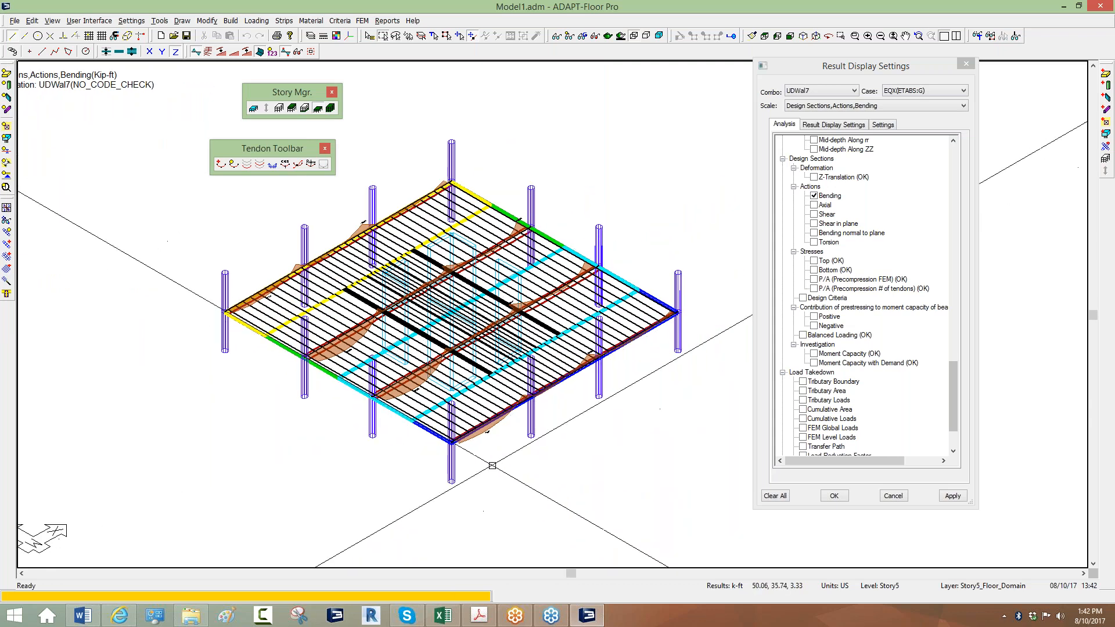
scroll(420, 482, up, 2)
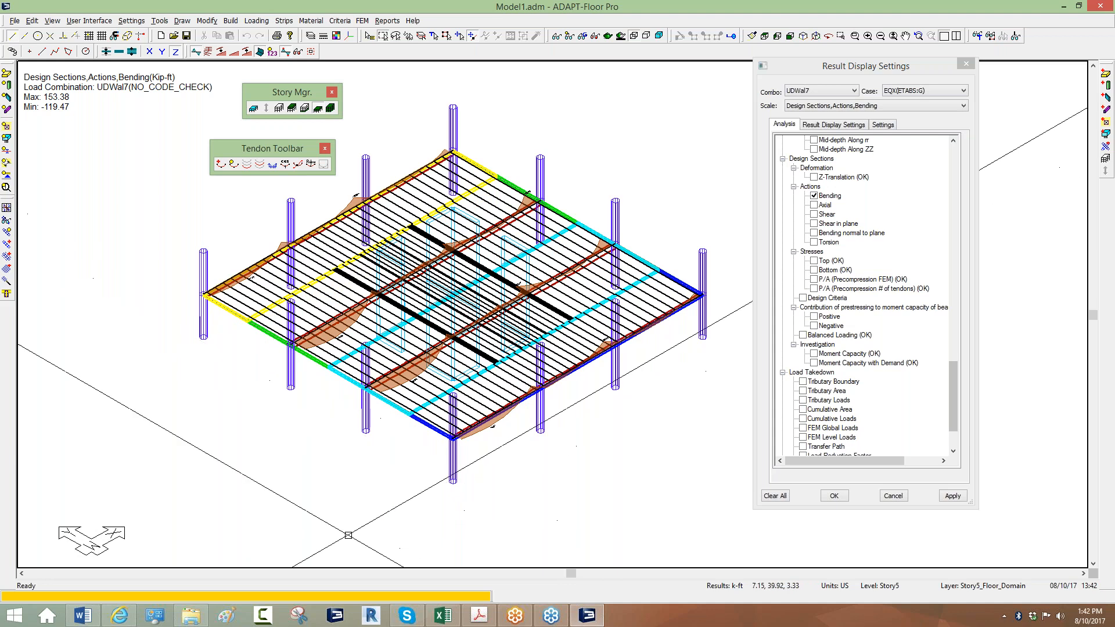
scroll(315, 442, up, 4)
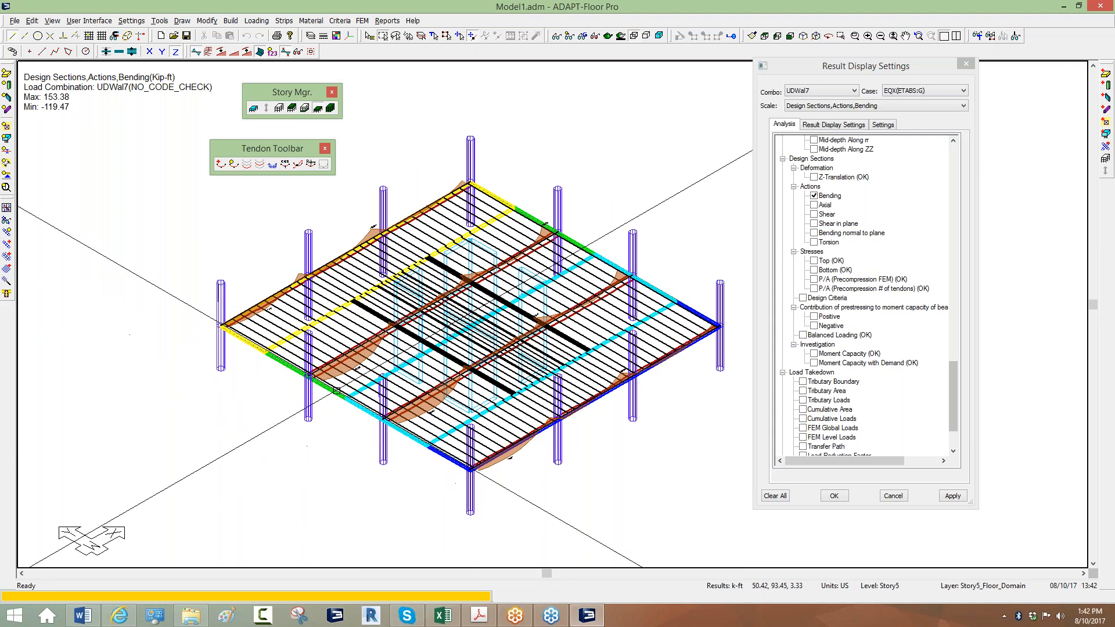
scroll(306, 347, up, 3)
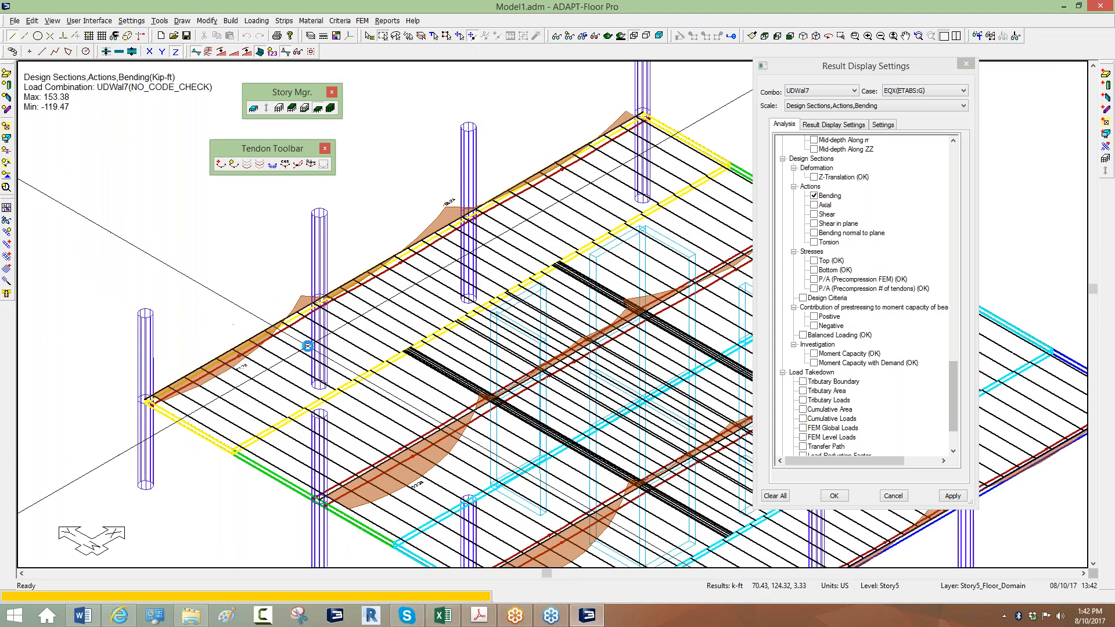
click(321, 329)
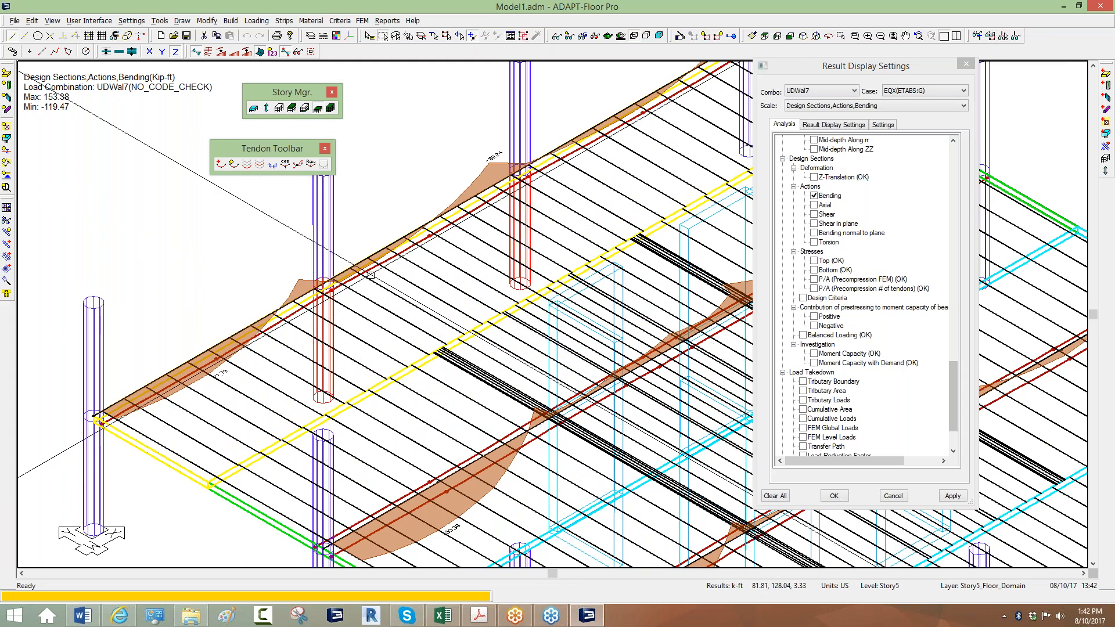
scroll(294, 363, down, 1)
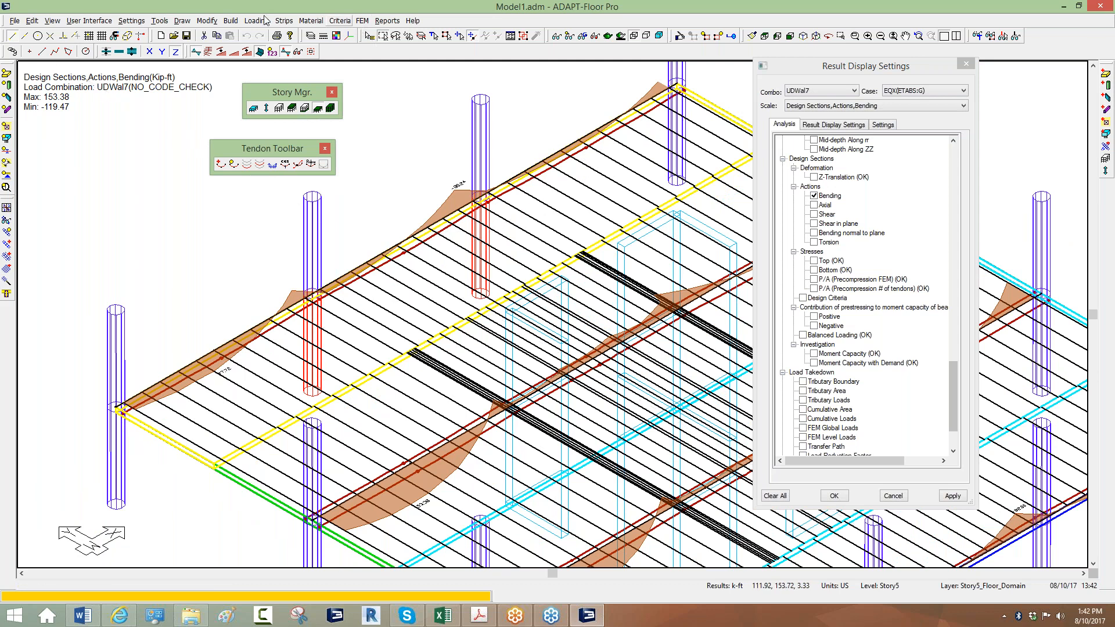
Put the selected edge column into an 'Auto assign new grouped' design group.
click(209, 22)
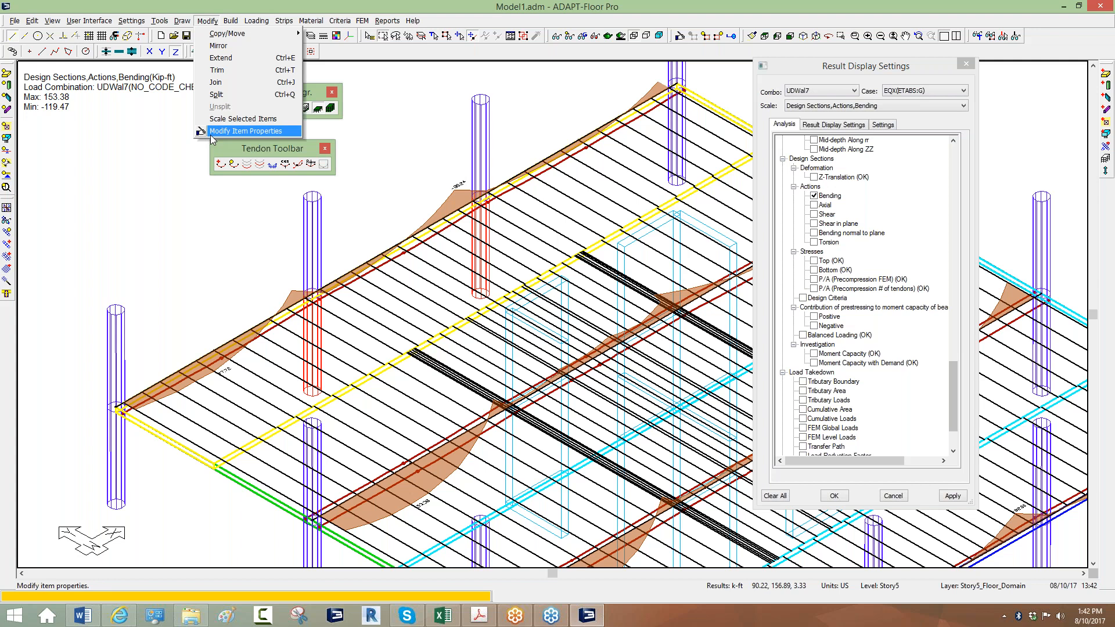
click(242, 306)
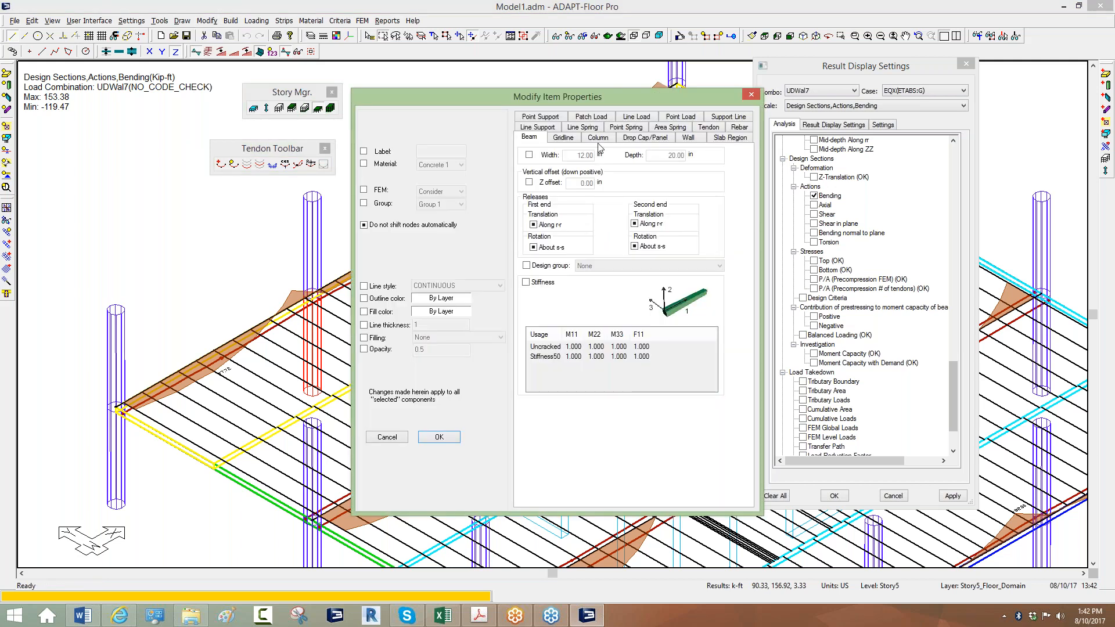
click(599, 139)
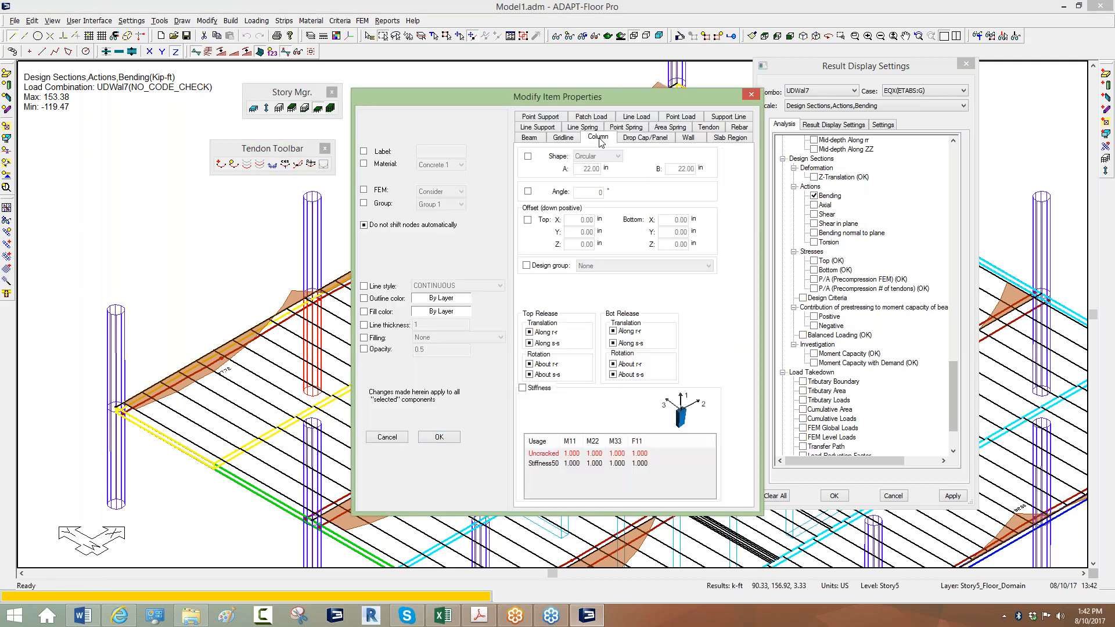
click(536, 269)
click(591, 267)
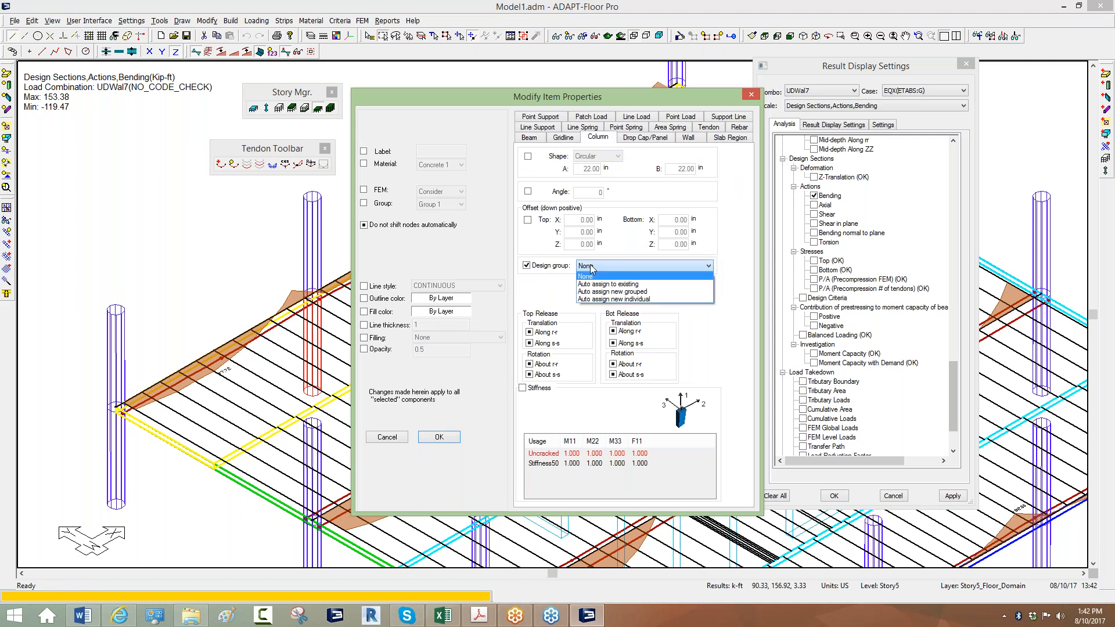
click(593, 298)
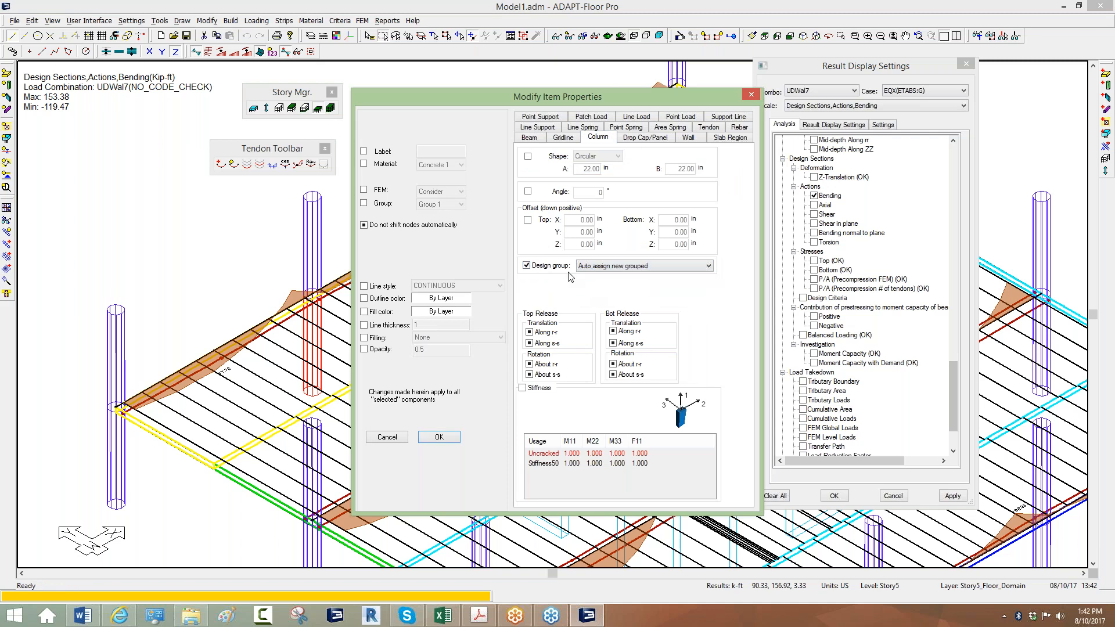
click(439, 437)
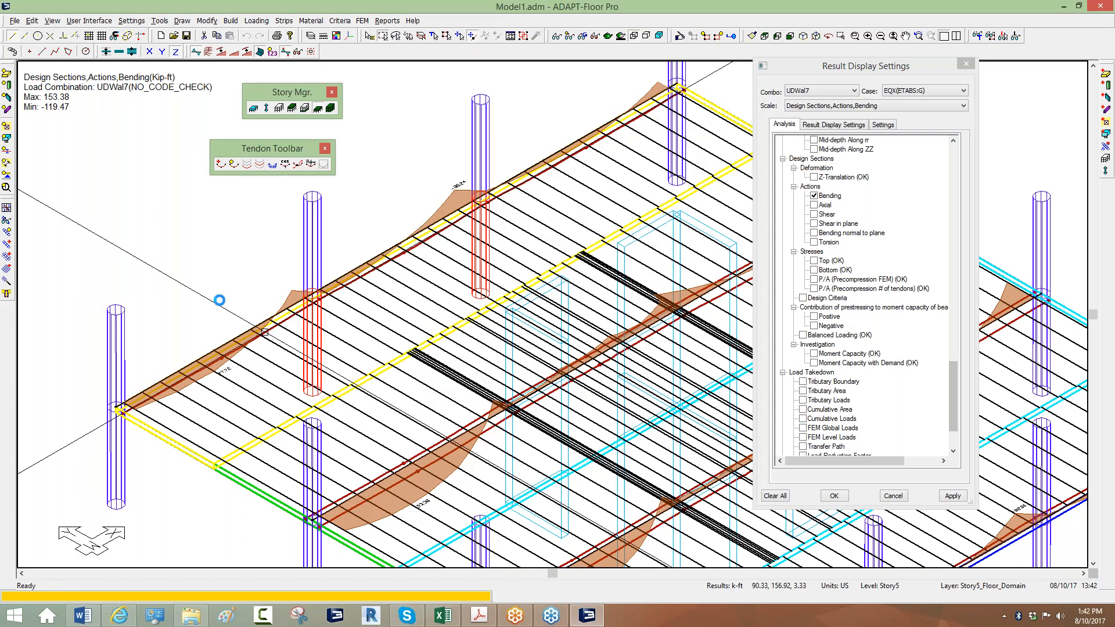
Inspect column C8's 21.99 circular section properties.
scroll(263, 360, up, 1)
scroll(330, 300, up, 1)
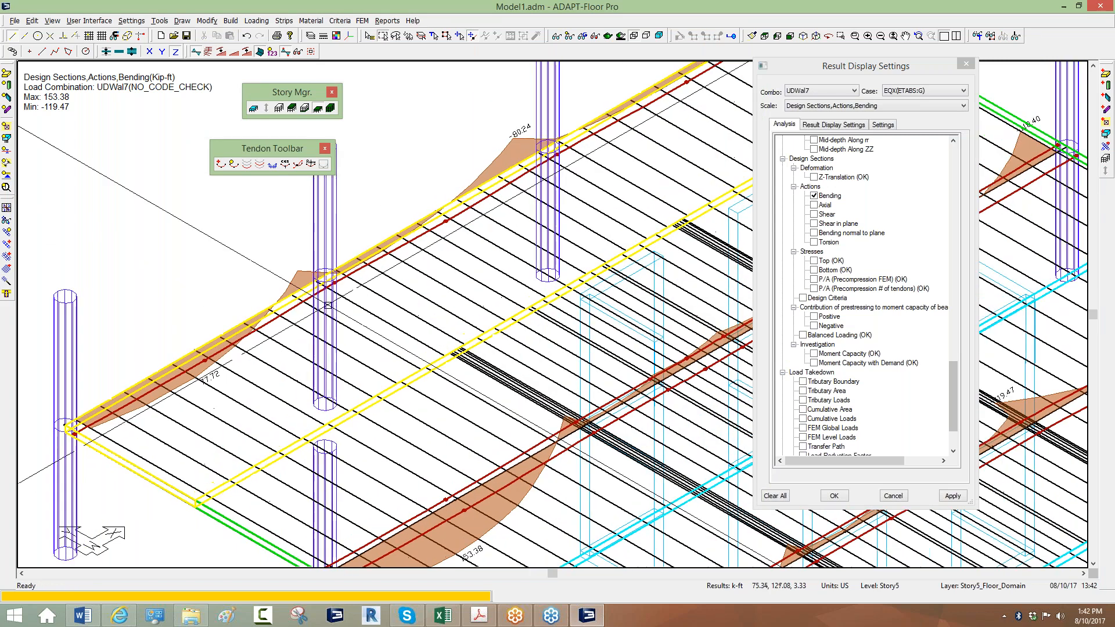
double_click(329, 301)
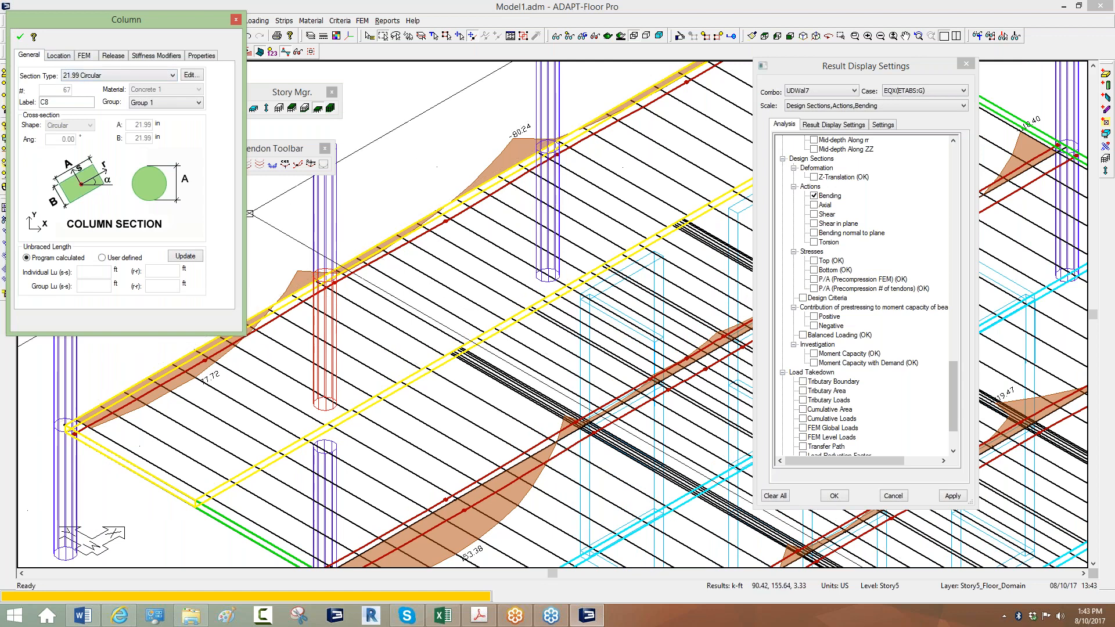
click(20, 36)
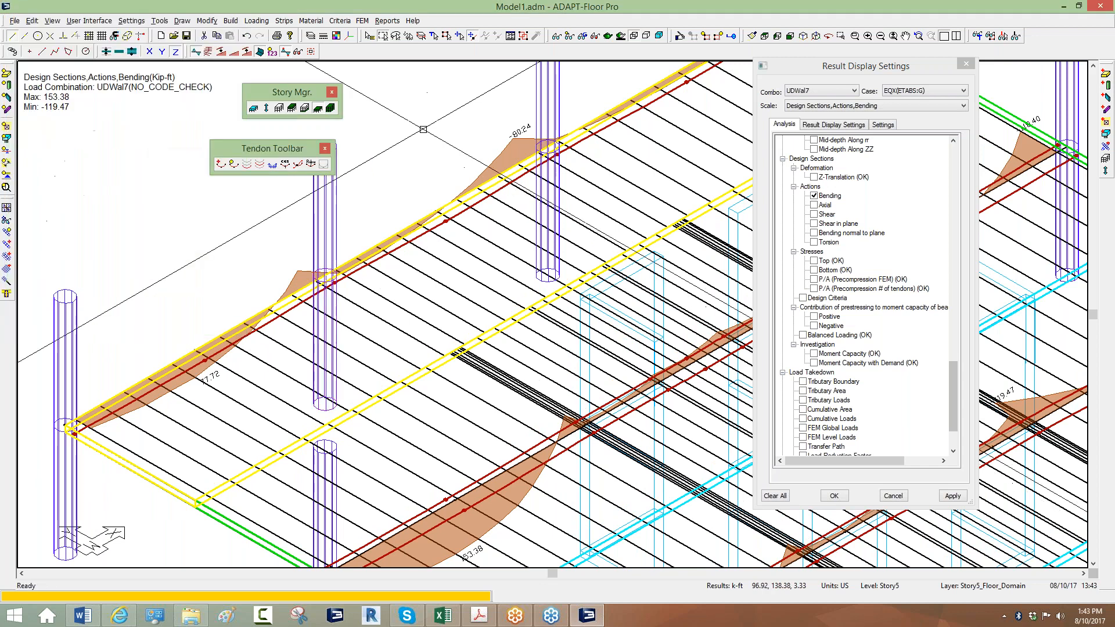
middle_drag(427, 230, 503, 286)
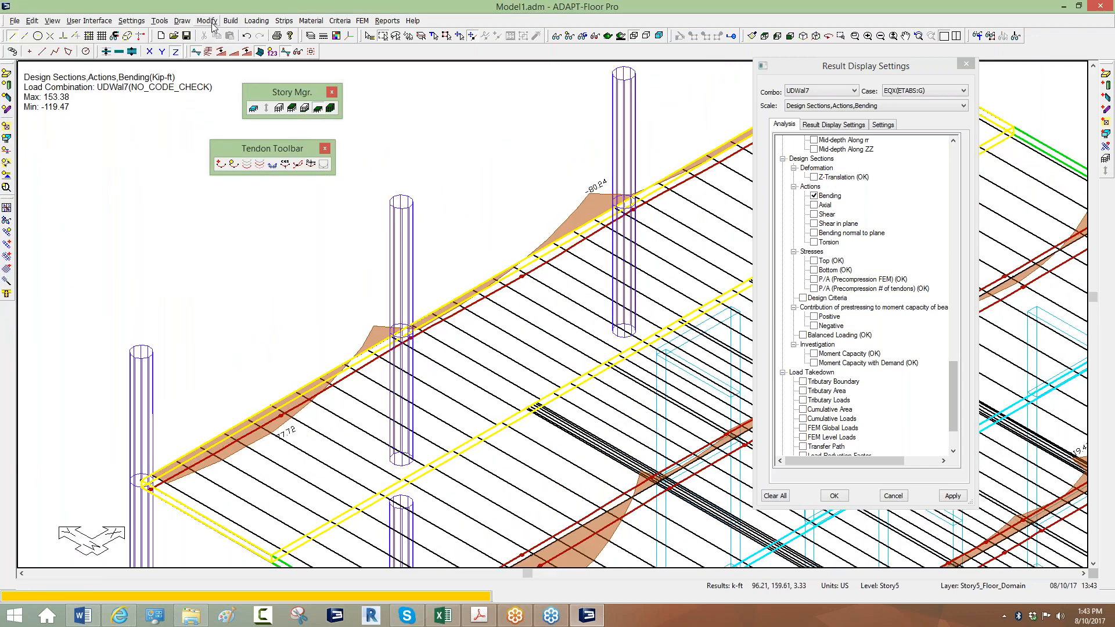
Rename the '21.99 Circular' section to 22_C_Edge_Int in the Section Type Manager.
click(230, 21)
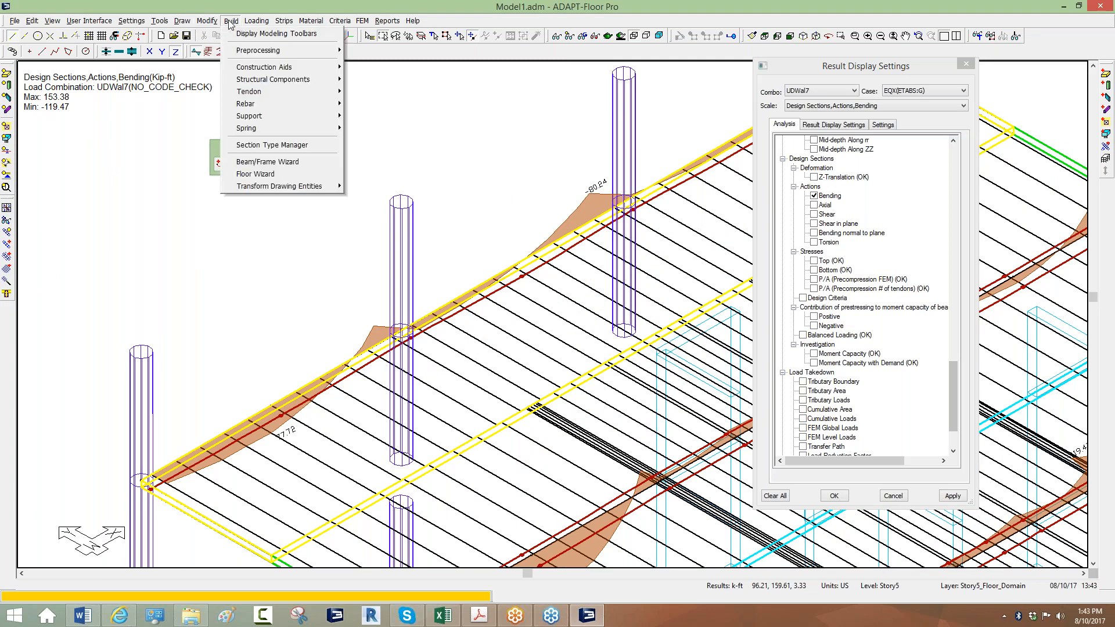
click(249, 145)
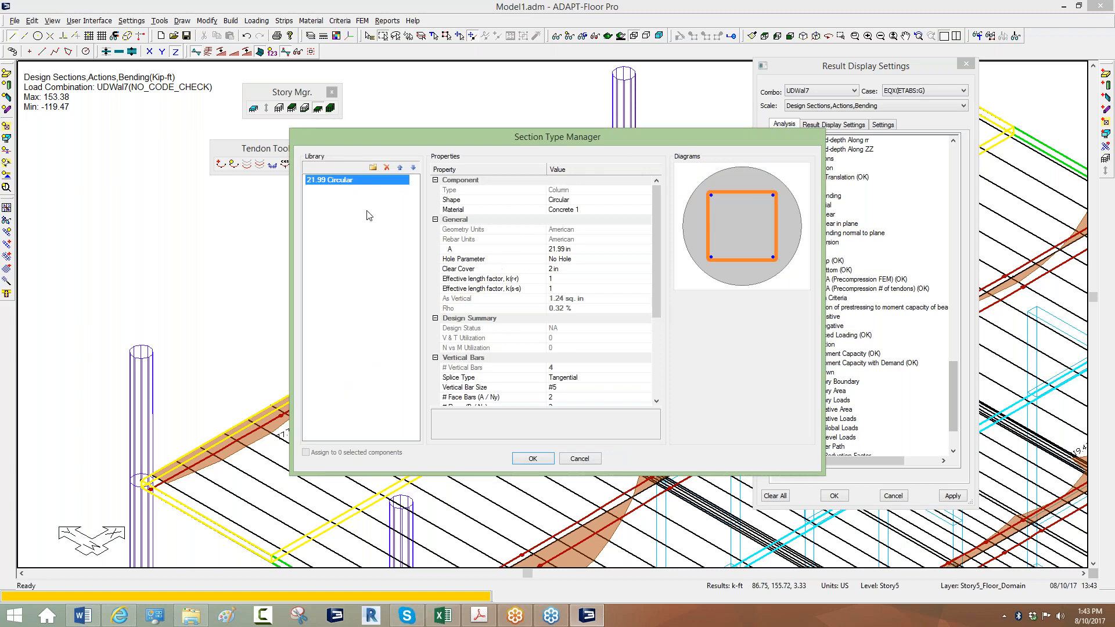
click(334, 180)
text(22_C_)
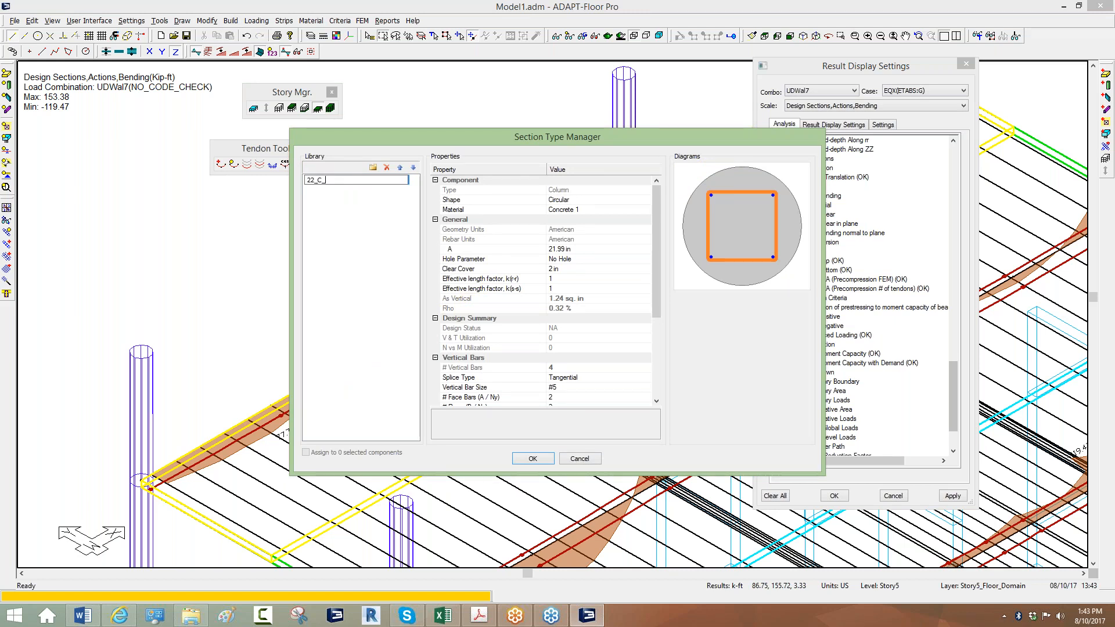
text(Edge_Int)
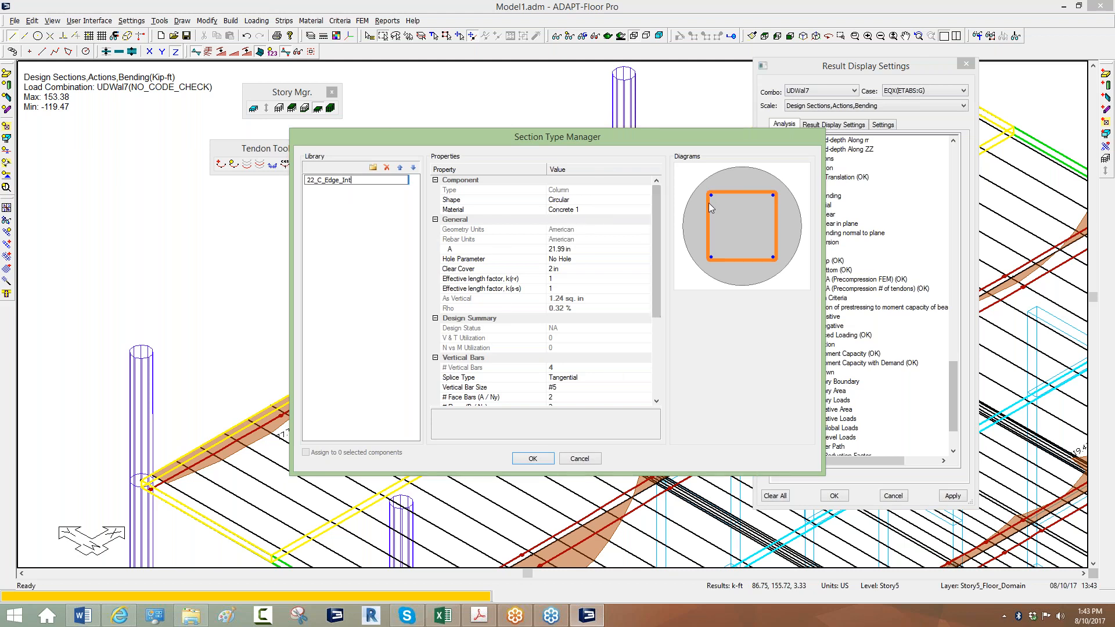
scroll(656, 263, down, 1)
Set the section's diameter A to 22 in.
click(557, 230)
text(22)
drag(658, 256, 655, 287)
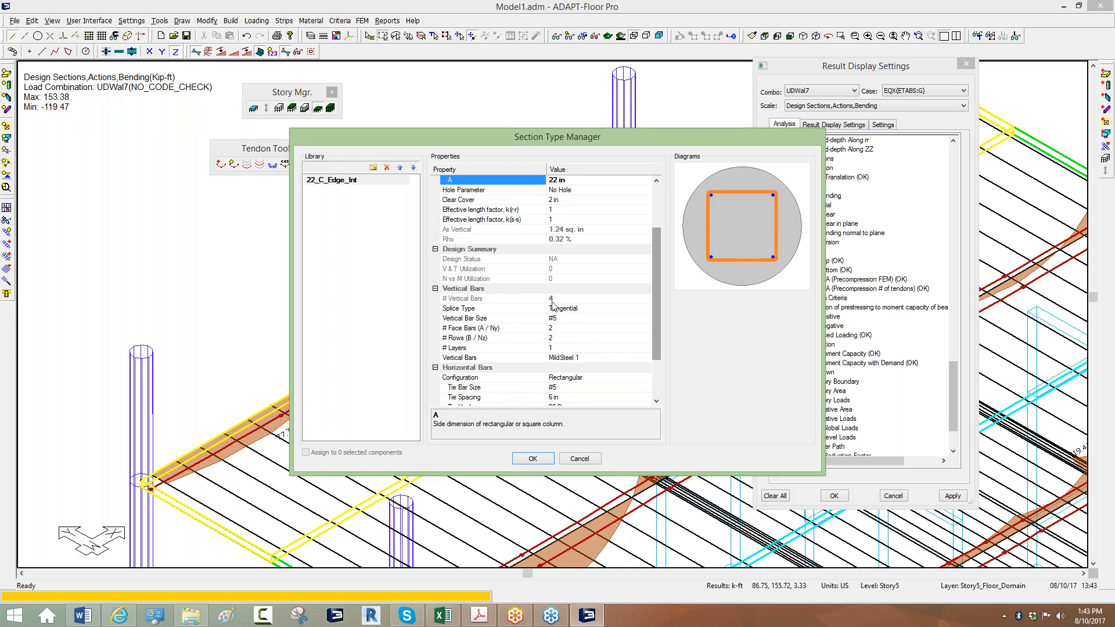
Set the 22_C_Edge_Int vertical bars to #8 with a circular tie configuration.
click(554, 319)
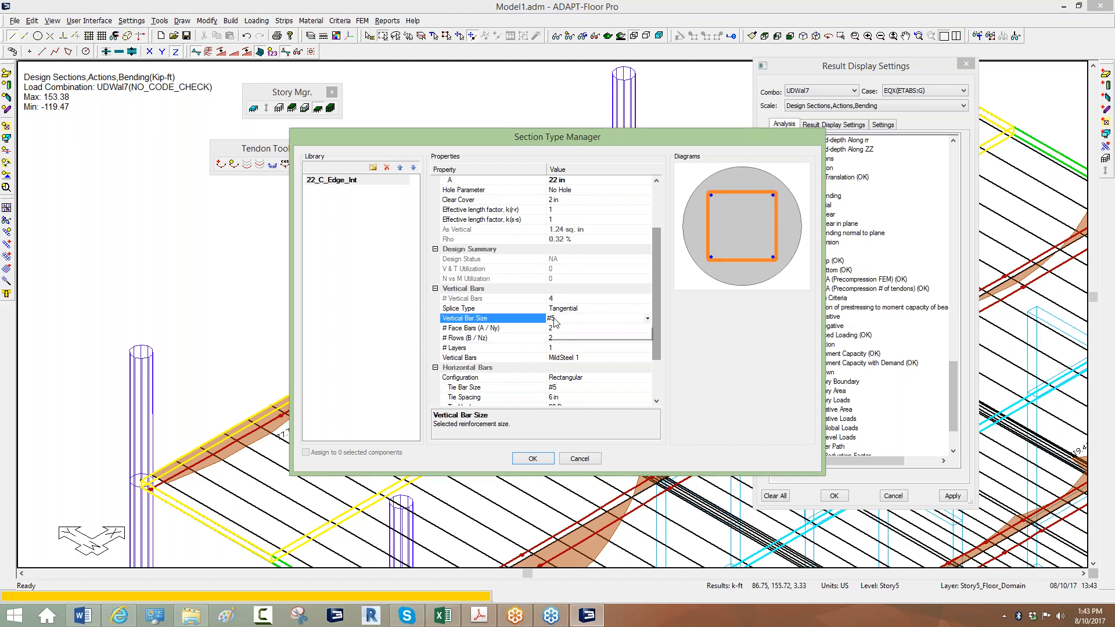
click(555, 367)
click(557, 321)
click(557, 322)
scroll(654, 322, up, 2)
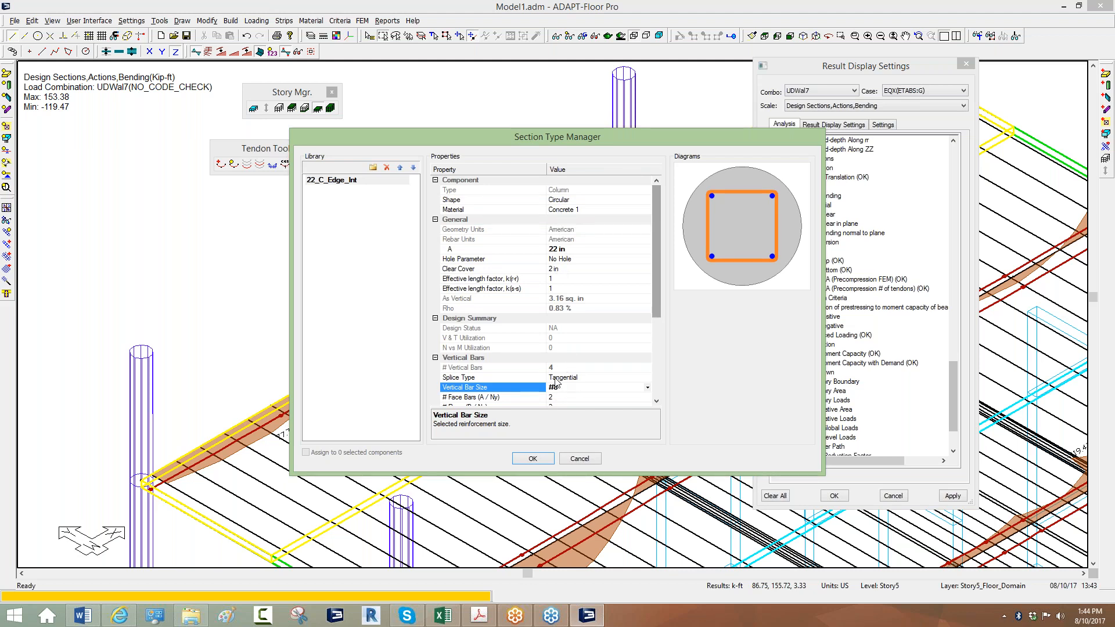
scroll(656, 273, down, 4)
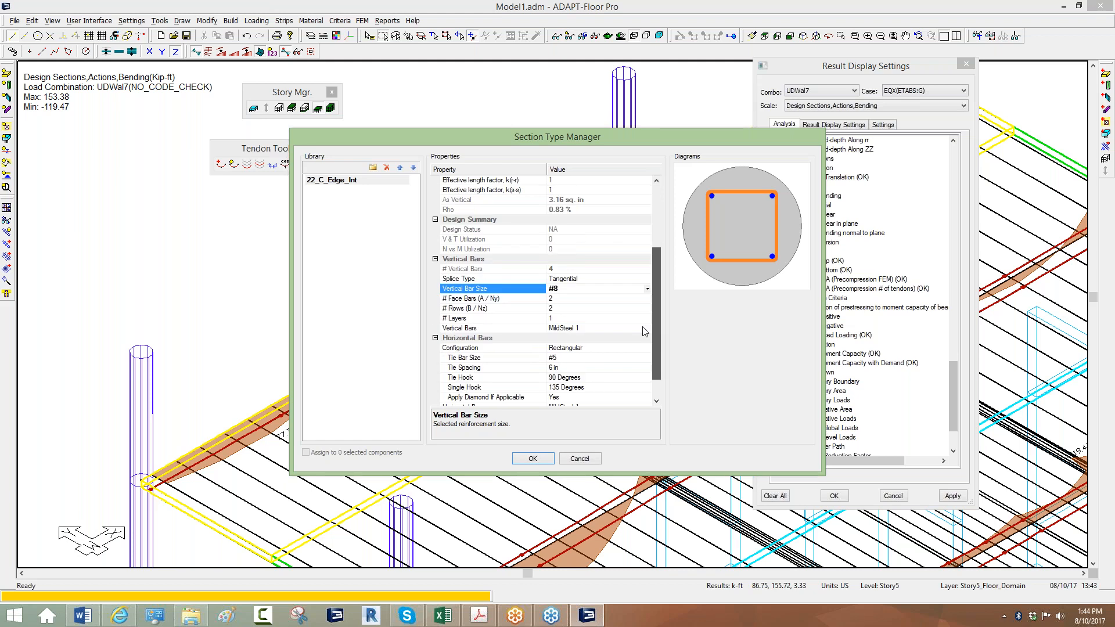
click(554, 323)
click(556, 336)
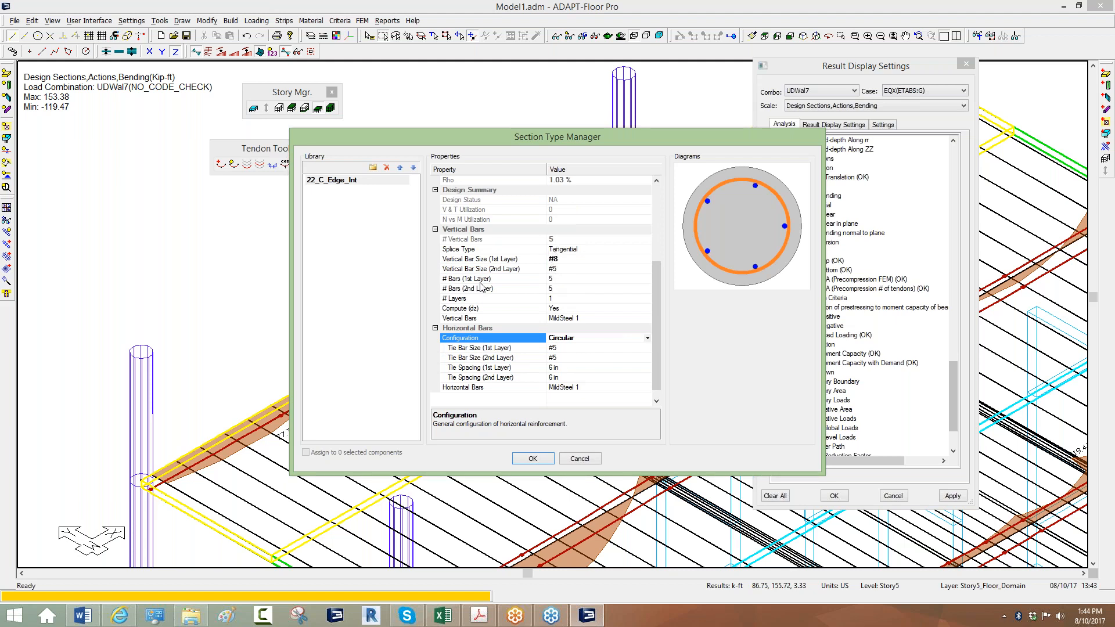
Set the first-layer bar count to 7 and accept the section.
click(556, 279)
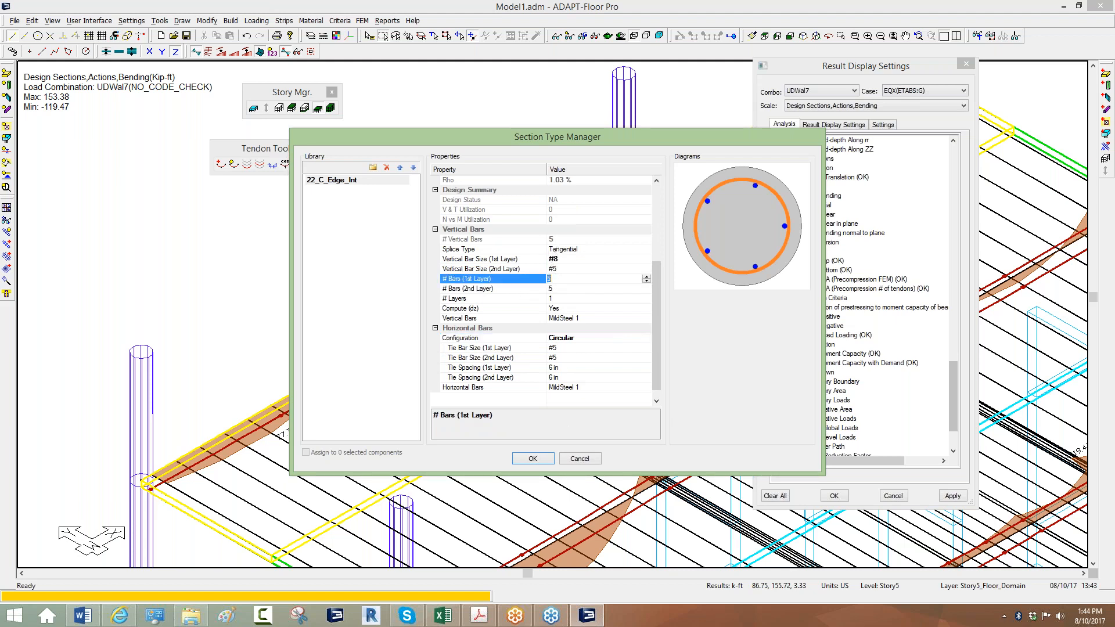
text(6)
key(Down)
click(563, 278)
text(7)
key(Down)
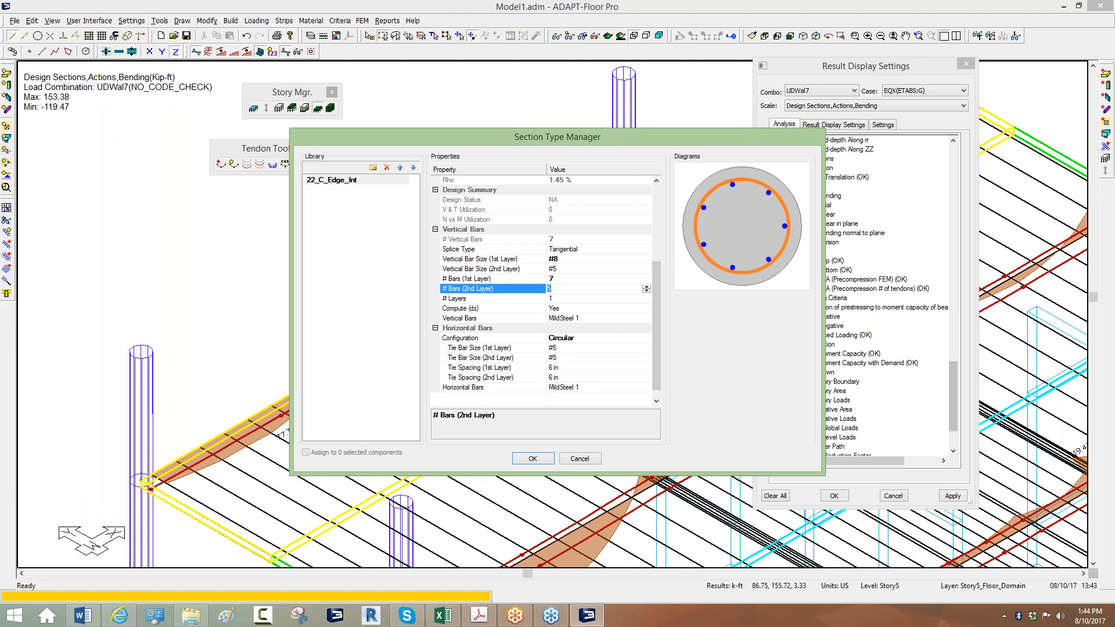
click(533, 459)
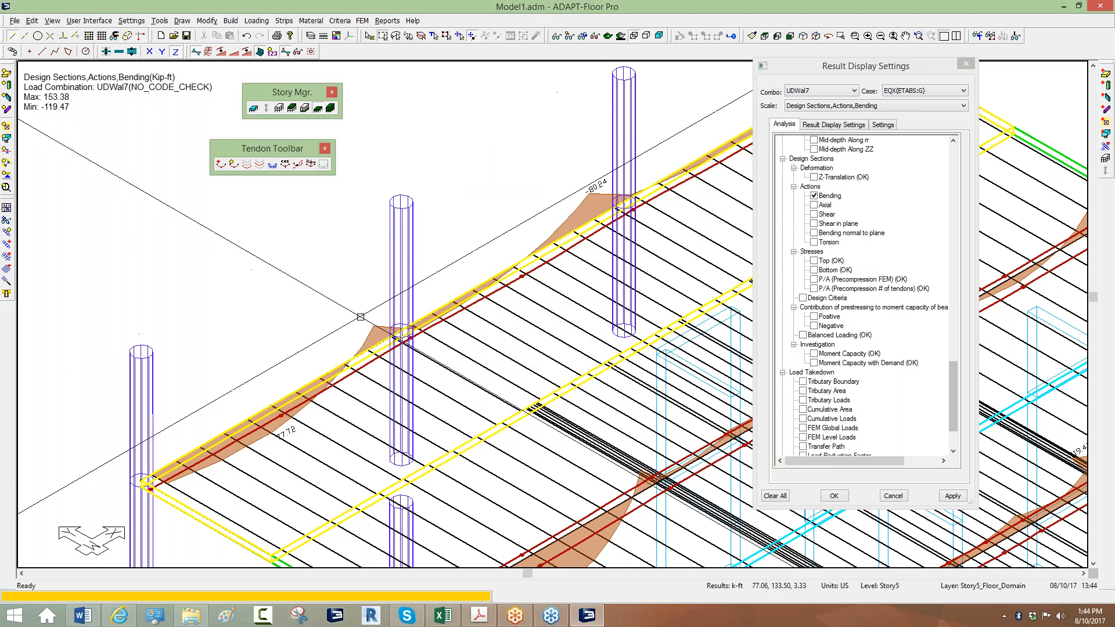
Open Component Design Options for UDWal7 and UDWal8 and set Force Source to FEM.
scroll(363, 305, down, 2)
scroll(363, 304, down, 2)
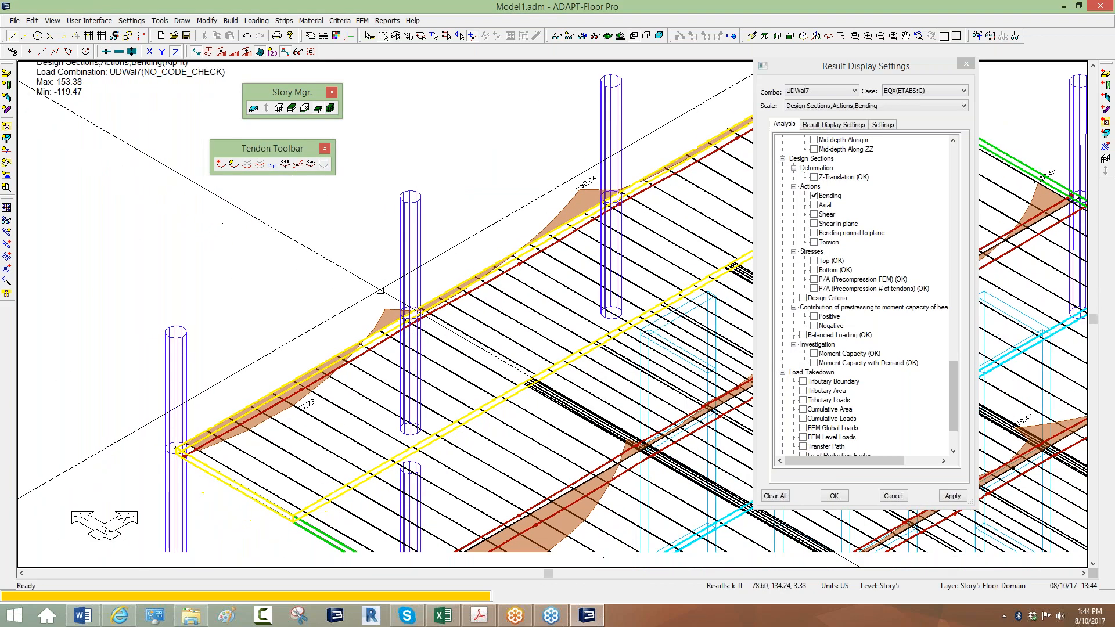
scroll(293, 429, up, 3)
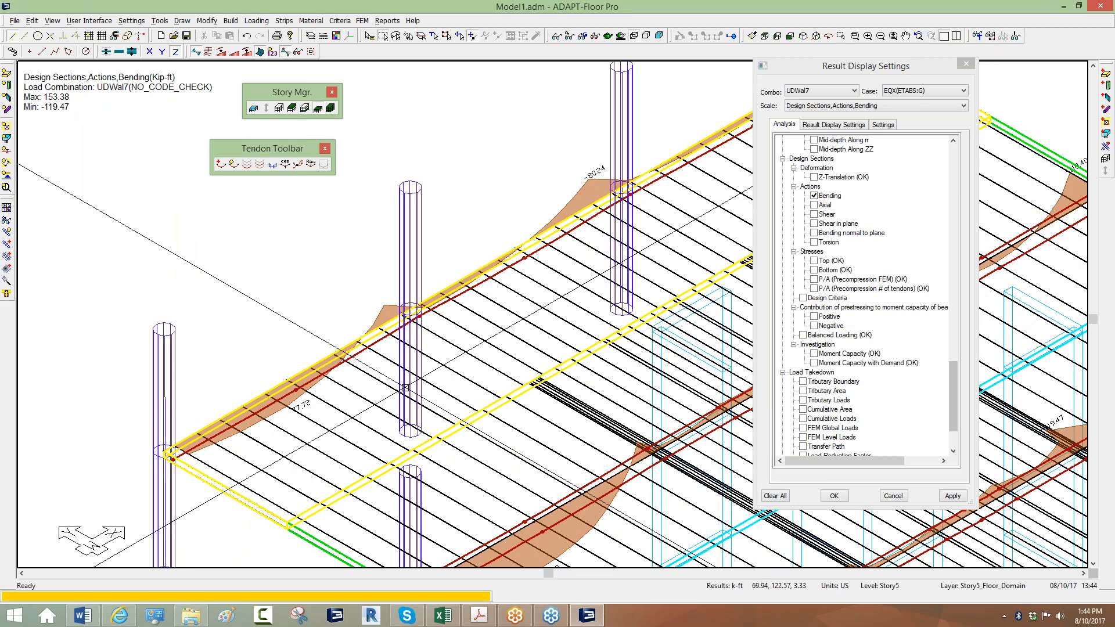
scroll(402, 389, down, 1)
click(363, 21)
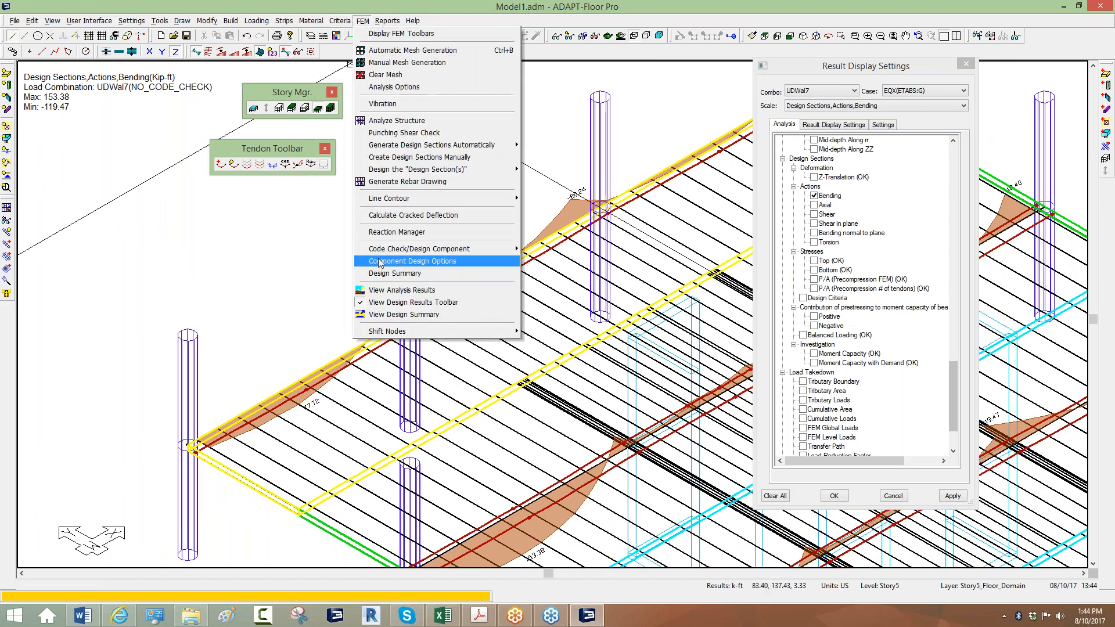
click(459, 262)
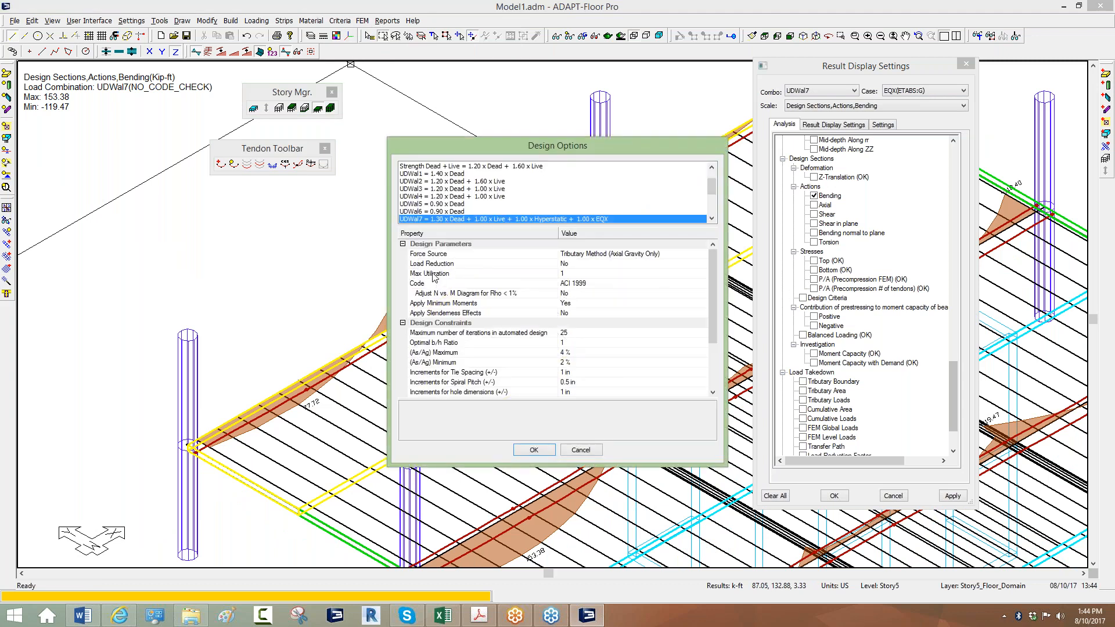
click(712, 218)
click(712, 218)
click(712, 218)
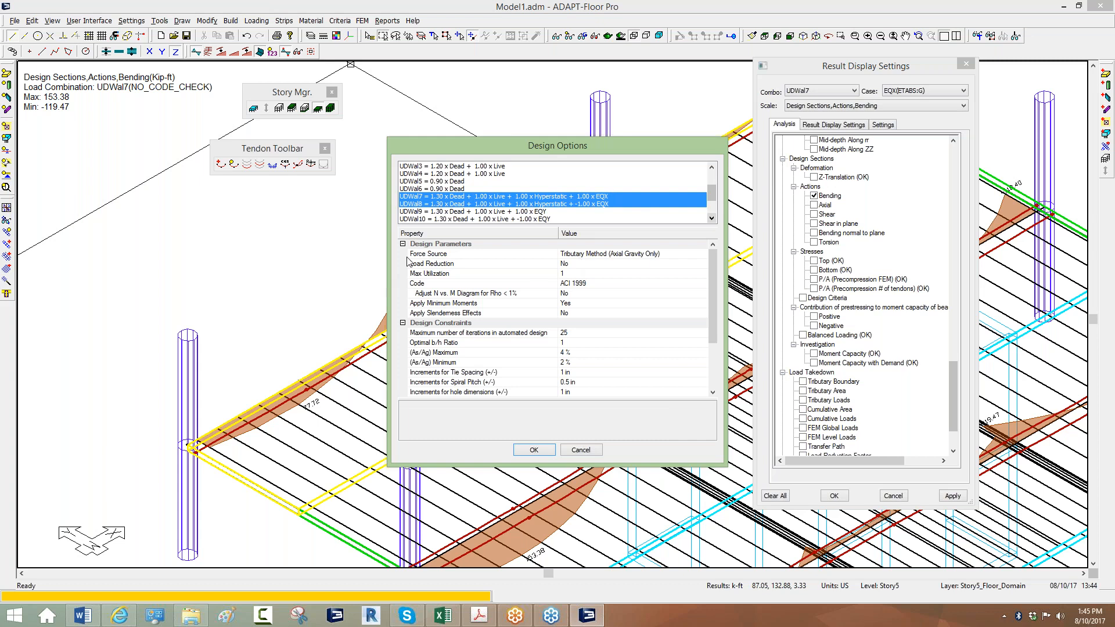
click(592, 254)
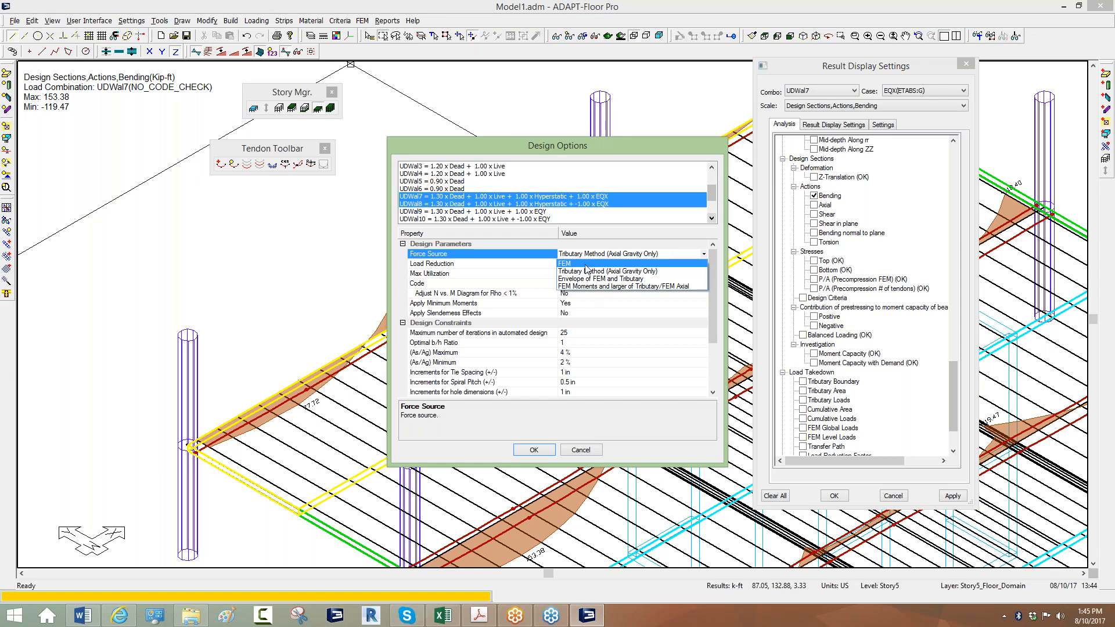
click(563, 263)
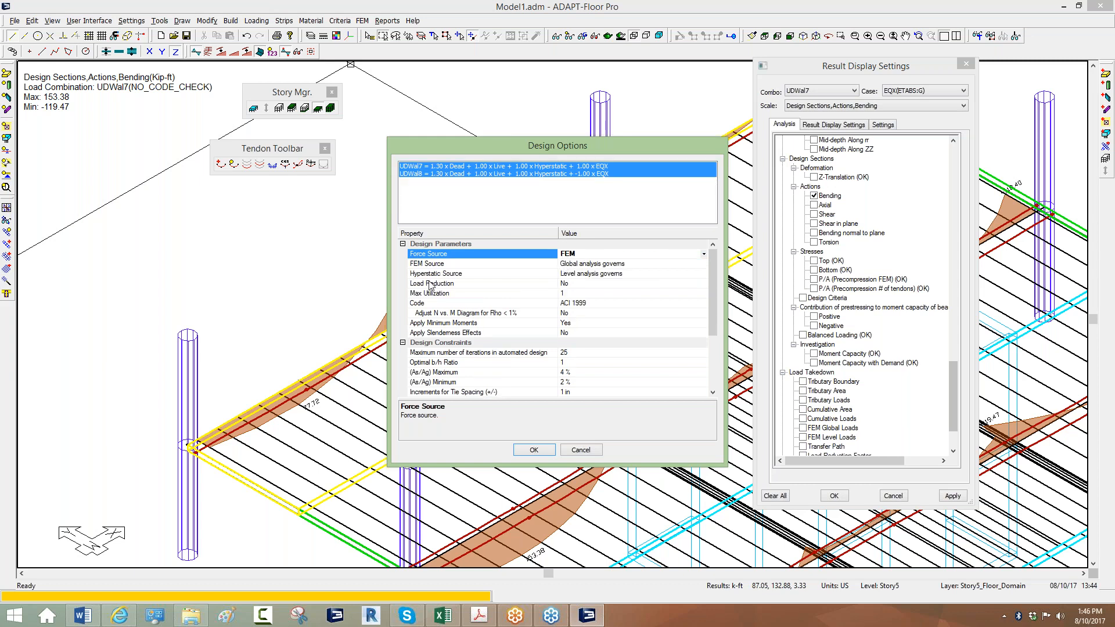
Set FEM Source to level analysis governs and the design code to ACI 2011, then accept.
click(581, 266)
click(581, 266)
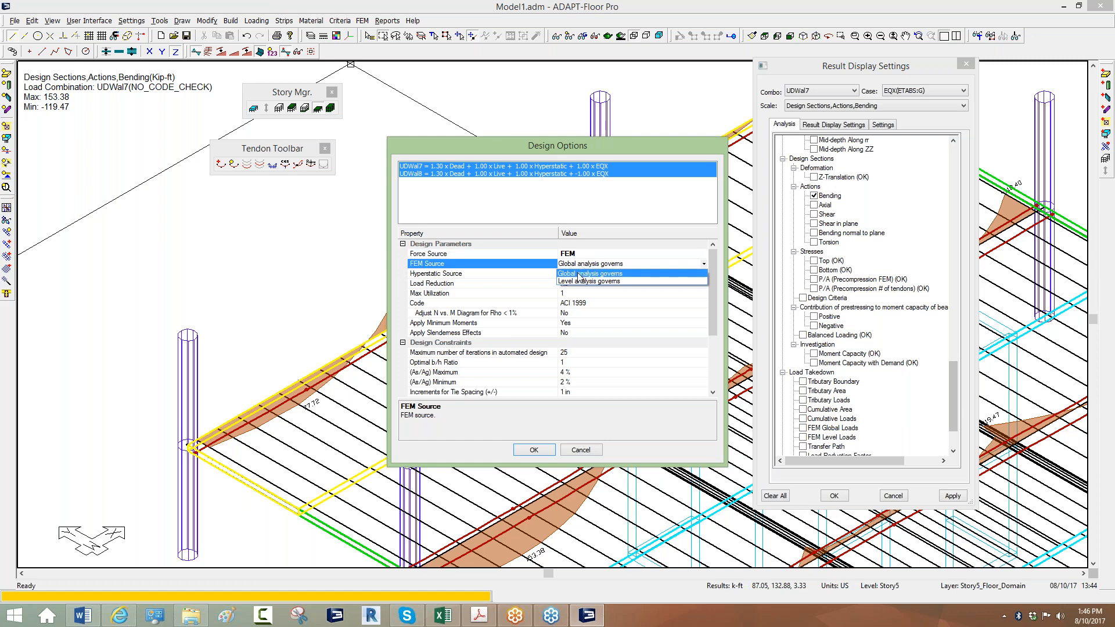
click(581, 284)
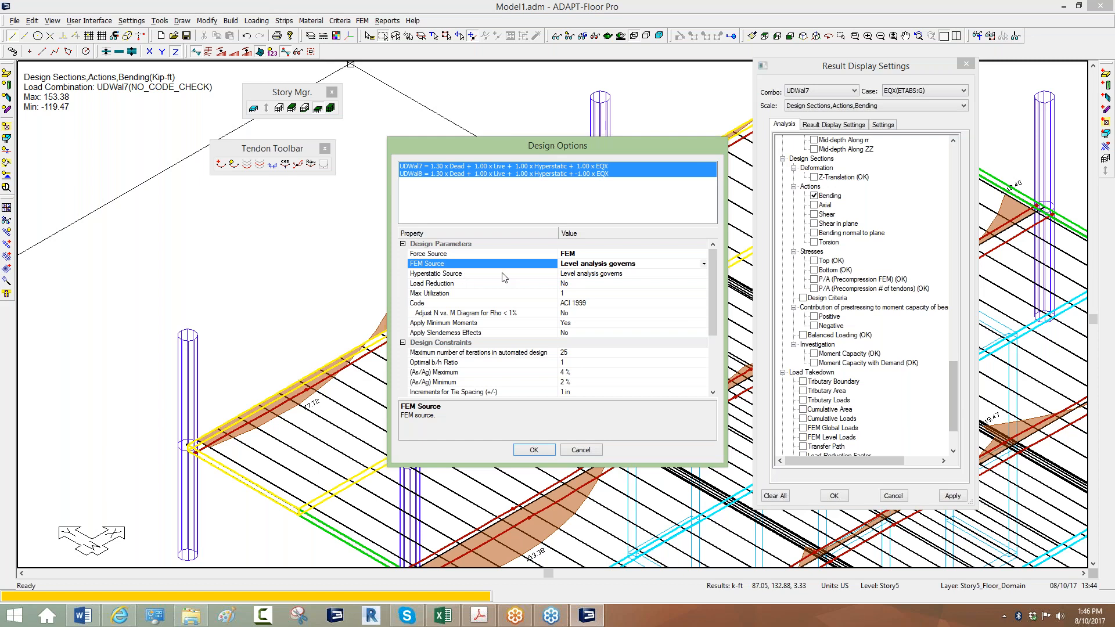
click(583, 304)
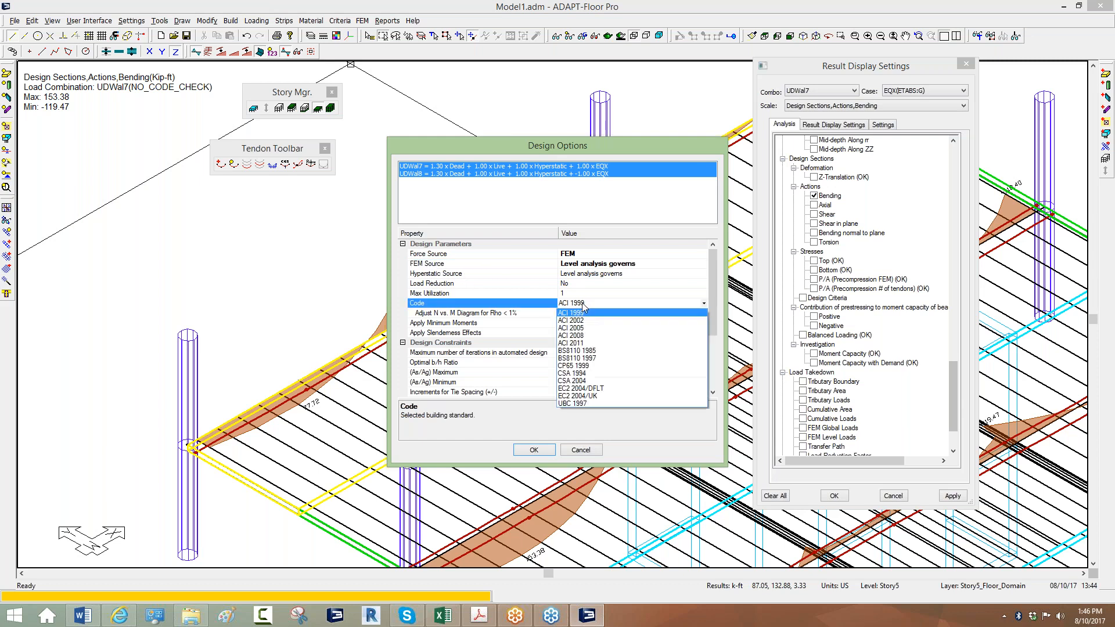
click(578, 343)
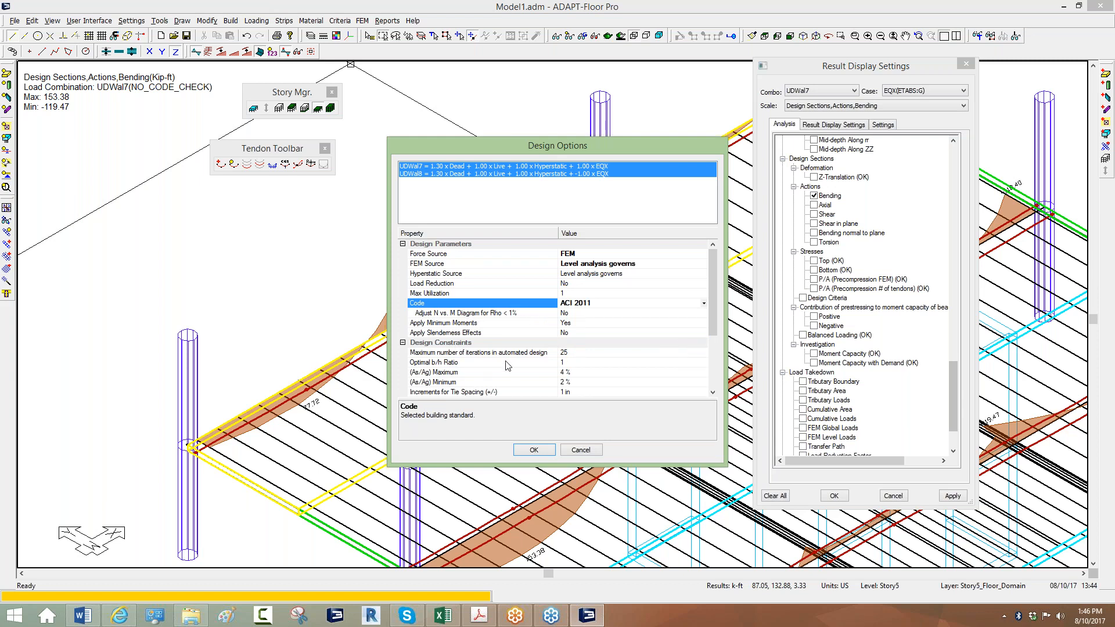
click(532, 450)
Run the FEM Code Check on the 22_C_Edge_Int design group.
scroll(400, 320, down, 2)
scroll(400, 320, down, 3)
scroll(426, 285, up, 2)
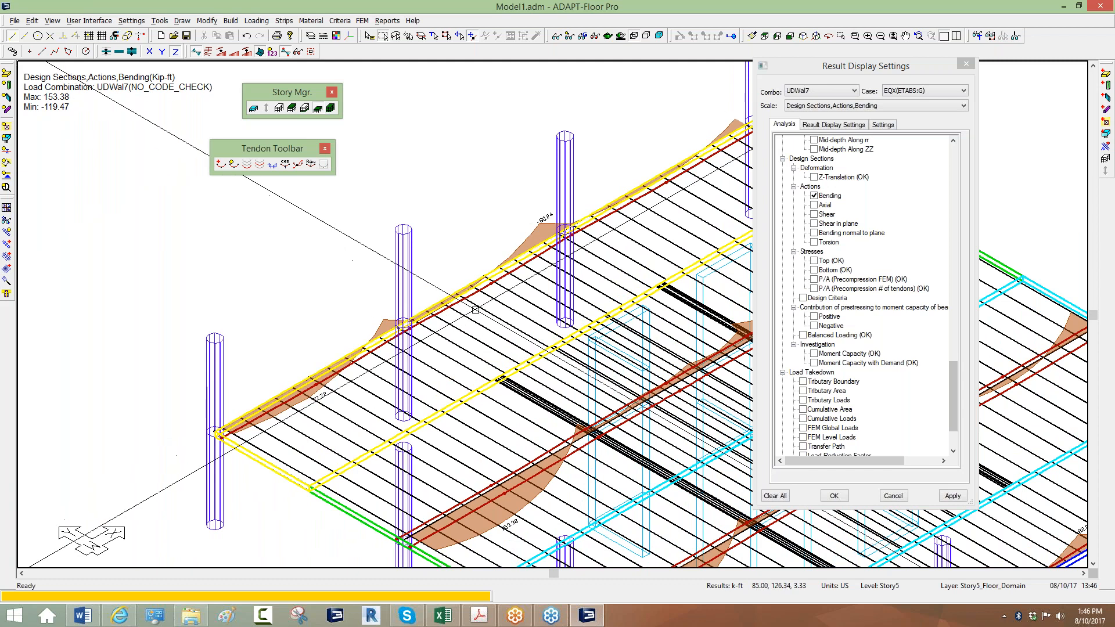
scroll(494, 290, up, 2)
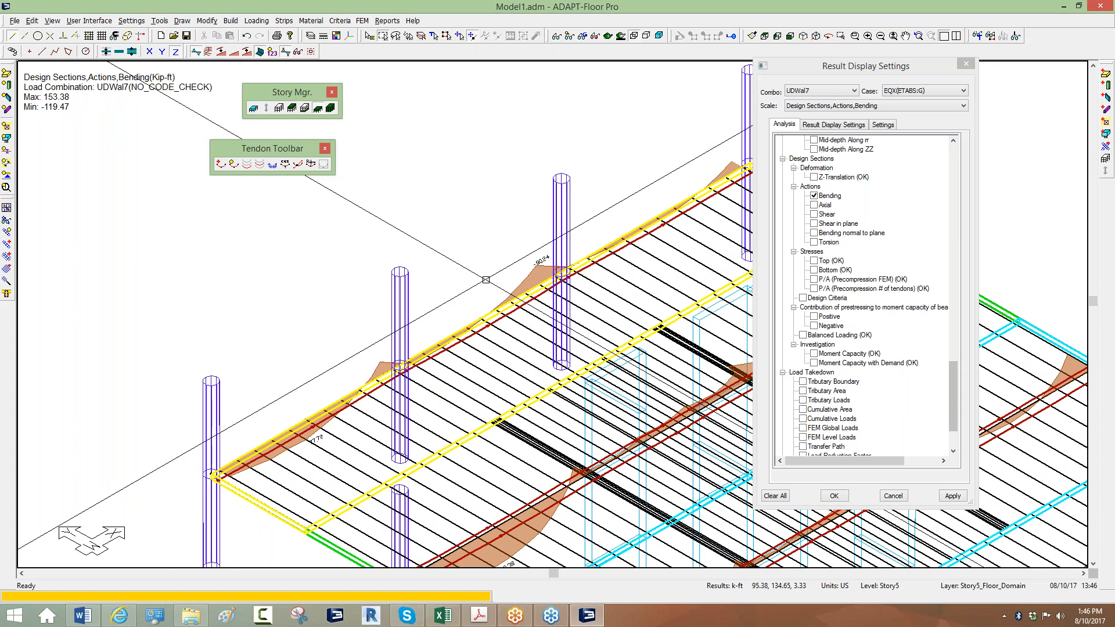
scroll(407, 320, down, 3)
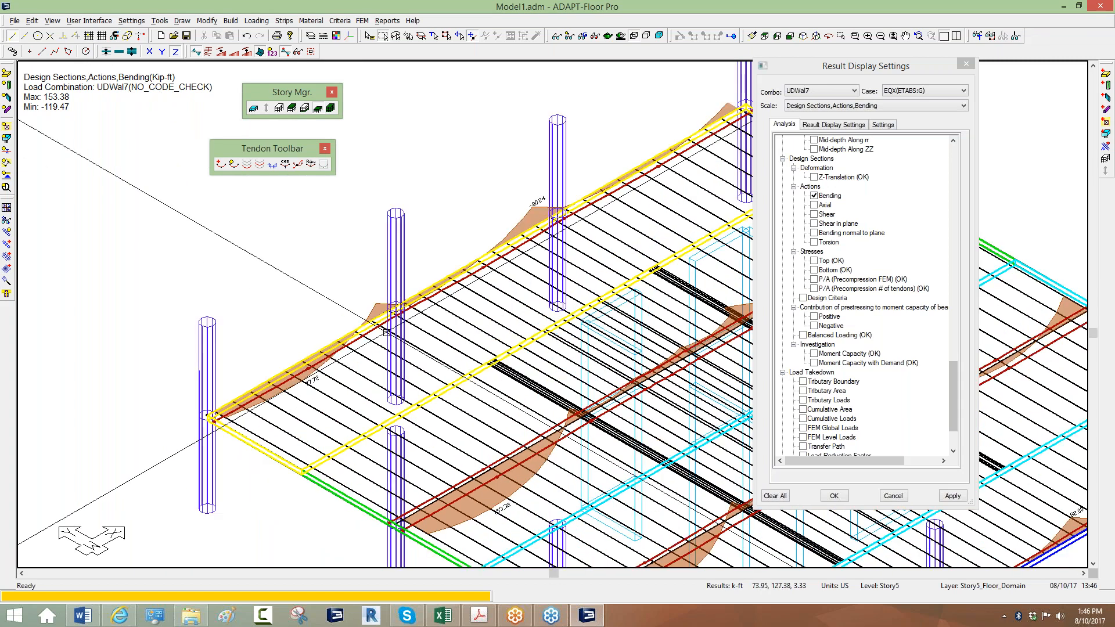
click(362, 21)
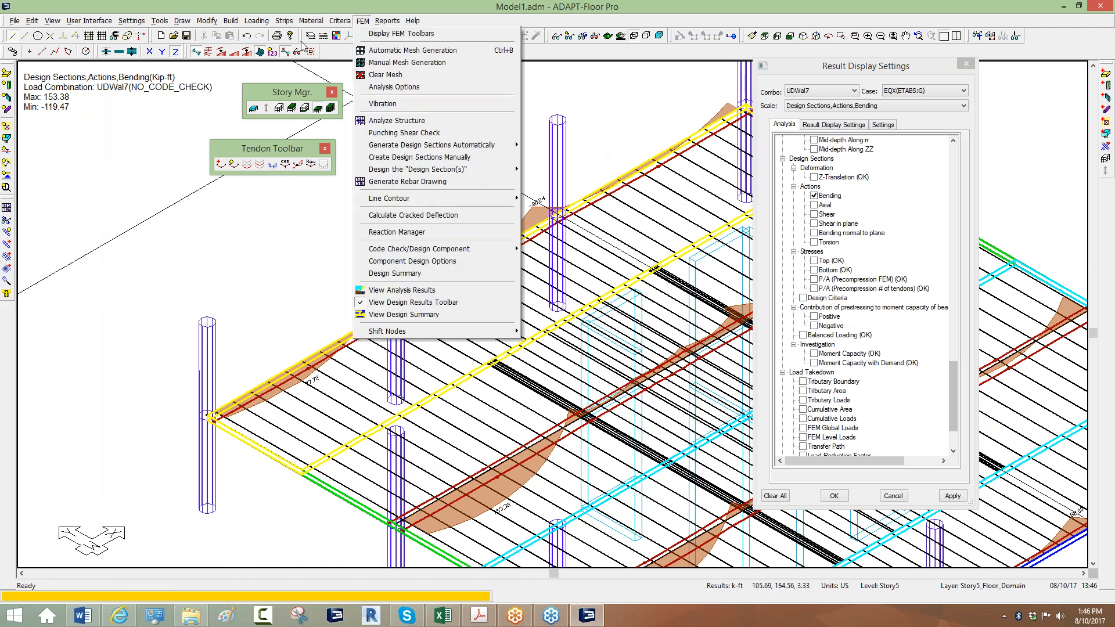
click(365, 22)
click(364, 22)
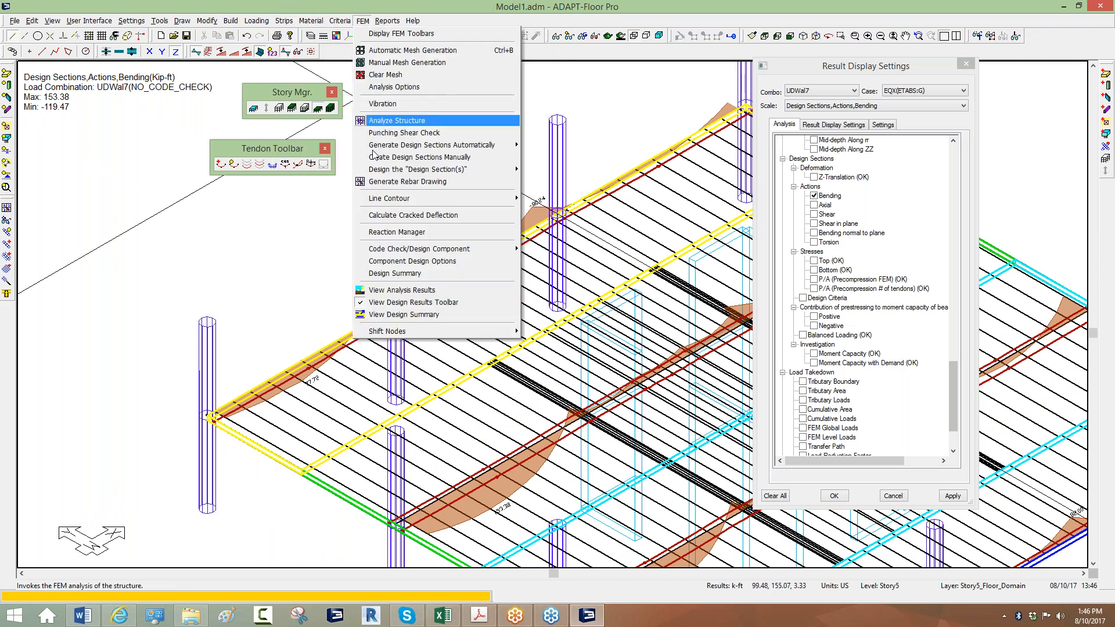
mouse_move(392, 250)
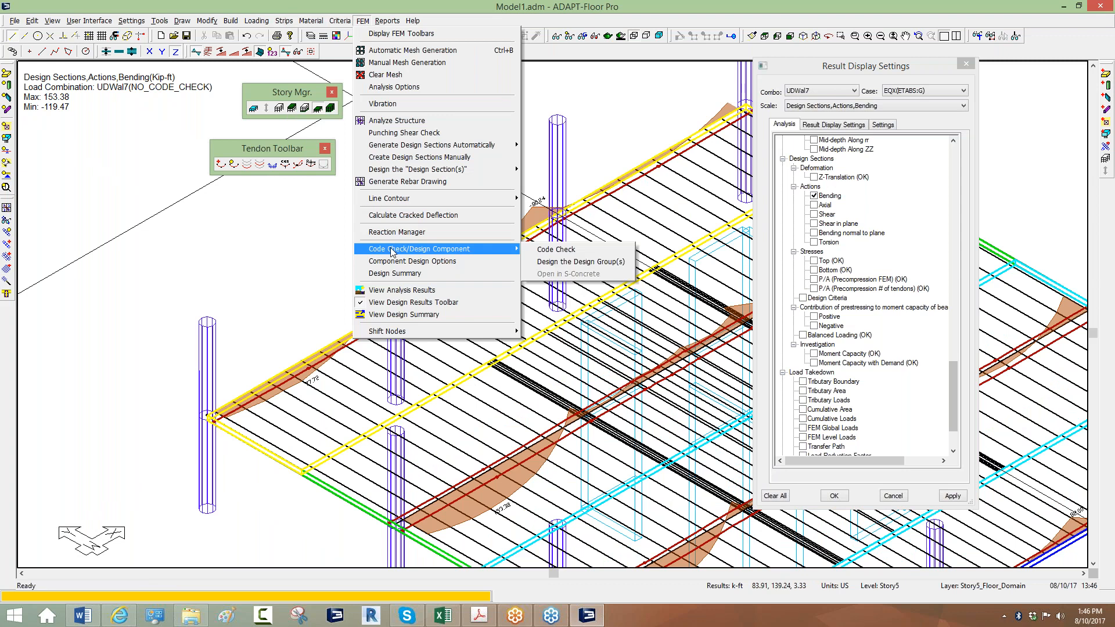
click(536, 261)
drag(465, 215, 707, 125)
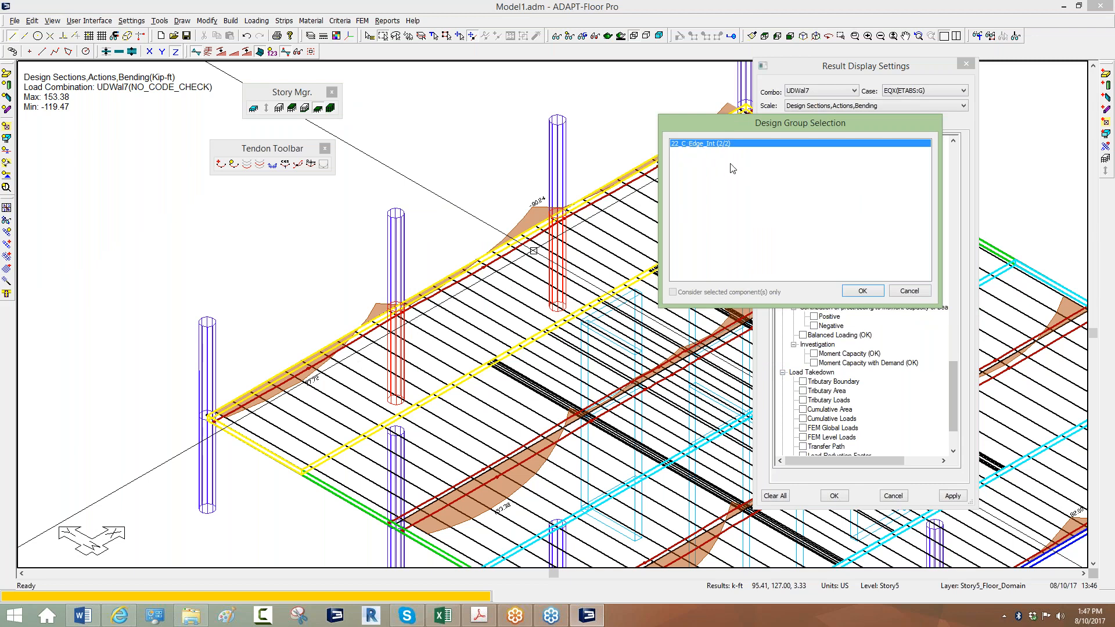
click(863, 291)
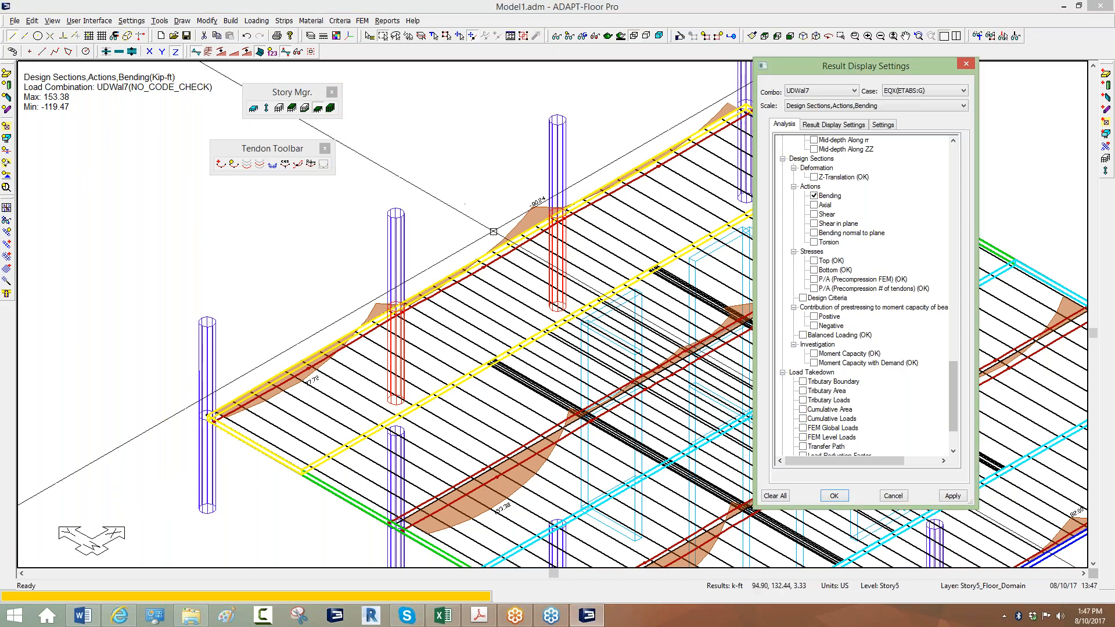
Open the detailed S-CONCRETE design report for a red edge column.
click(473, 222)
middle_drag(454, 275, 492, 230)
scroll(492, 231, up, 3)
right_click(453, 263)
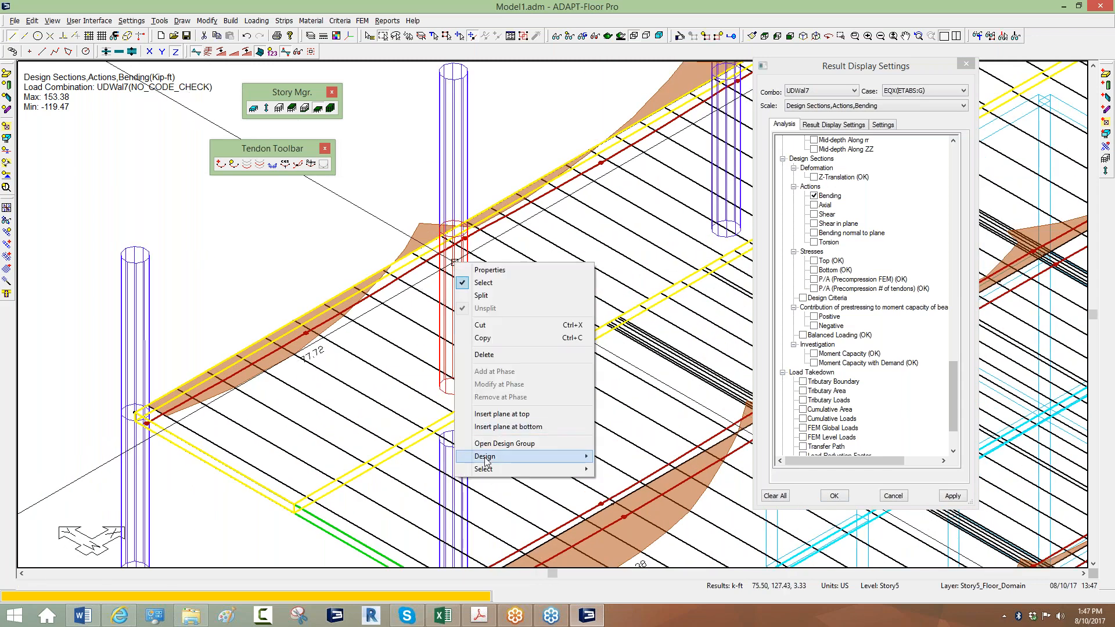
mouse_move(551, 460)
click(644, 494)
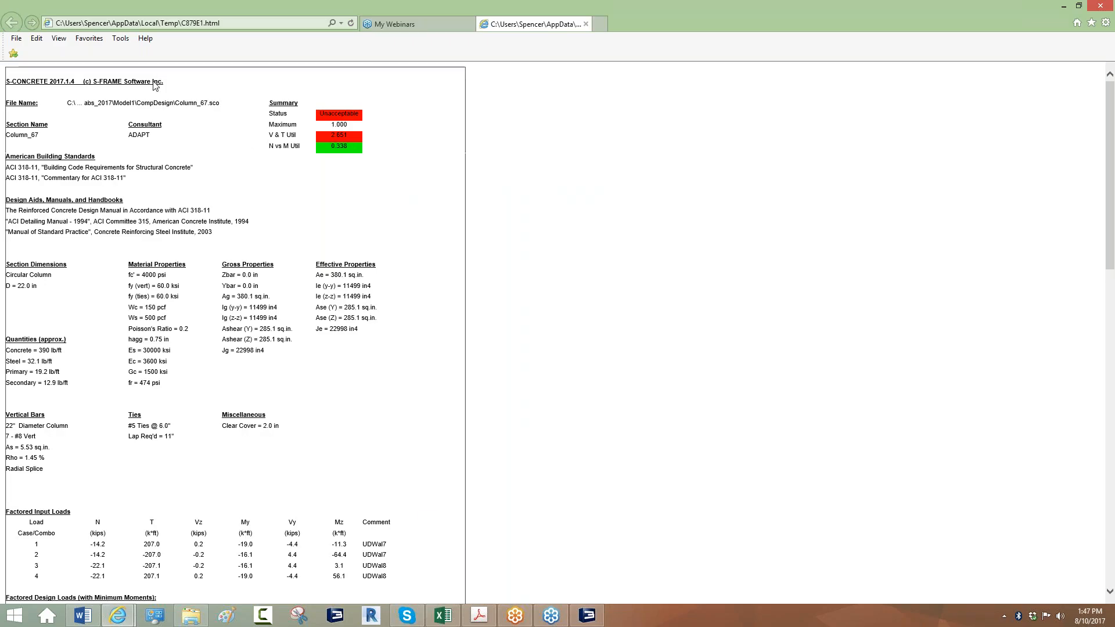
Read through the Column_67 S-CONCRETE report down to its messages, then close only its tab.
scroll(122, 76, down, 2)
scroll(59, 75, up, 2)
scroll(62, 99, down, 10)
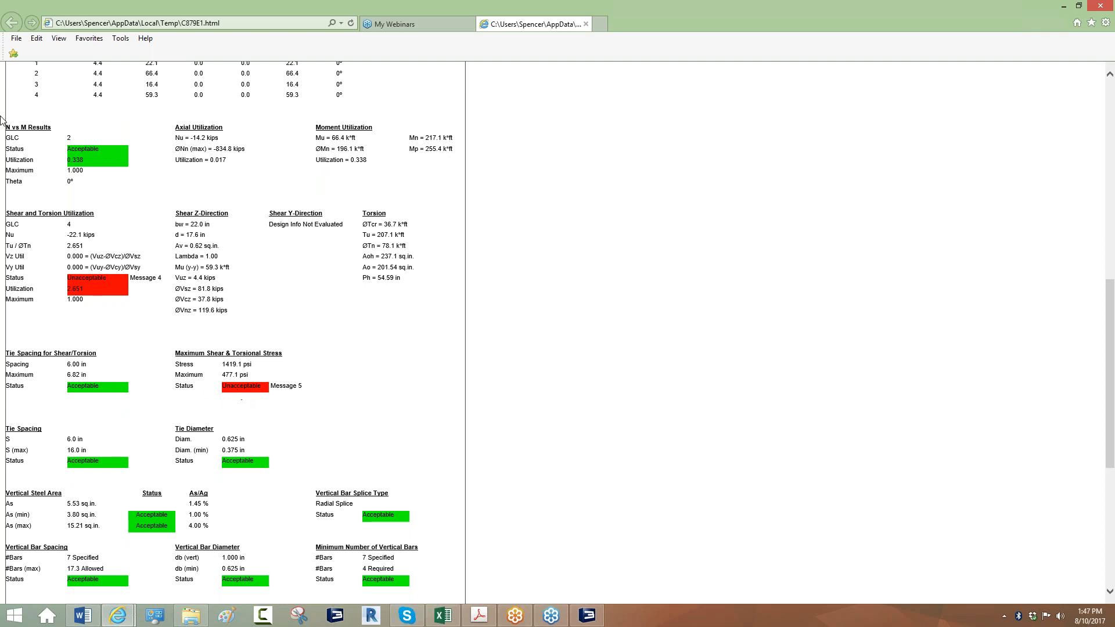
scroll(129, 344, down, 5)
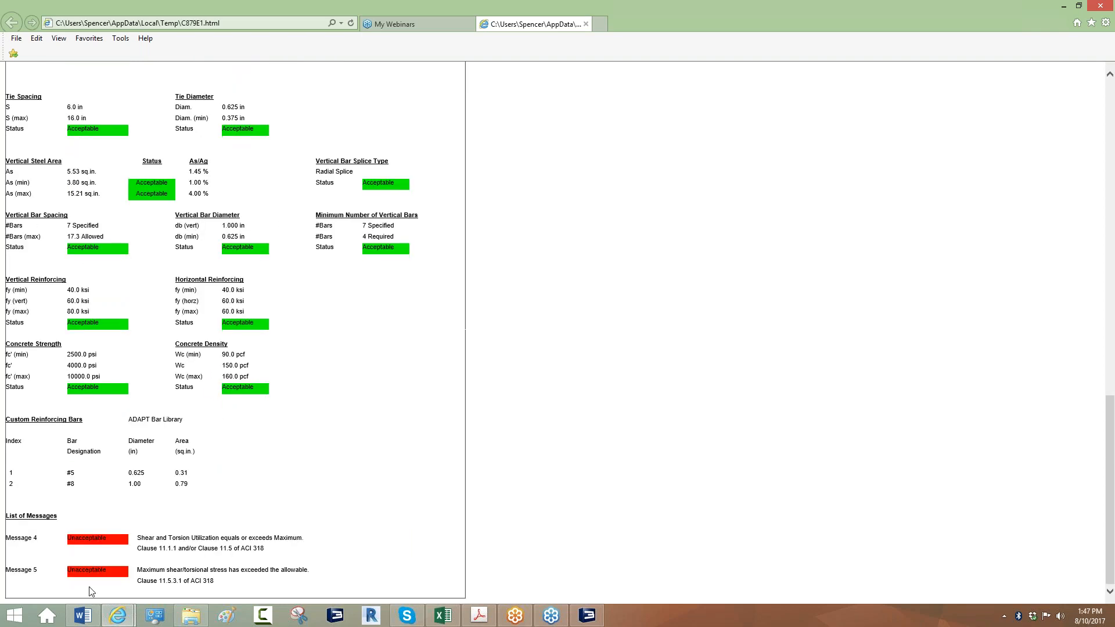
scroll(90, 588, up, 14)
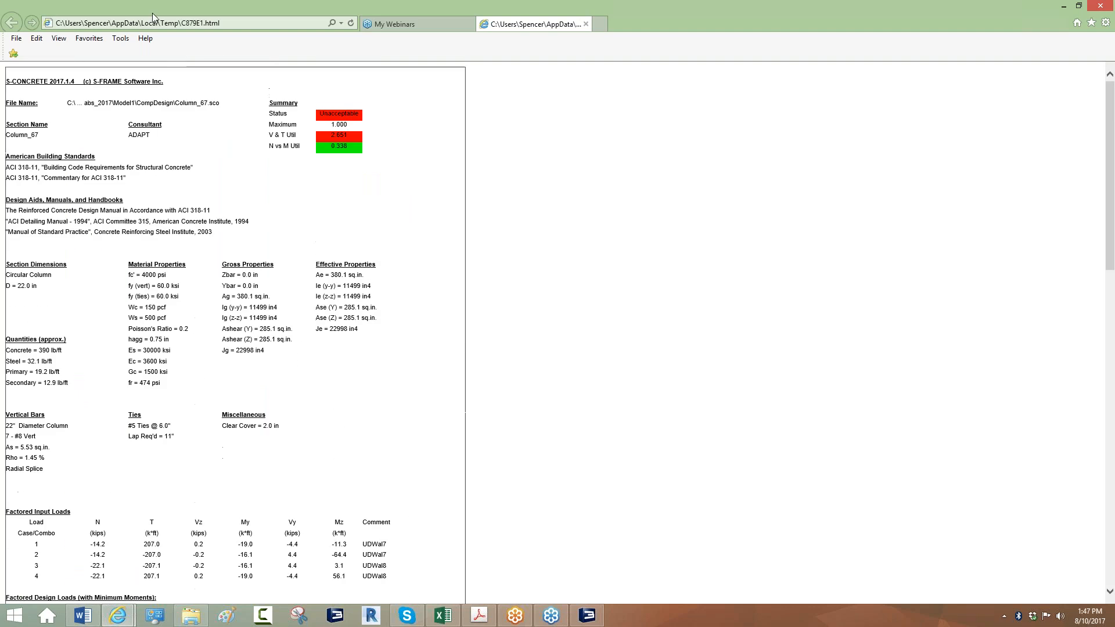
click(1099, 7)
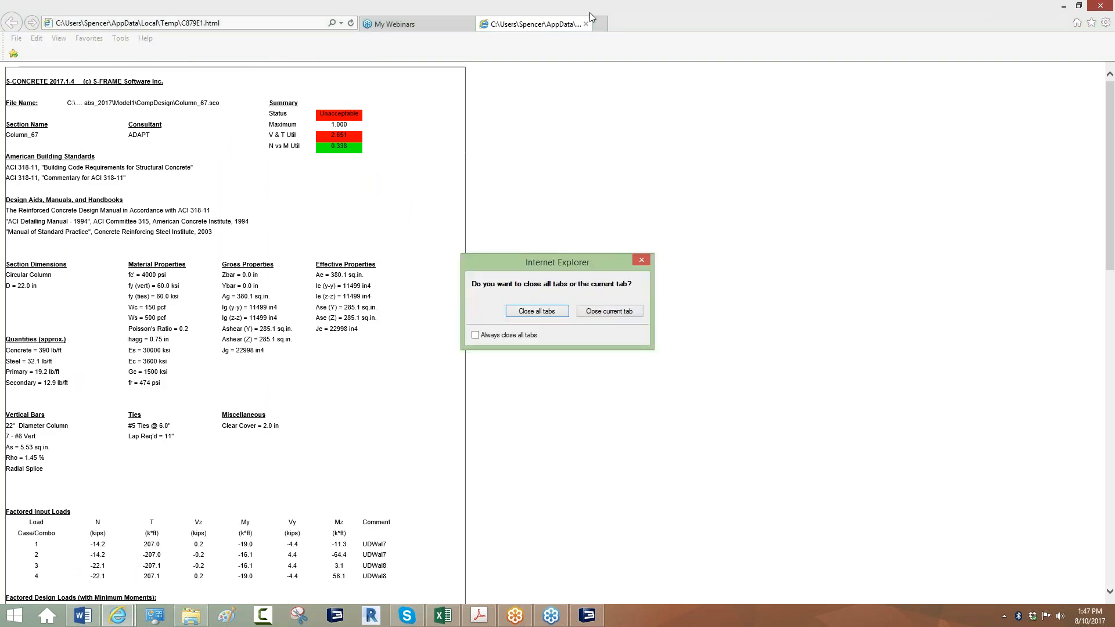
click(604, 312)
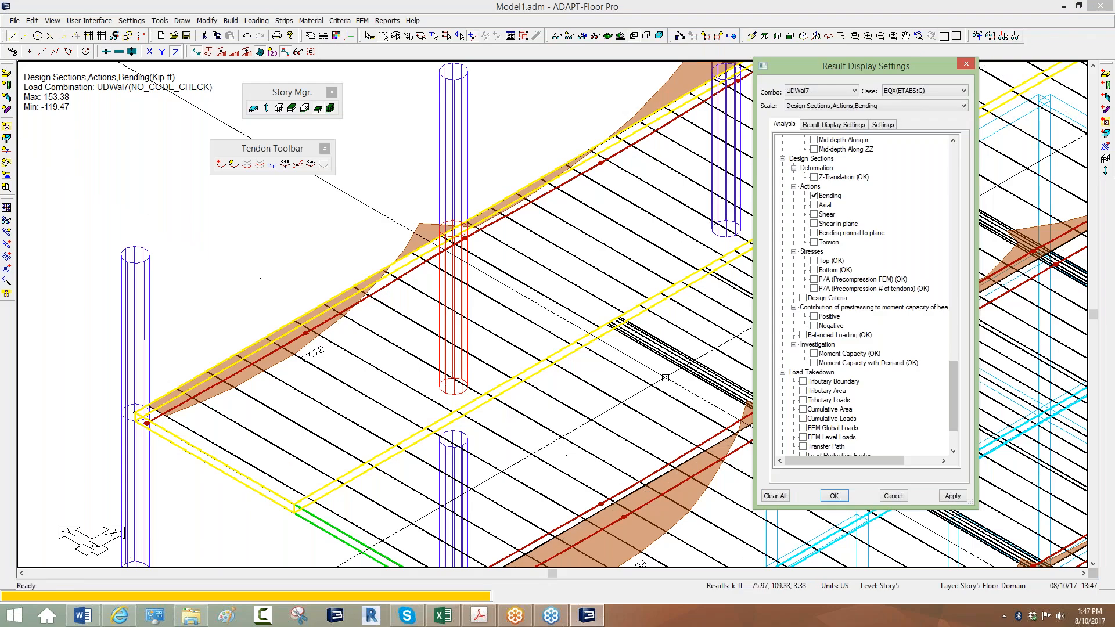
Hide Bending and show Individual Column Design Results Status, zooming out to both red edge columns.
middle_drag(574, 289, 514, 312)
scroll(514, 312, down, 3)
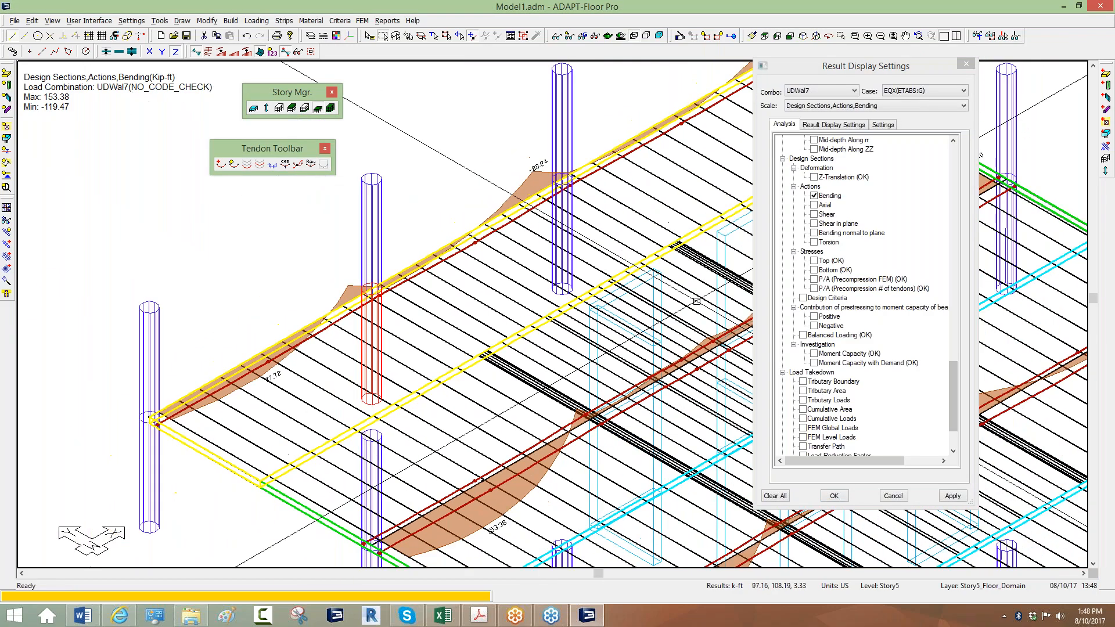
click(815, 196)
scroll(802, 274, up, 10)
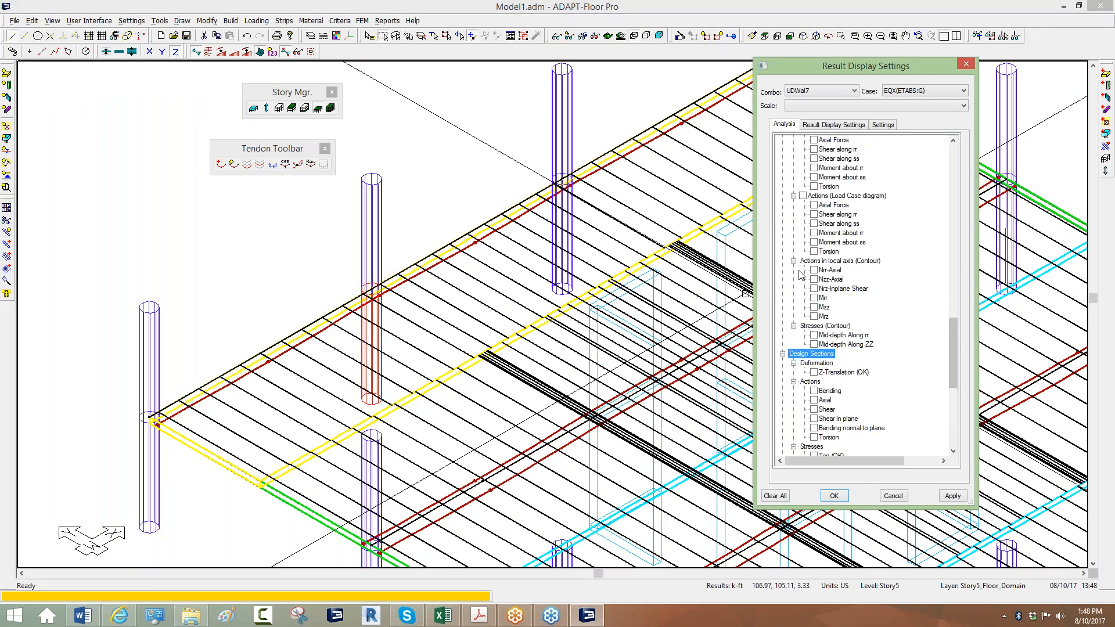
scroll(802, 274, up, 10)
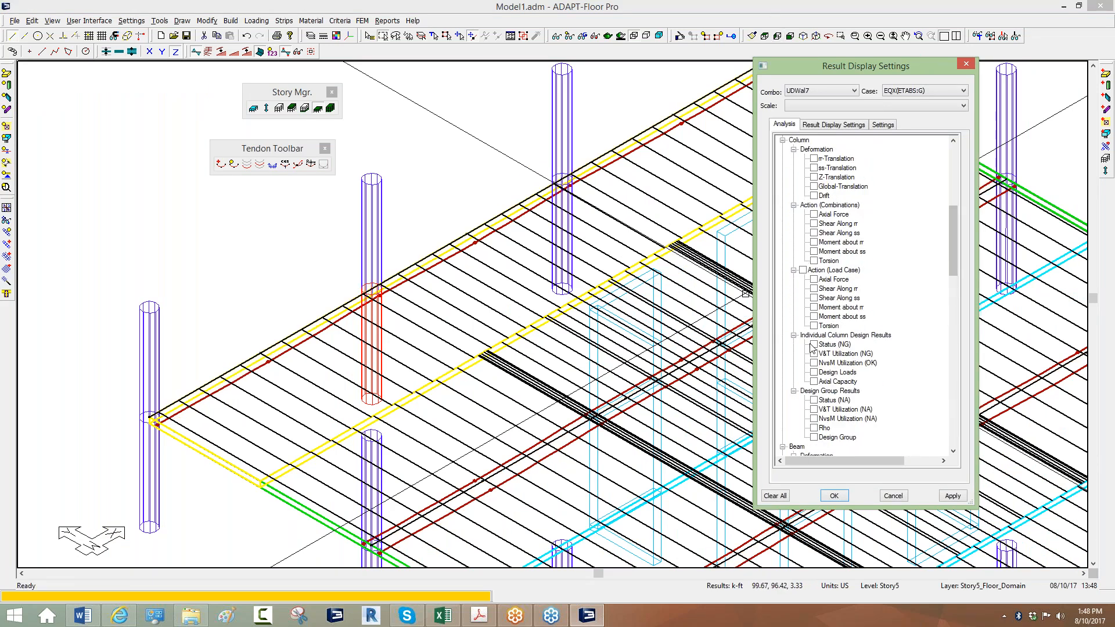
click(815, 345)
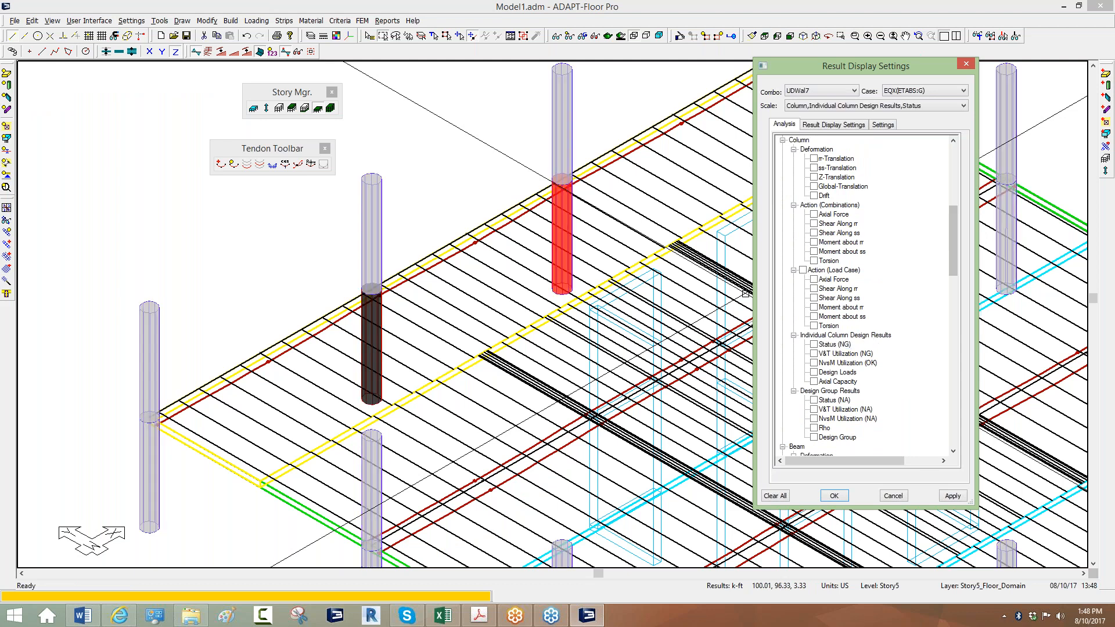
click(416, 182)
middle_drag(407, 289, 418, 262)
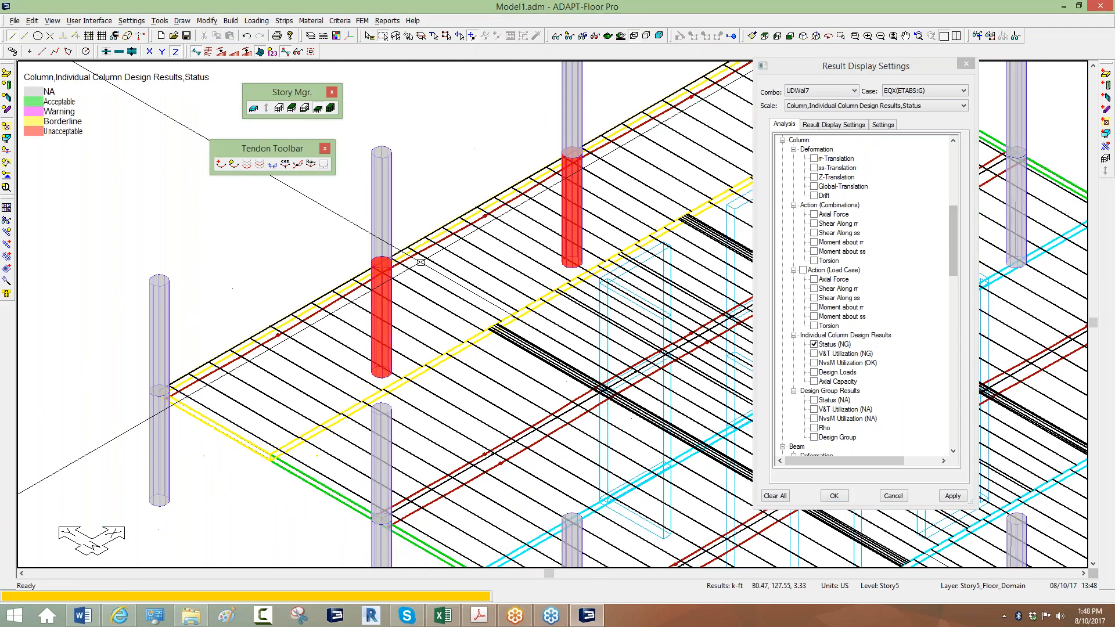
scroll(364, 291, down, 1)
scroll(363, 291, down, 1)
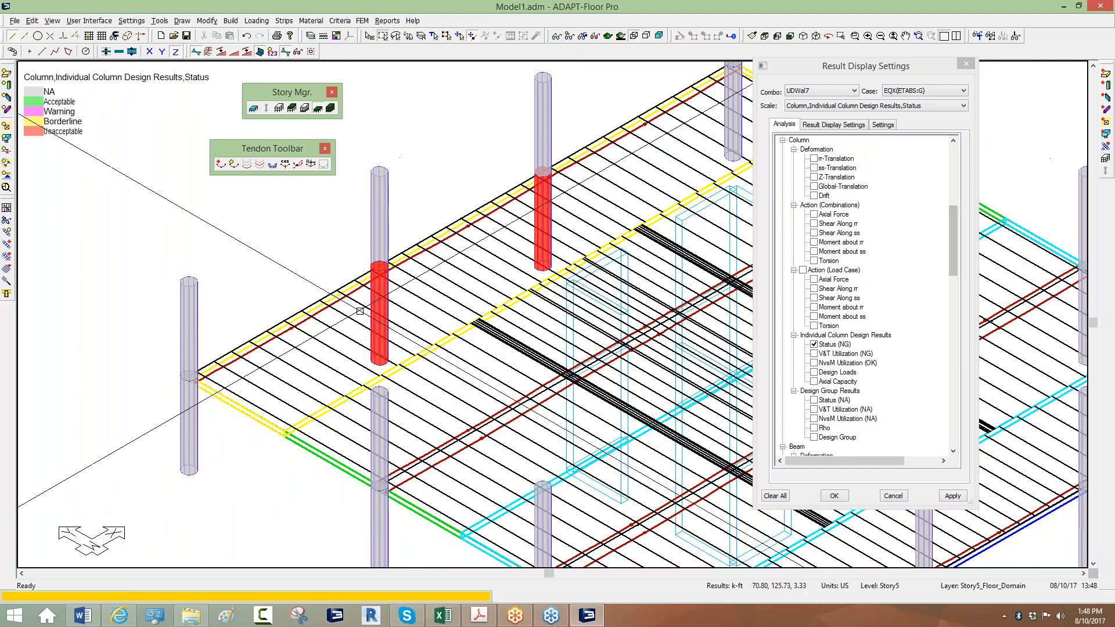
scroll(296, 271, down, 3)
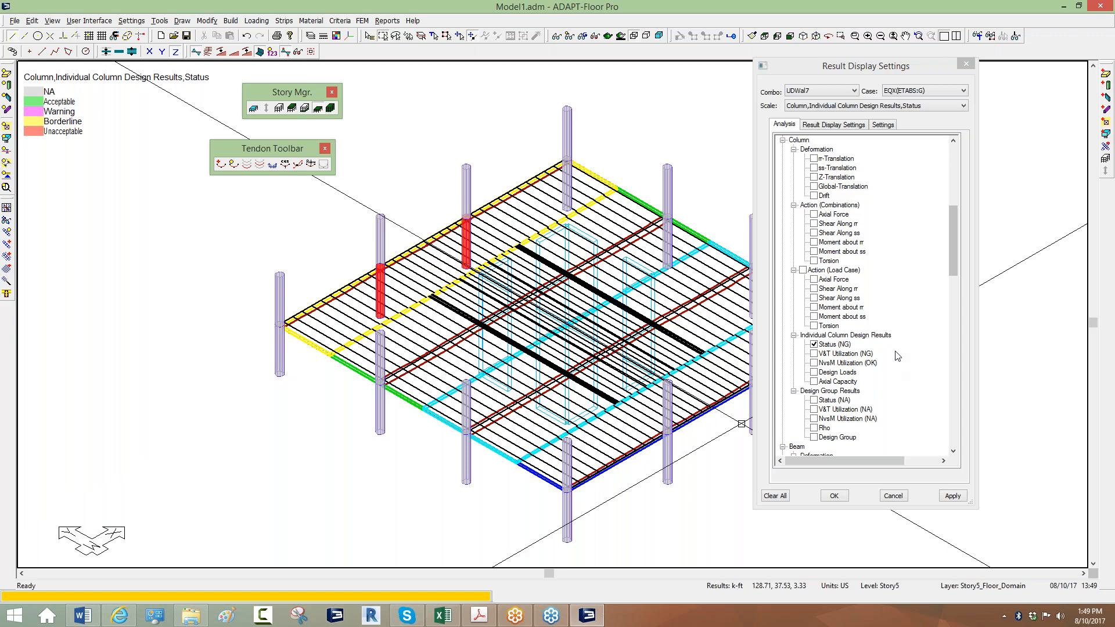
click(908, 309)
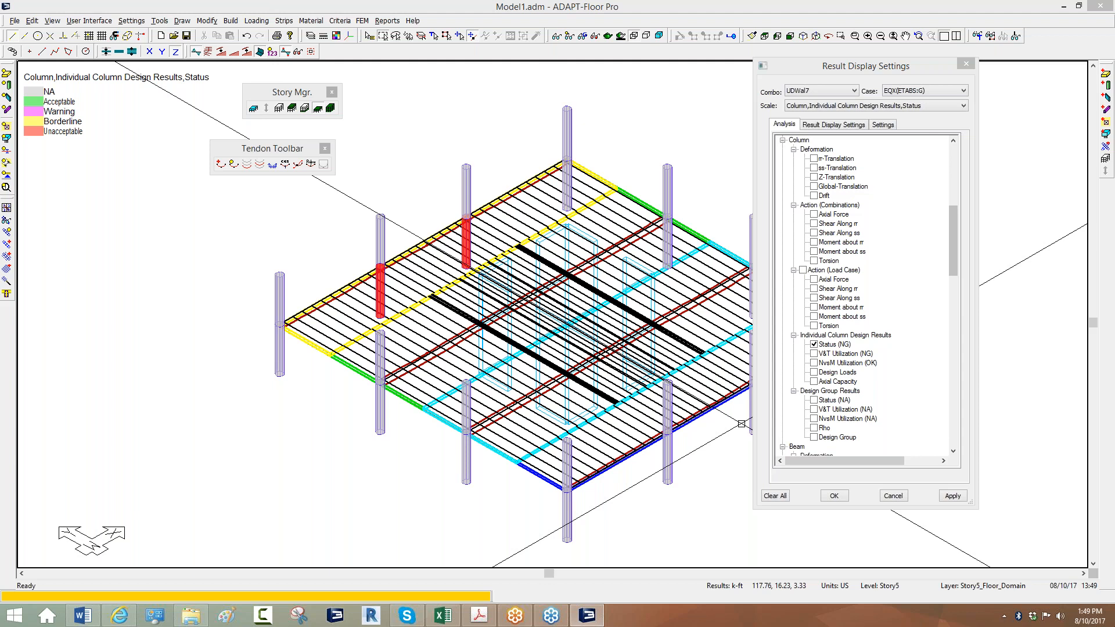
mouse_move(1112, 625)
click(1076, 198)
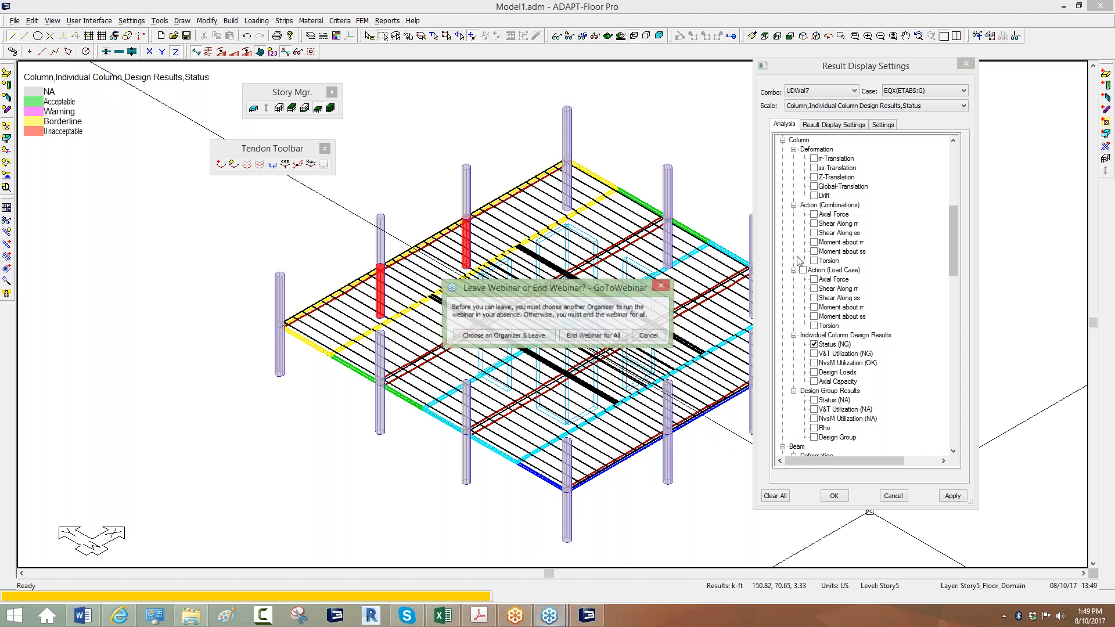